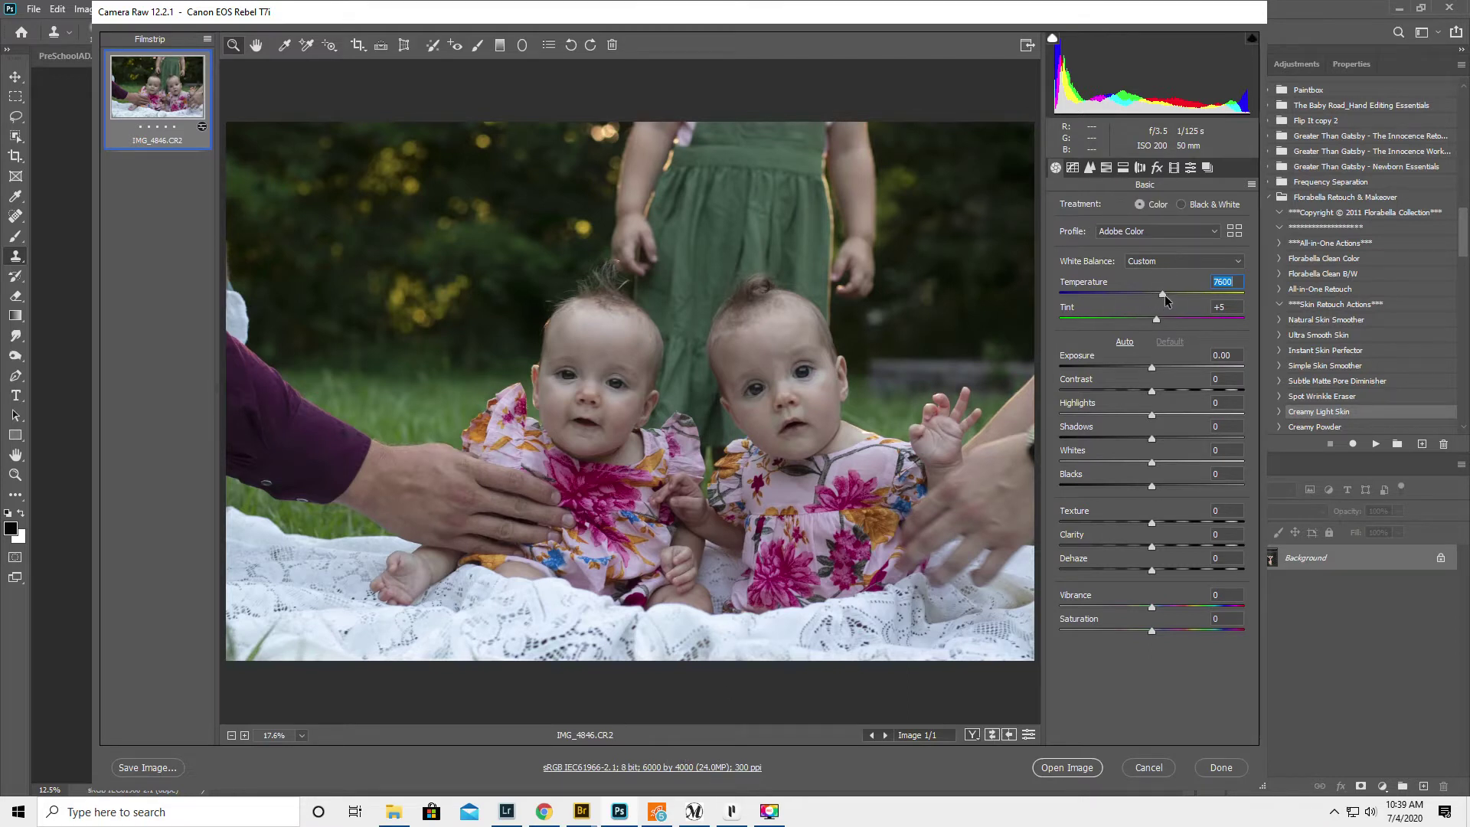
Warm IMG_4846.CR2 to a temperature of 8800 and raise the parametric tone curve's Darks to about +43
drag(1163, 298, 1179, 300)
click(1074, 170)
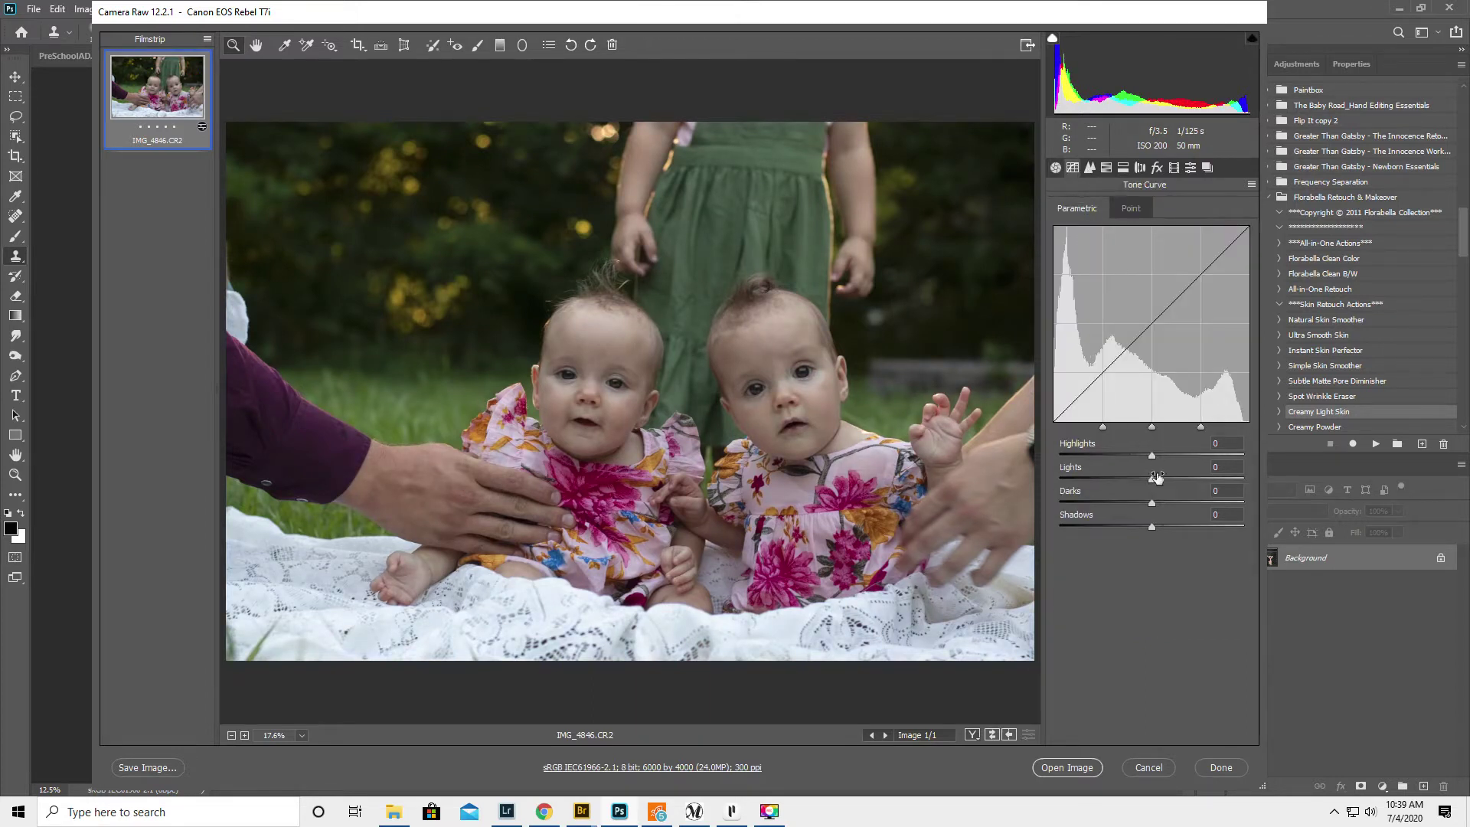
drag(1152, 504, 1193, 507)
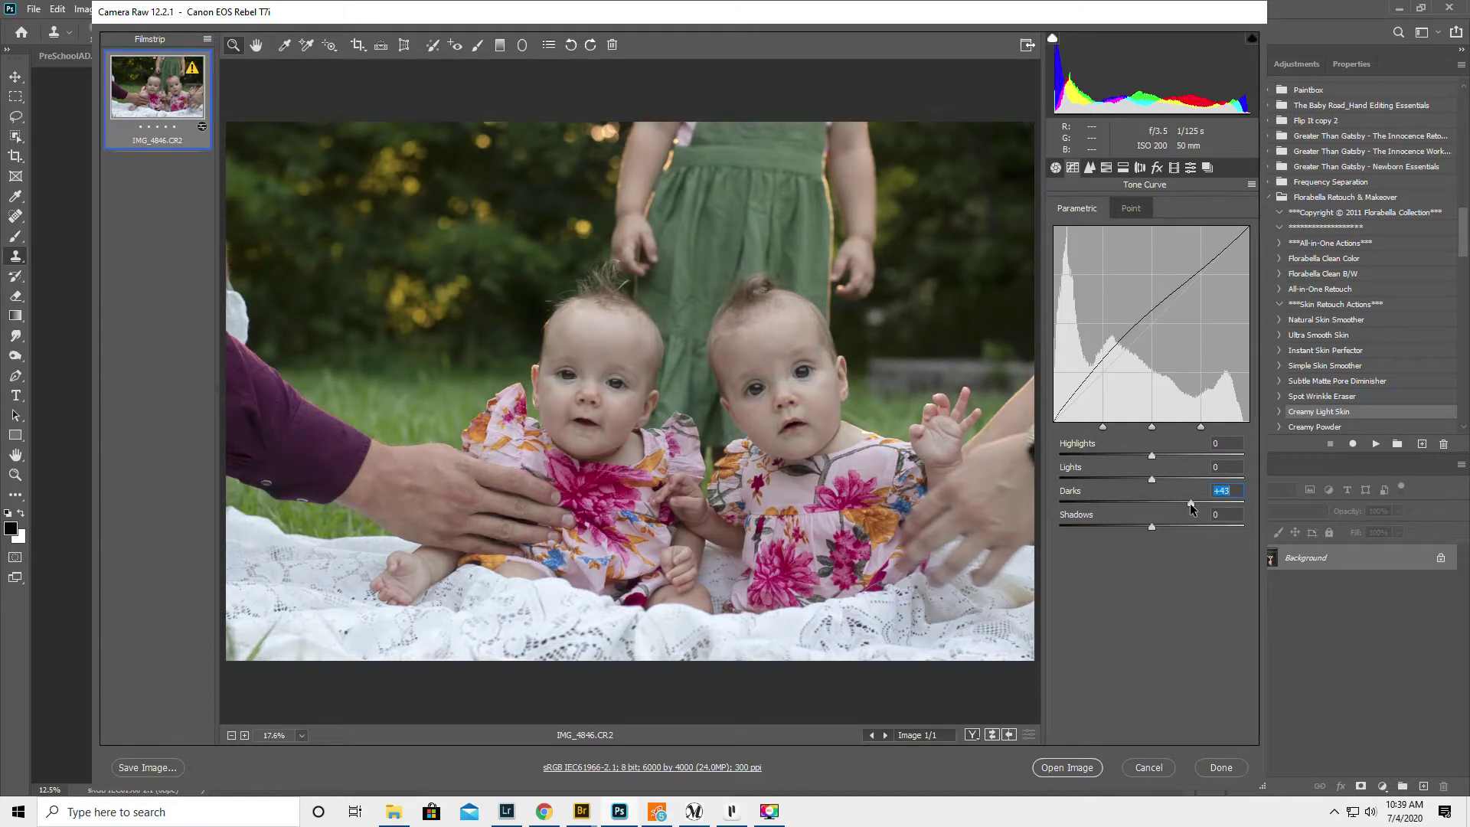
click(1057, 169)
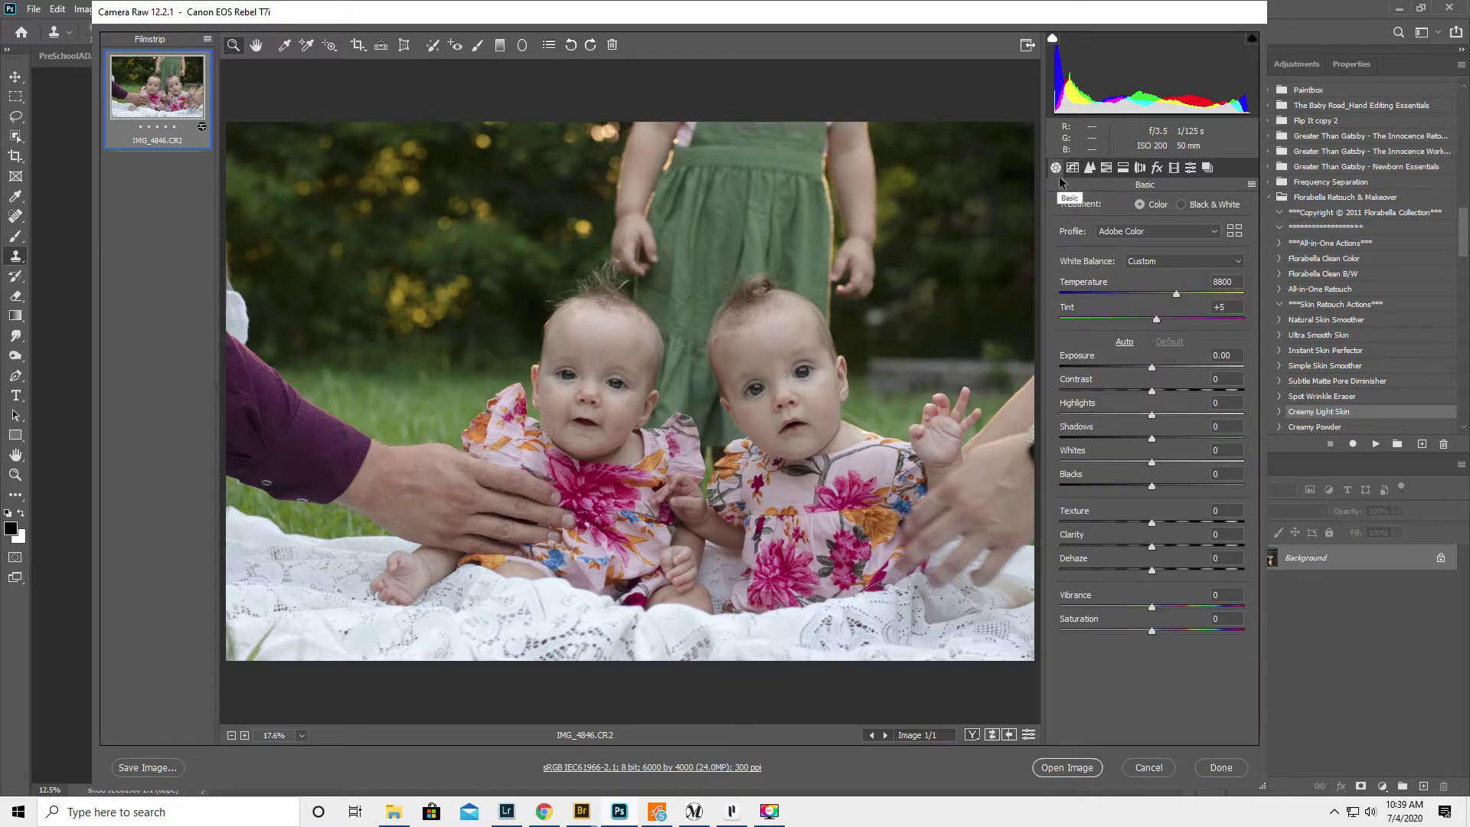
Set Contrast to +10 and Vibrance to +30, and open the raw photo for editing
drag(1153, 393, 1160, 393)
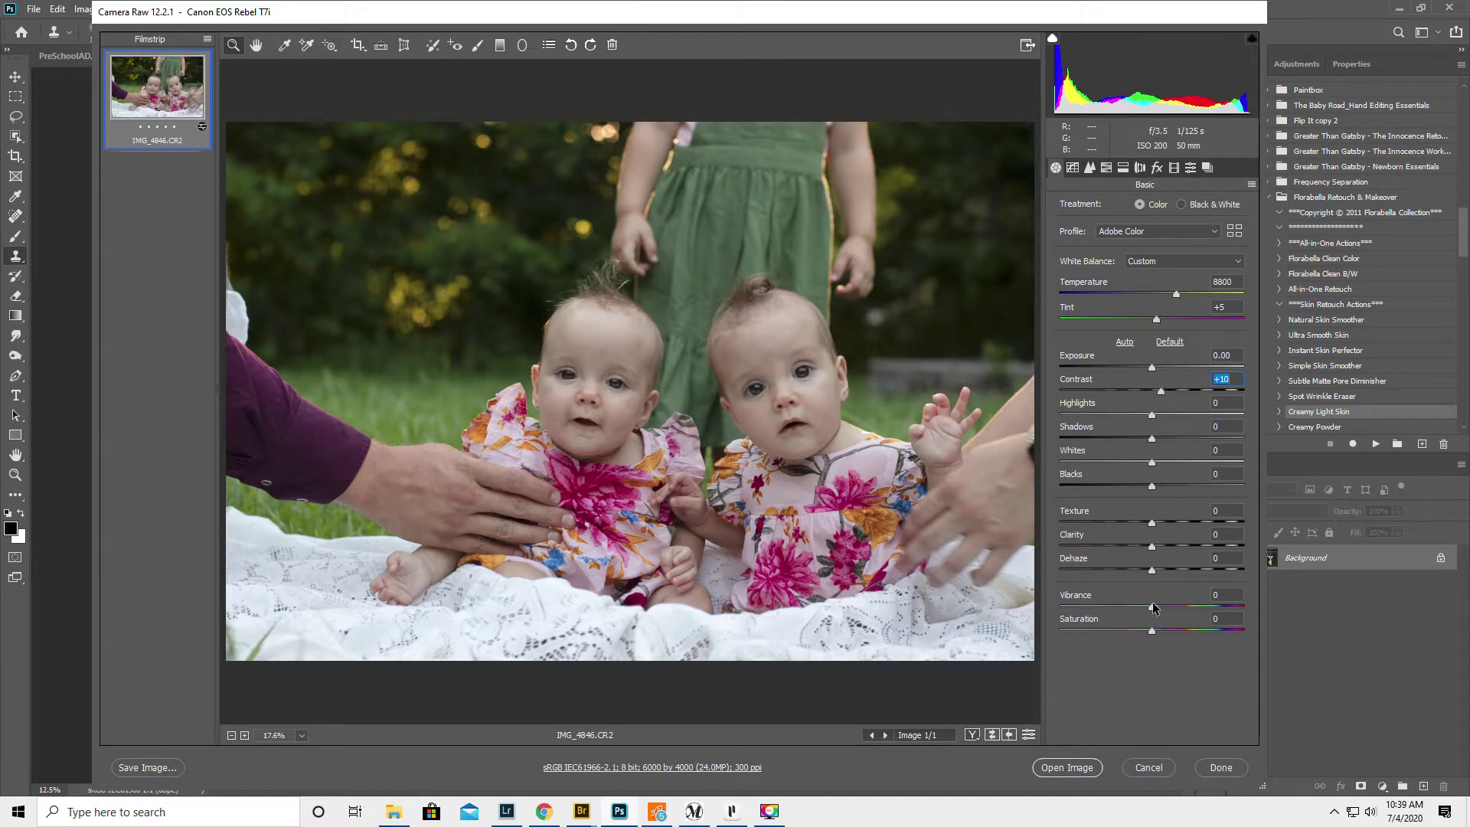
drag(1153, 605, 1188, 608)
click(1067, 767)
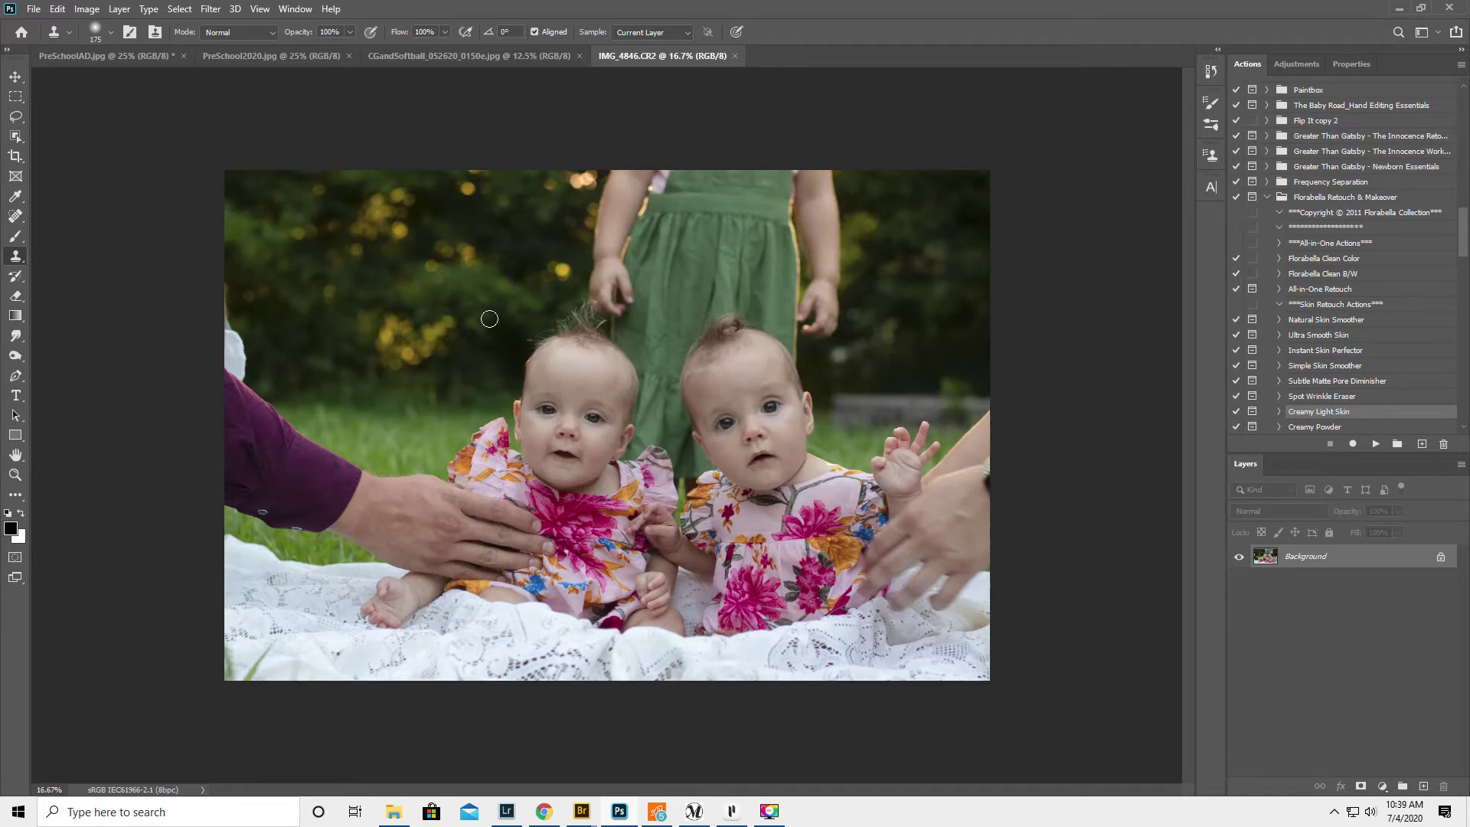
Open IMG_4850.CR2 from Downloads and apply the previous photo's raw conversion settings to it
click(35, 9)
click(46, 55)
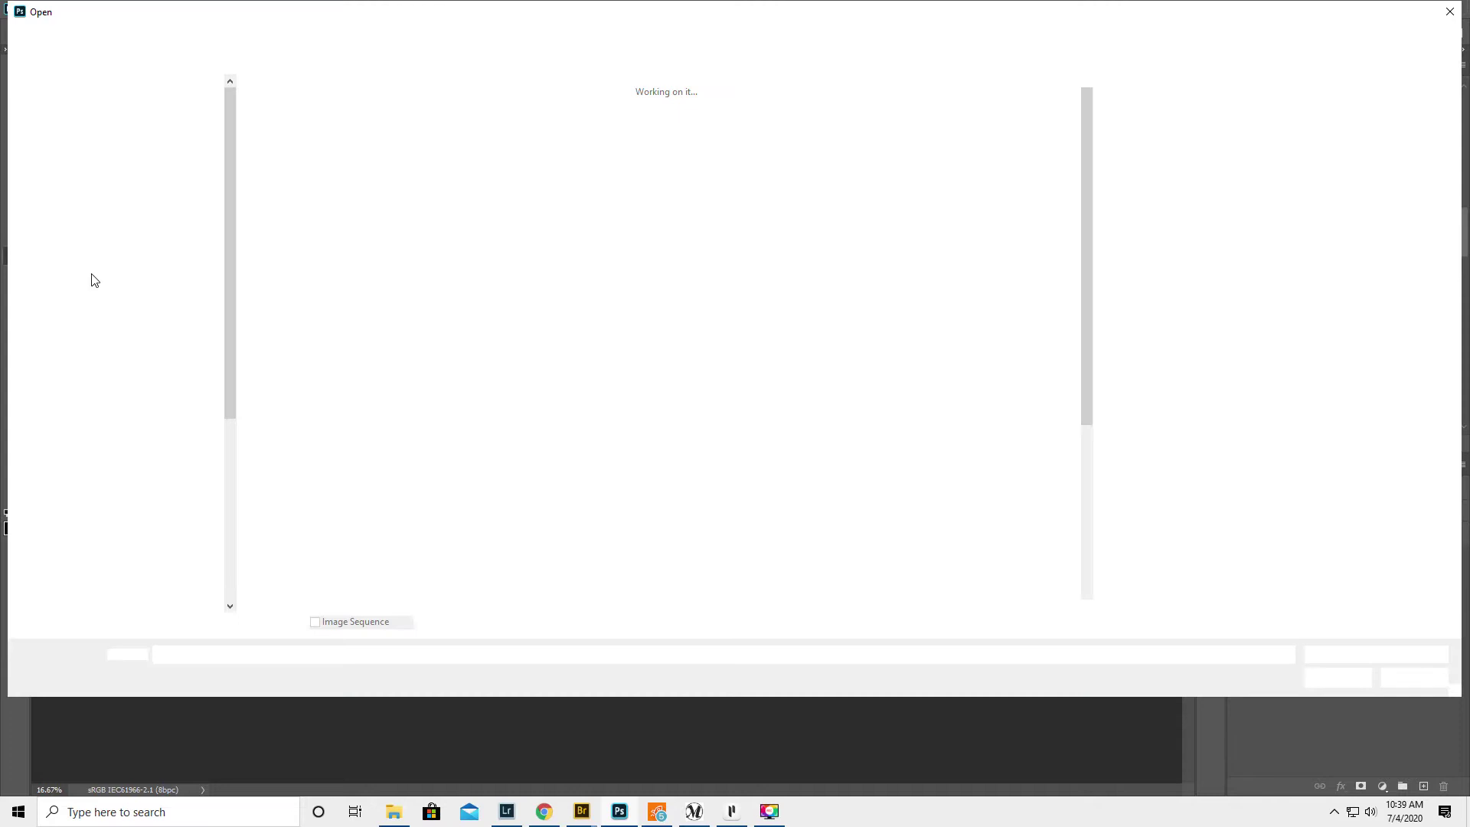
click(75, 133)
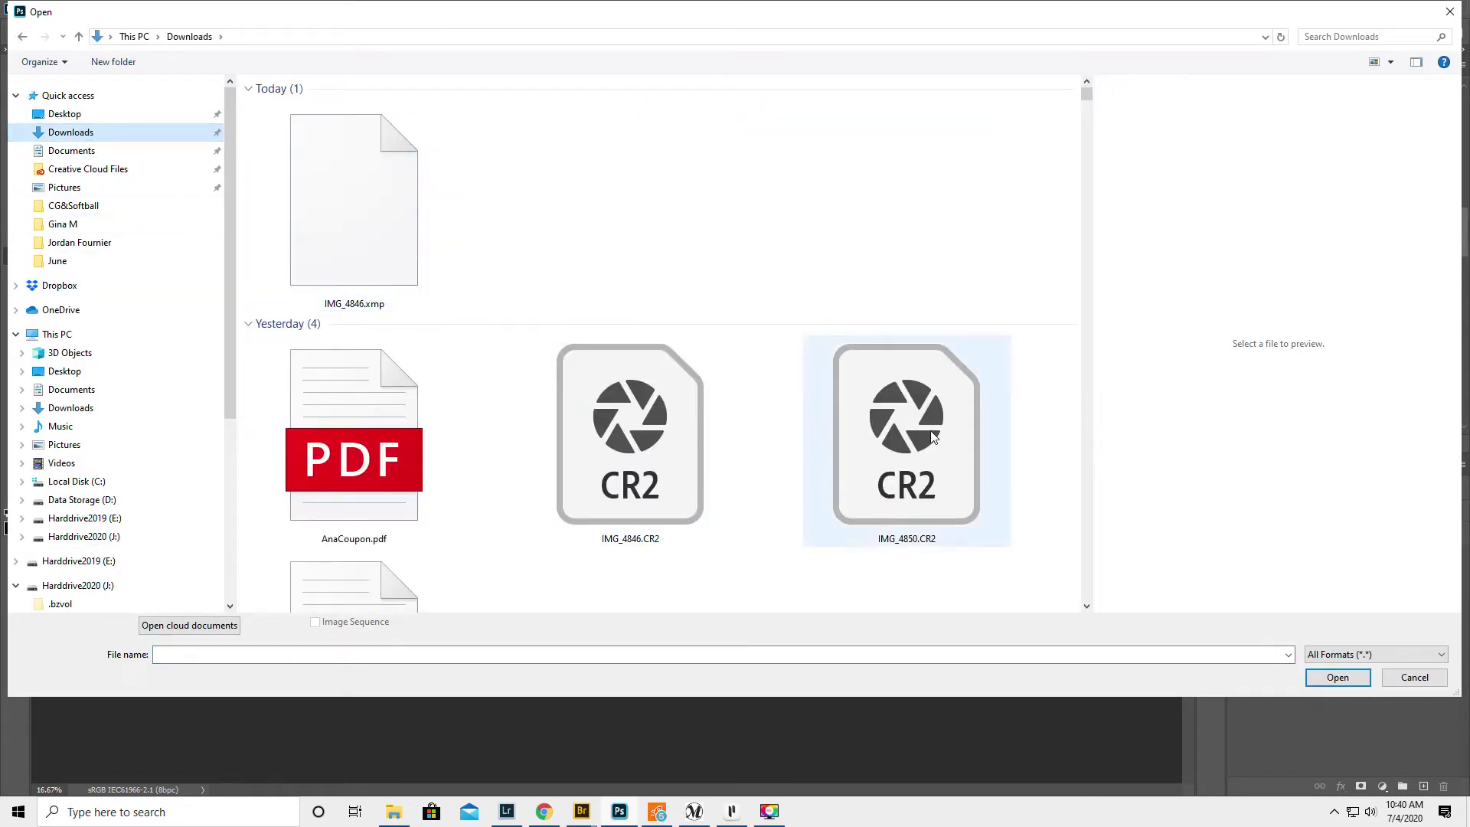
double_click(931, 431)
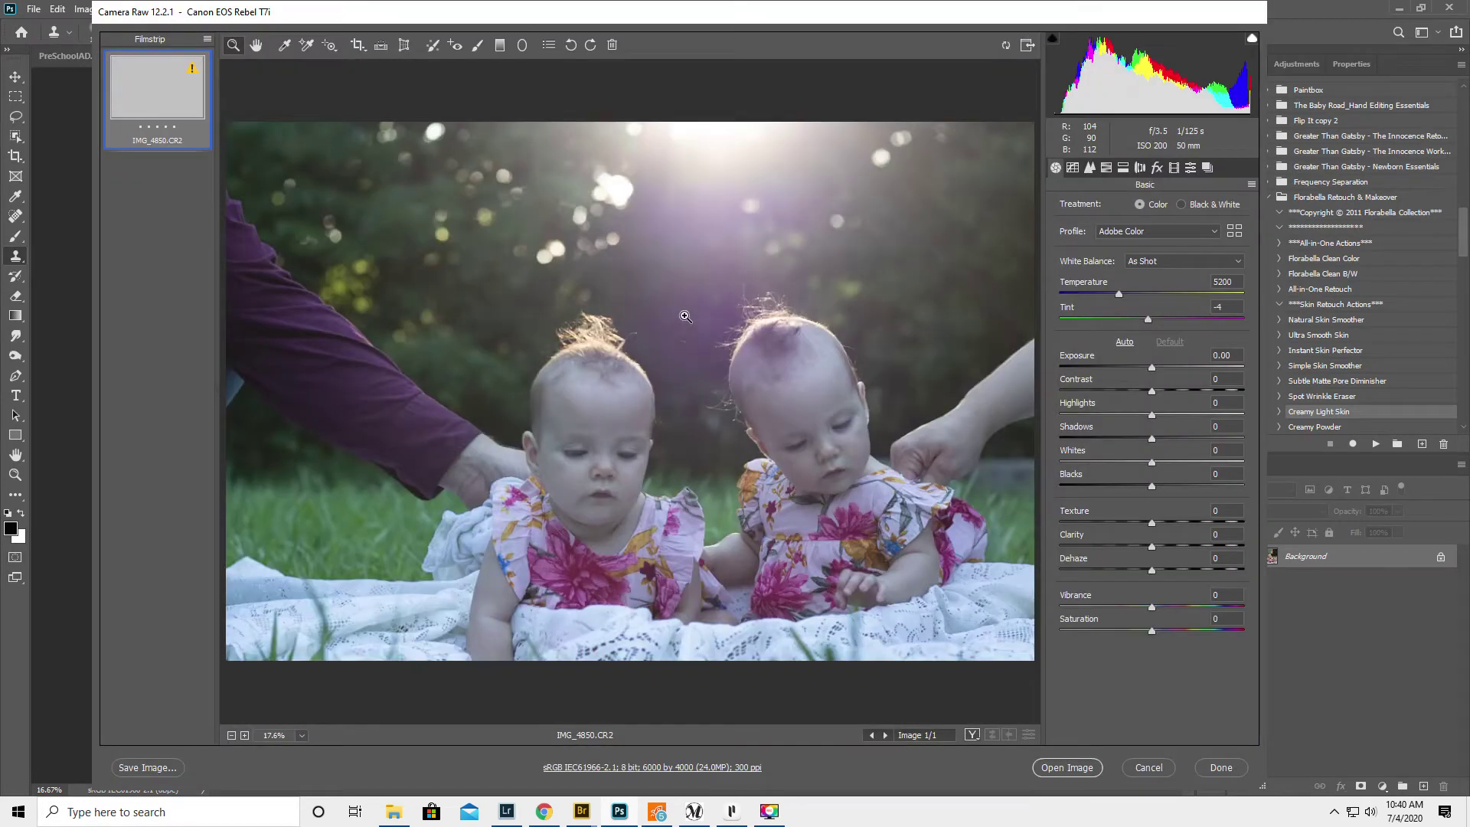
click(1252, 185)
click(1300, 236)
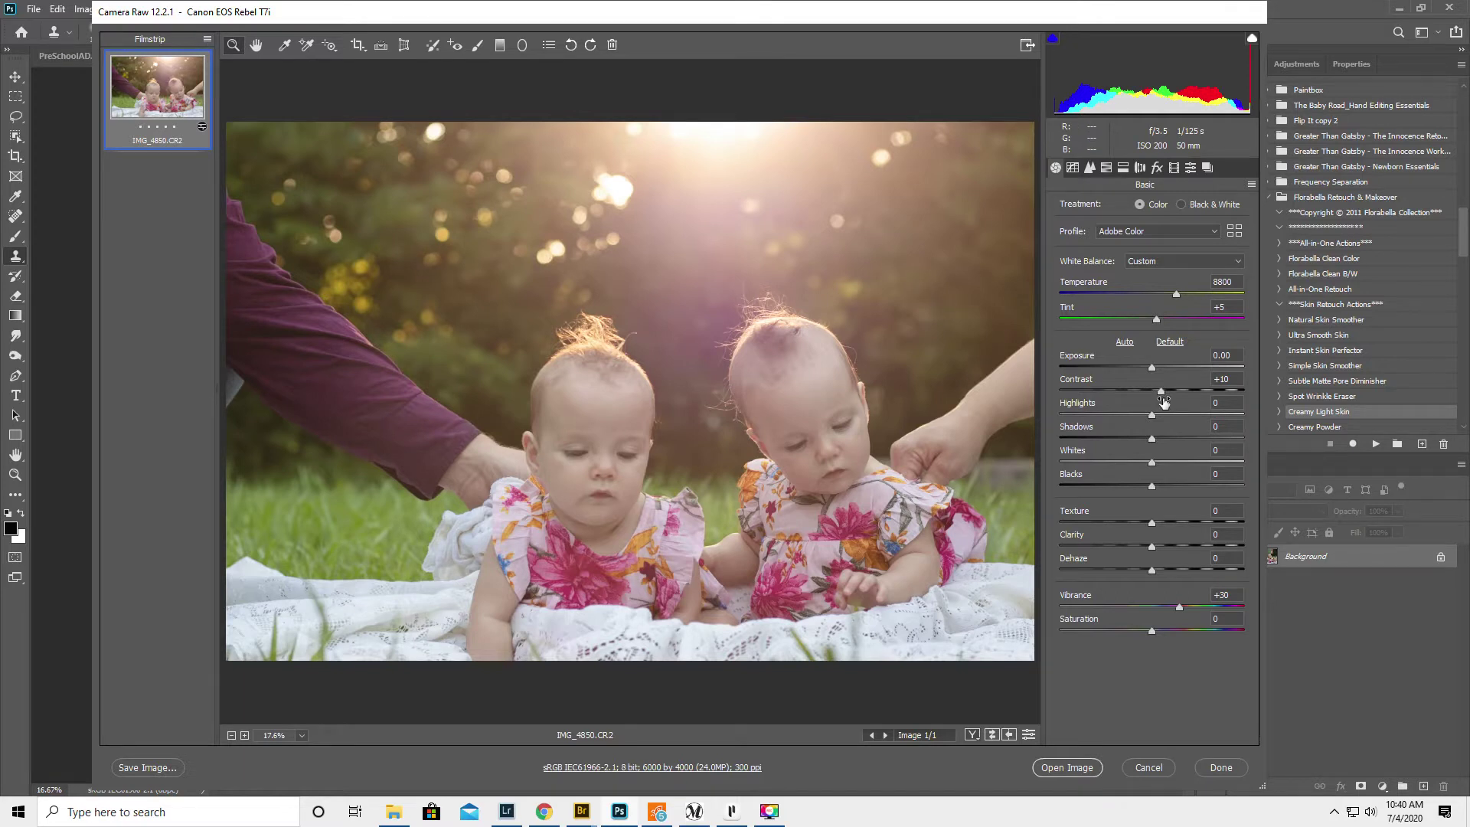
Set Dehaze to +12 and Contrast to +31, and open the second raw photo for editing
mouse_move(1154, 573)
mouse_down()
mouse_move(1184, 576)
mouse_move(1162, 568)
mouse_up()
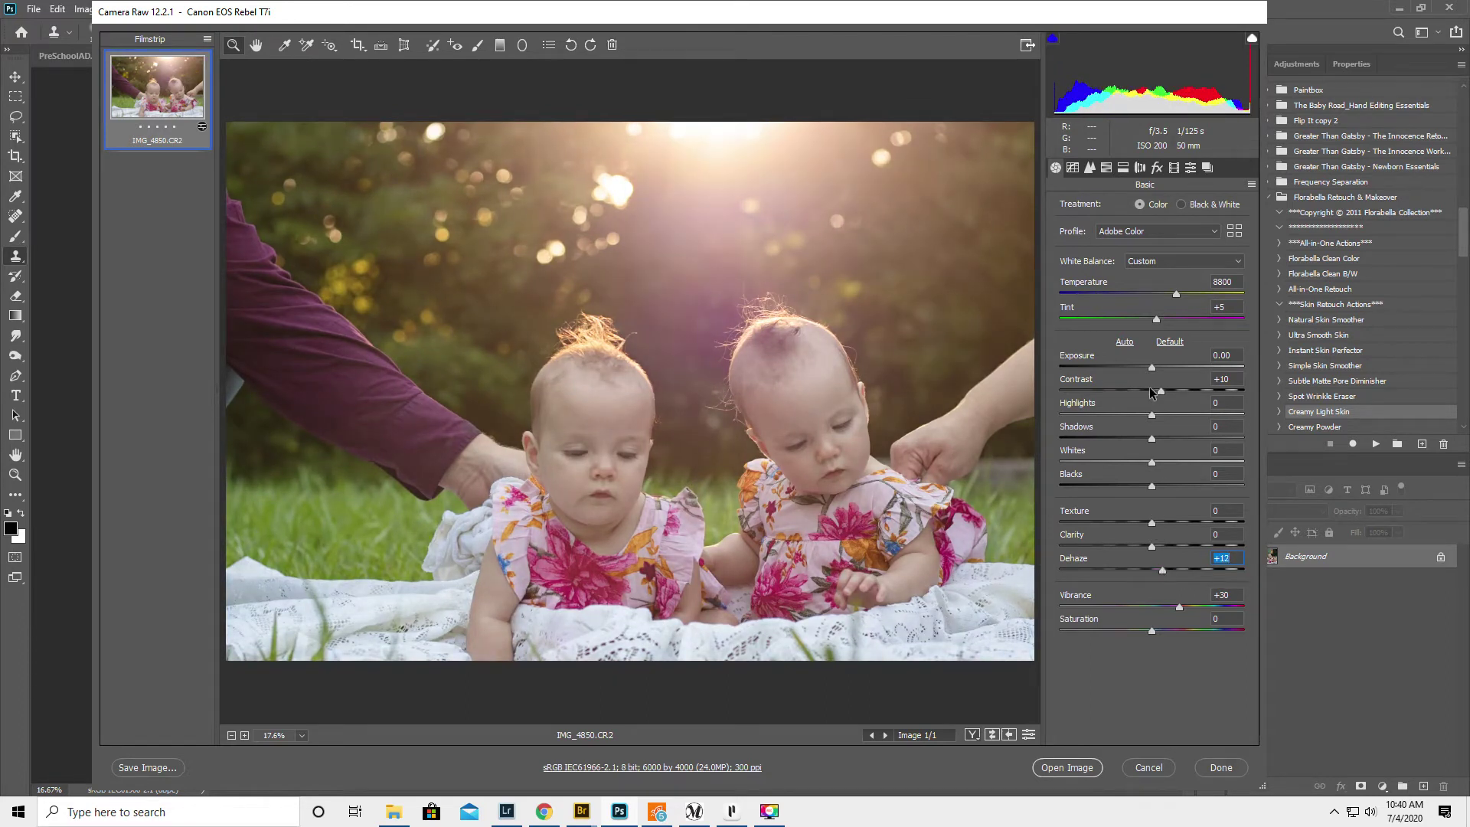
drag(1160, 392, 1187, 392)
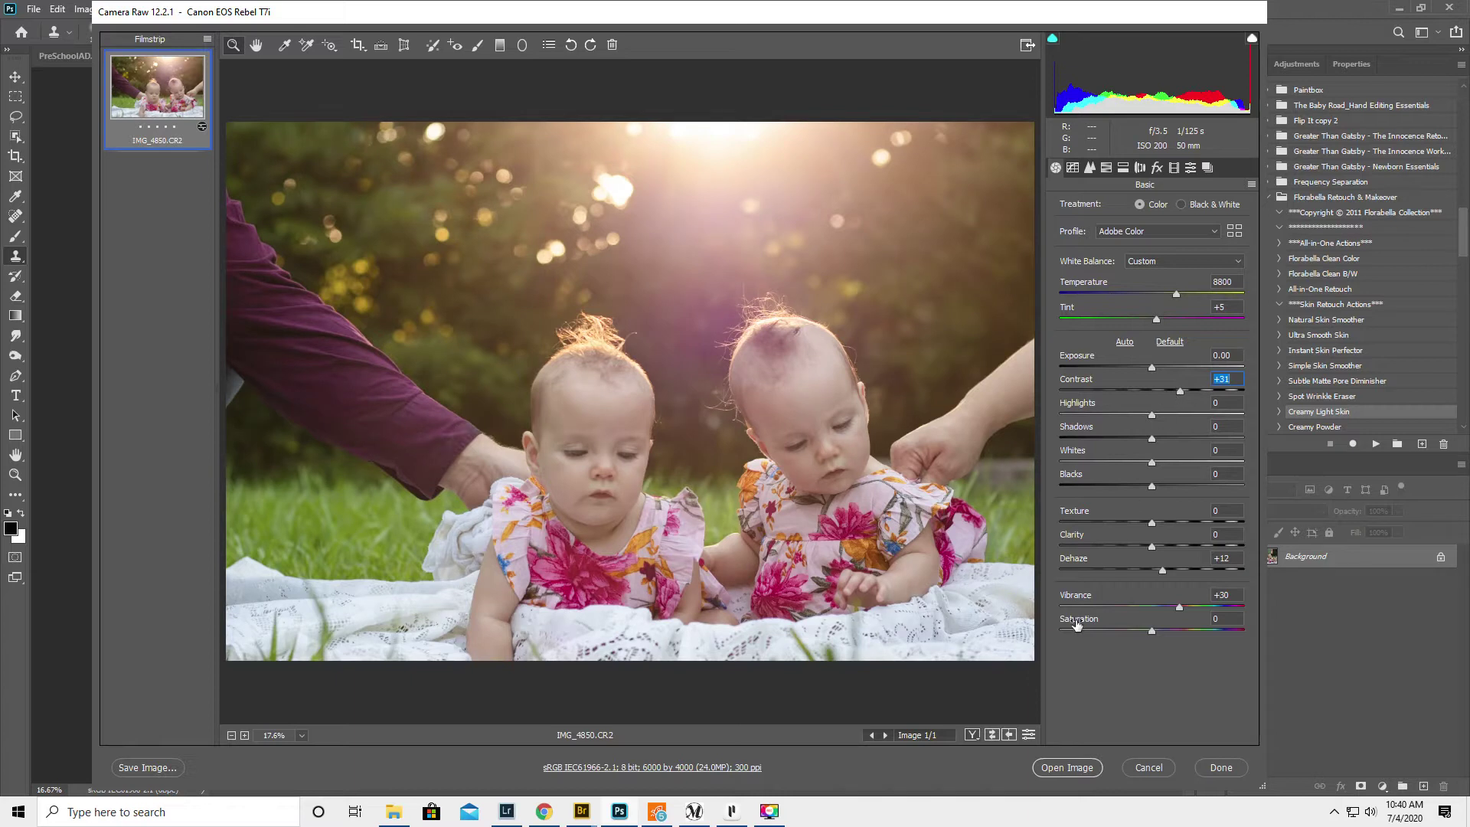
click(1066, 768)
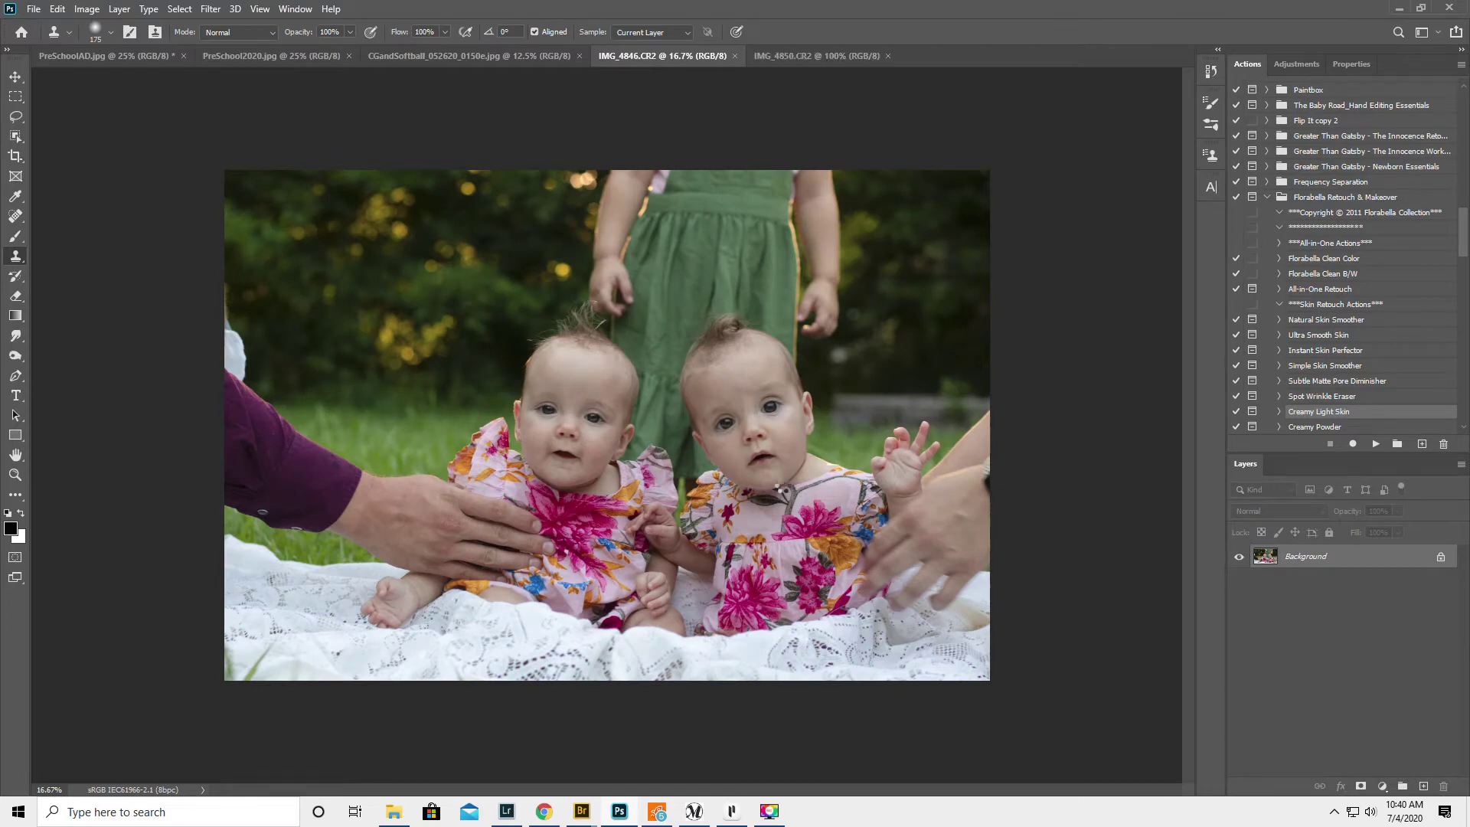
Lasso the left baby's head in IMG_4846.CR2 and move the selection over the left baby's head in IMG_4850.CR2
click(665, 59)
click(802, 53)
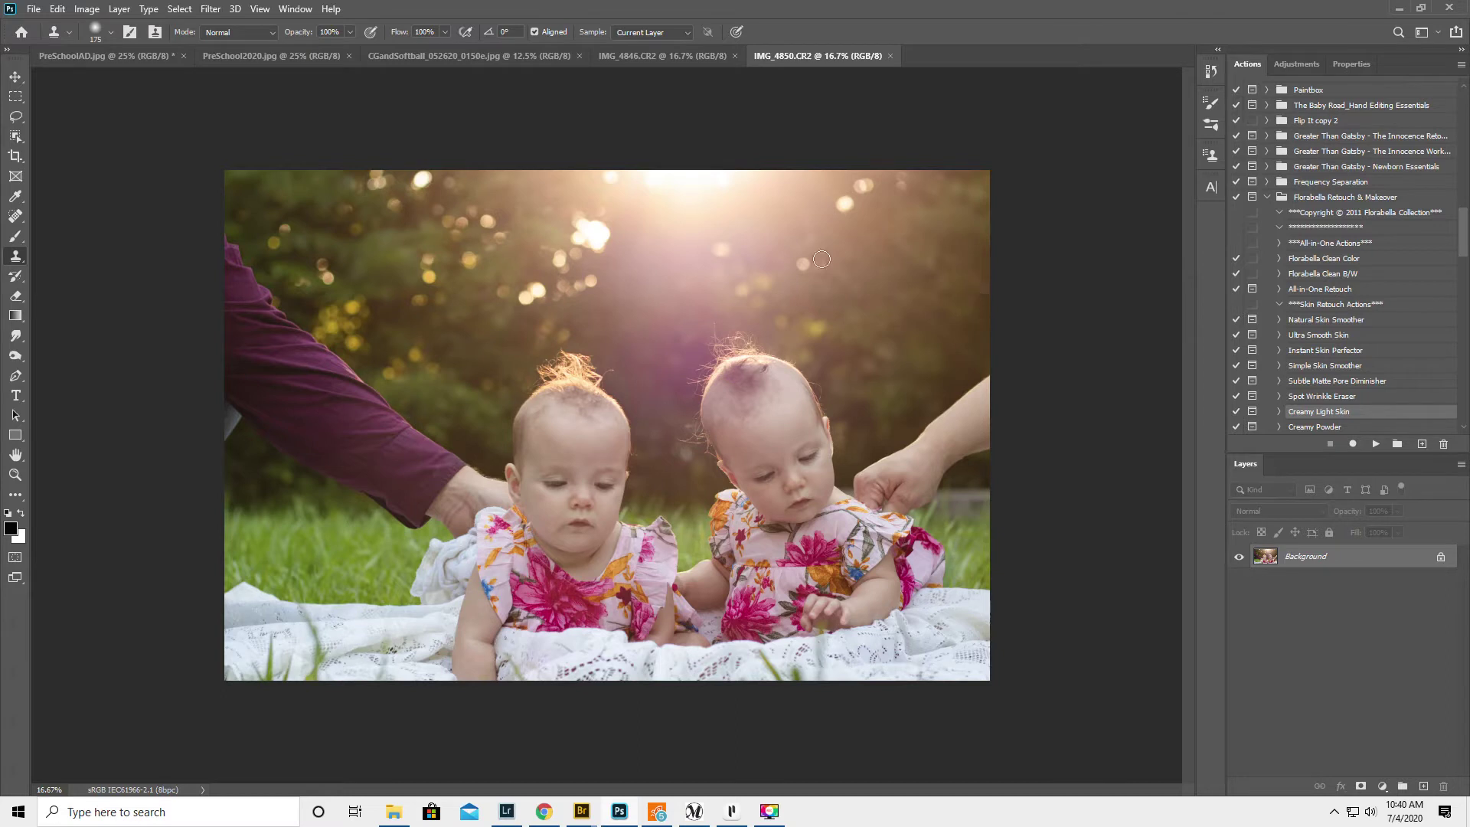
click(672, 53)
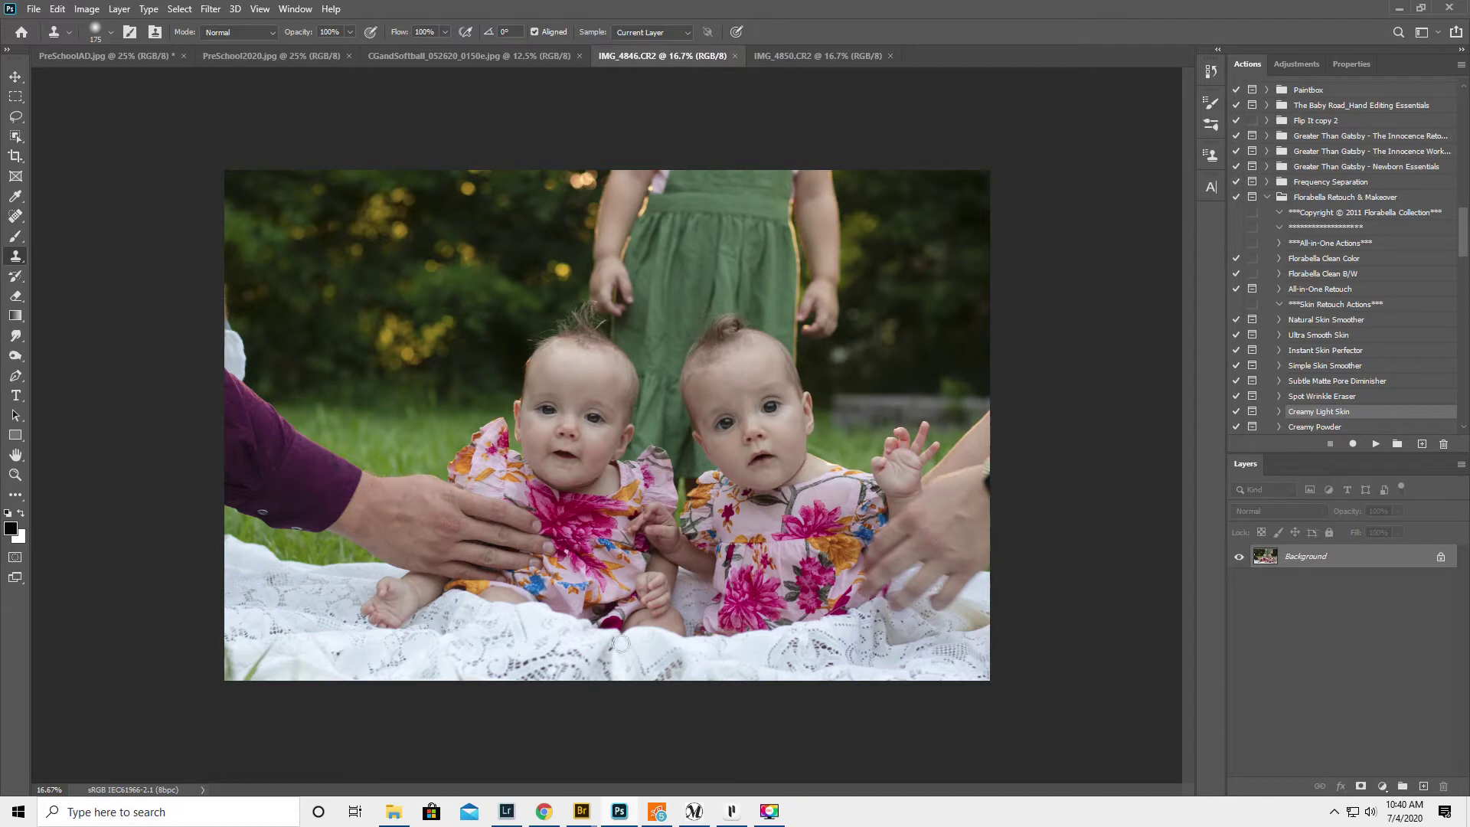
click(813, 57)
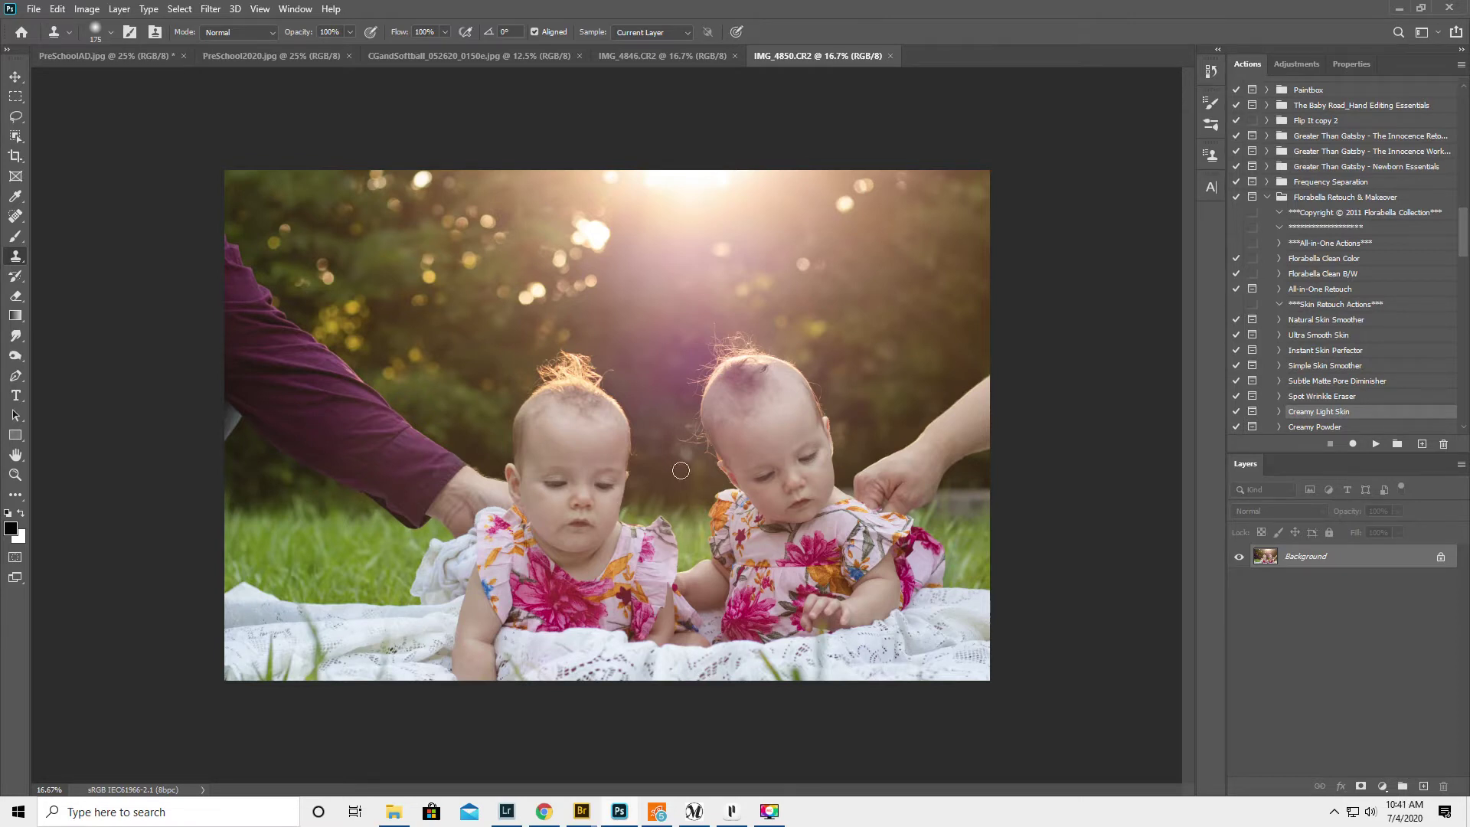
click(663, 55)
click(15, 116)
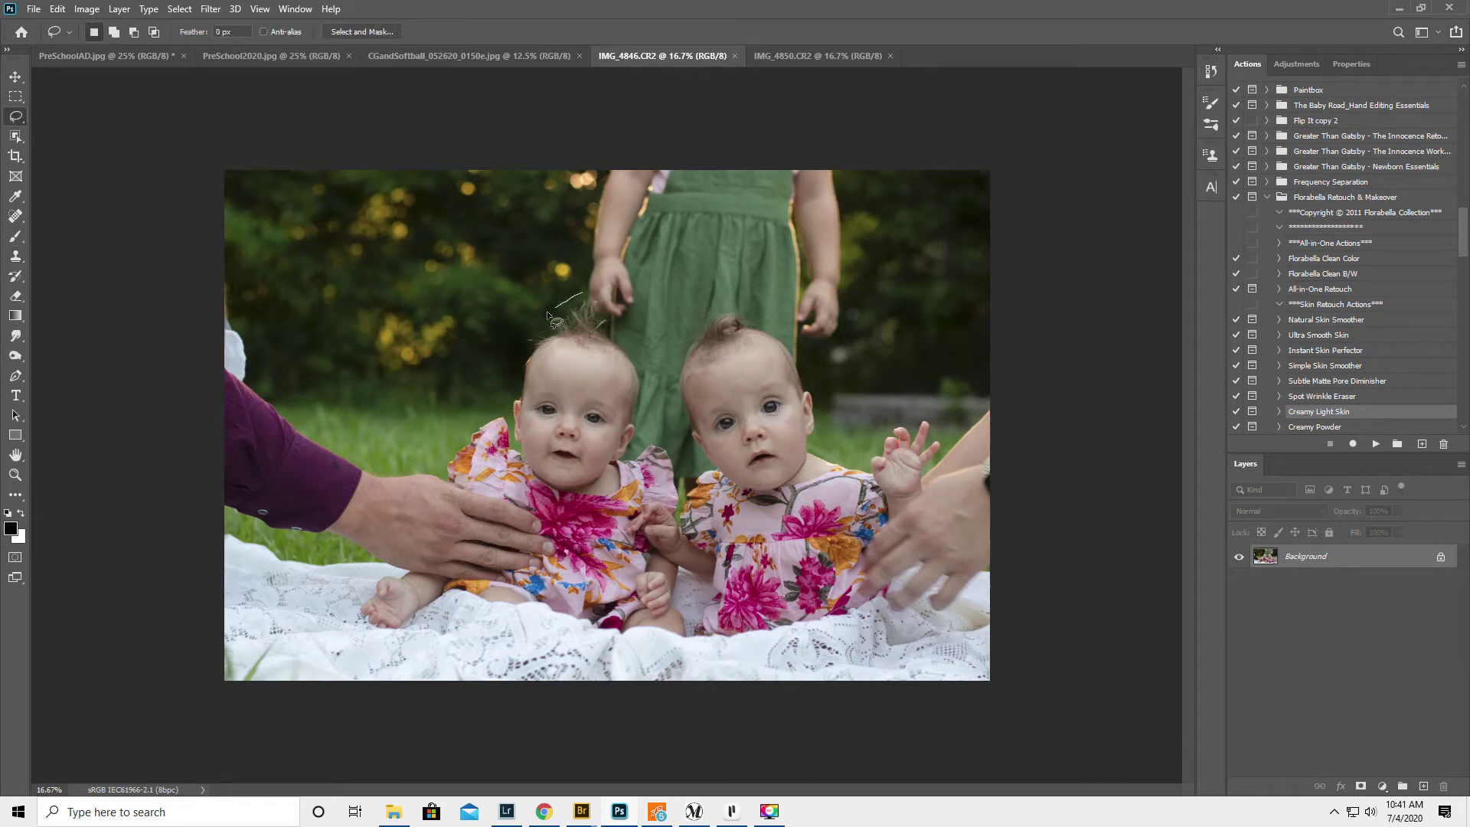
mouse_move(516, 341)
mouse_down()
mouse_move(500, 461)
mouse_move(514, 489)
mouse_move(582, 504)
mouse_move(629, 477)
mouse_up()
drag(583, 295, 580, 296)
click(14, 78)
drag(572, 384, 604, 480)
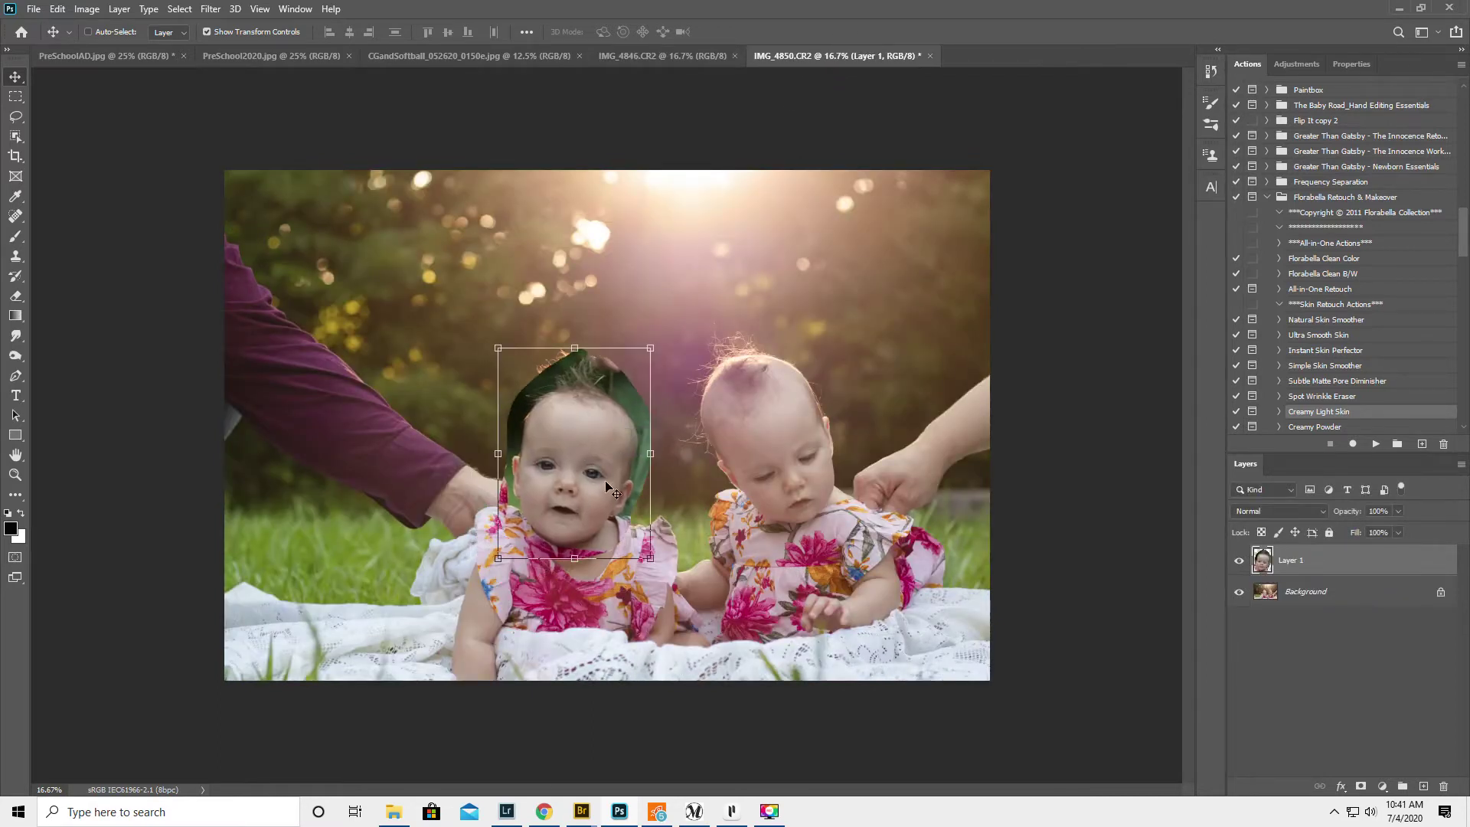
Lower the pasted head layer's opacity to 50% so the original head shows through
click(16, 475)
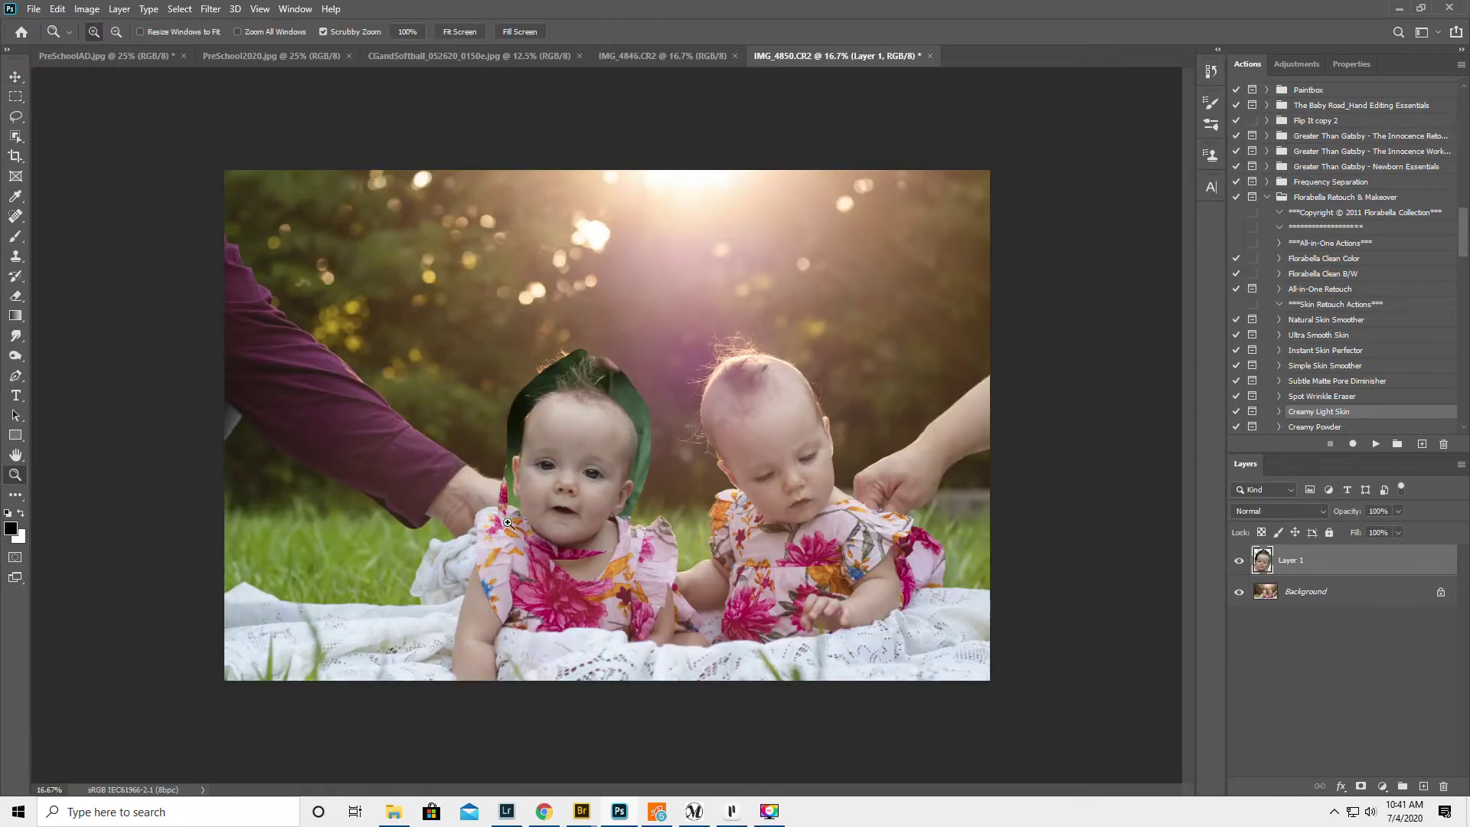
click(562, 497)
click(593, 519)
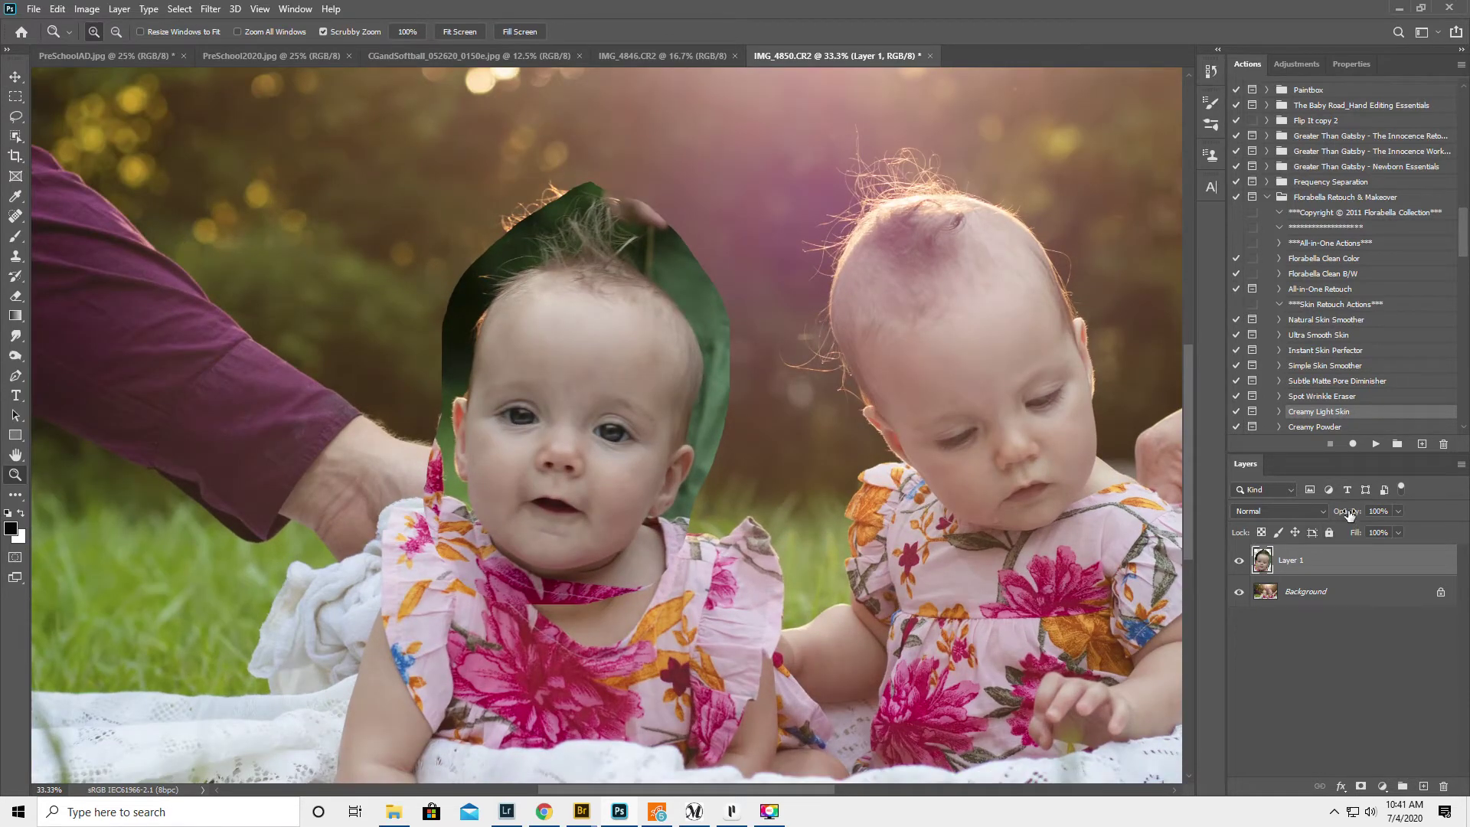
drag(1349, 515, 1311, 534)
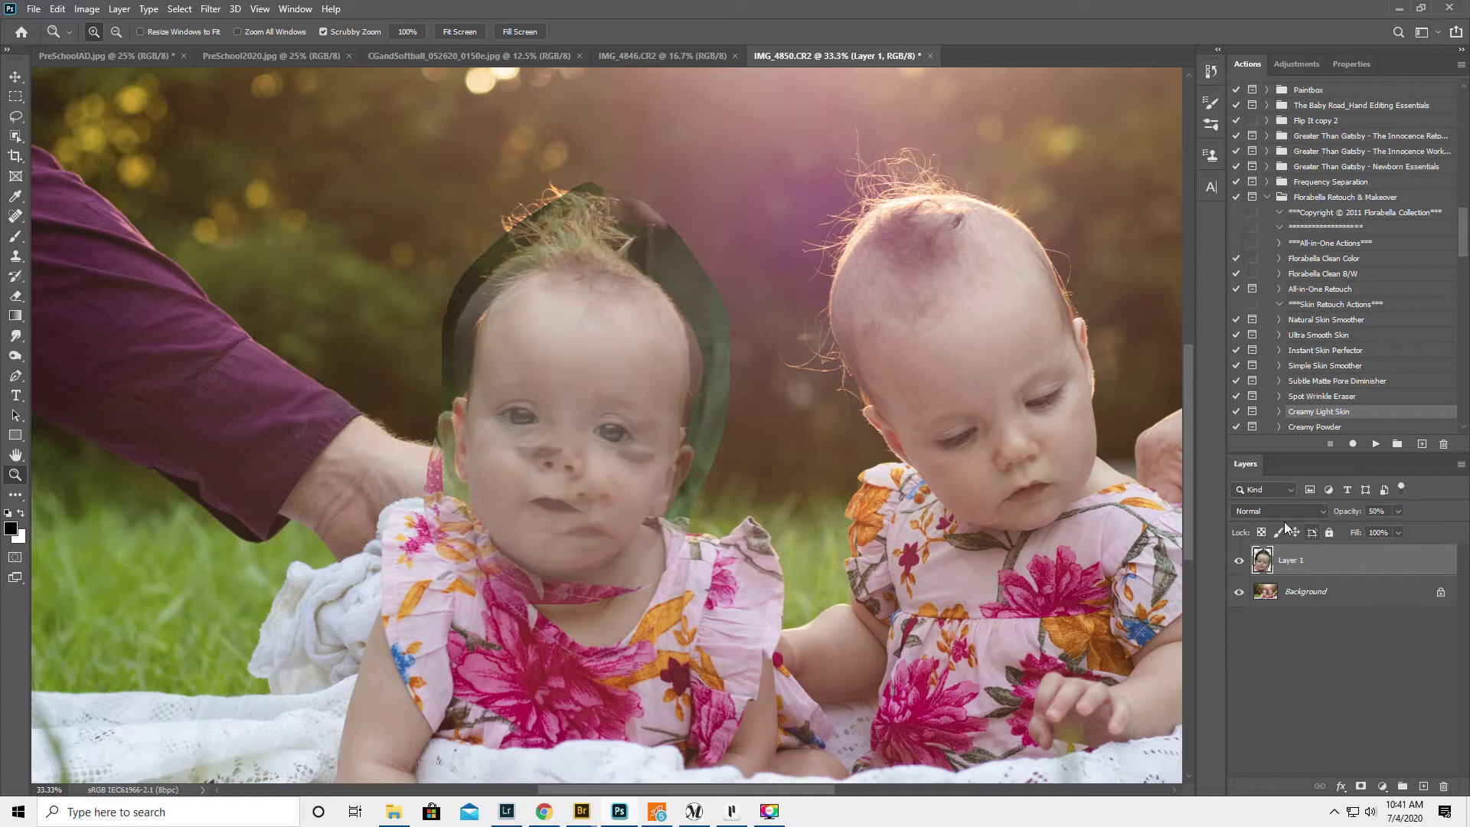
Scale the pasted head to about 104.5% and rotate it about -9° over the original head
click(14, 77)
drag(741, 174, 718, 156)
drag(579, 337, 564, 338)
drag(693, 164, 710, 150)
mouse_move(604, 435)
mouse_down()
mouse_move(620, 433)
mouse_move(610, 403)
mouse_move(618, 452)
mouse_up()
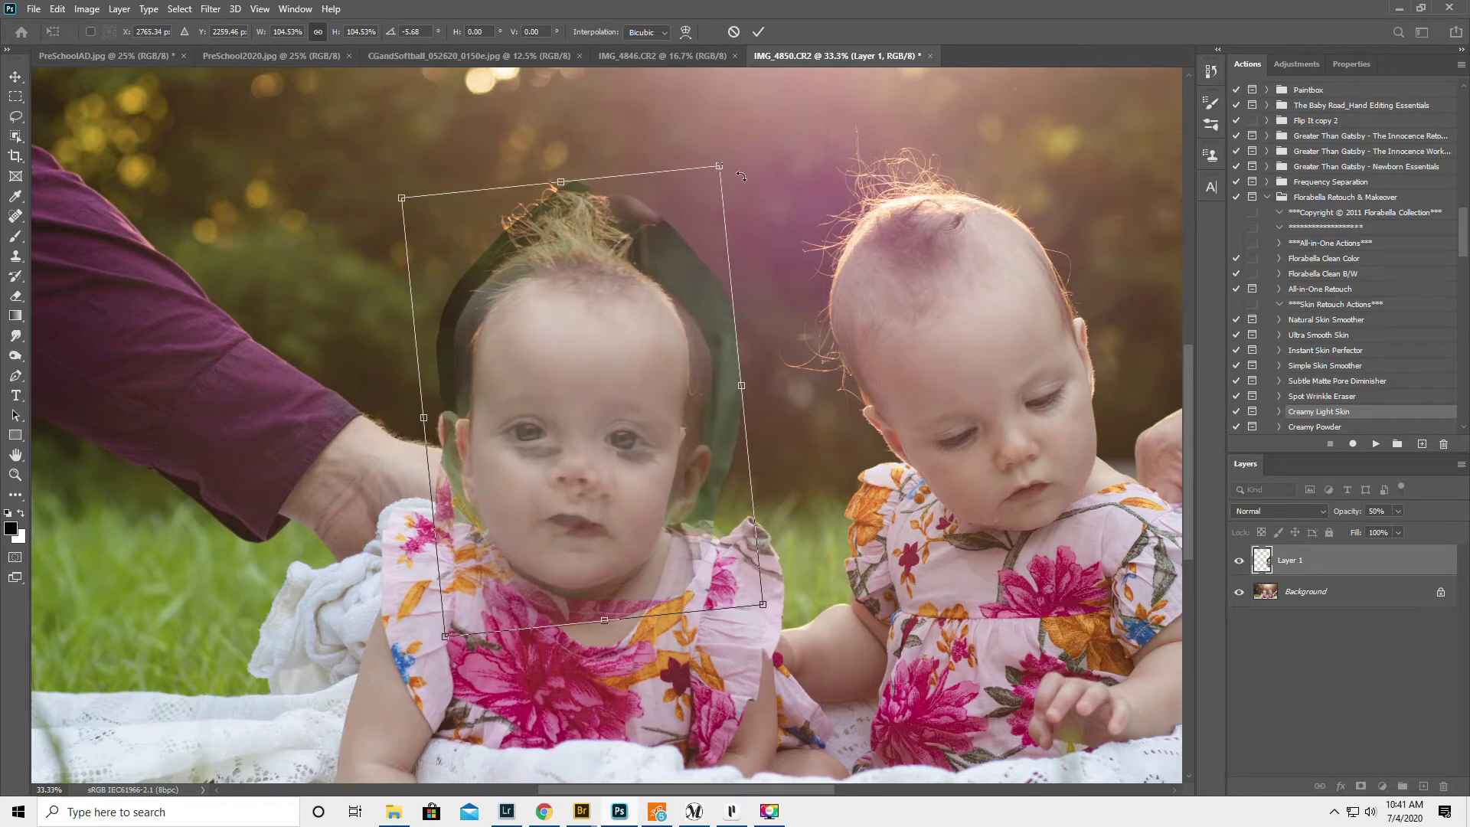
drag(741, 170, 711, 182)
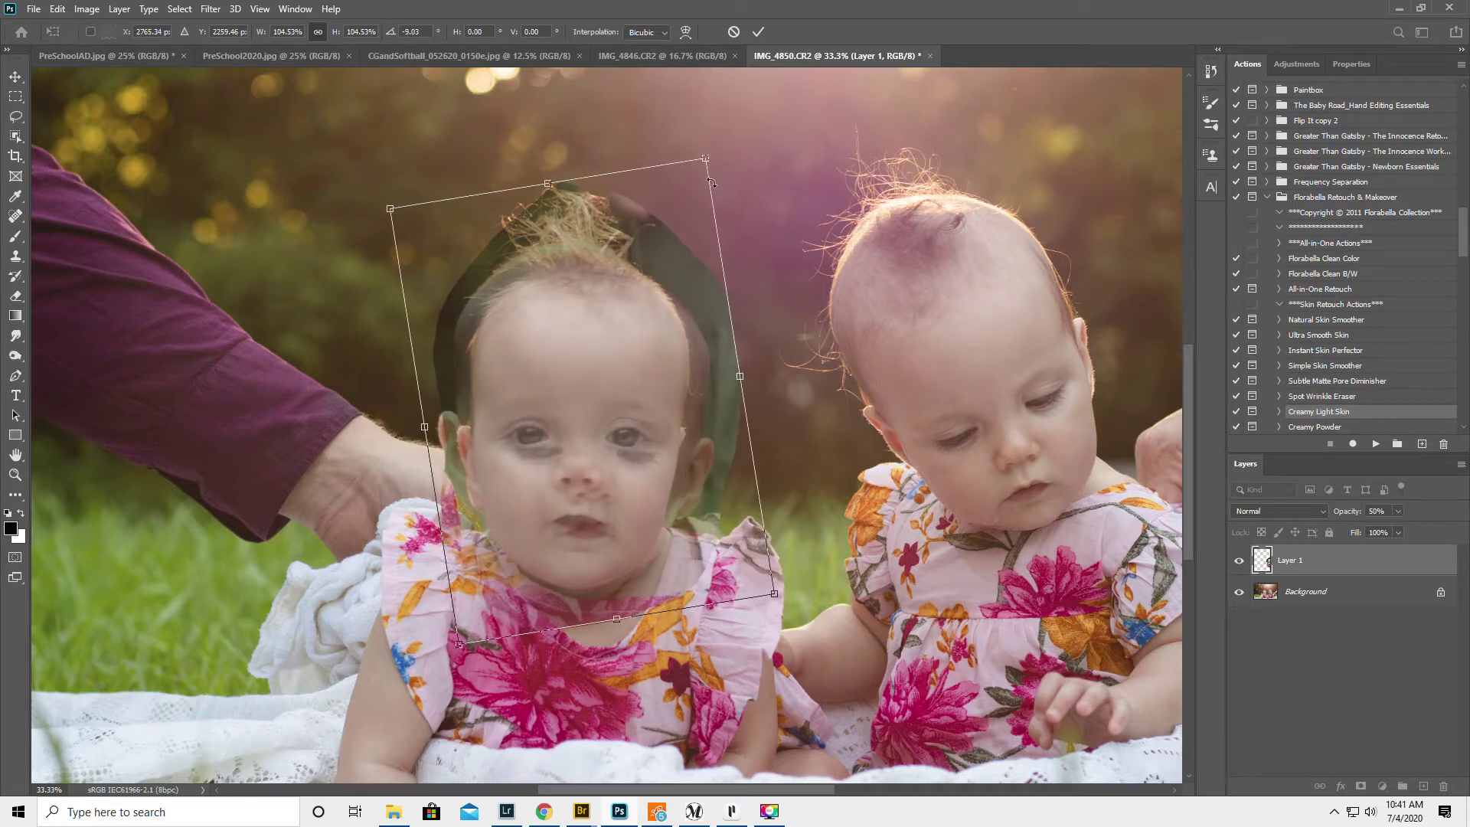
Fine-tune the pasted head's position over the original, scaling it to about 104.1% with -9.17° rotation, and commit the transform
drag(584, 385, 567, 370)
drag(756, 578, 772, 589)
drag(754, 309, 763, 305)
drag(551, 389, 549, 383)
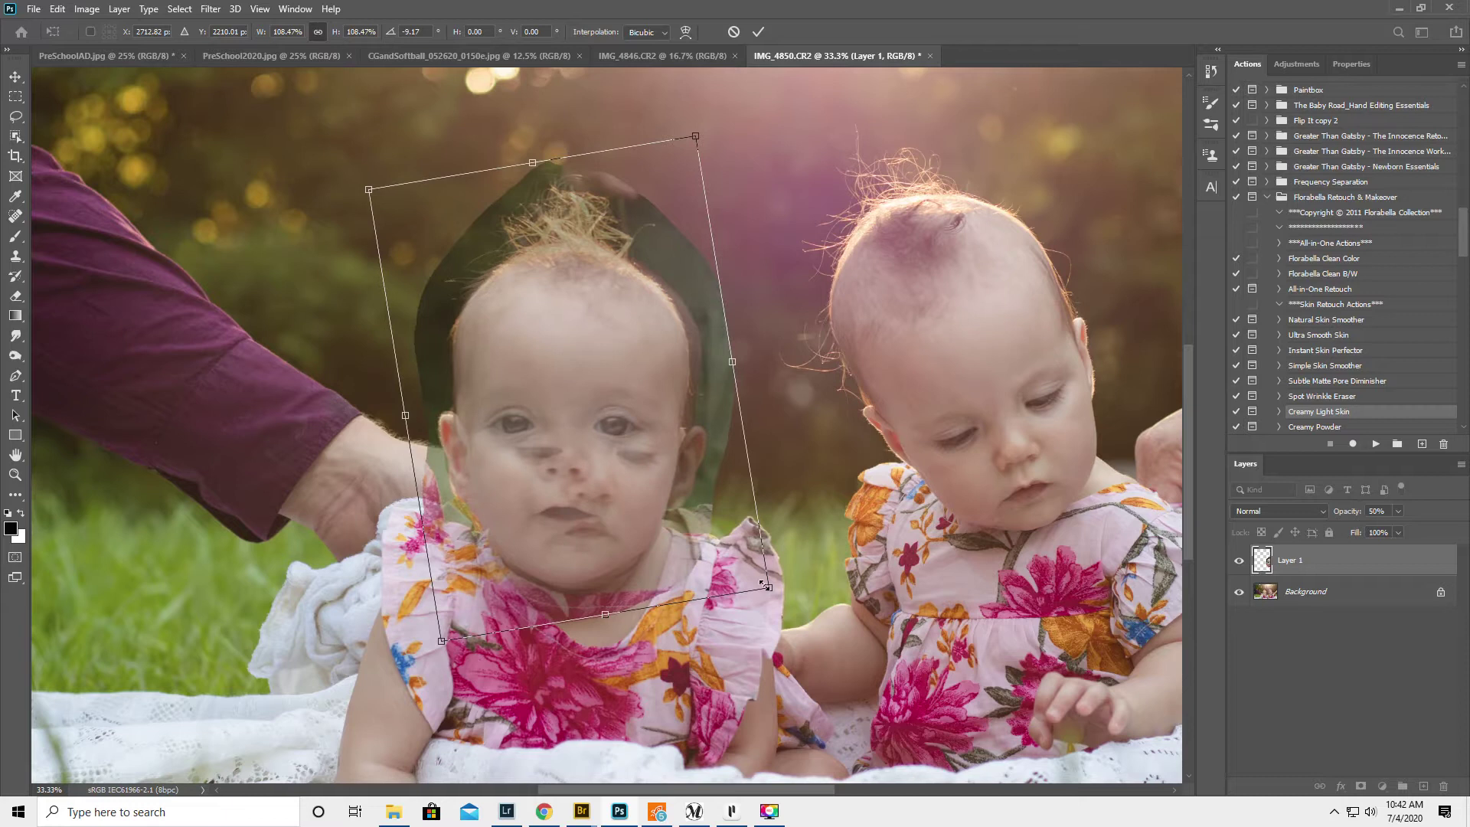
drag(770, 587, 747, 577)
drag(585, 486, 587, 492)
drag(592, 496, 586, 492)
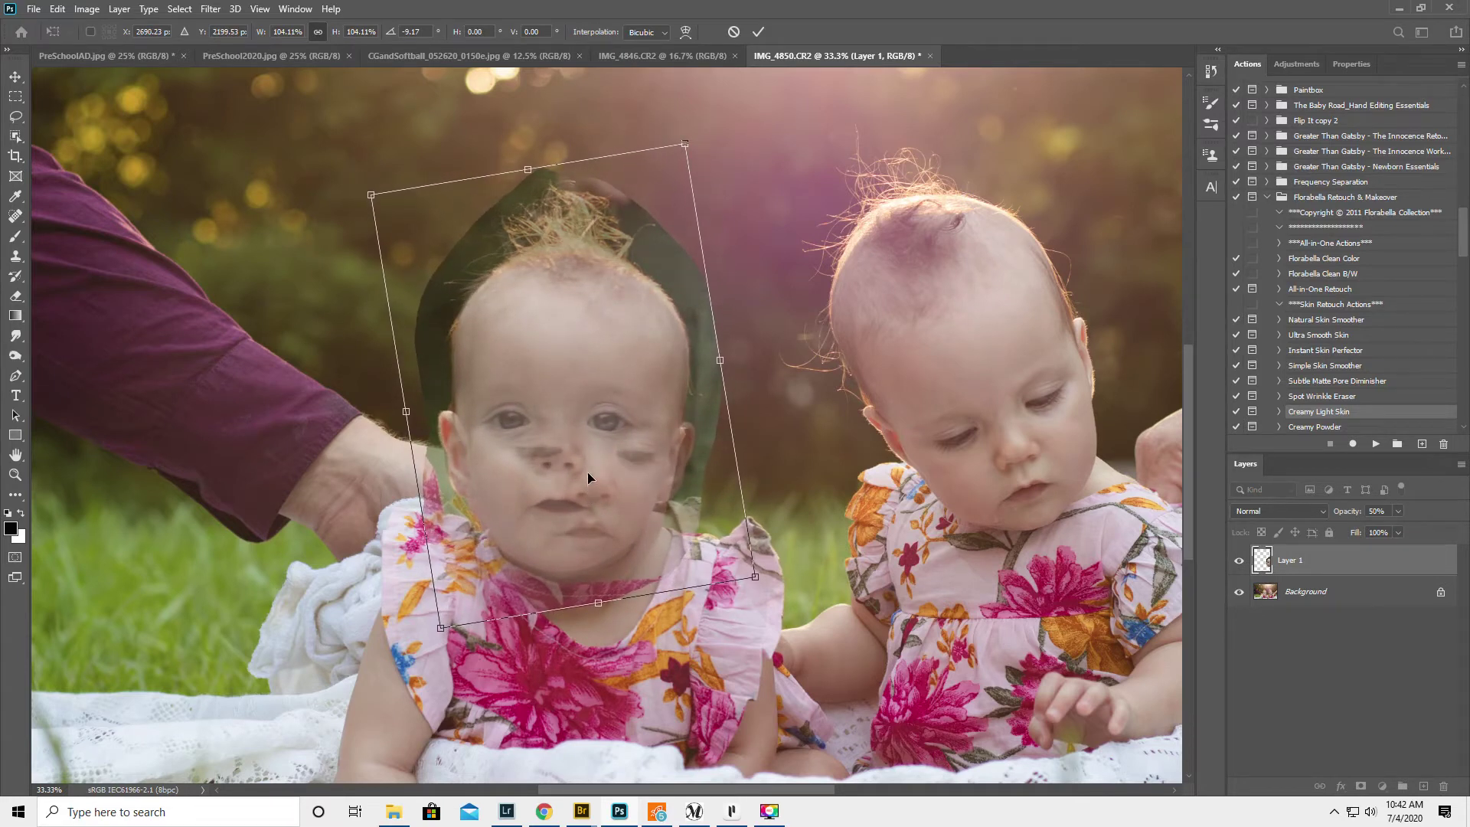
key(Return)
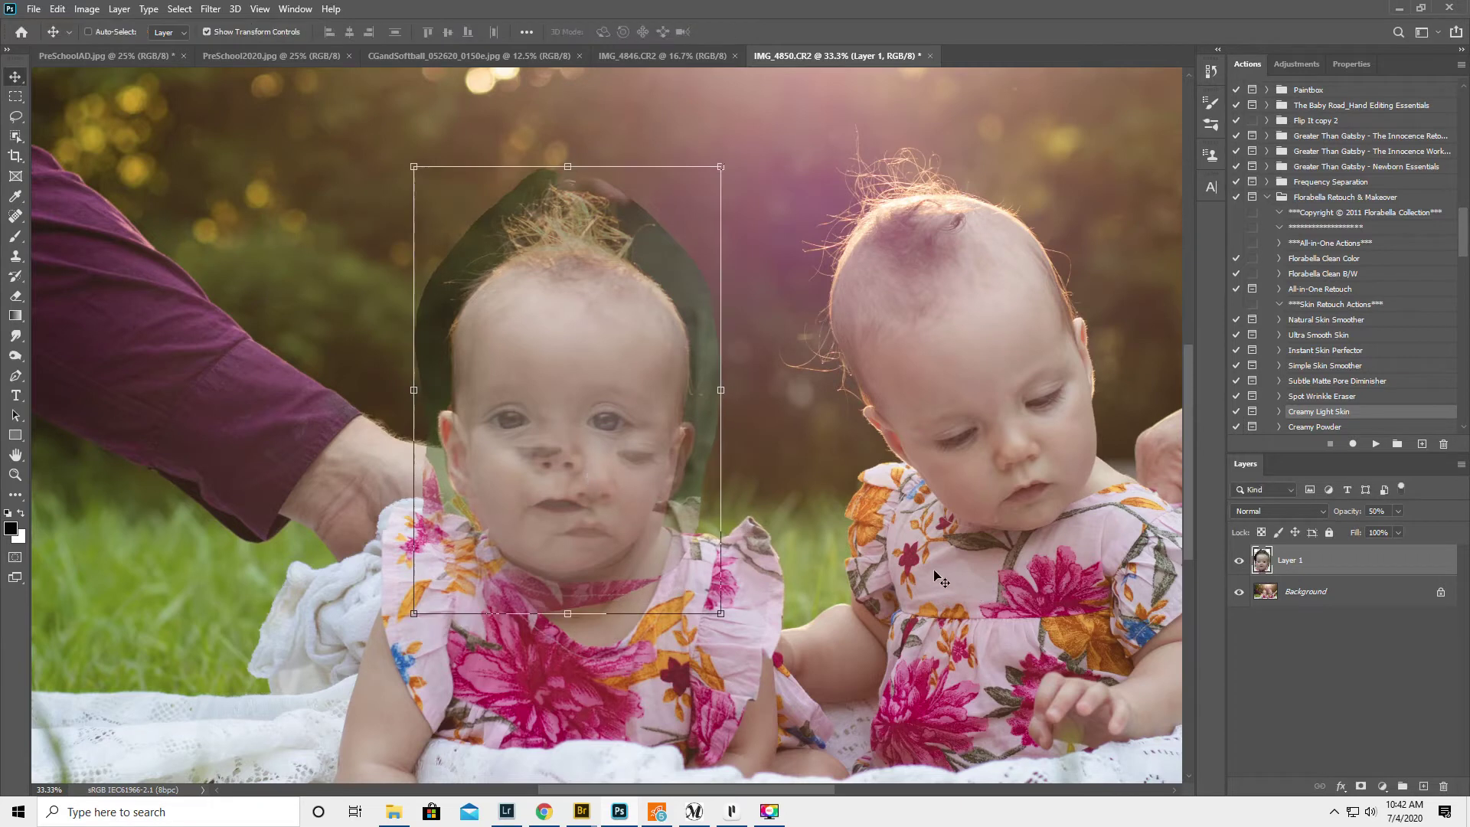
Set the pasted head layer's opacity to 100% and add a layer mask to it
drag(1347, 516, 1465, 523)
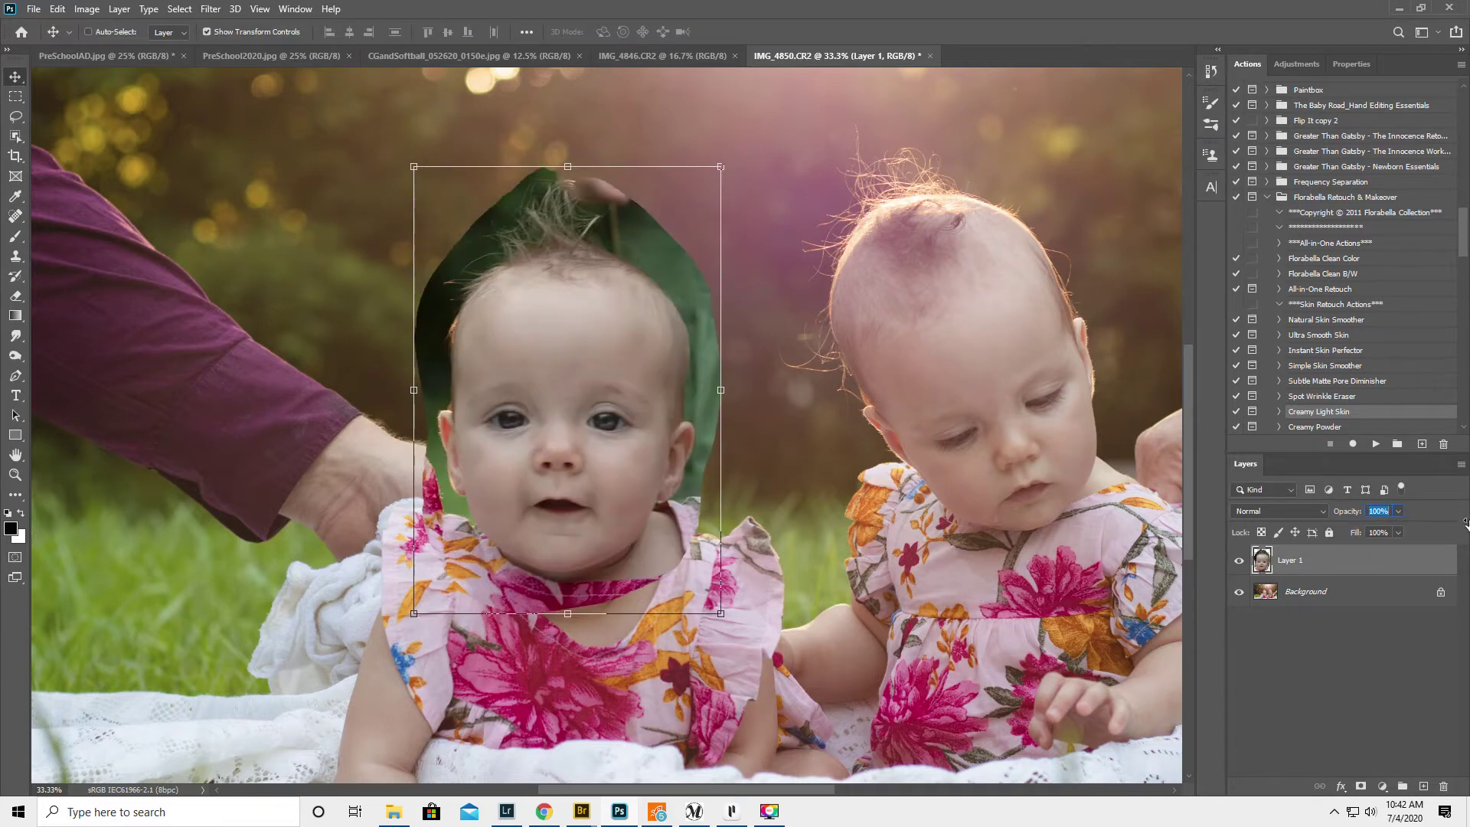
click(1361, 786)
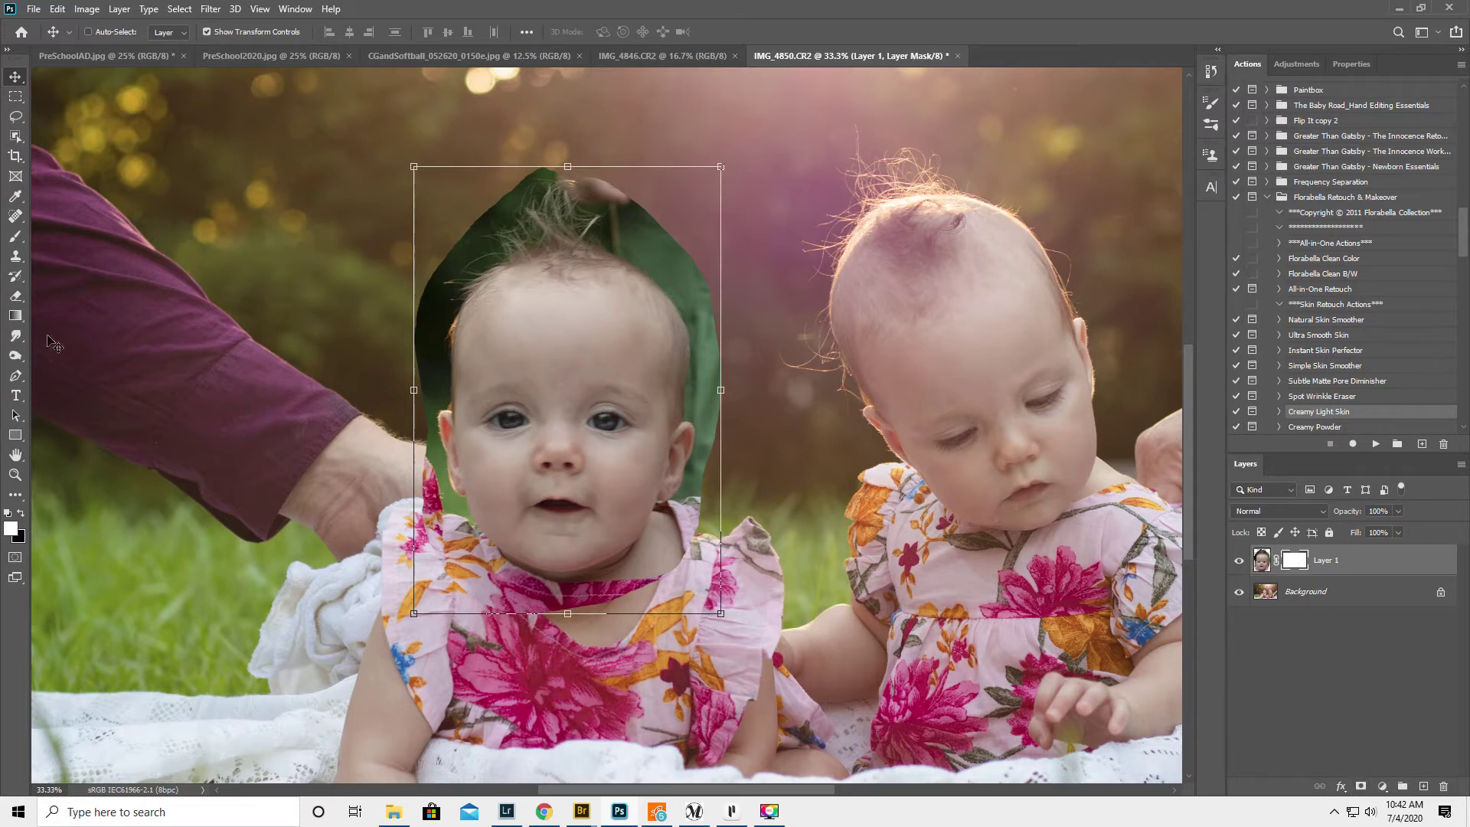
Brush black on the layer mask to hide the outer green background around the top of the pasted head
click(15, 236)
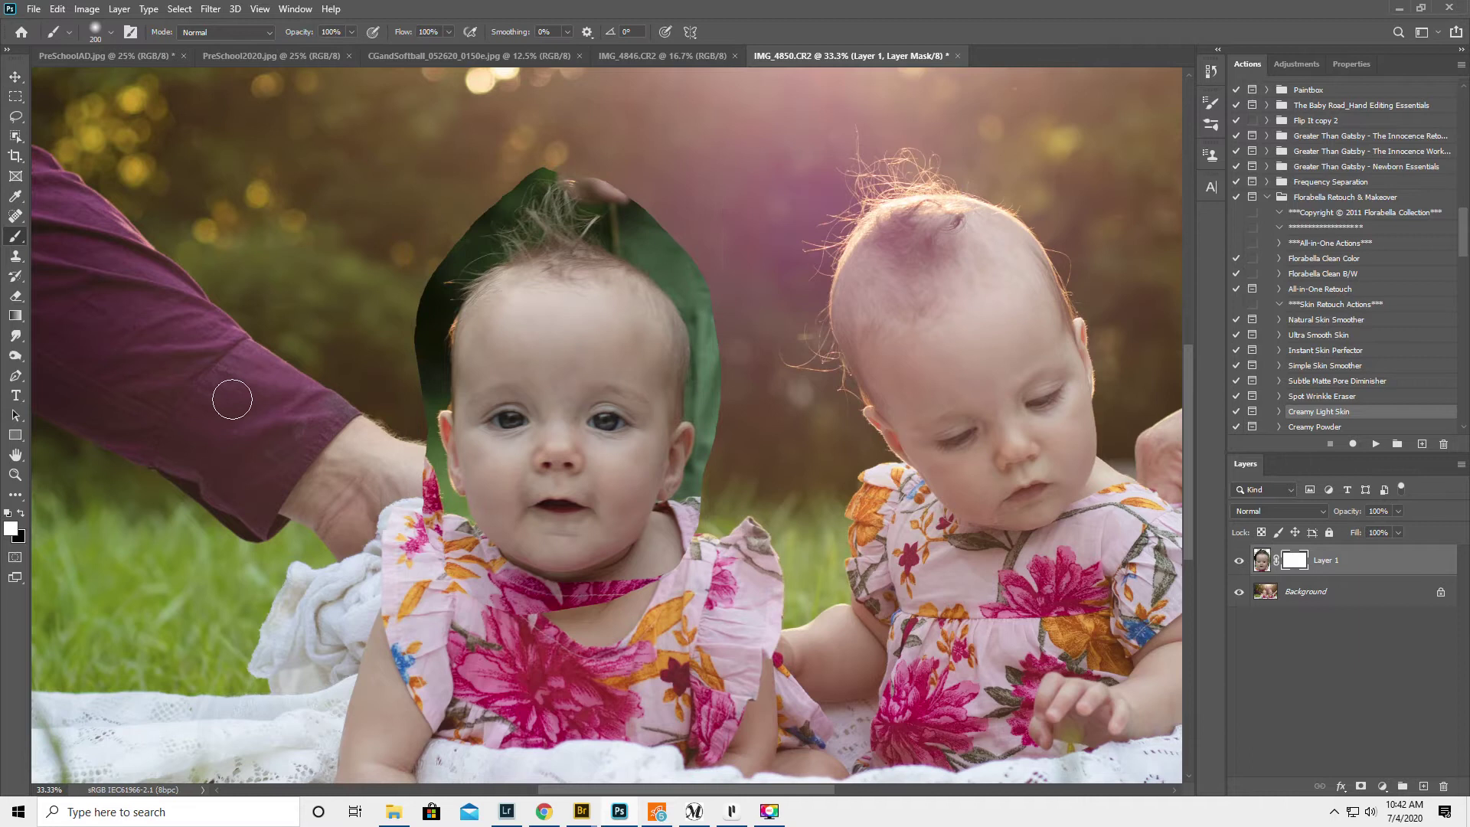
key(x)
mouse_move(421, 249)
mouse_down()
mouse_move(415, 322)
mouse_move(446, 245)
mouse_move(539, 157)
mouse_move(493, 180)
mouse_move(481, 193)
mouse_move(516, 165)
mouse_move(575, 158)
mouse_move(663, 215)
mouse_move(632, 220)
mouse_move(671, 227)
mouse_move(727, 305)
mouse_up()
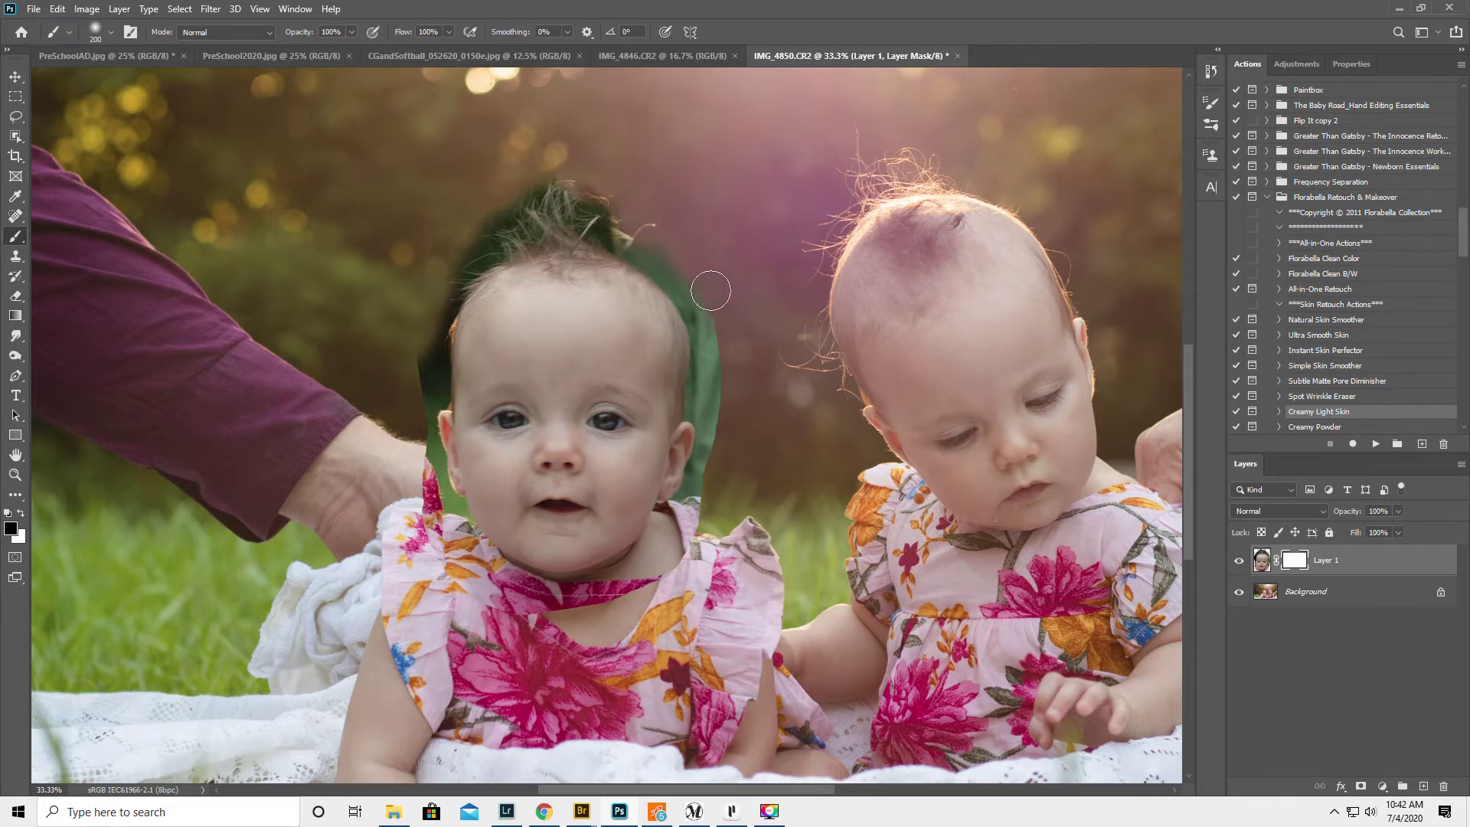
Mask out the pasted dress collar, shoulder and the green beside the right-hand ear, using a 125 px brush for the finer areas
mouse_move(653, 618)
mouse_down()
mouse_move(636, 590)
mouse_move(621, 618)
mouse_move(595, 625)
mouse_up()
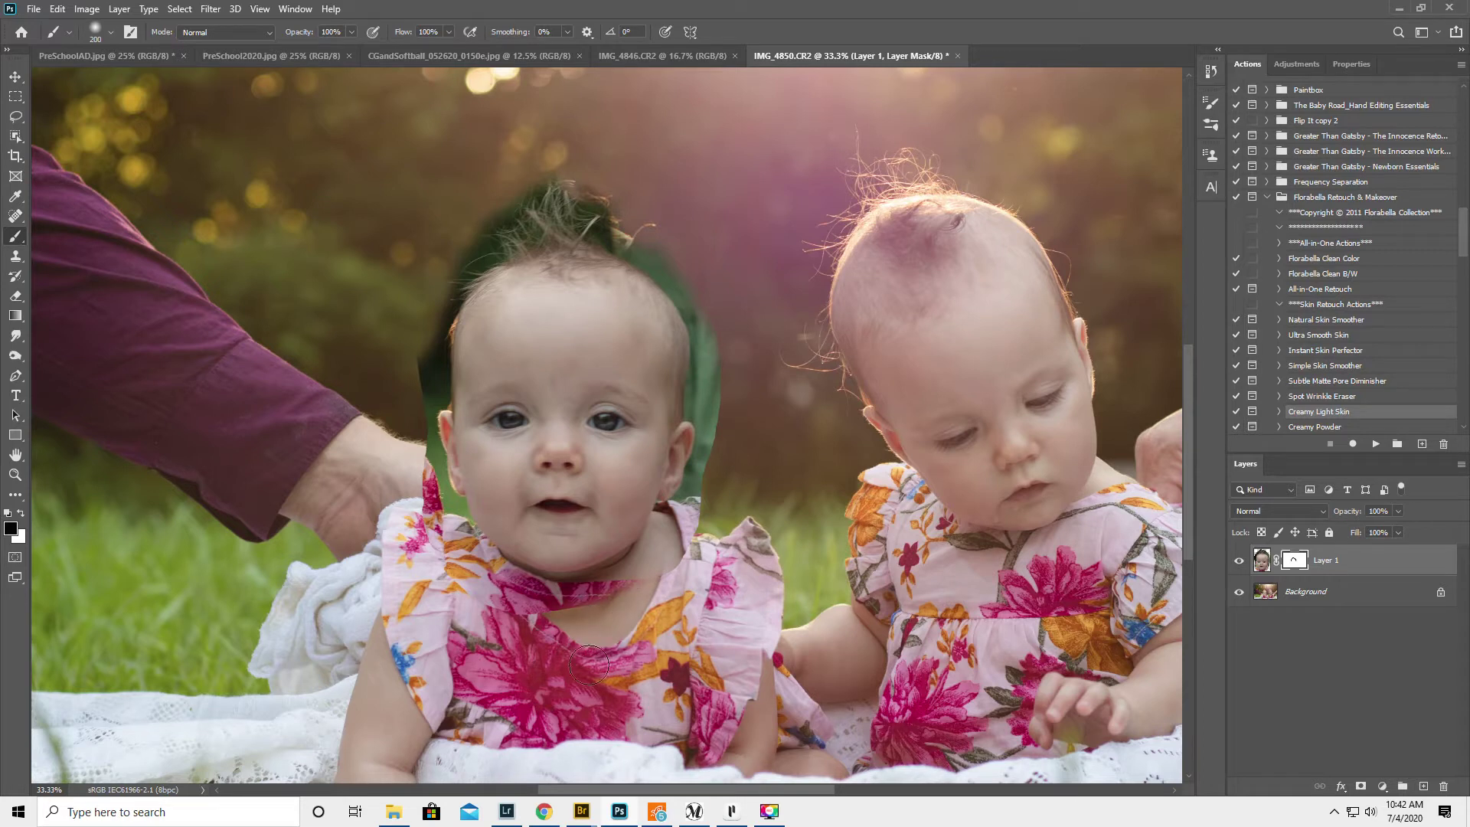
key(bracketleft)
key(bracketleft)
key(bracketleft)
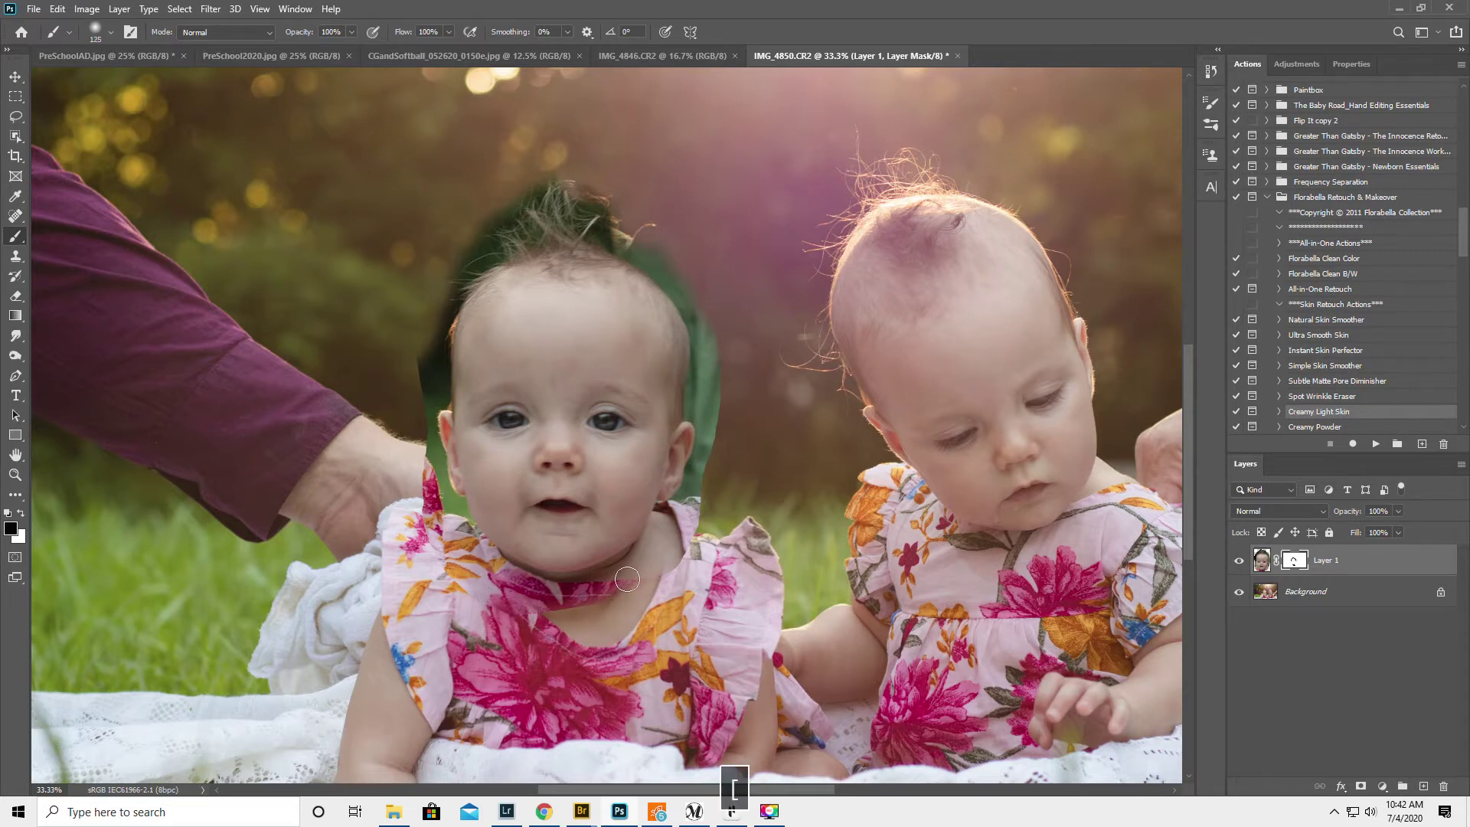
mouse_move(591, 593)
mouse_down()
mouse_move(525, 598)
mouse_move(609, 604)
mouse_move(507, 611)
mouse_move(554, 612)
mouse_move(476, 577)
mouse_move(547, 592)
mouse_move(481, 555)
mouse_move(434, 496)
mouse_move(420, 444)
mouse_move(436, 493)
mouse_up()
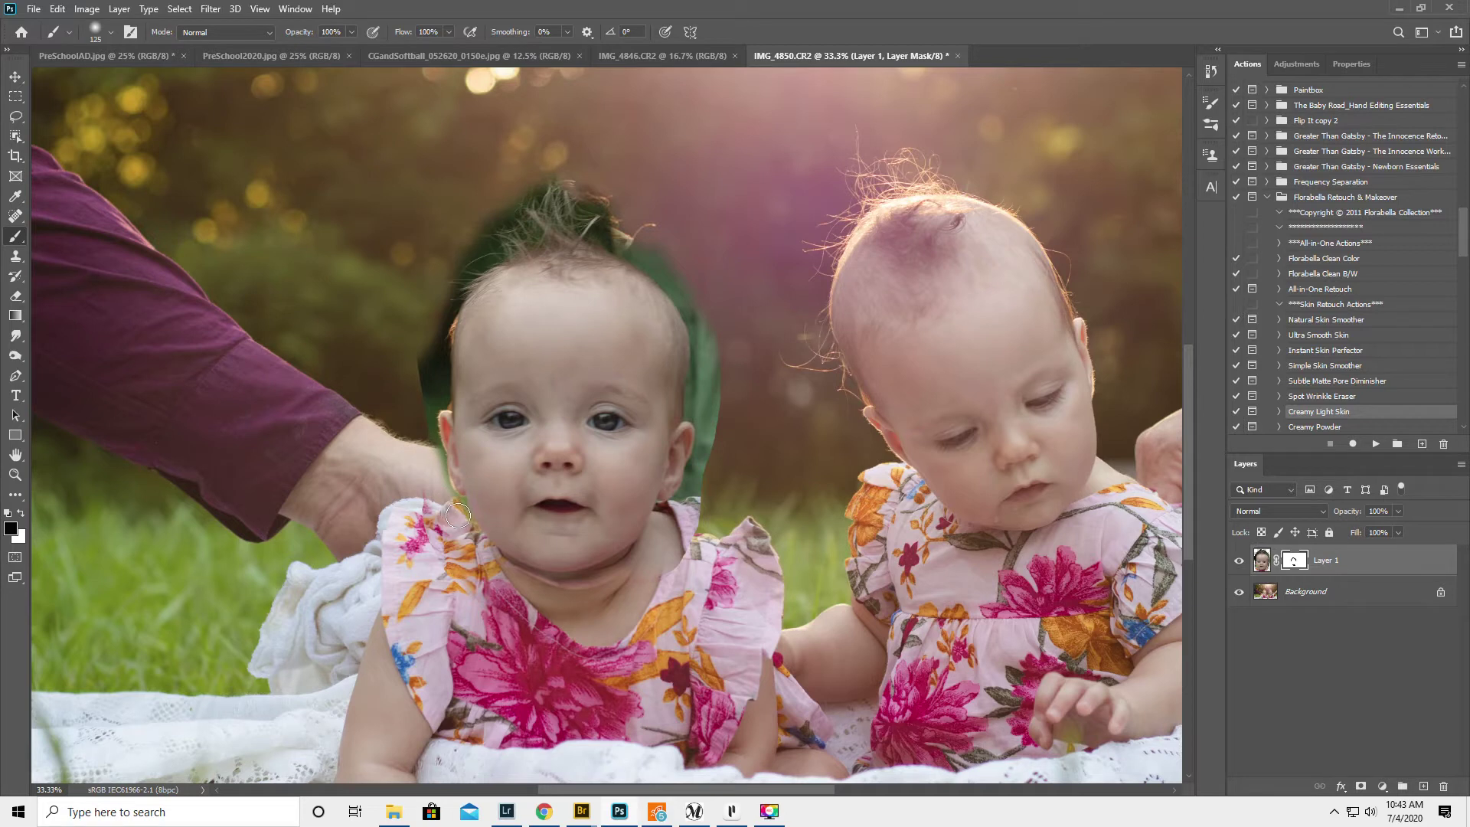
mouse_move(469, 548)
mouse_down()
mouse_move(575, 594)
mouse_move(614, 589)
mouse_move(673, 547)
mouse_move(654, 579)
mouse_move(686, 555)
mouse_move(700, 497)
mouse_move(688, 521)
mouse_move(676, 511)
mouse_move(707, 480)
mouse_move(719, 370)
mouse_move(688, 280)
mouse_move(648, 253)
mouse_move(663, 264)
mouse_move(661, 248)
mouse_move(708, 332)
mouse_move(693, 498)
mouse_up()
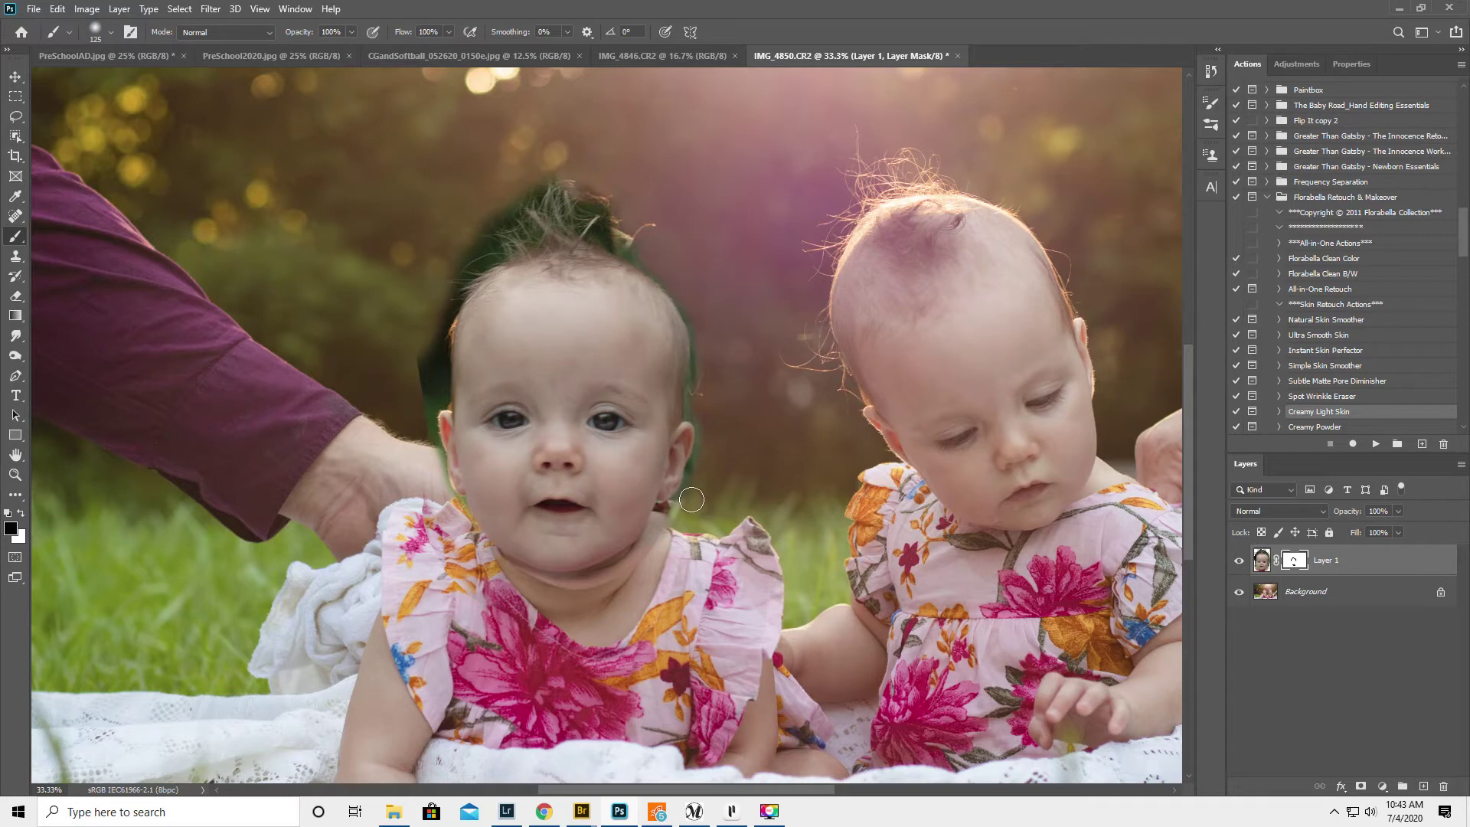
Shift the masked head slightly down and to the right, enlarge it a little, and commit the transform
click(15, 78)
drag(581, 430, 592, 444)
drag(422, 175, 411, 169)
drag(609, 465, 612, 467)
key(Return)
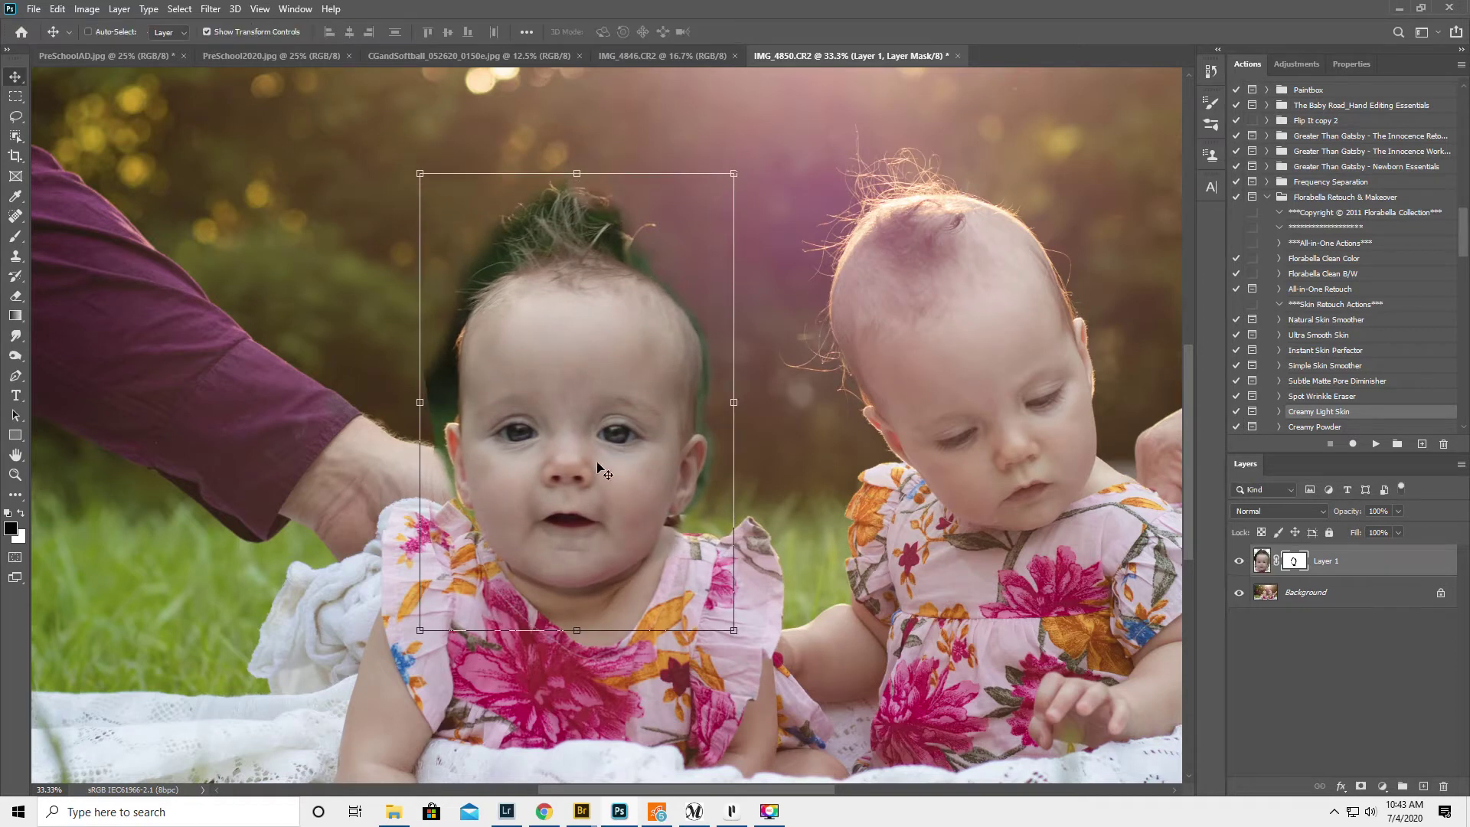
Brush black on the layer mask to hide the pasted collar and the outer green beside the left-hand ear
click(15, 236)
mouse_move(516, 618)
mouse_down()
mouse_move(650, 576)
mouse_move(626, 599)
mouse_move(581, 604)
mouse_move(496, 570)
mouse_up()
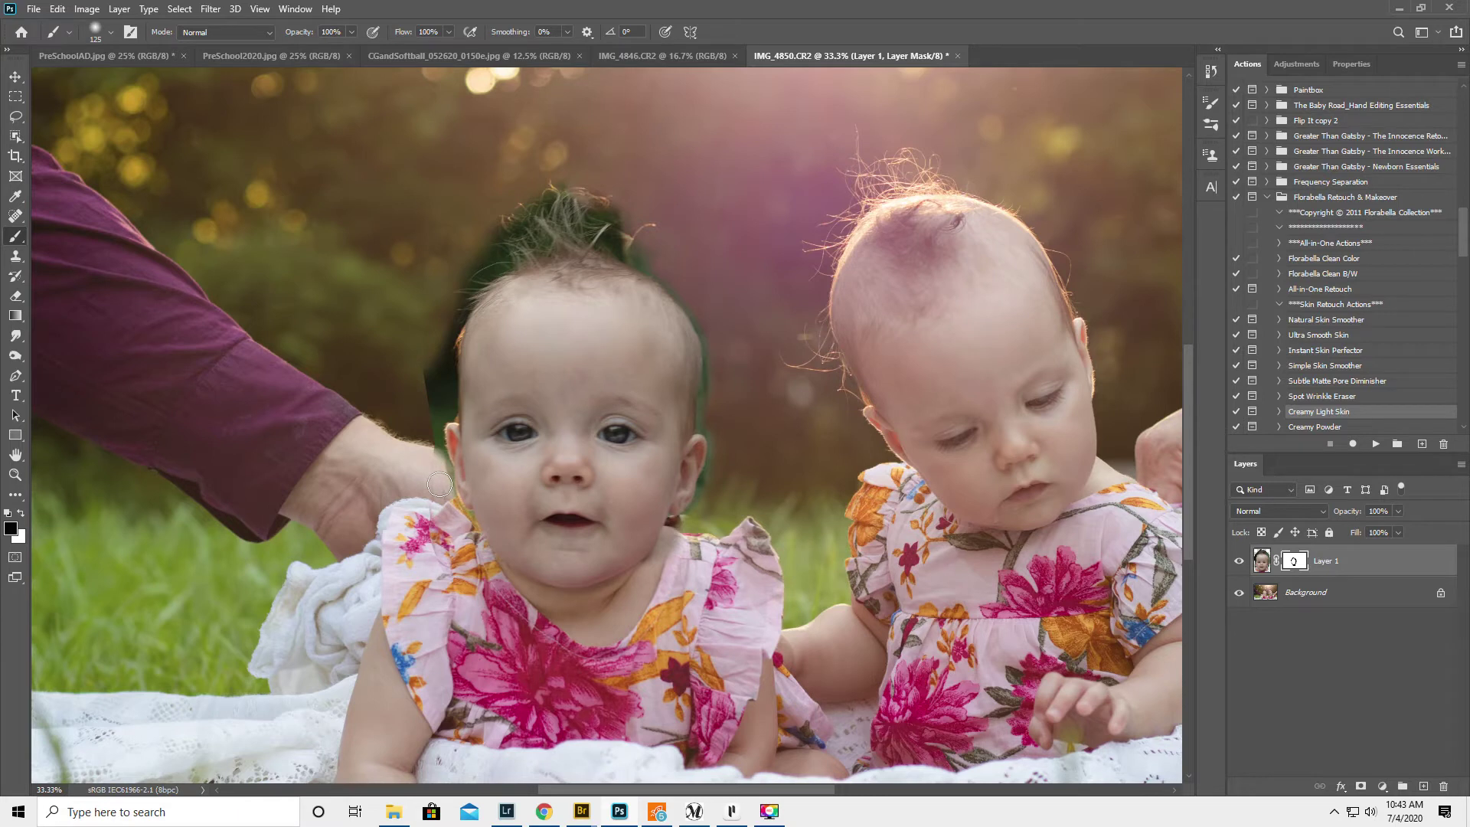
drag(430, 451, 433, 328)
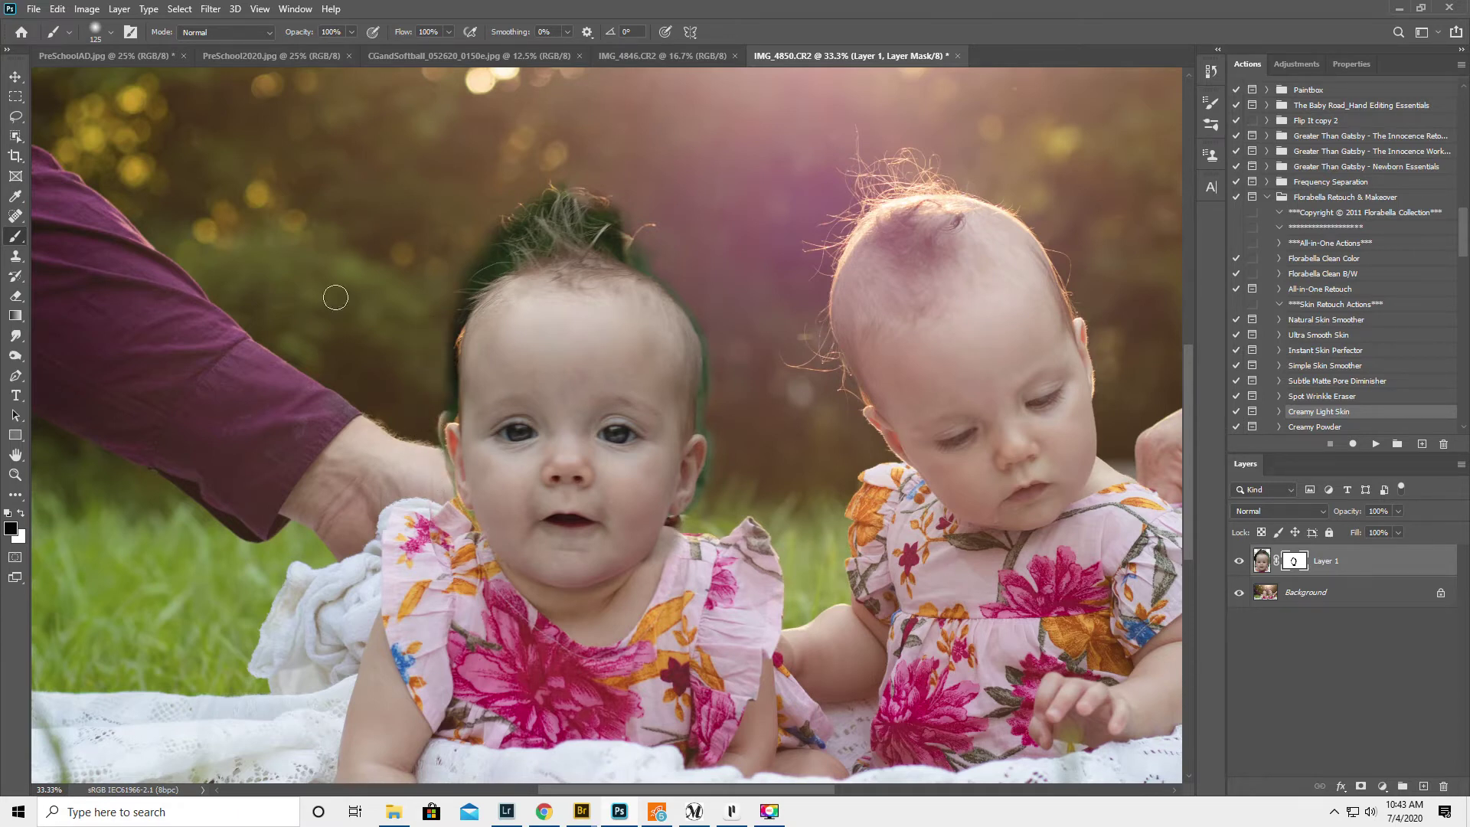
Enlarge the masked head to about 102.7%, nudge it into place over the body, and commit the transform
click(16, 77)
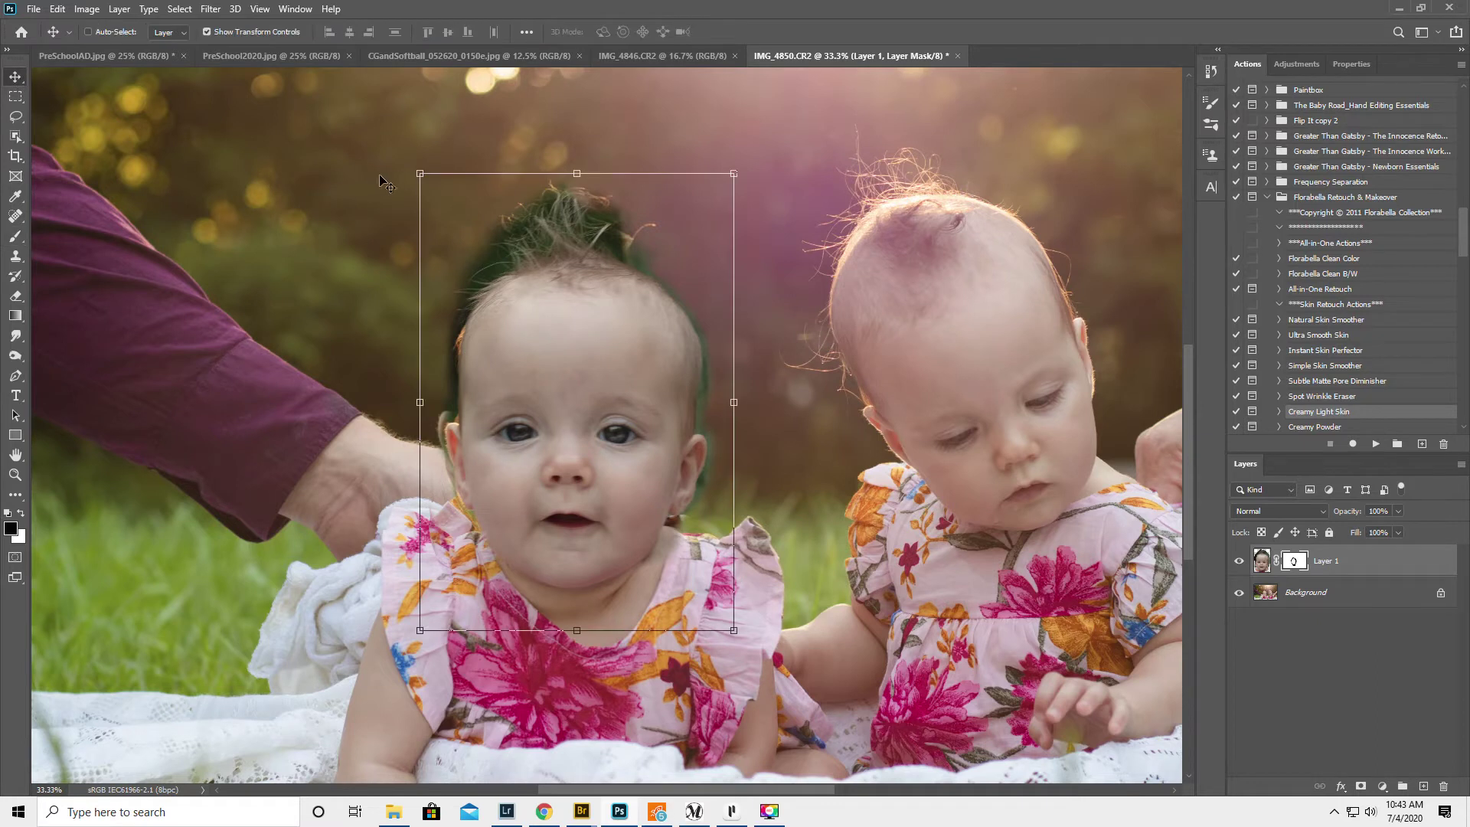
drag(420, 173, 409, 162)
drag(587, 398, 586, 399)
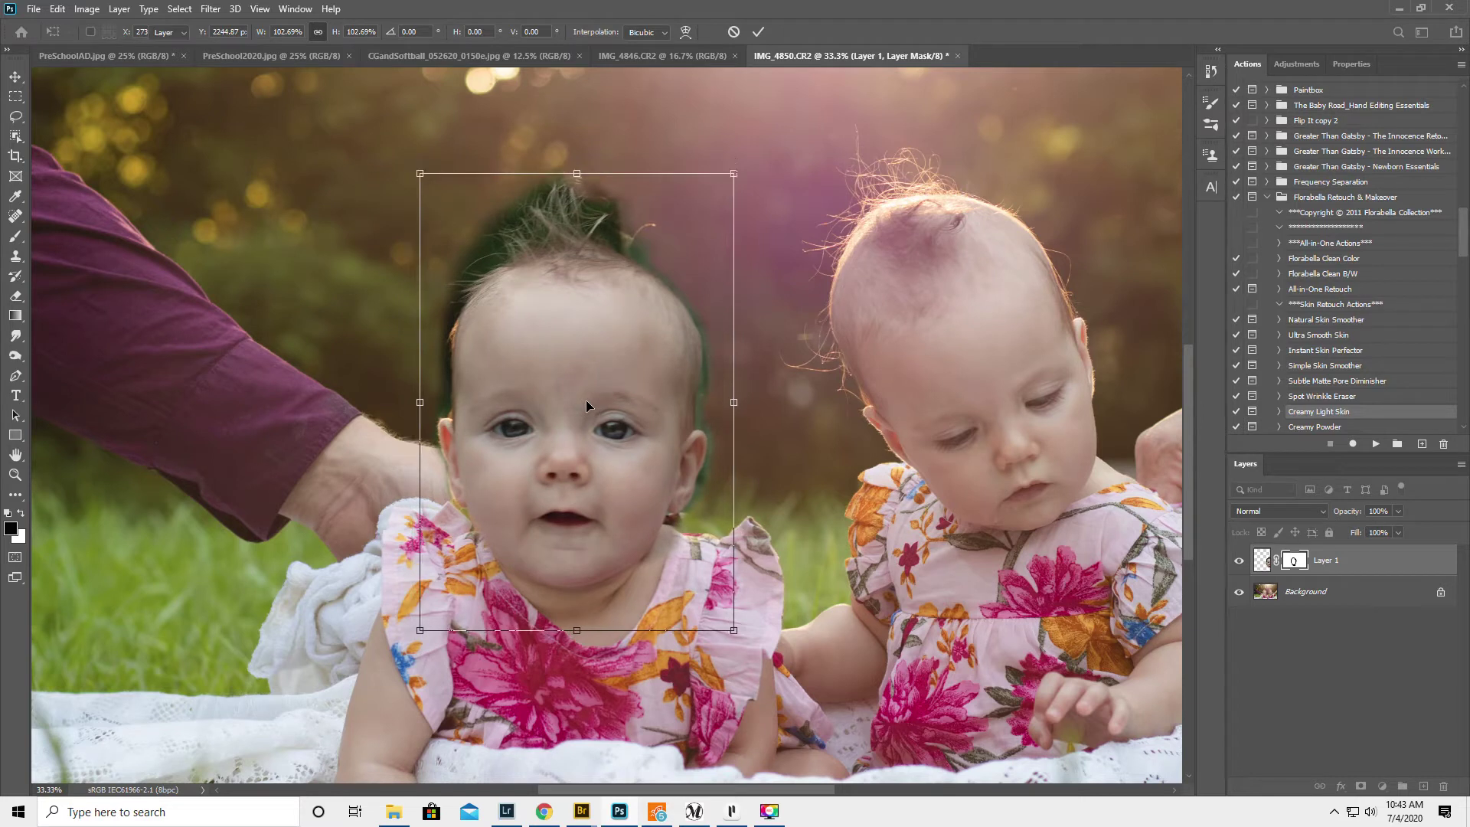
key(Return)
Mask out the pasted remnants at the left-hand shoulder and the green beside the right-hand ear, using a 70 px brush for finer areas
click(15, 239)
mouse_move(403, 542)
mouse_down()
mouse_move(435, 558)
mouse_move(410, 508)
mouse_move(451, 584)
mouse_up()
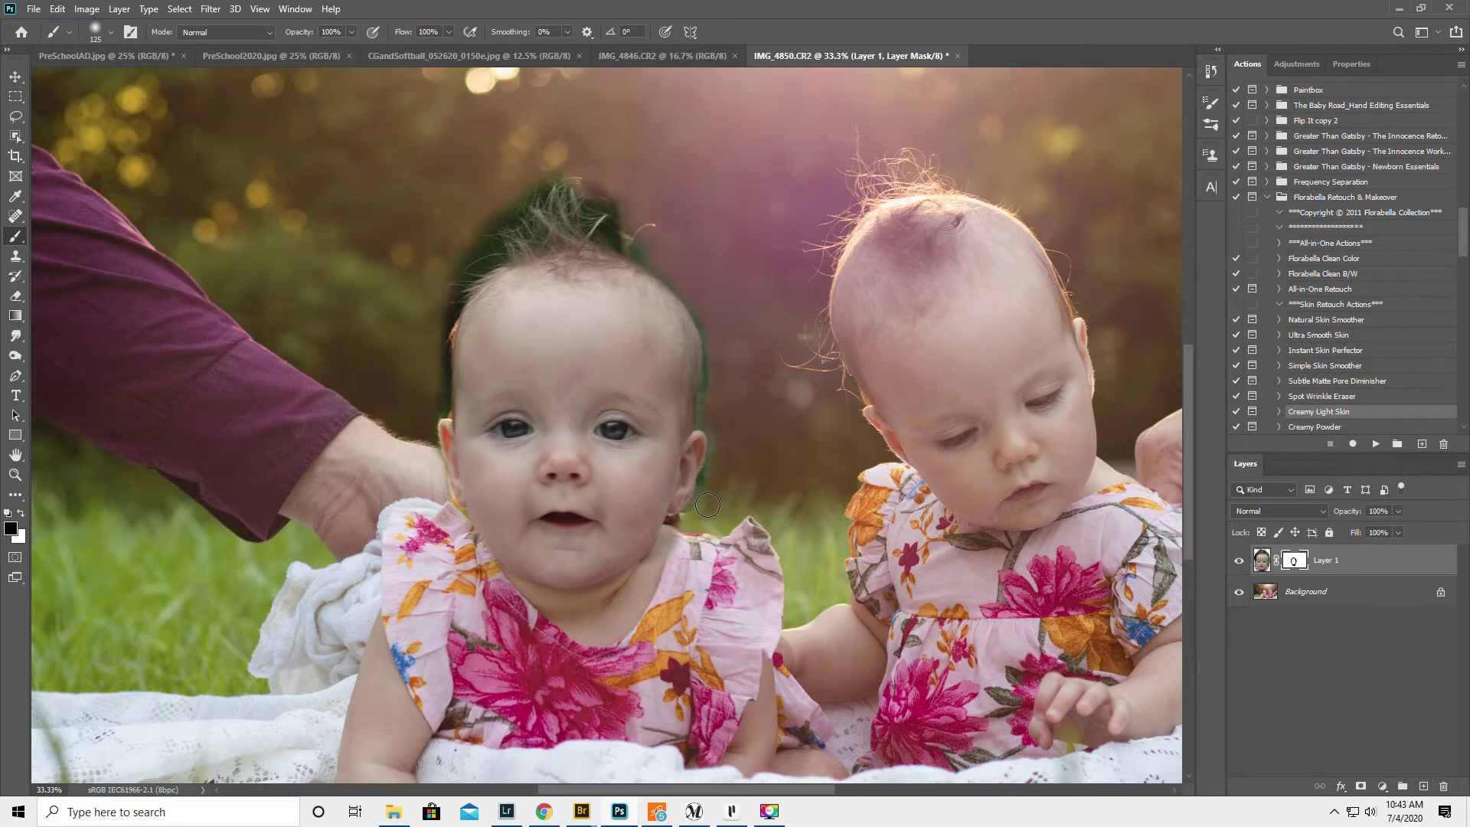
key(bracketleft)
key(bracketleft)
key(bracketleft)
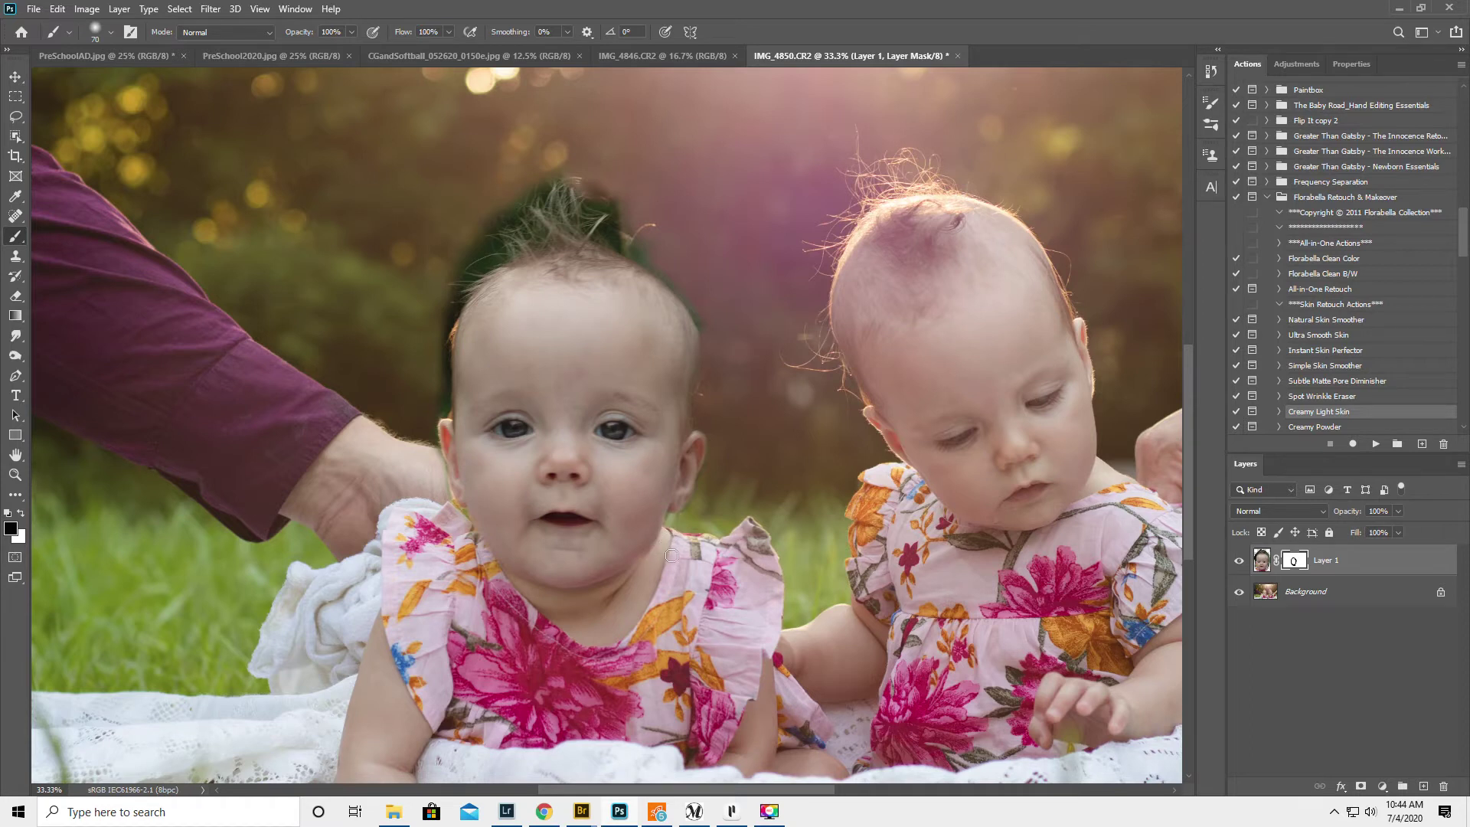
key(x)
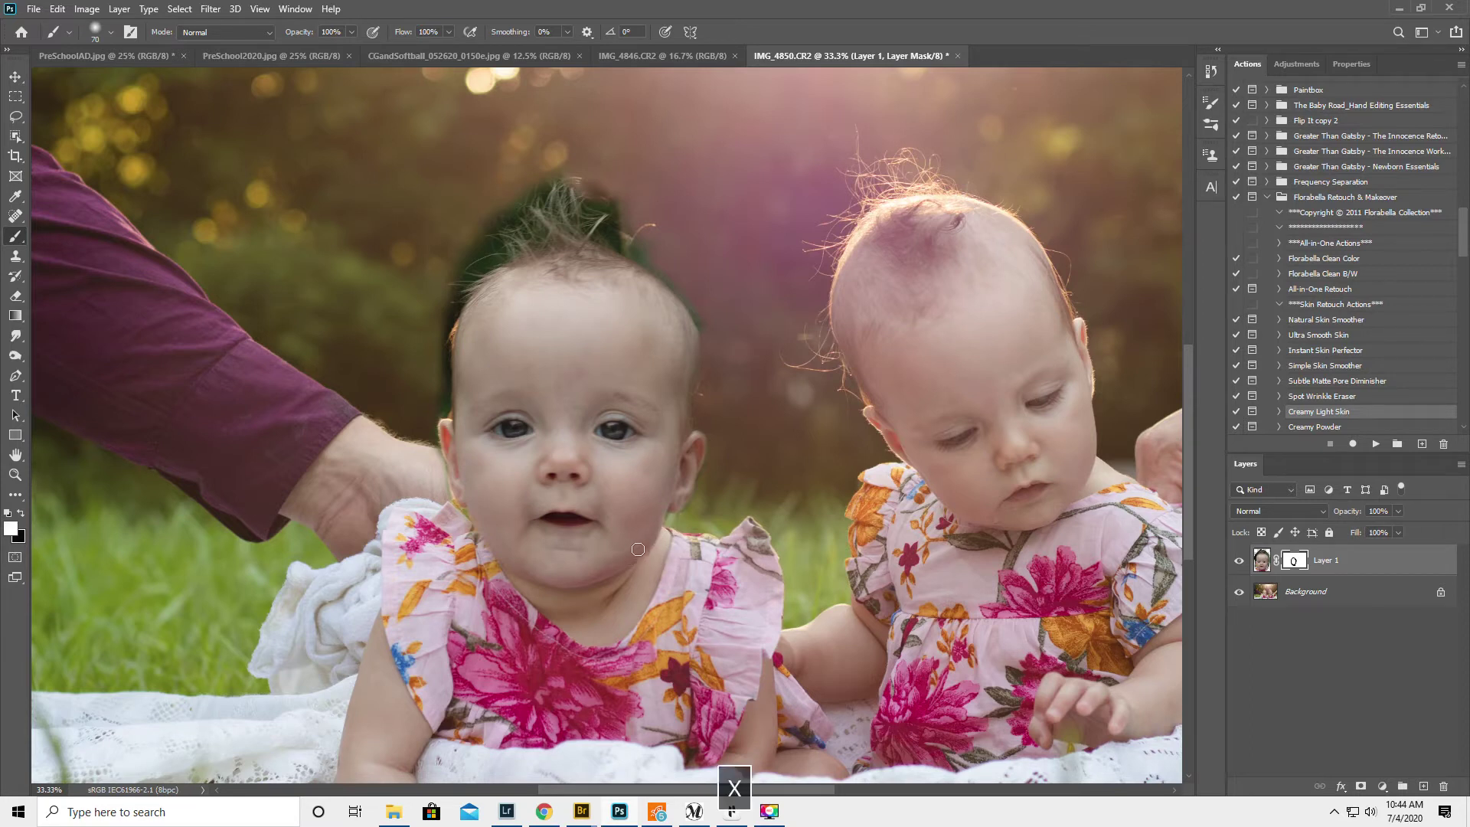
key(x)
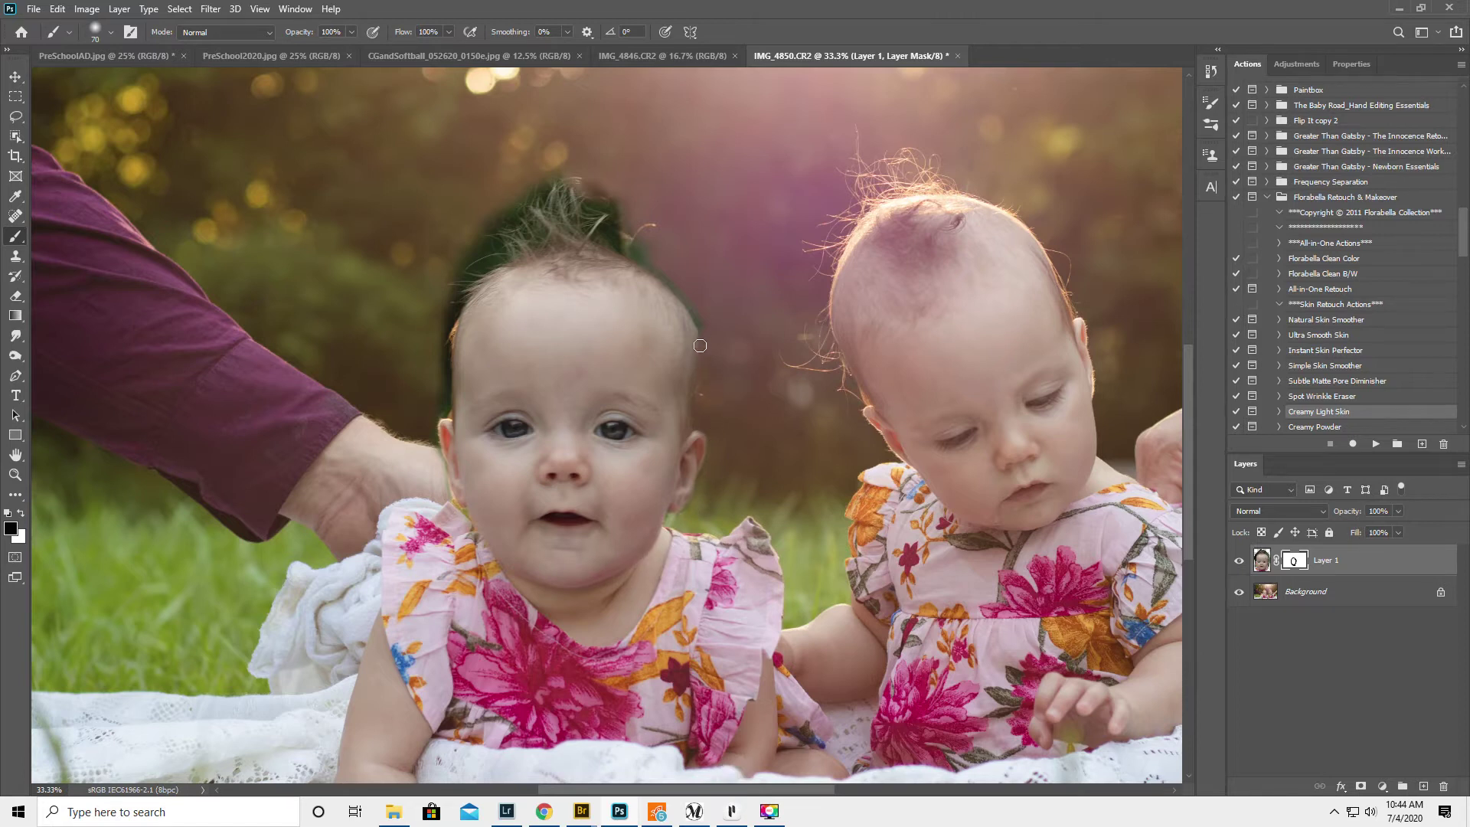
Mask out the remaining dark green around the hair and left-hand side of the pasted head with a 125 px brush
key(bracketright)
key(bracketright)
key(bracketright)
key(bracketright)
mouse_move(647, 251)
mouse_down()
mouse_move(500, 248)
mouse_move(564, 231)
mouse_move(643, 236)
mouse_move(520, 214)
mouse_move(640, 212)
mouse_move(477, 167)
mouse_move(606, 183)
mouse_move(525, 201)
mouse_move(623, 243)
mouse_move(470, 274)
mouse_move(439, 350)
mouse_move(442, 410)
mouse_move(445, 317)
mouse_move(467, 276)
mouse_move(531, 223)
mouse_move(452, 270)
mouse_move(479, 206)
mouse_move(449, 239)
mouse_move(423, 280)
mouse_move(412, 384)
mouse_move(441, 408)
mouse_move(442, 491)
mouse_up()
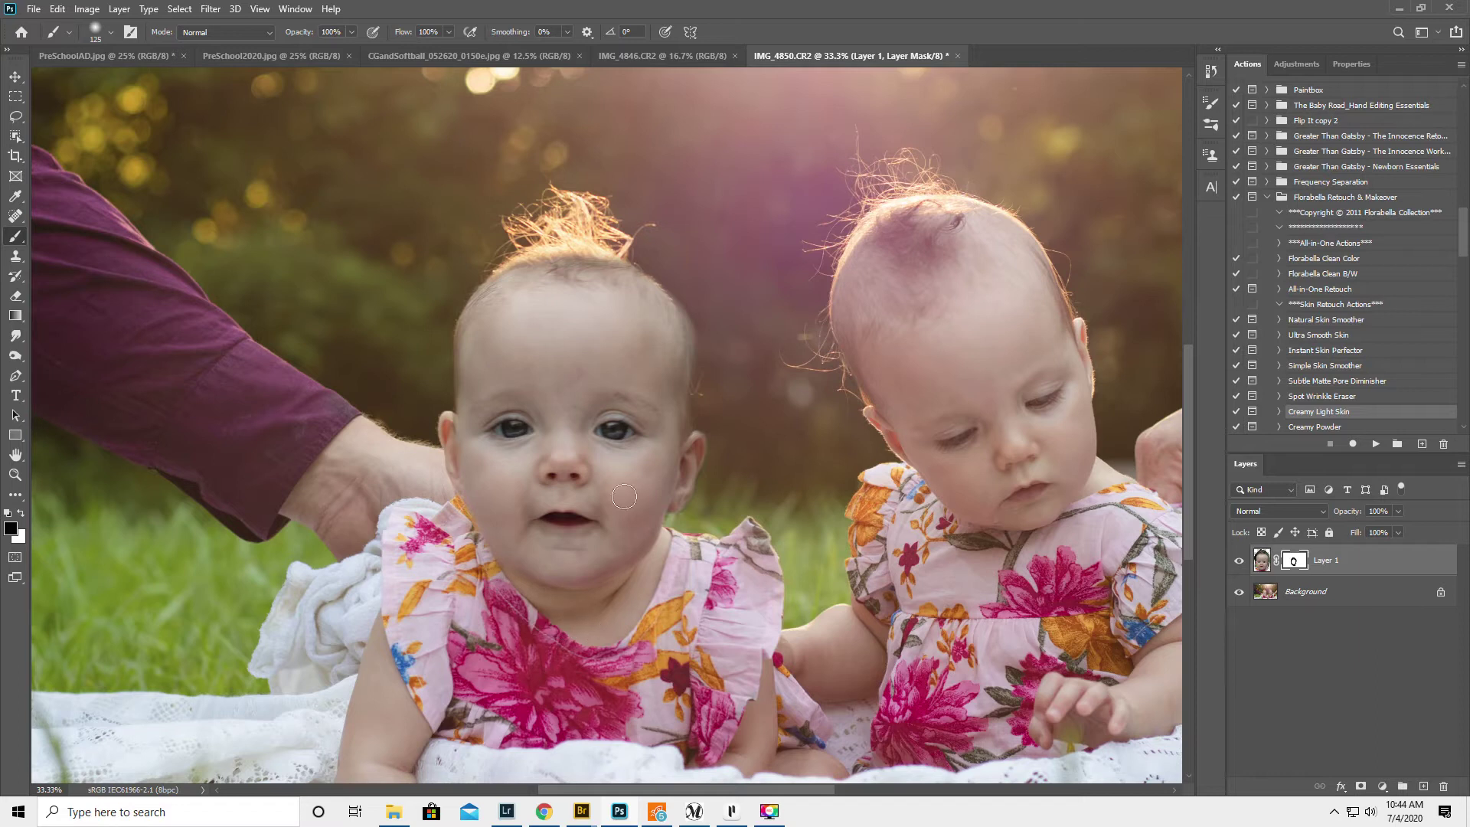
Brush white on the mask at 33% opacity over the top of the head to blend the pasted hair with the original
key(x)
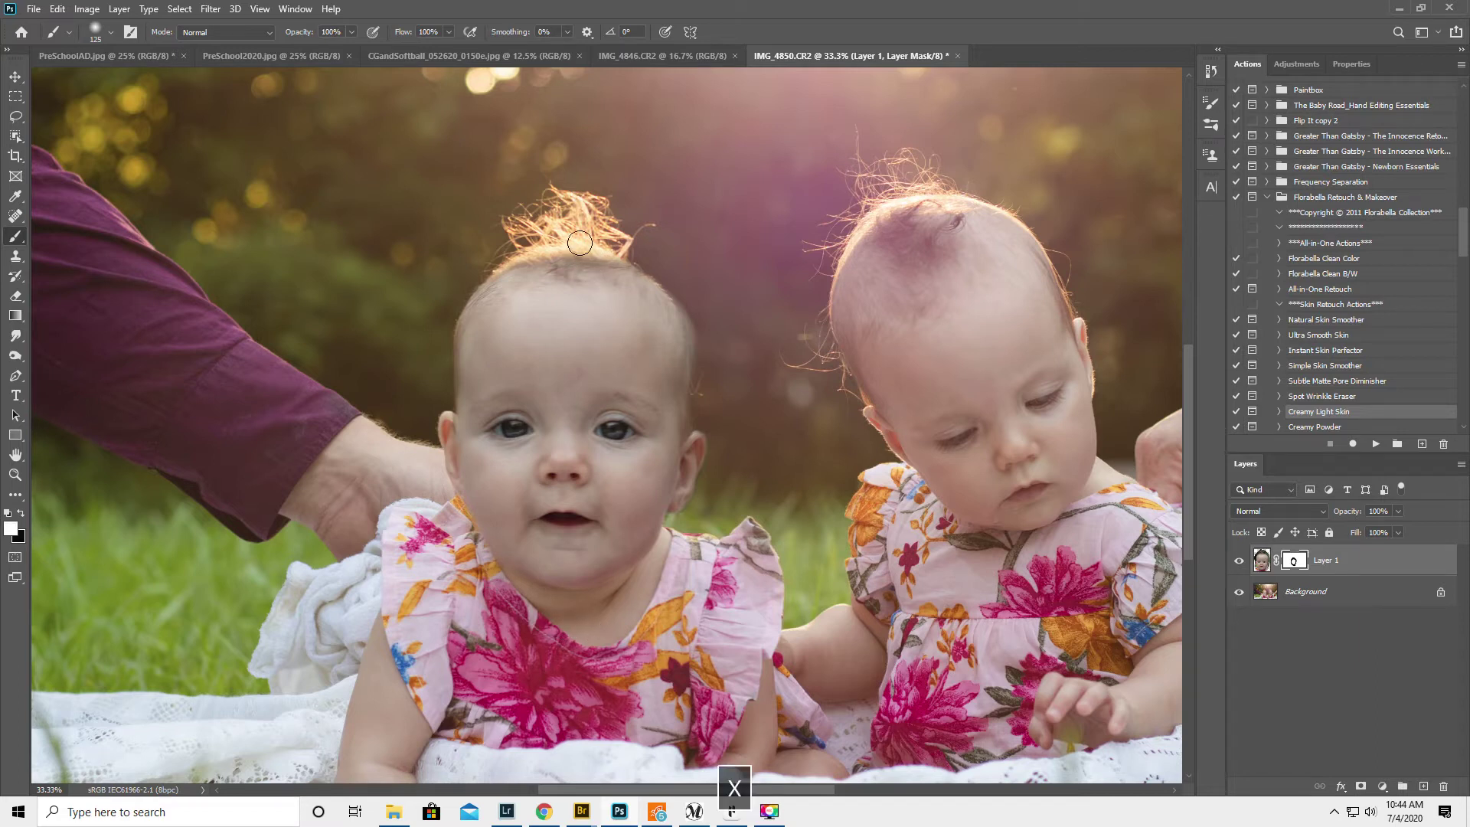
drag(305, 36, 264, 42)
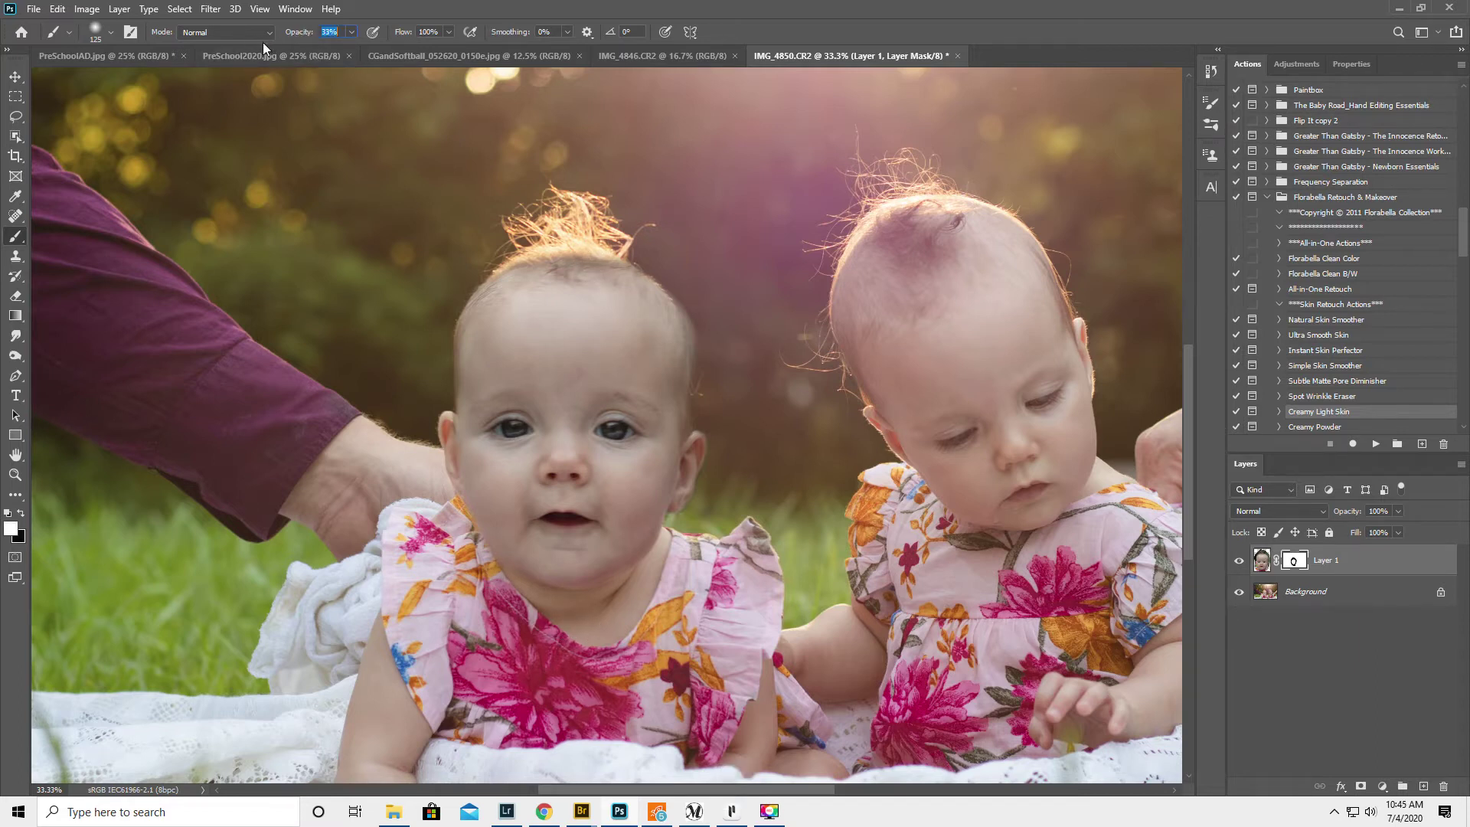
mouse_move(607, 252)
mouse_down()
mouse_move(545, 258)
mouse_move(561, 258)
mouse_move(513, 274)
mouse_move(522, 283)
mouse_move(571, 258)
mouse_move(608, 268)
mouse_move(577, 229)
mouse_move(555, 255)
mouse_move(551, 238)
mouse_move(566, 238)
mouse_move(551, 233)
mouse_move(579, 227)
mouse_move(565, 251)
mouse_move(530, 237)
mouse_move(531, 270)
mouse_move(498, 281)
mouse_move(508, 289)
mouse_move(574, 259)
mouse_move(620, 263)
mouse_move(603, 245)
mouse_move(626, 269)
mouse_move(545, 264)
mouse_move(584, 273)
mouse_move(589, 254)
mouse_move(558, 258)
mouse_move(498, 289)
mouse_move(615, 270)
mouse_move(586, 251)
mouse_move(495, 288)
mouse_move(548, 300)
mouse_move(621, 273)
mouse_move(555, 270)
mouse_up()
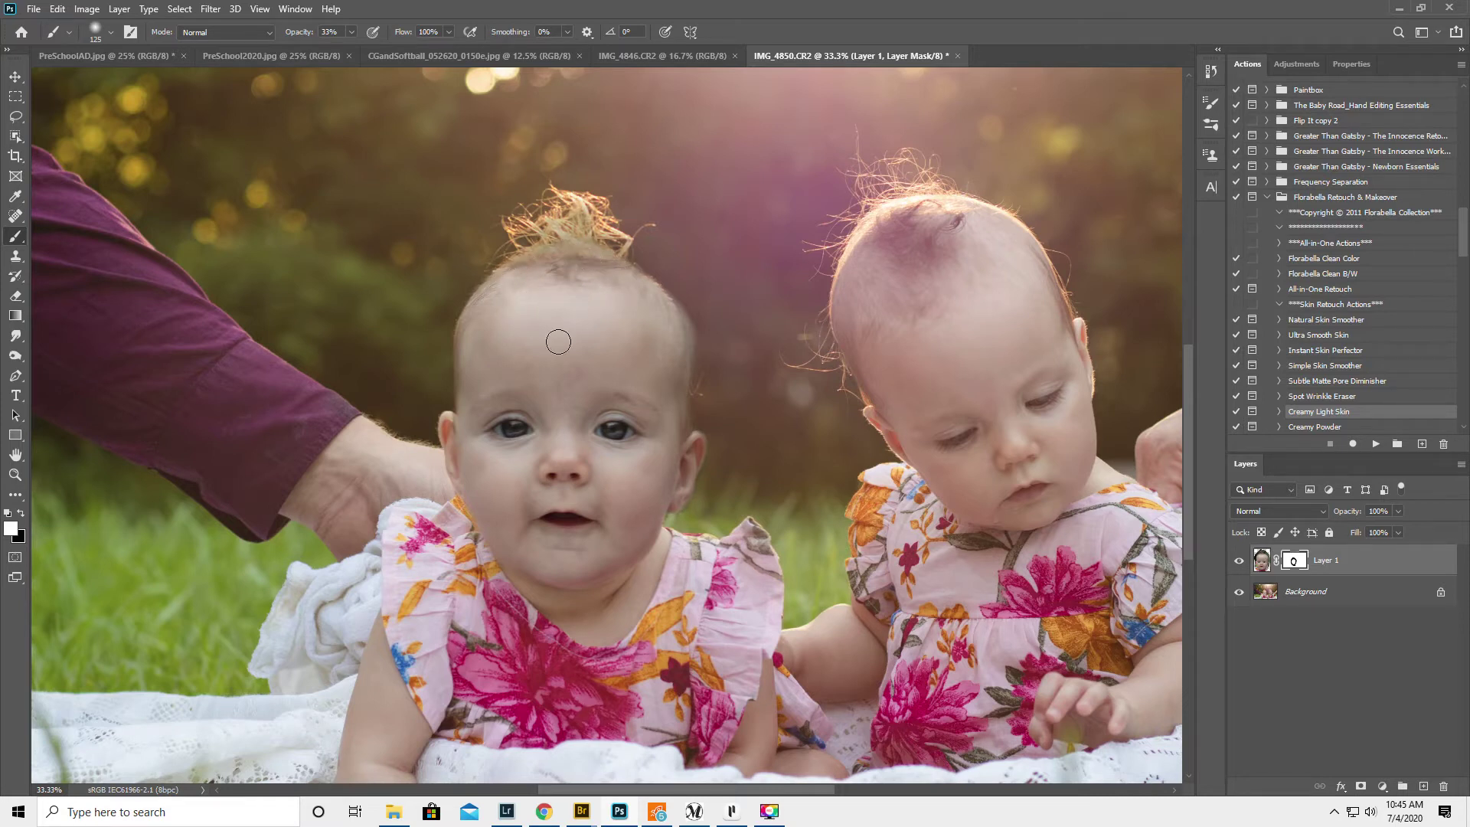
Check the whole photo at 16.7% zoom and flatten the image
click(15, 474)
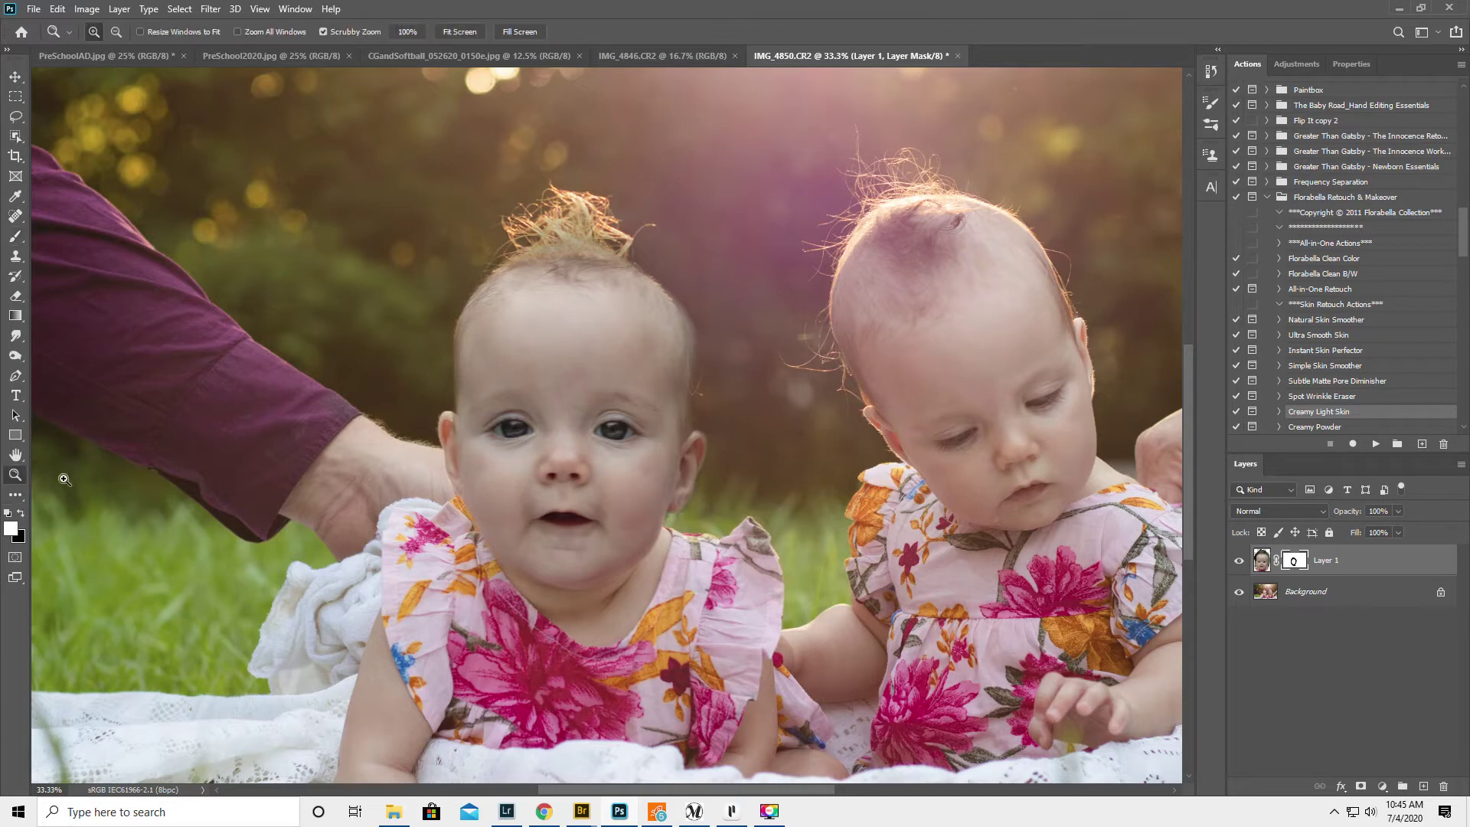
alt+click(674, 545)
alt+click(771, 538)
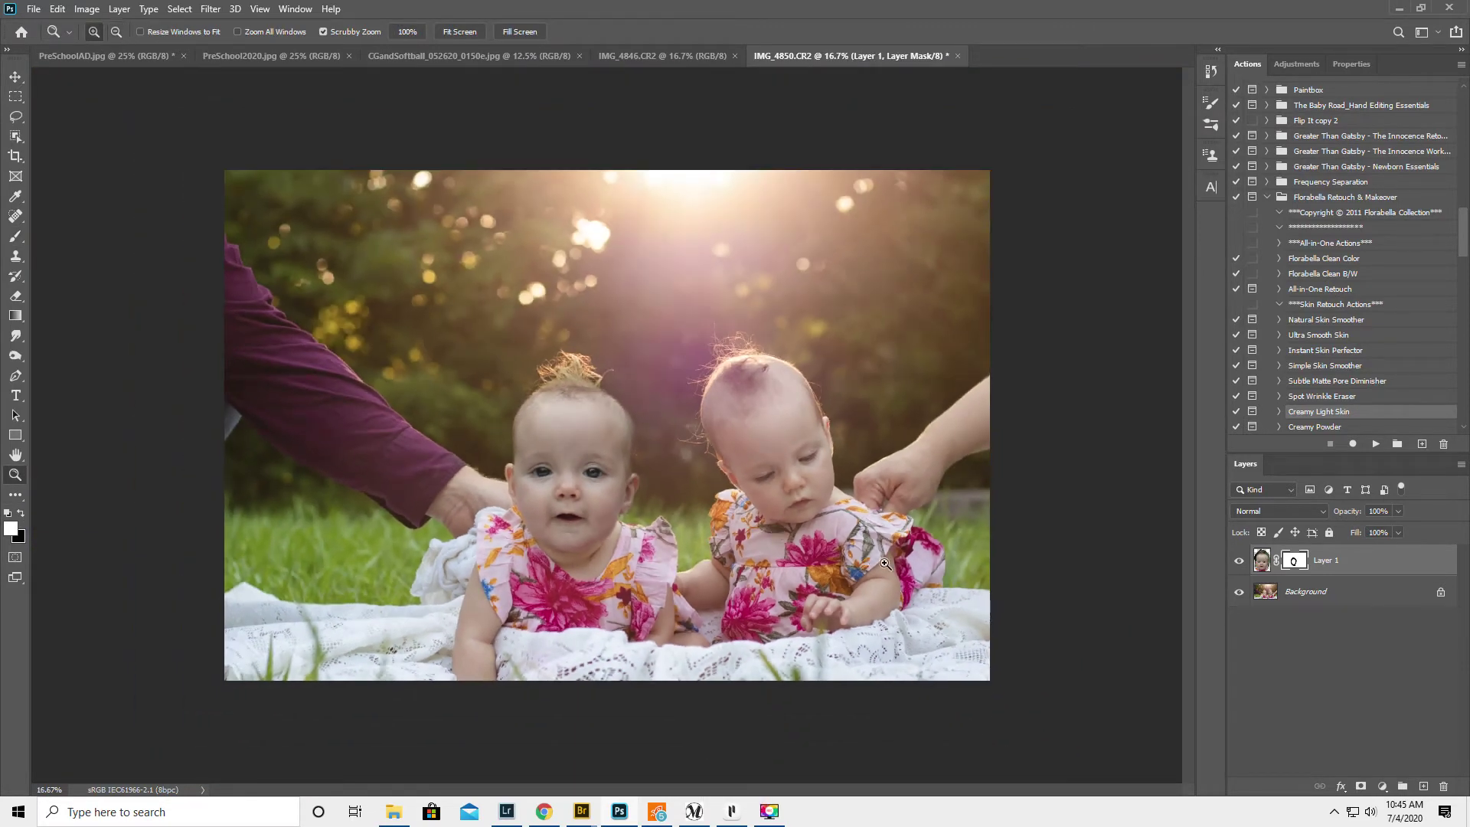
click(1461, 466)
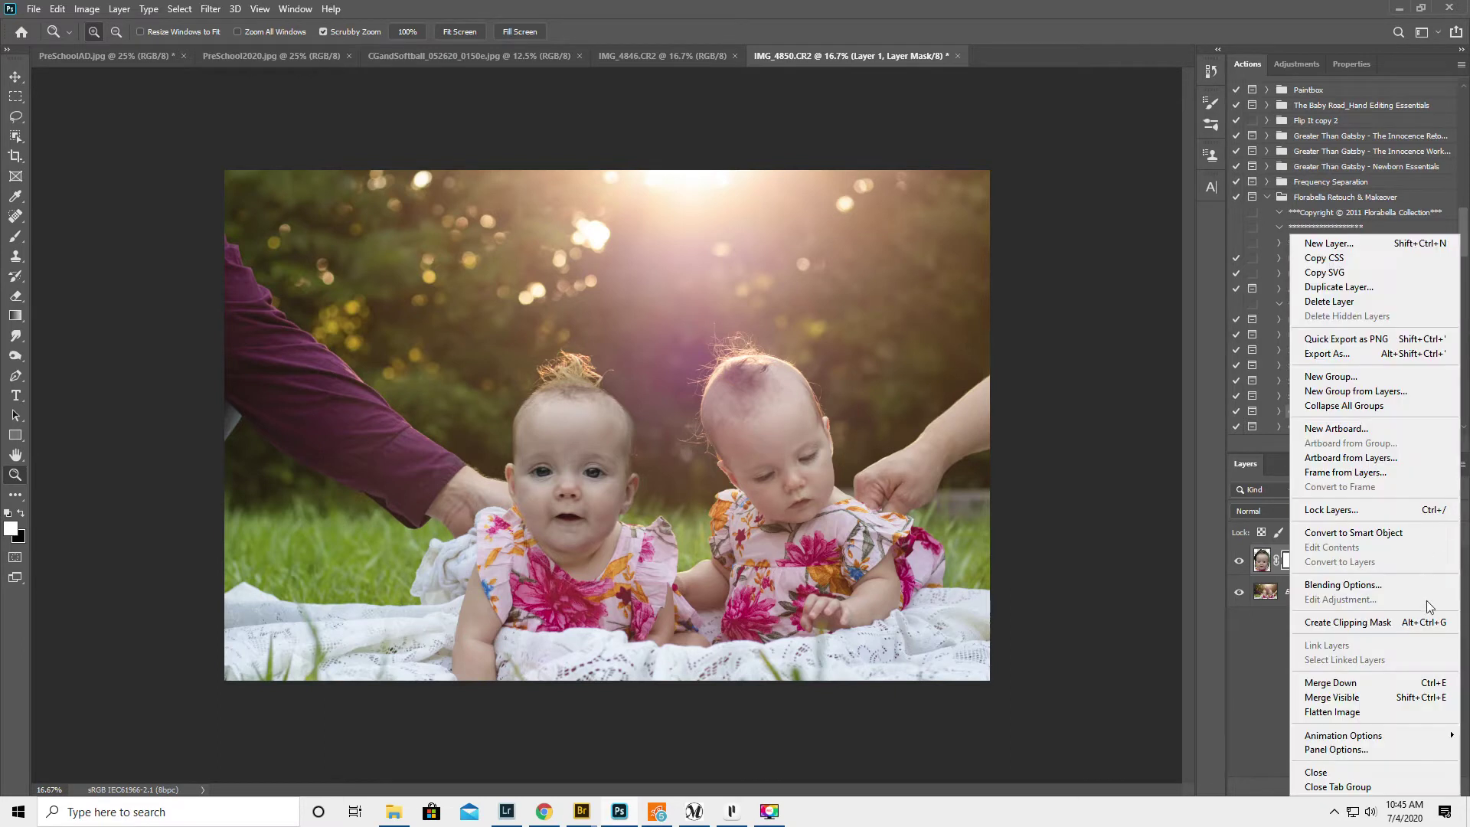
click(1413, 713)
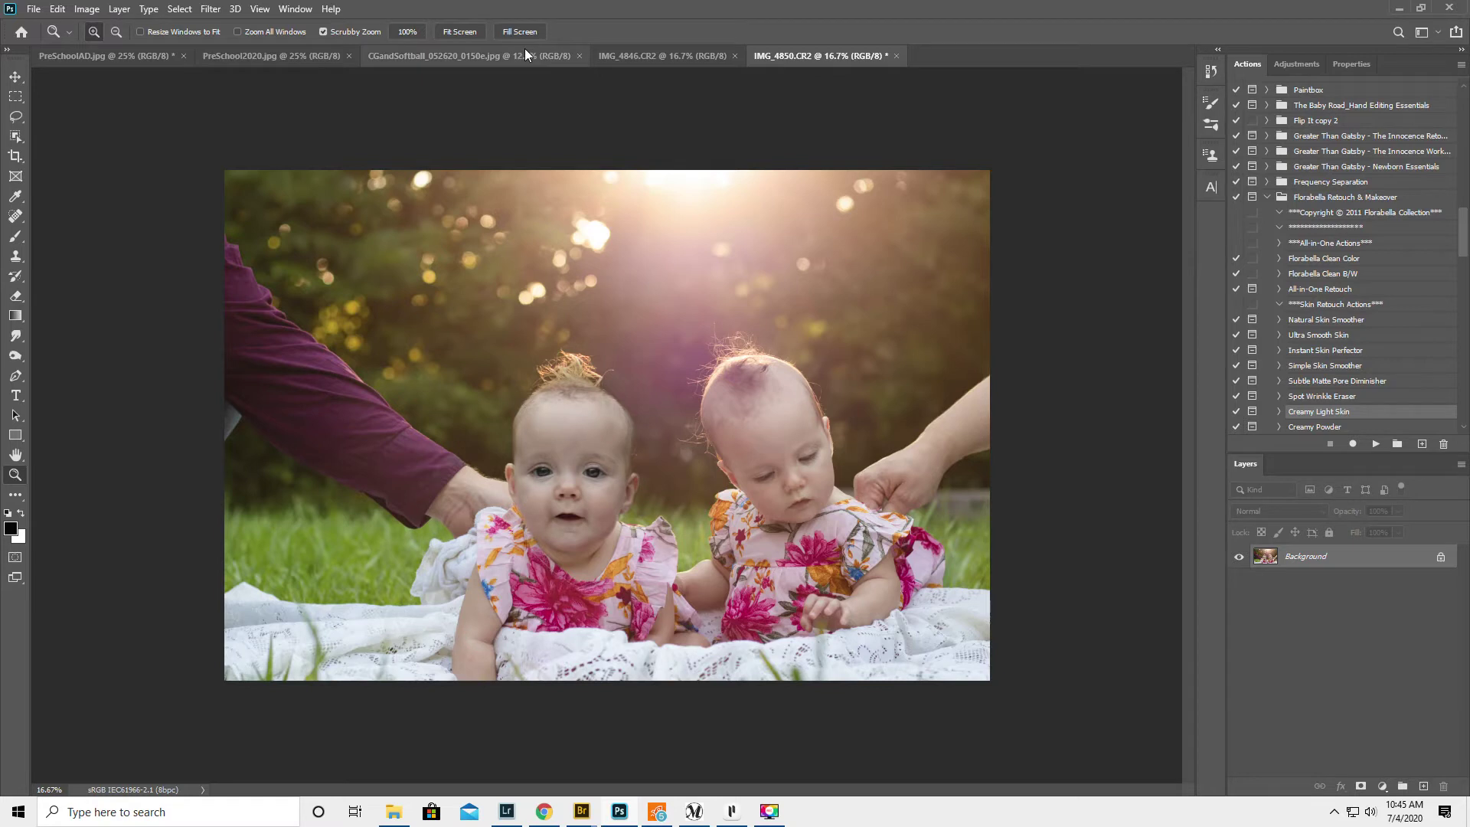
Lasso the right-hand baby's head in IMG_4846.CR2 and move it onto the right-hand baby in IMG_4850.CR2
click(681, 55)
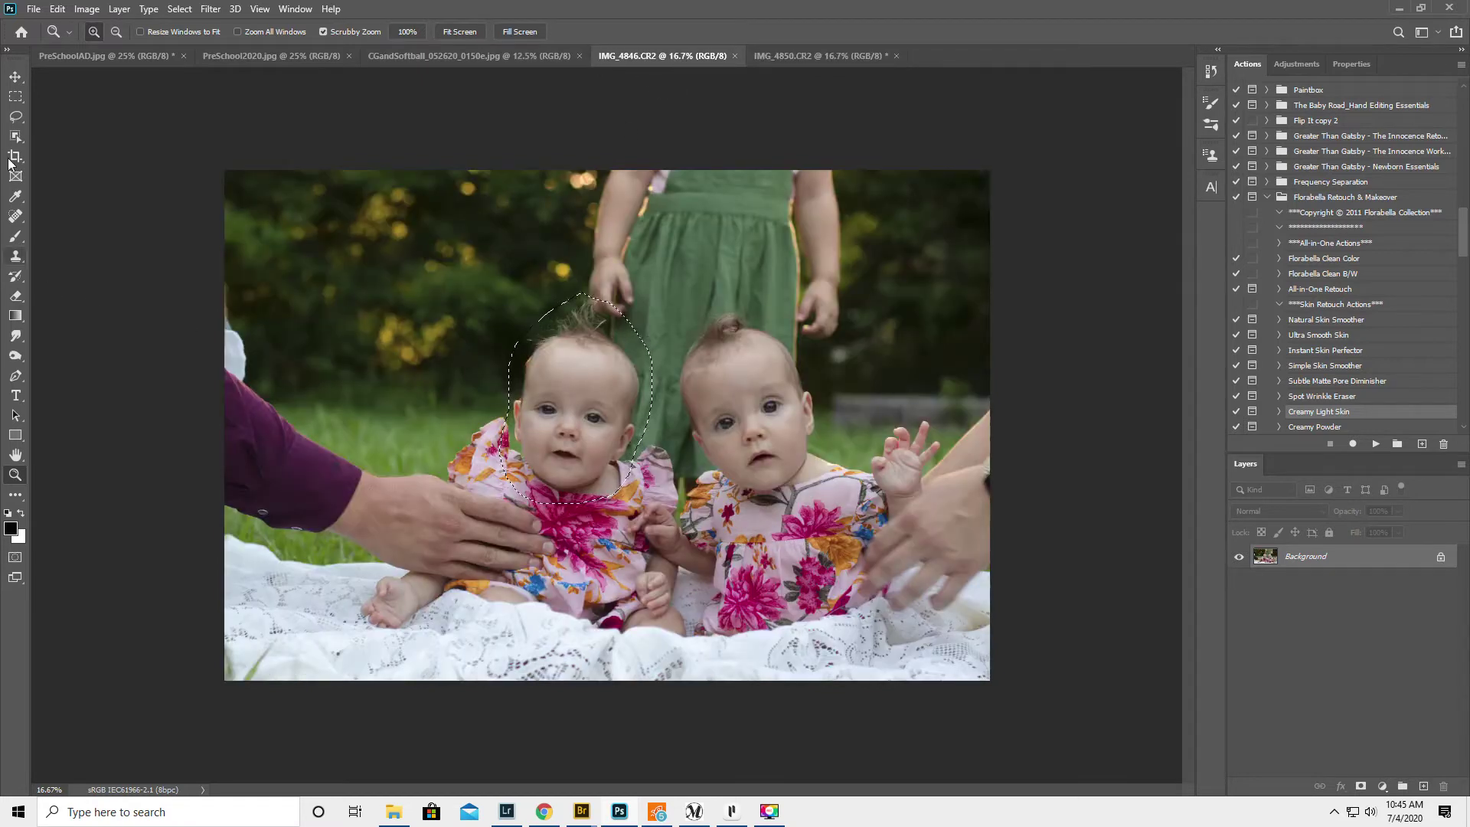
click(16, 116)
click(682, 518)
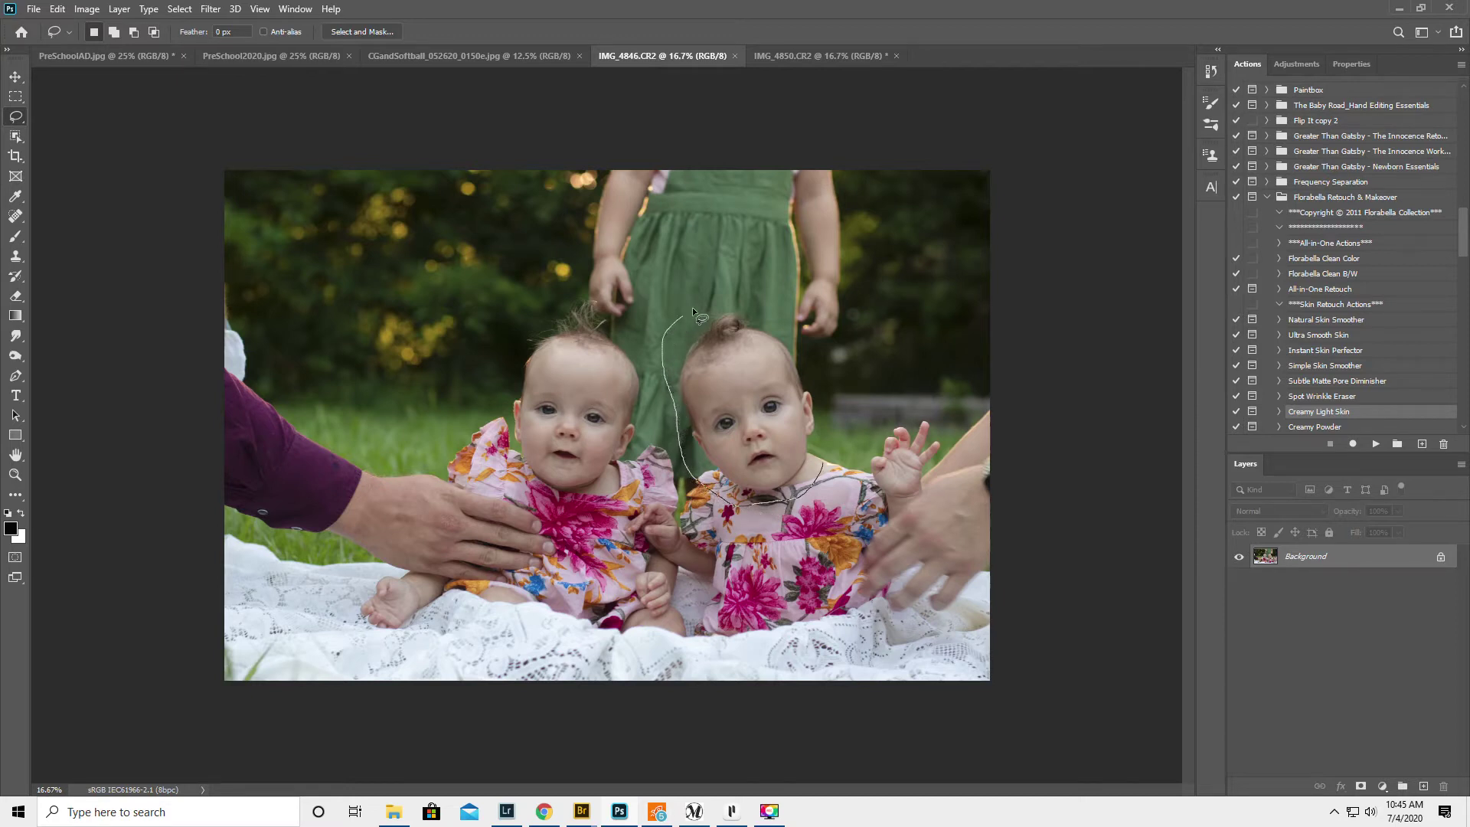
drag(841, 455, 813, 482)
click(16, 78)
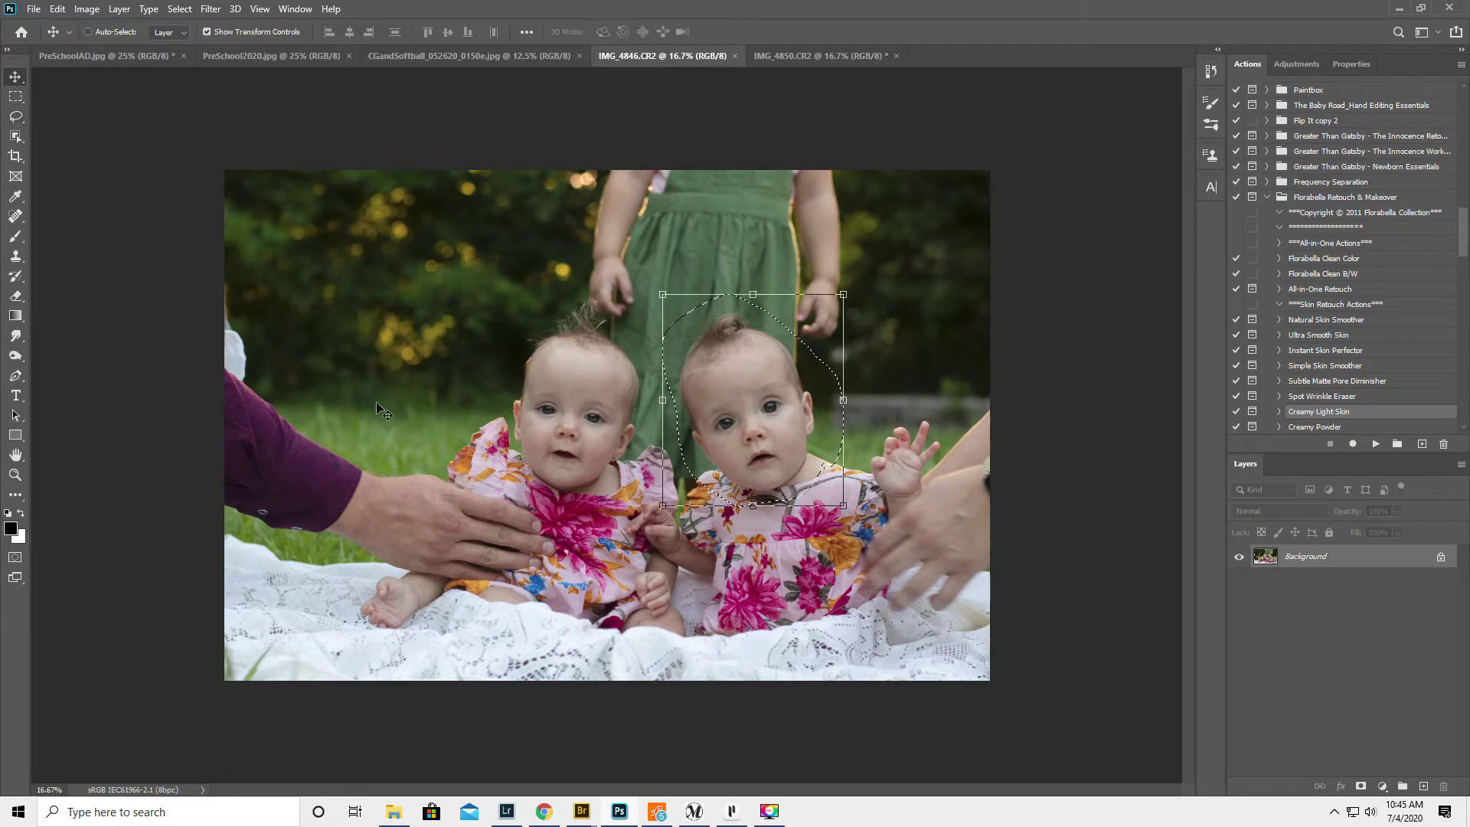
drag(732, 393, 775, 426)
Lower the new head layer's opacity to 51% so the original face shows through for alignment
click(15, 475)
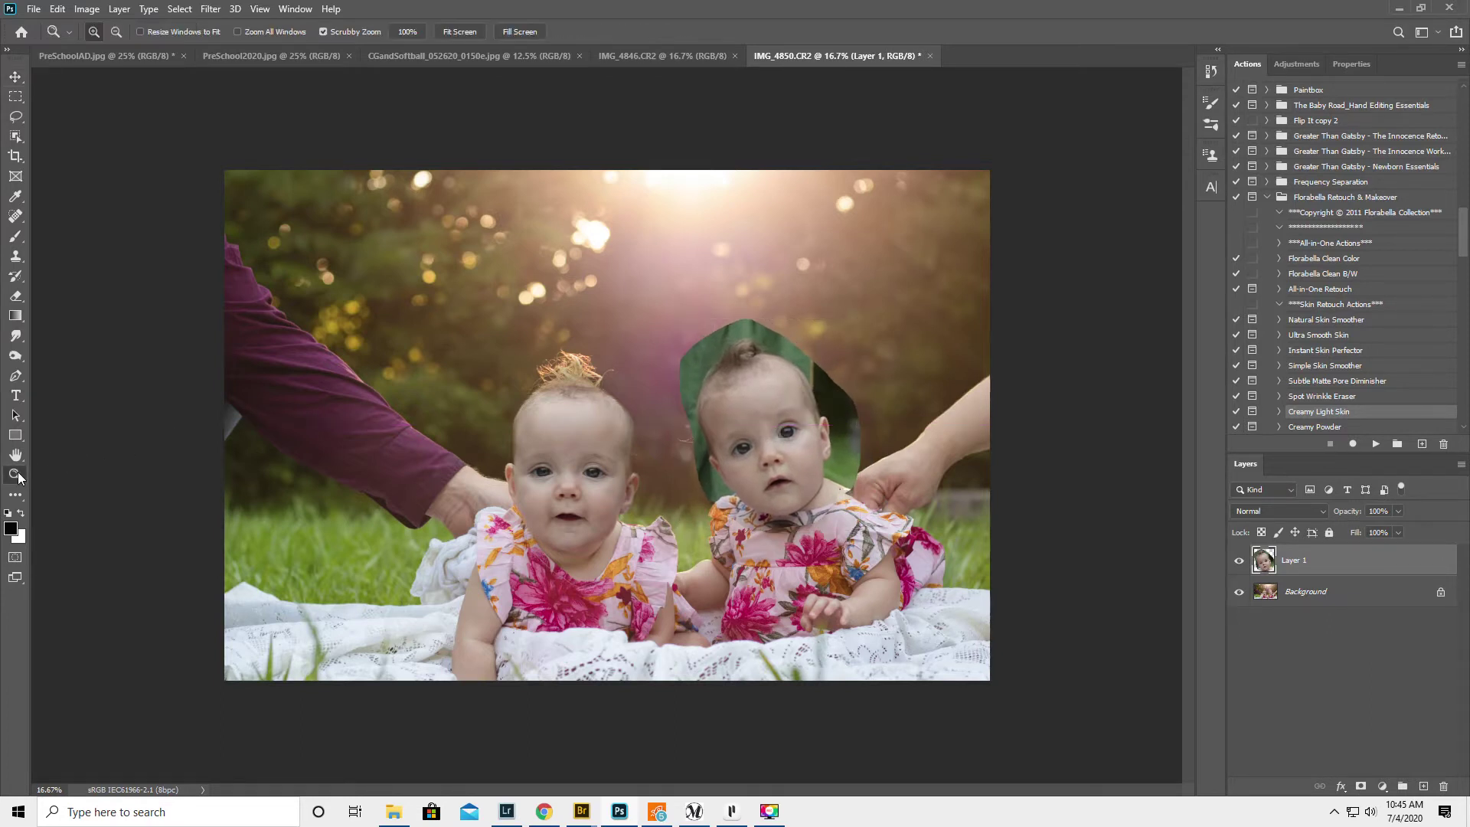
click(850, 474)
click(852, 509)
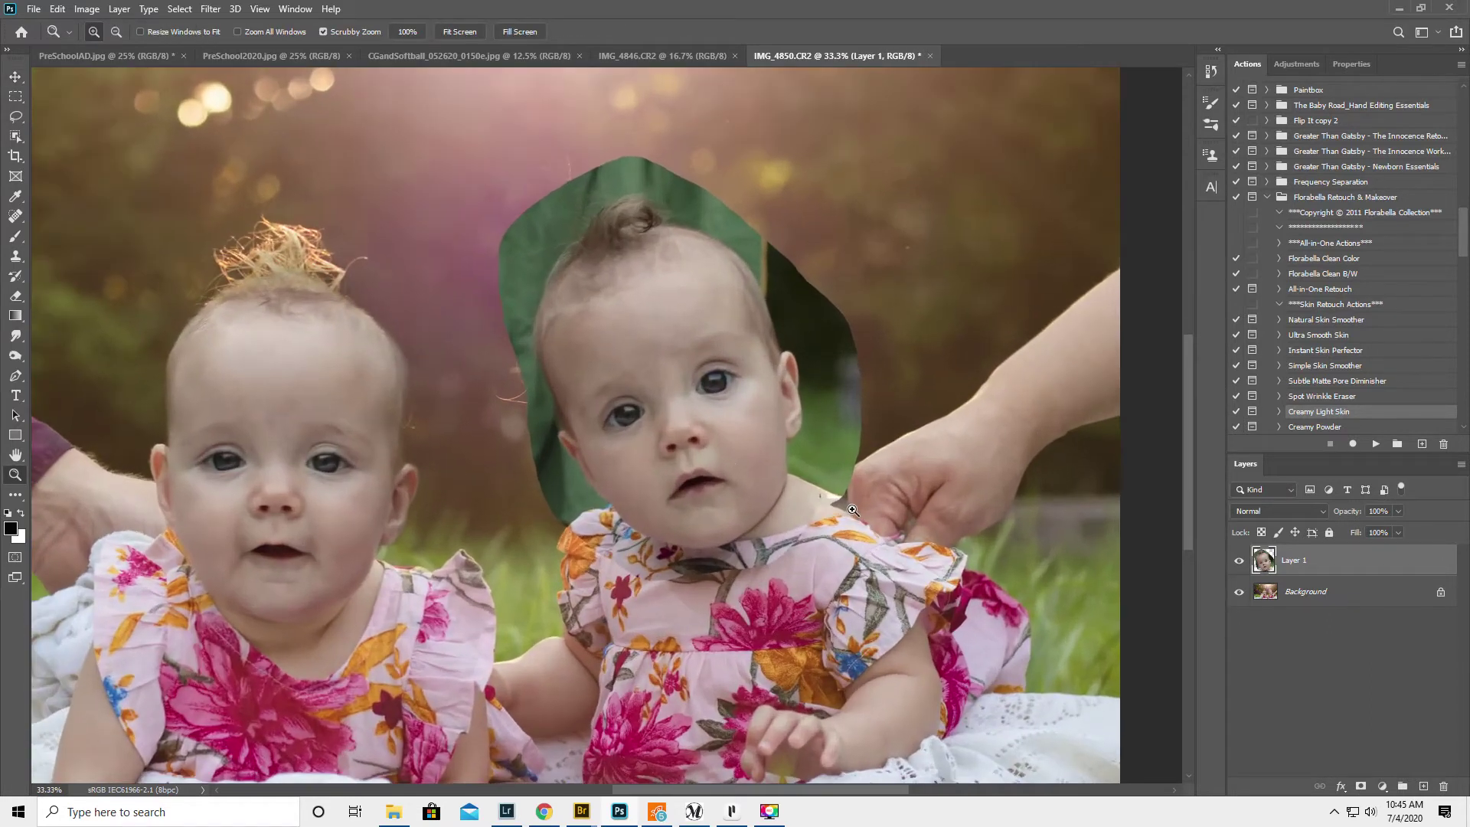
click(728, 455)
drag(1351, 517, 1315, 531)
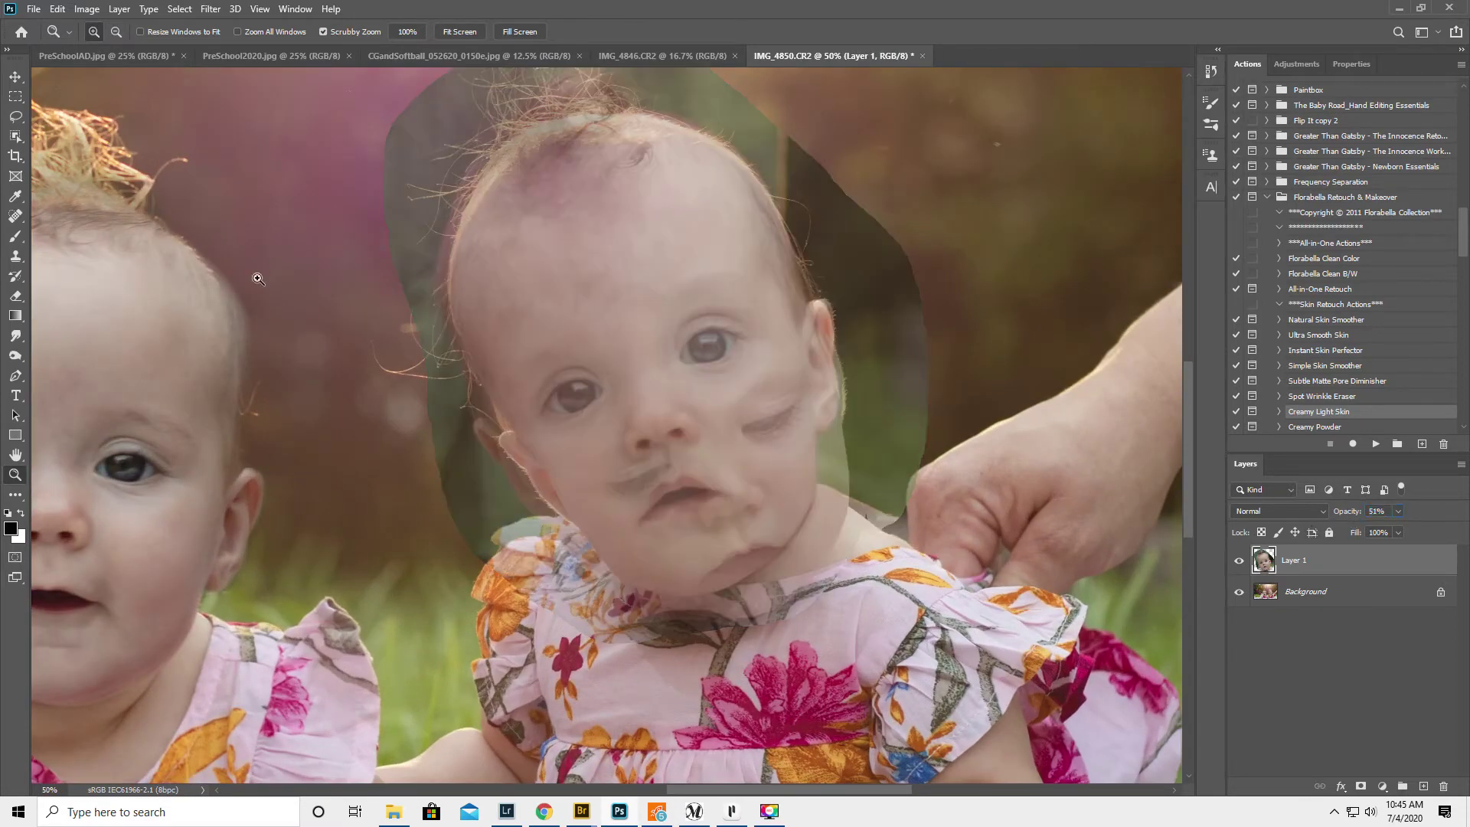
Align the new head with the right-hand baby's original, rotating it about -5.3° and scaling it to about 99%
click(16, 79)
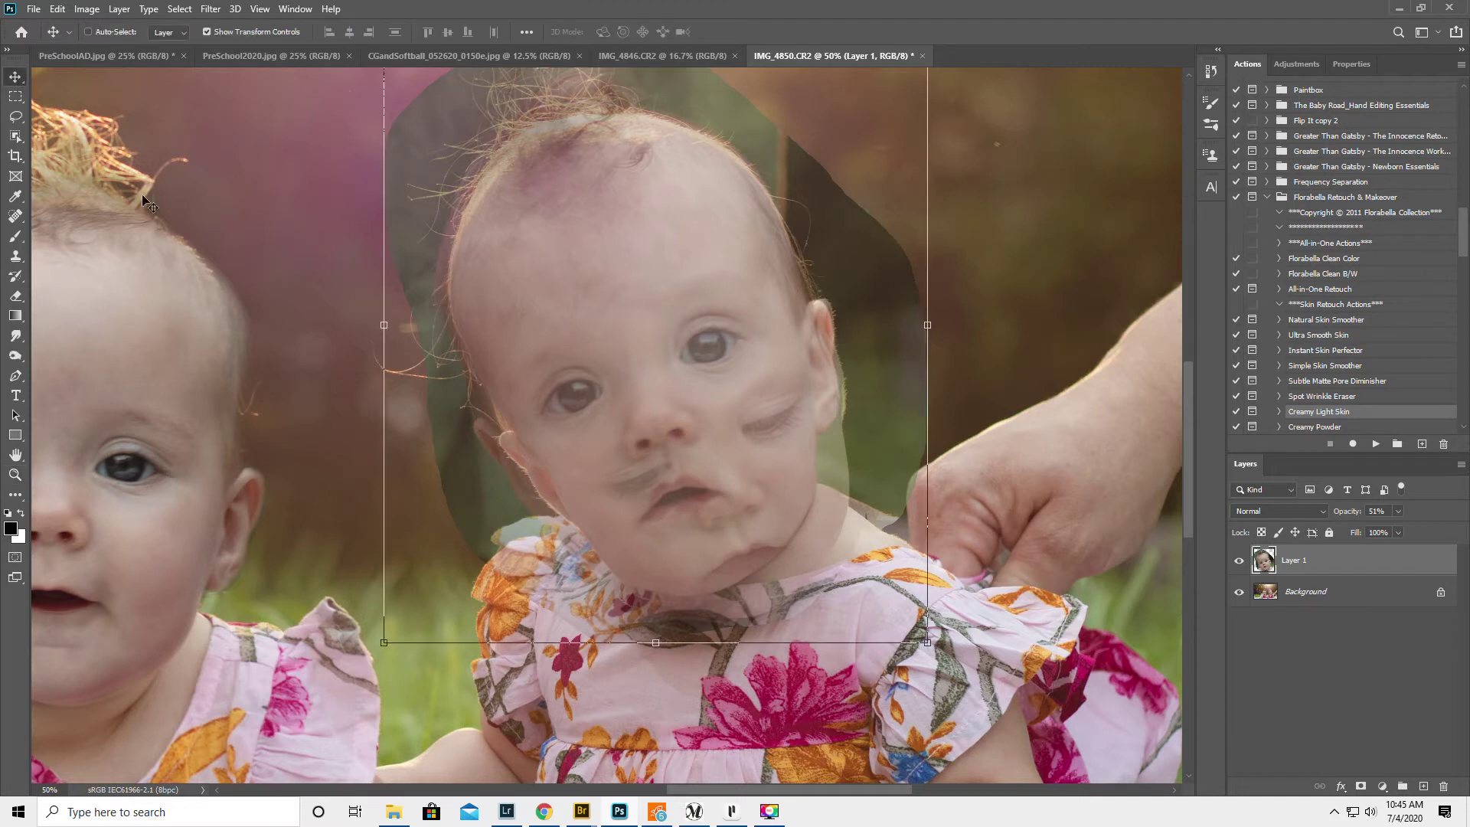
drag(607, 395, 647, 409)
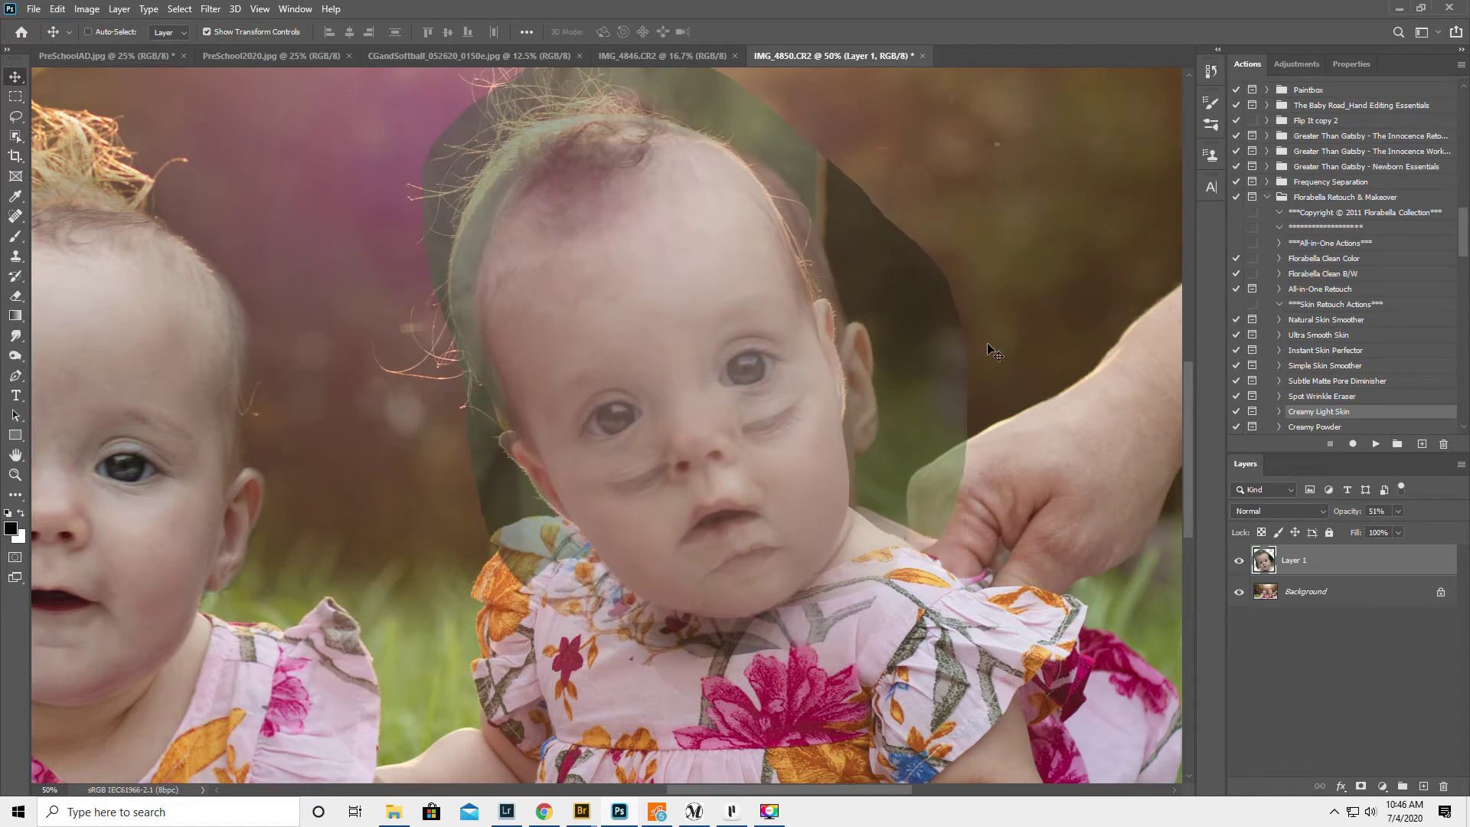
drag(971, 344, 975, 314)
drag(773, 346, 743, 335)
scroll(752, 336, up, 3)
mouse_move(363, 118)
mouse_down()
mouse_move(353, 111)
mouse_move(369, 123)
mouse_up()
mouse_move(645, 320)
mouse_down()
mouse_move(634, 304)
mouse_move(667, 331)
mouse_up()
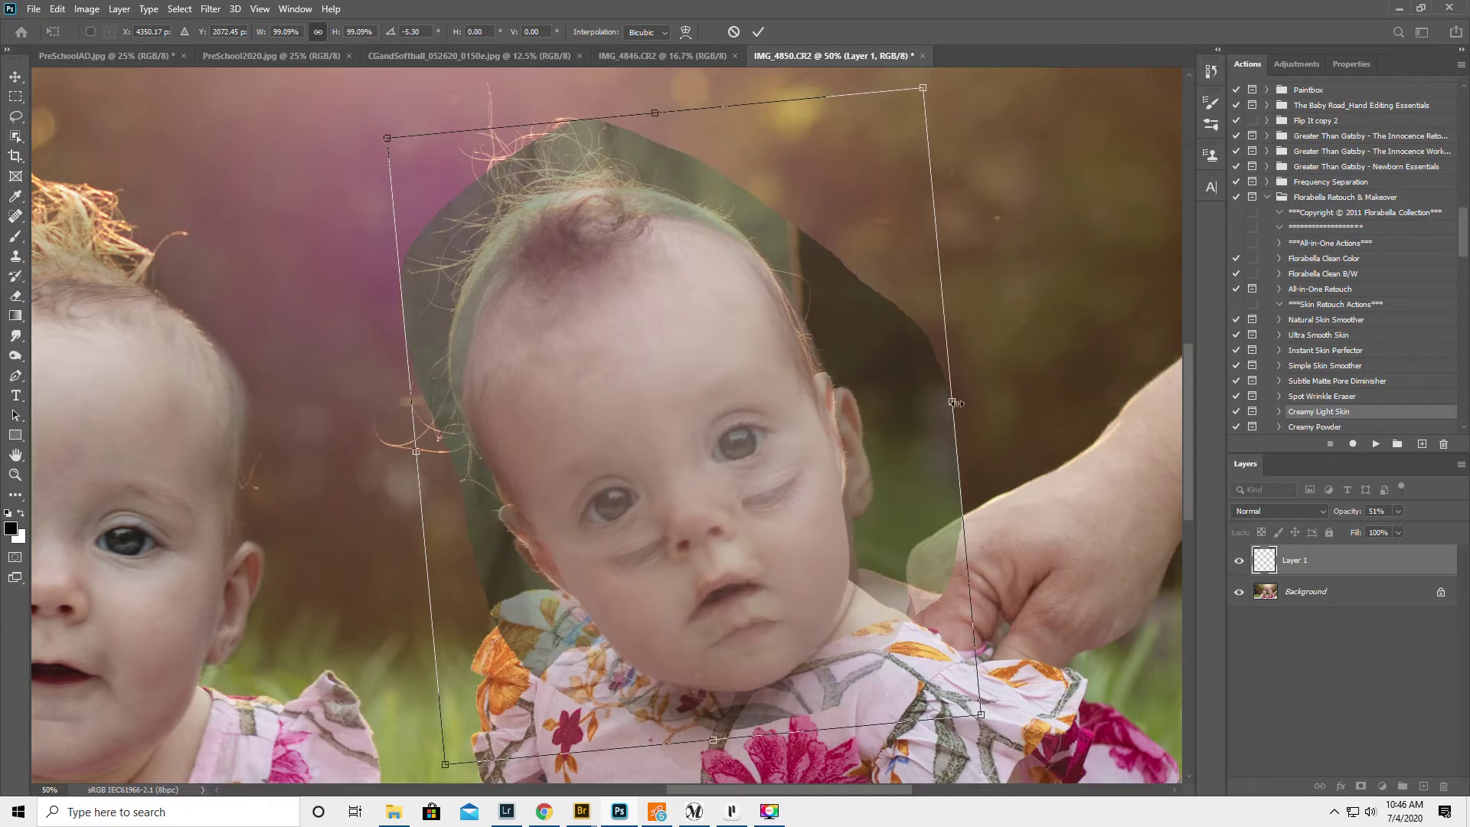
Narrow the new head to about 96.7% width, set its height to about 99.7%, and commit the transform
drag(952, 402, 944, 402)
drag(416, 452, 421, 453)
drag(654, 112, 652, 107)
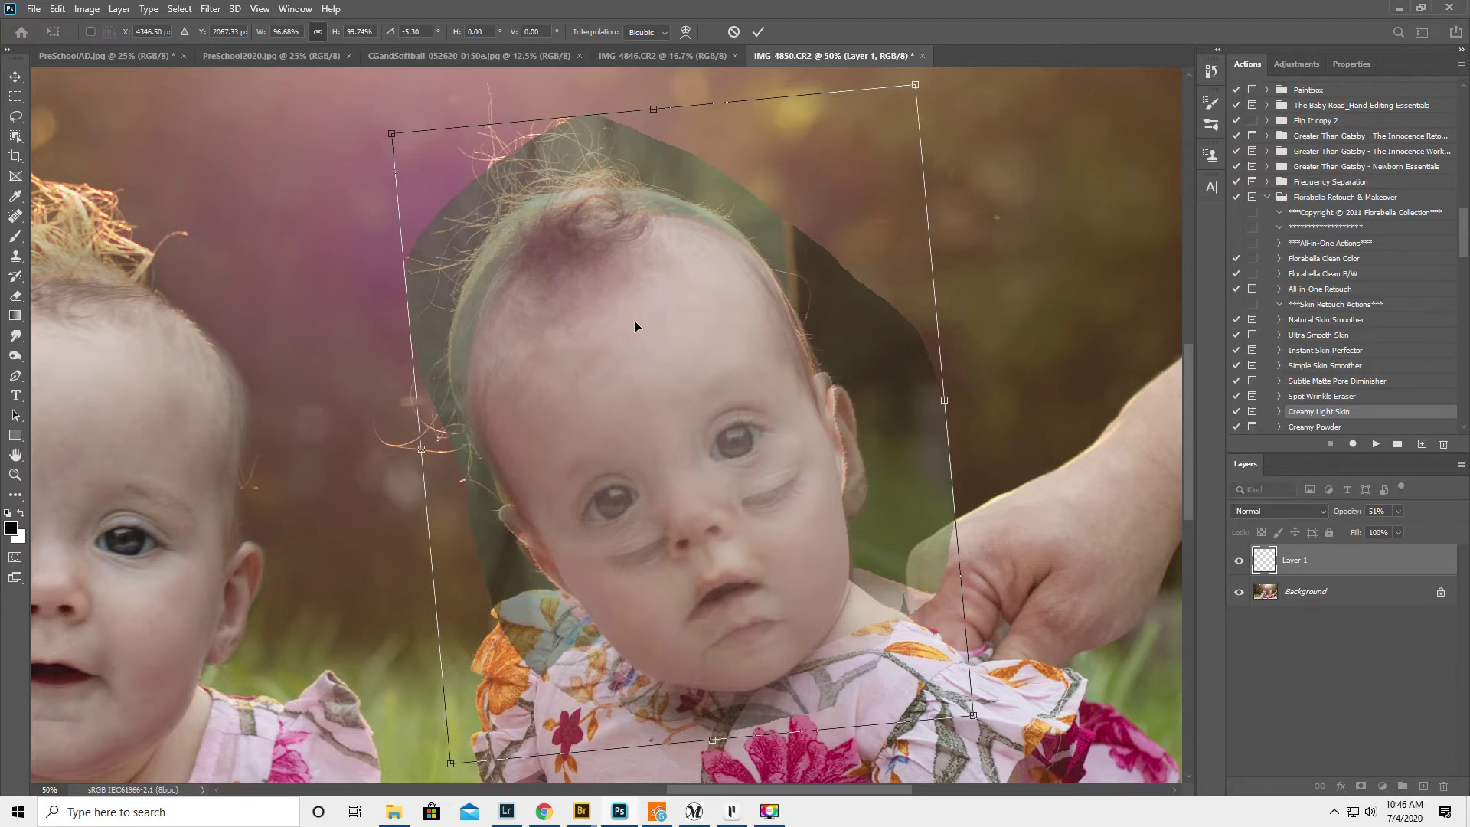
key(Return)
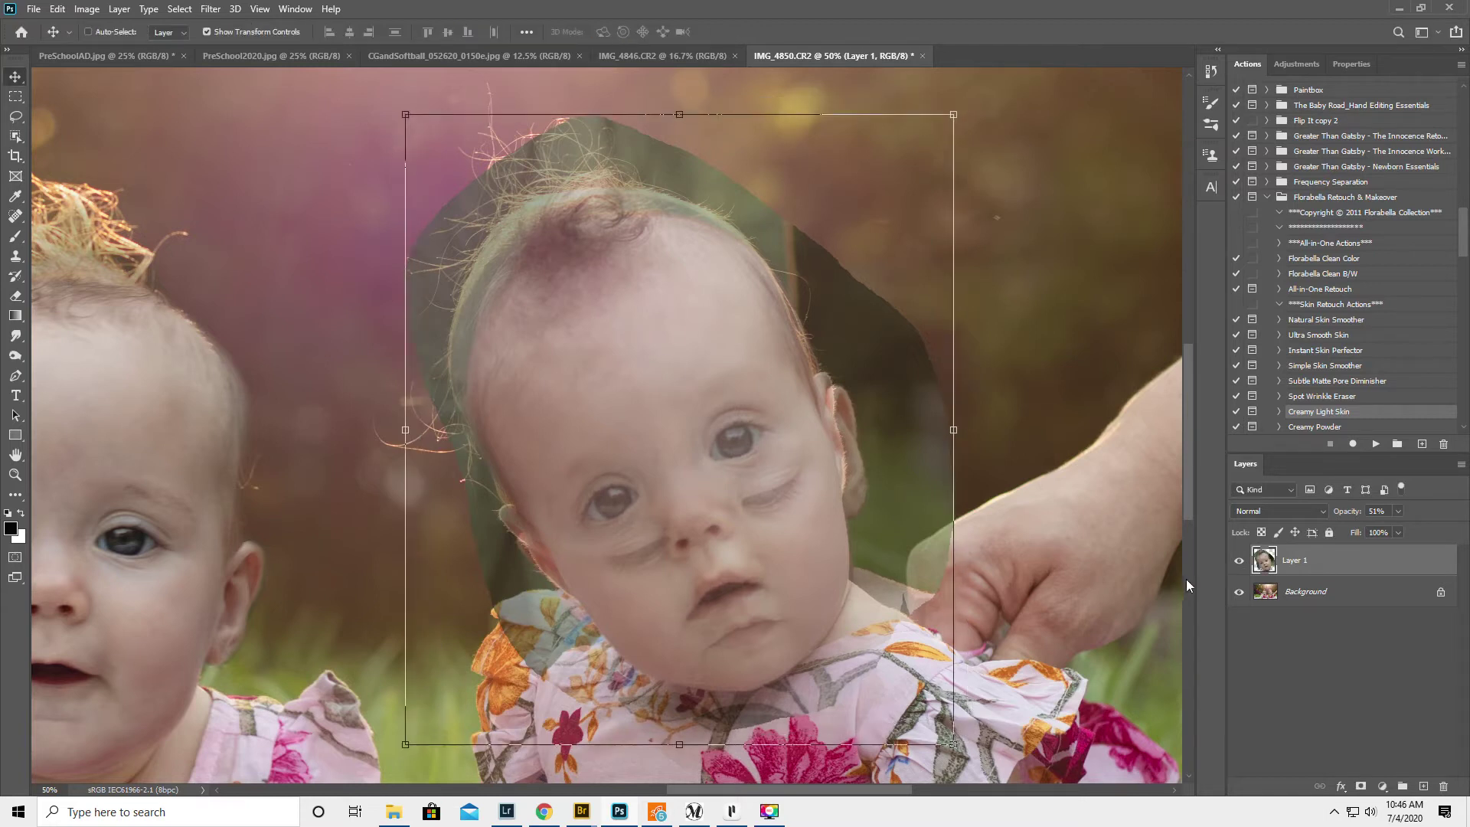
Restore the right-hand head layer to 100% opacity and add a layer mask to it
drag(1353, 514, 1467, 506)
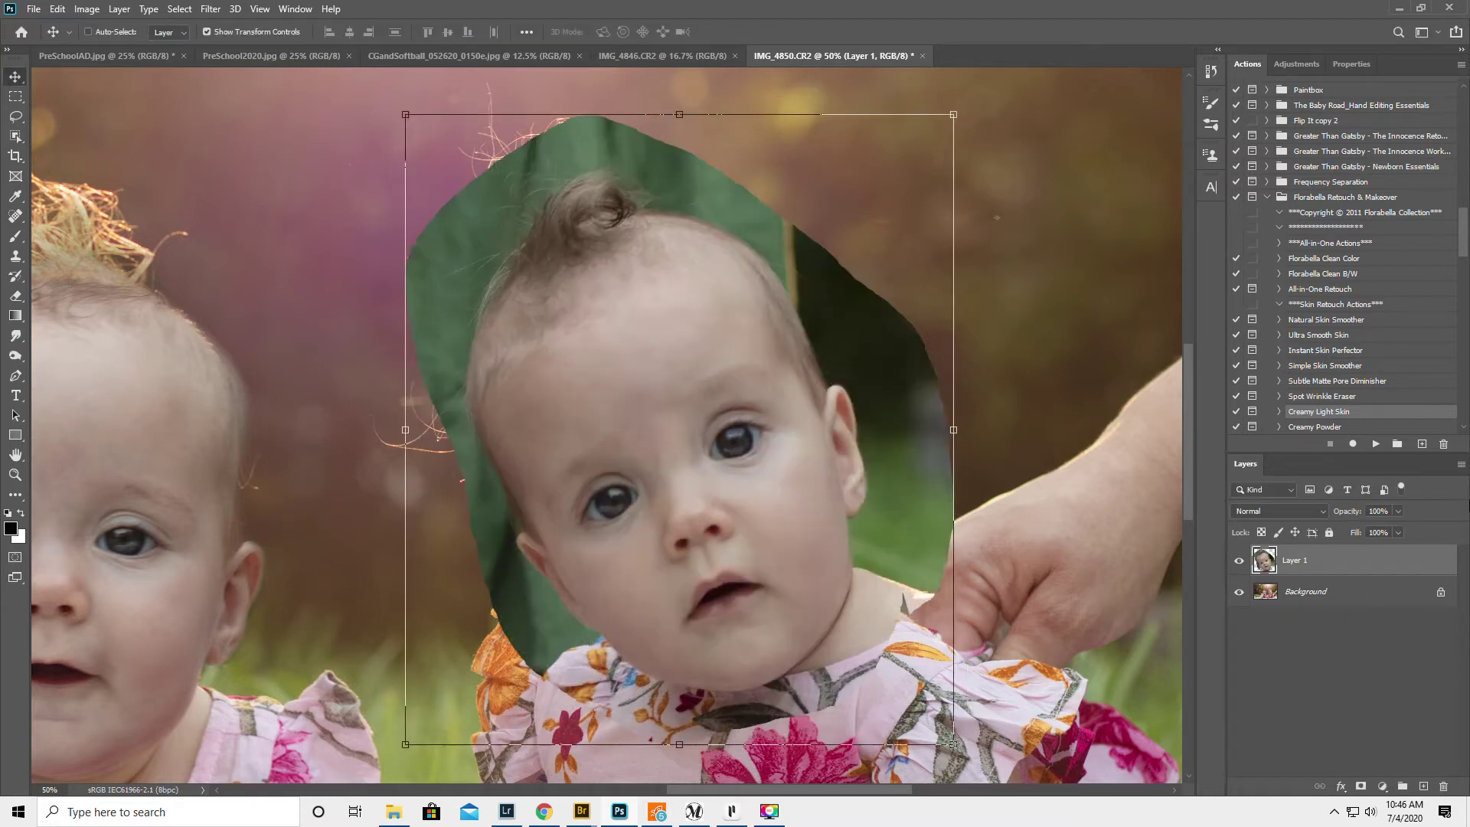
click(1360, 786)
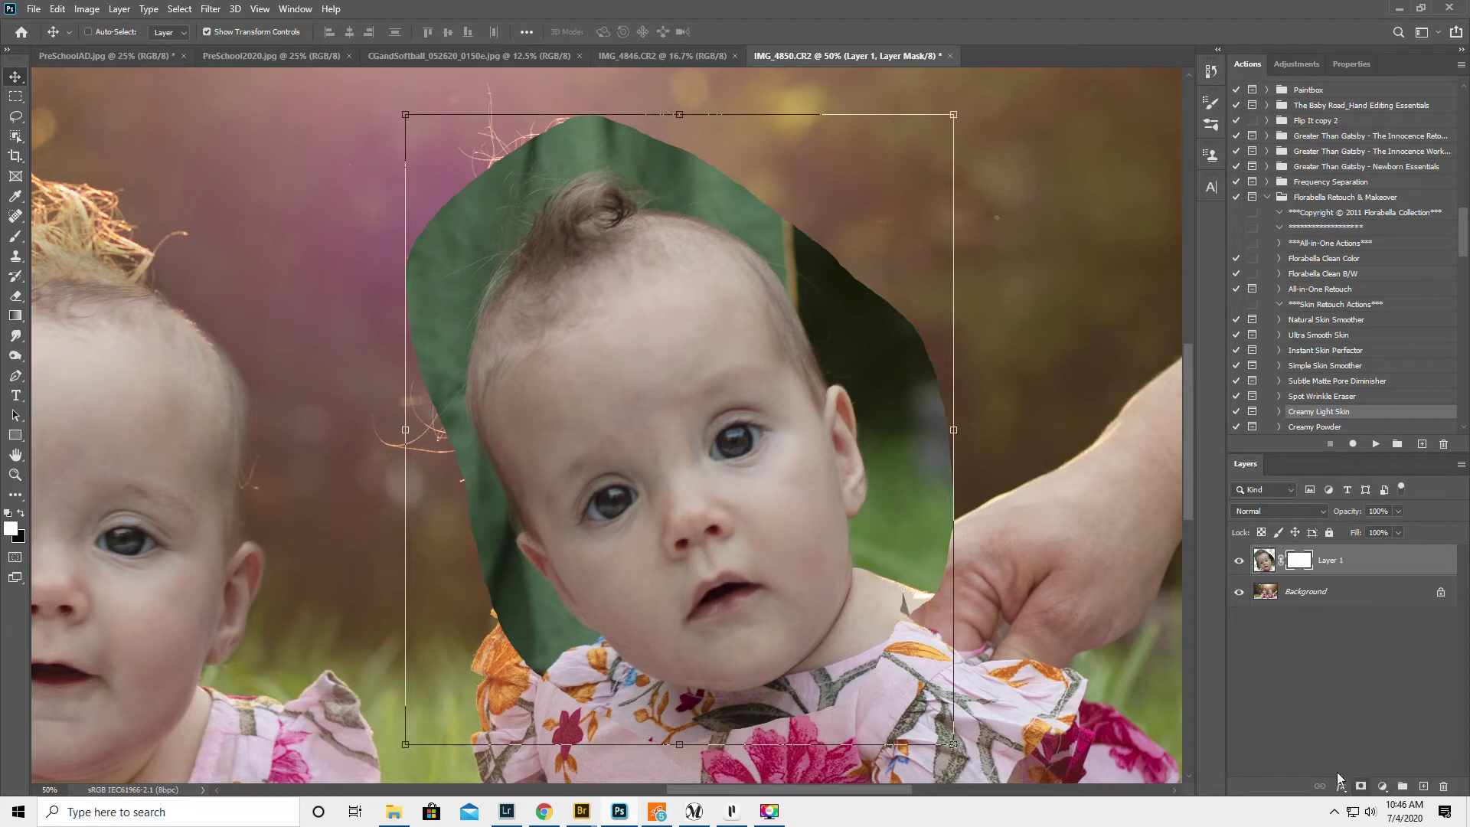
Brush black at 100% opacity on the mask to hide the background along the head's upper right side, touching up above the ear in white
click(16, 236)
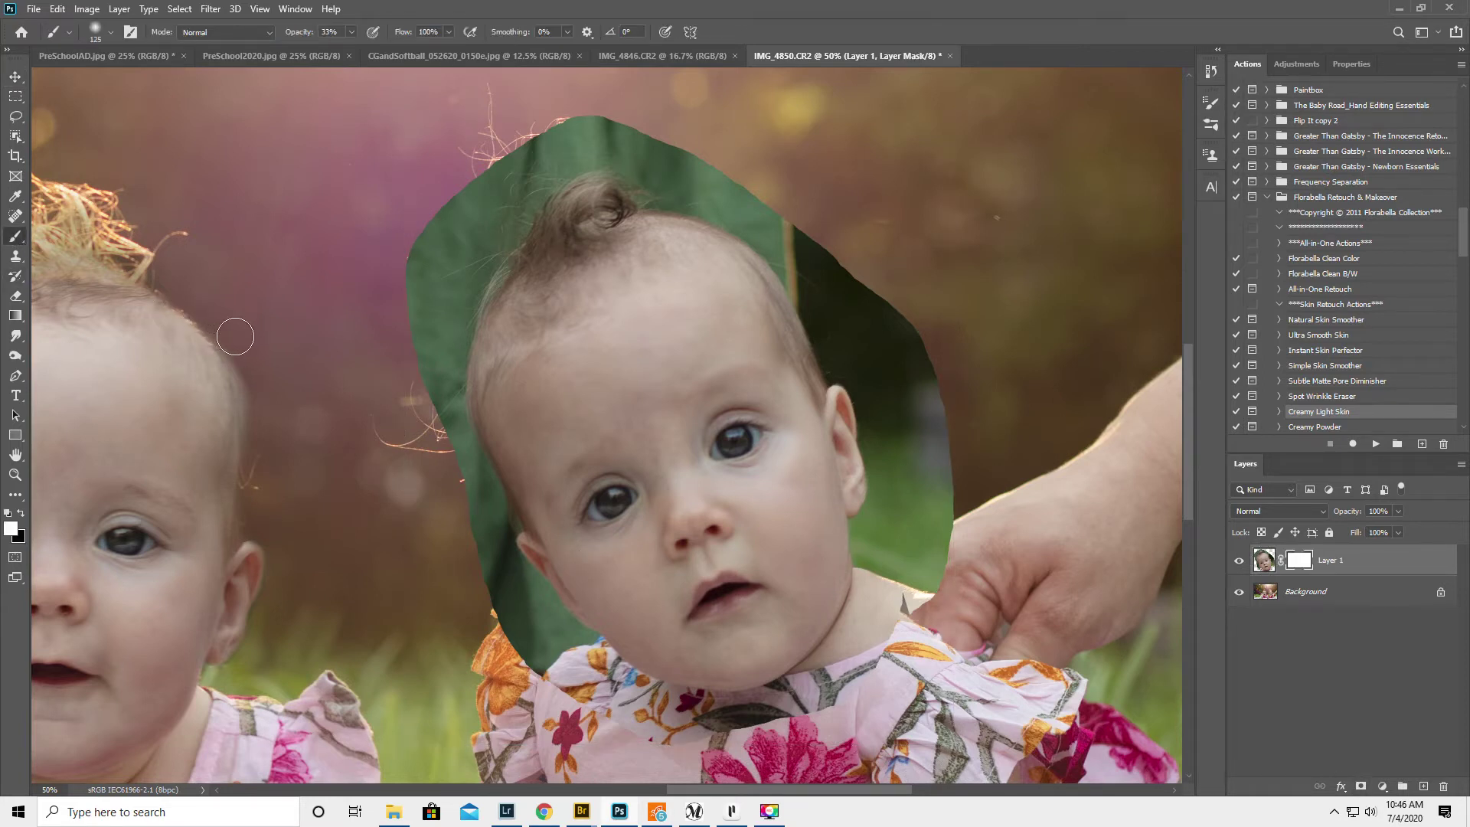
key(x)
drag(299, 33, 547, 48)
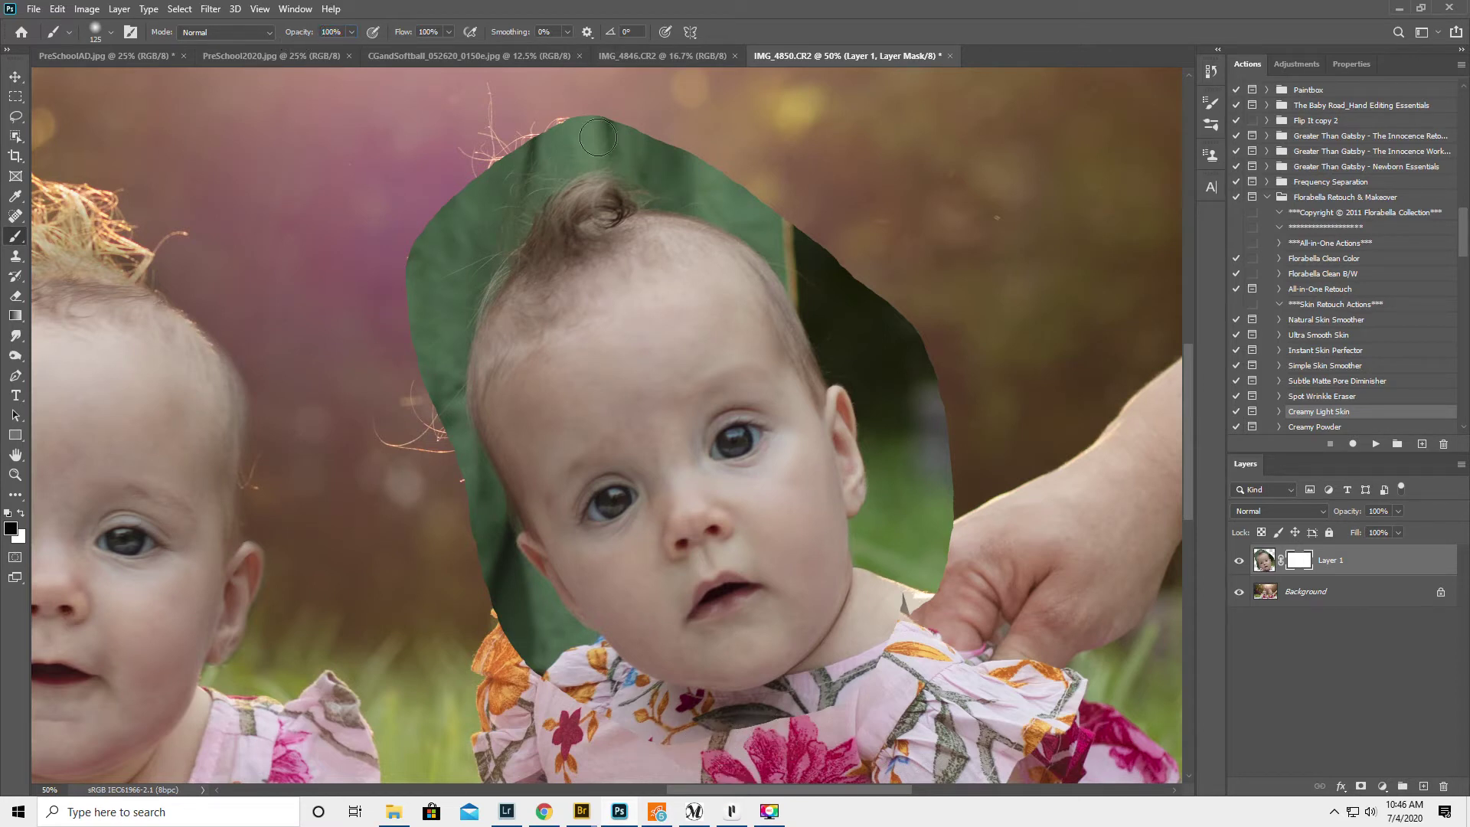
mouse_move(634, 119)
mouse_down()
mouse_move(553, 113)
mouse_move(637, 120)
mouse_move(769, 205)
mouse_move(672, 146)
mouse_move(836, 280)
mouse_move(780, 212)
mouse_move(796, 254)
mouse_move(776, 239)
mouse_move(832, 337)
mouse_move(806, 294)
mouse_up()
mouse_move(834, 344)
mouse_down()
mouse_move(920, 427)
mouse_move(828, 275)
mouse_move(930, 366)
mouse_move(862, 280)
mouse_move(936, 371)
mouse_up()
drag(966, 434, 934, 458)
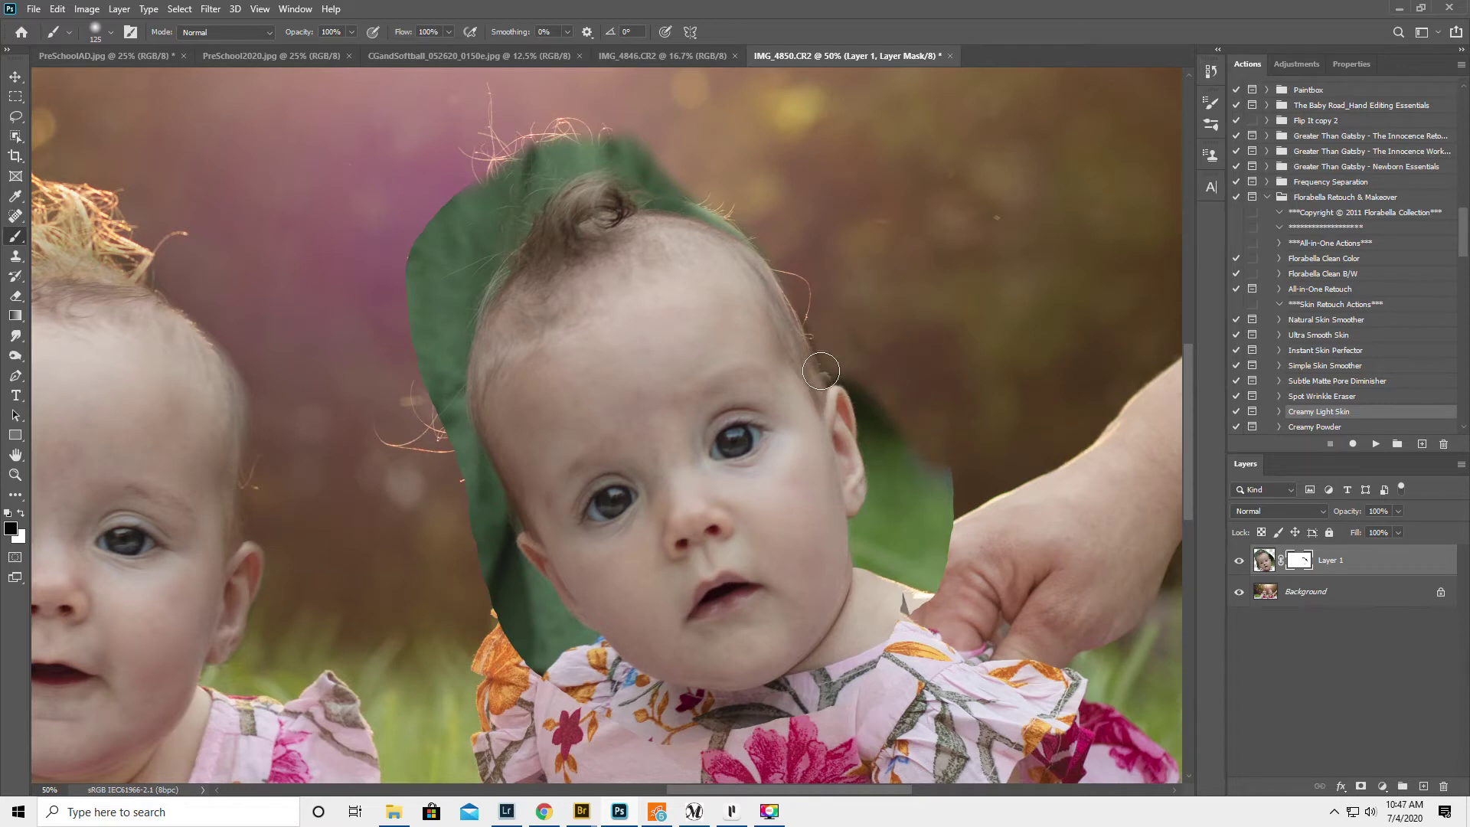
key(x)
drag(821, 371, 833, 374)
key(x)
With a smaller black brush on the layer mask, hide the green background beside the right-hand baby's ear
key(bracketleft)
key(bracketleft)
key(bracketleft)
drag(857, 381, 871, 429)
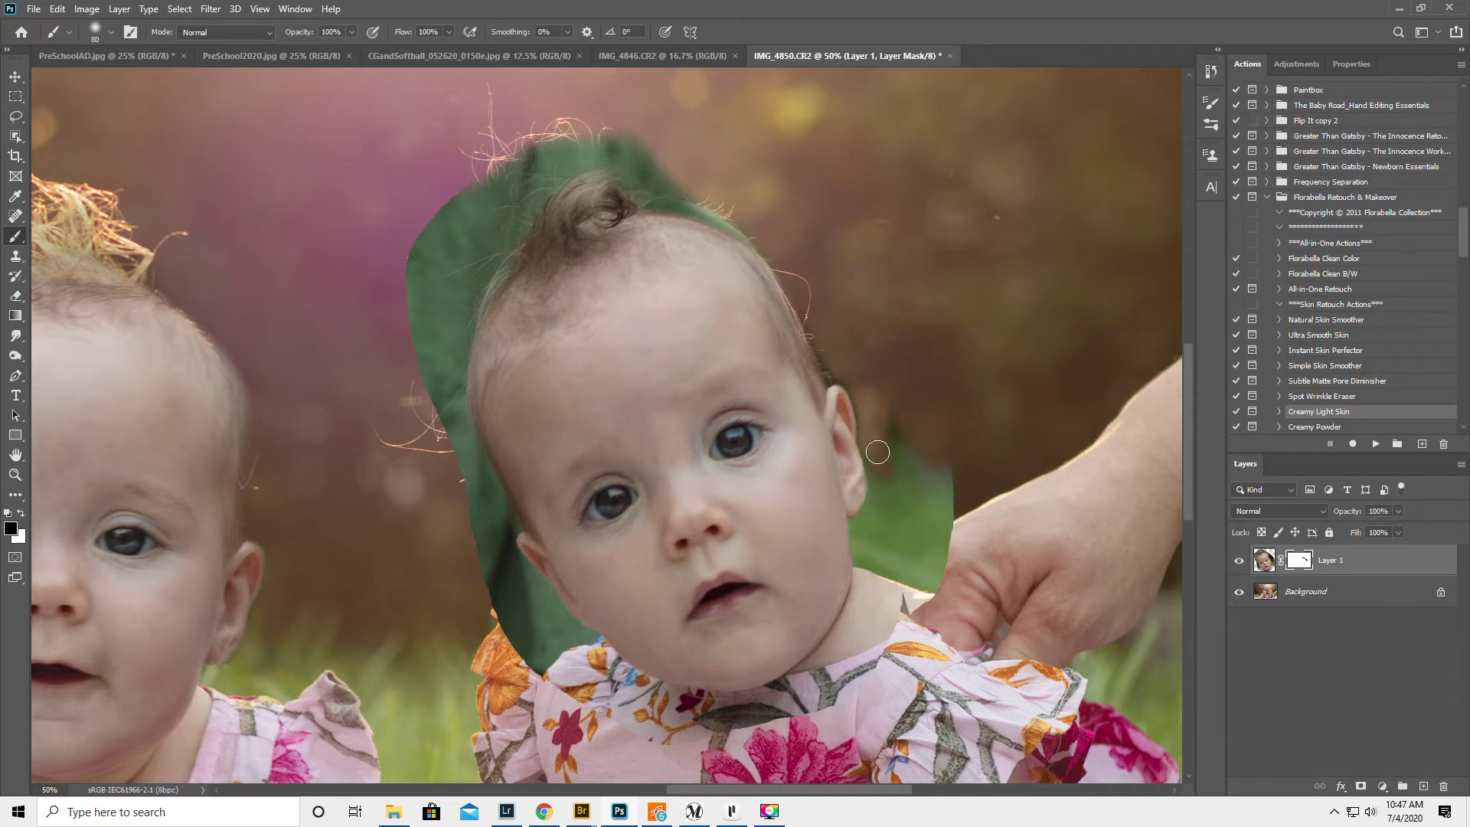
mouse_move(883, 476)
mouse_down()
mouse_move(866, 532)
mouse_move(872, 519)
mouse_up()
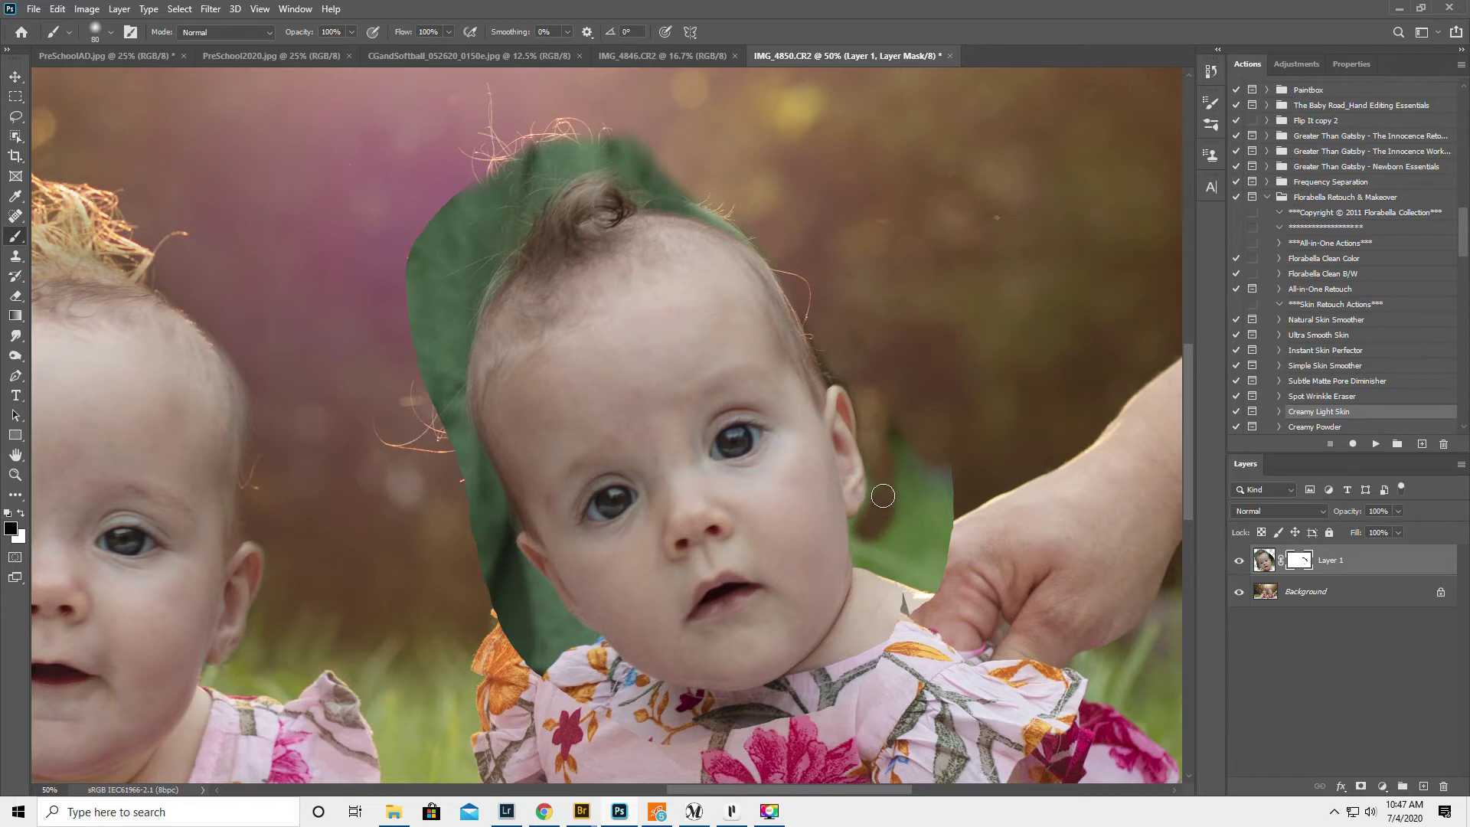
Mask out the remaining green between the ear, neck, shoulder and the adult's supporting hand
key(bracketleft)
key(bracketleft)
key(bracketleft)
key(bracketright)
key(bracketright)
key(bracketright)
key(bracketright)
key(bracketright)
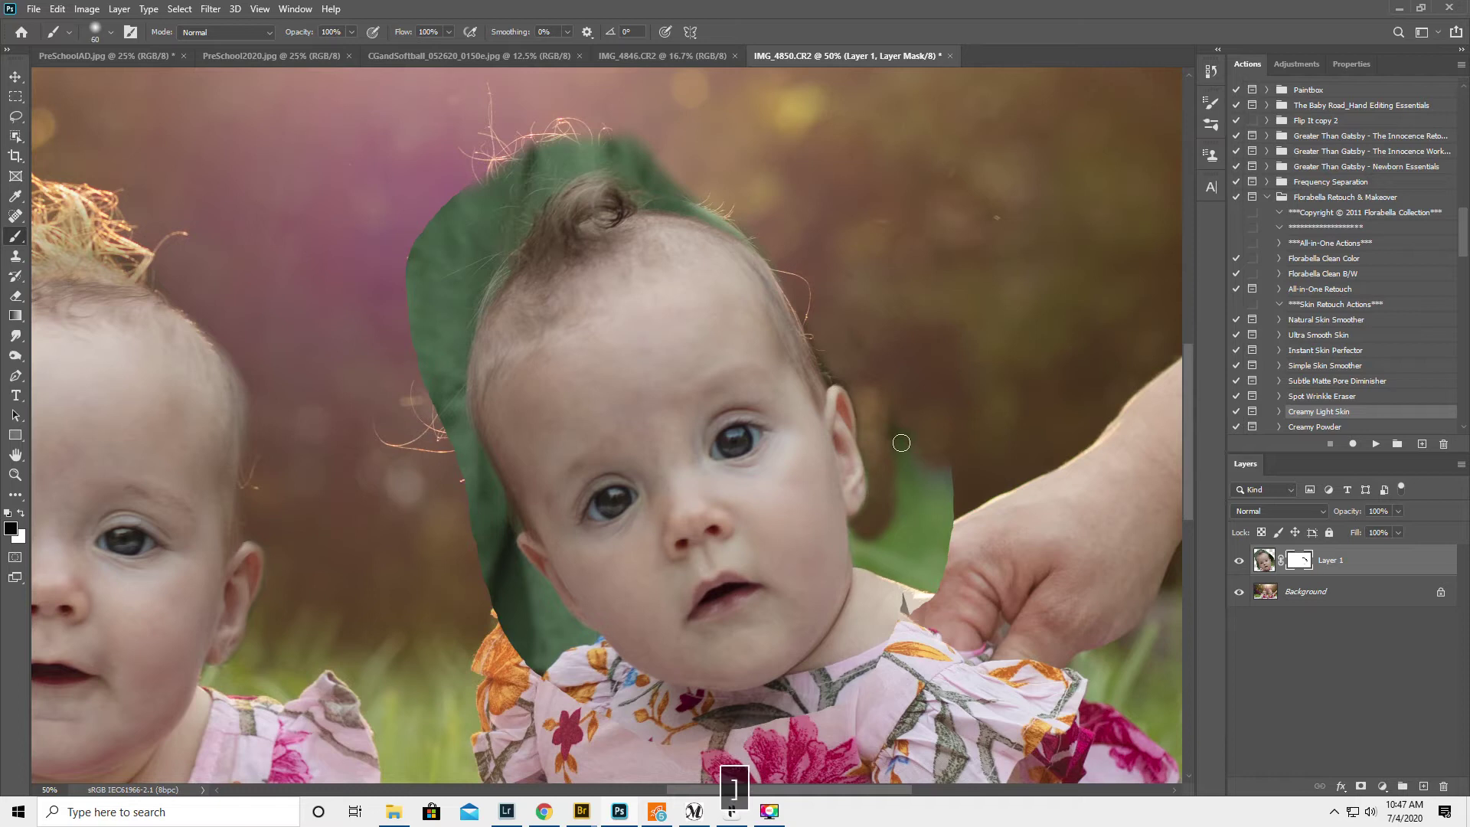
mouse_move(895, 426)
mouse_down()
mouse_move(929, 547)
mouse_move(933, 446)
mouse_move(940, 575)
mouse_move(882, 650)
mouse_move(803, 683)
mouse_move(834, 659)
mouse_move(810, 731)
mouse_move(844, 709)
mouse_move(834, 695)
mouse_move(766, 730)
mouse_move(802, 712)
mouse_move(660, 731)
mouse_move(581, 713)
mouse_move(744, 717)
mouse_move(794, 694)
mouse_move(876, 577)
mouse_move(865, 591)
mouse_move(860, 528)
mouse_move(871, 559)
mouse_move(889, 538)
mouse_move(890, 572)
mouse_move(905, 556)
mouse_move(901, 477)
mouse_move(922, 554)
mouse_move(915, 571)
mouse_move(888, 546)
mouse_up()
key(bracketleft)
key(bracketleft)
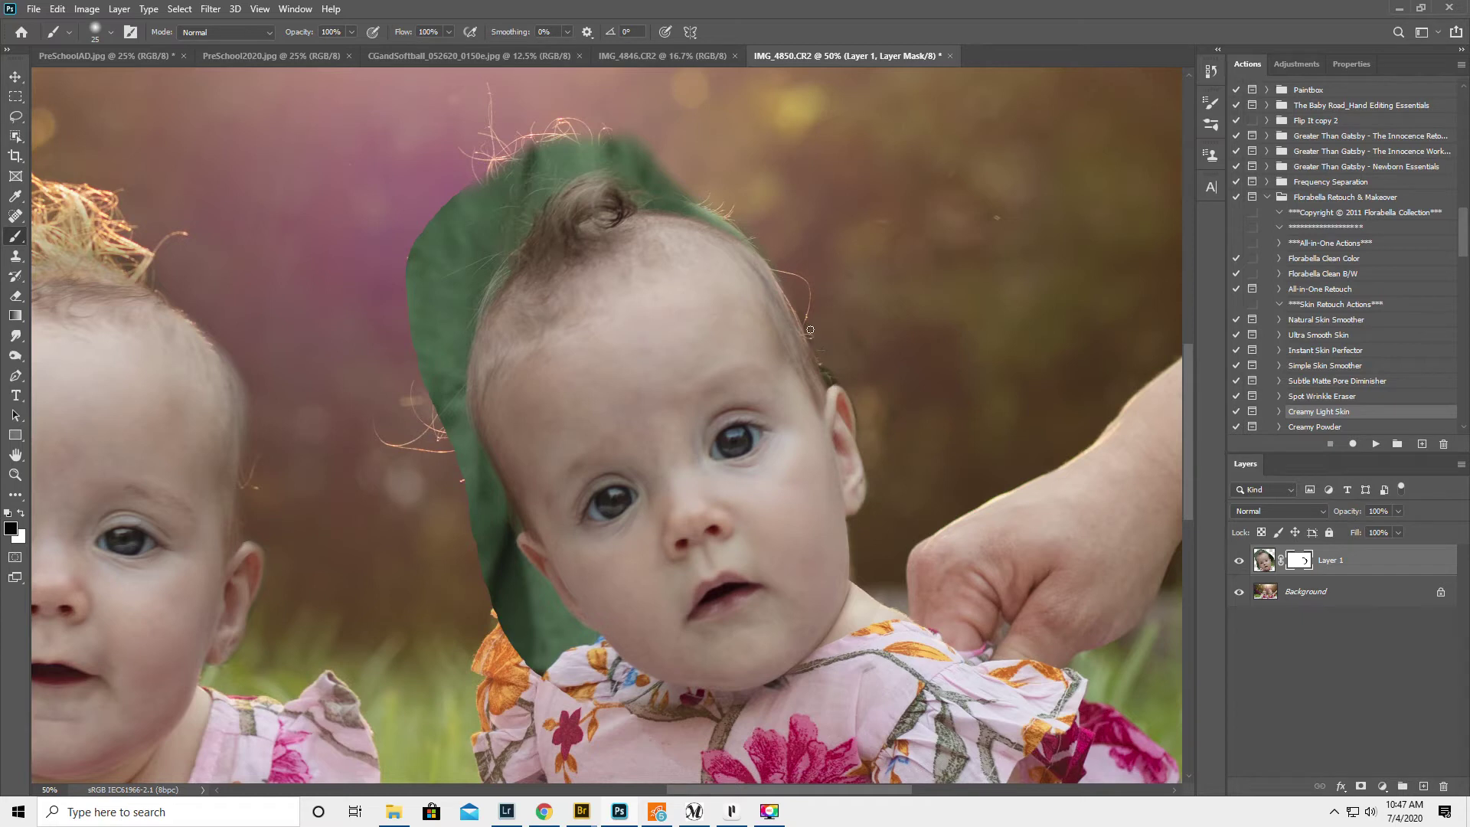
Brush black at size 90 over the pasted collar and the green below the baby's chin to reveal the original sleeve
key(bracketright)
key(bracketright)
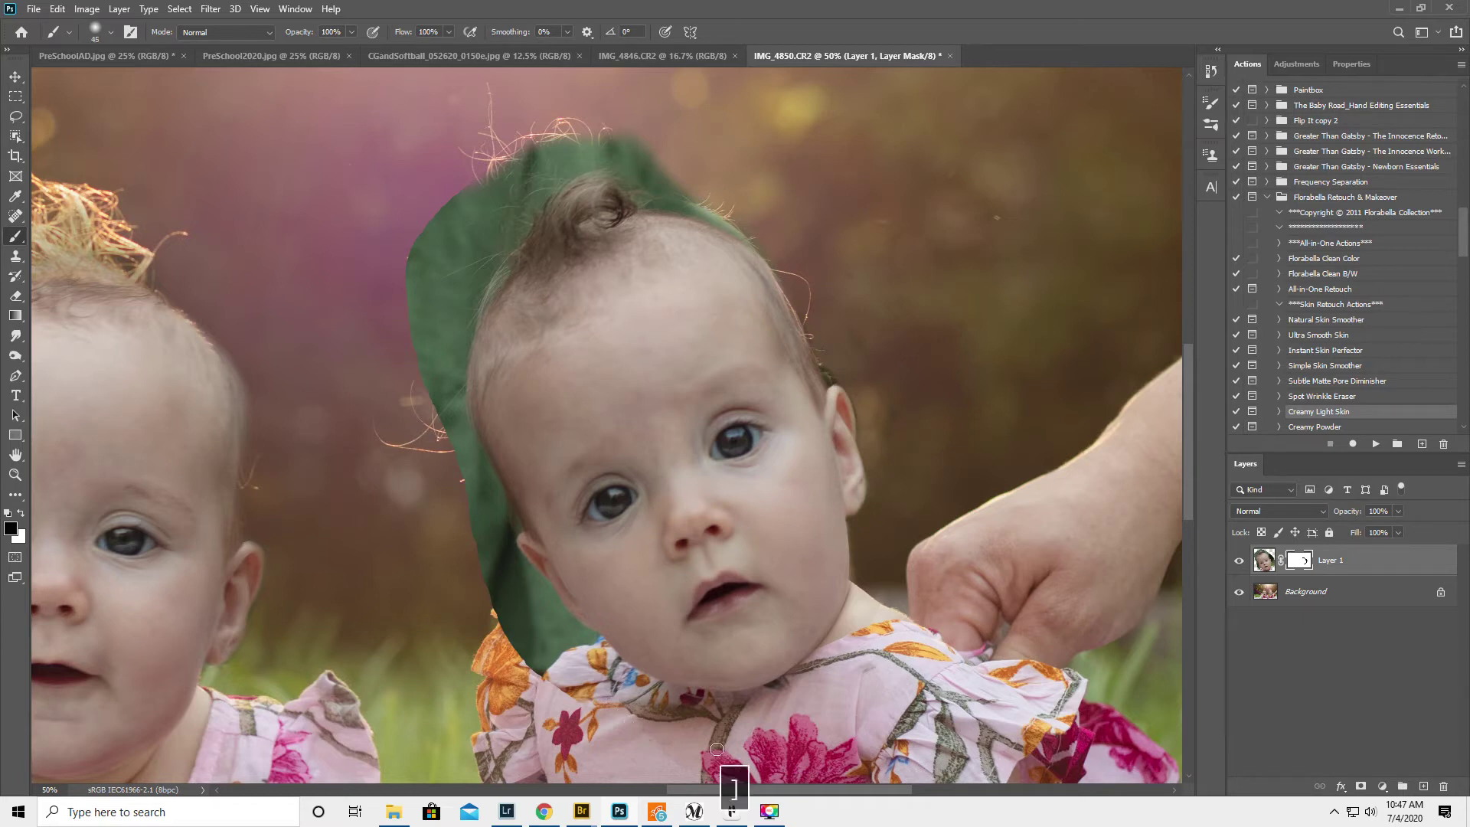
key(bracketright)
key(bracketright)
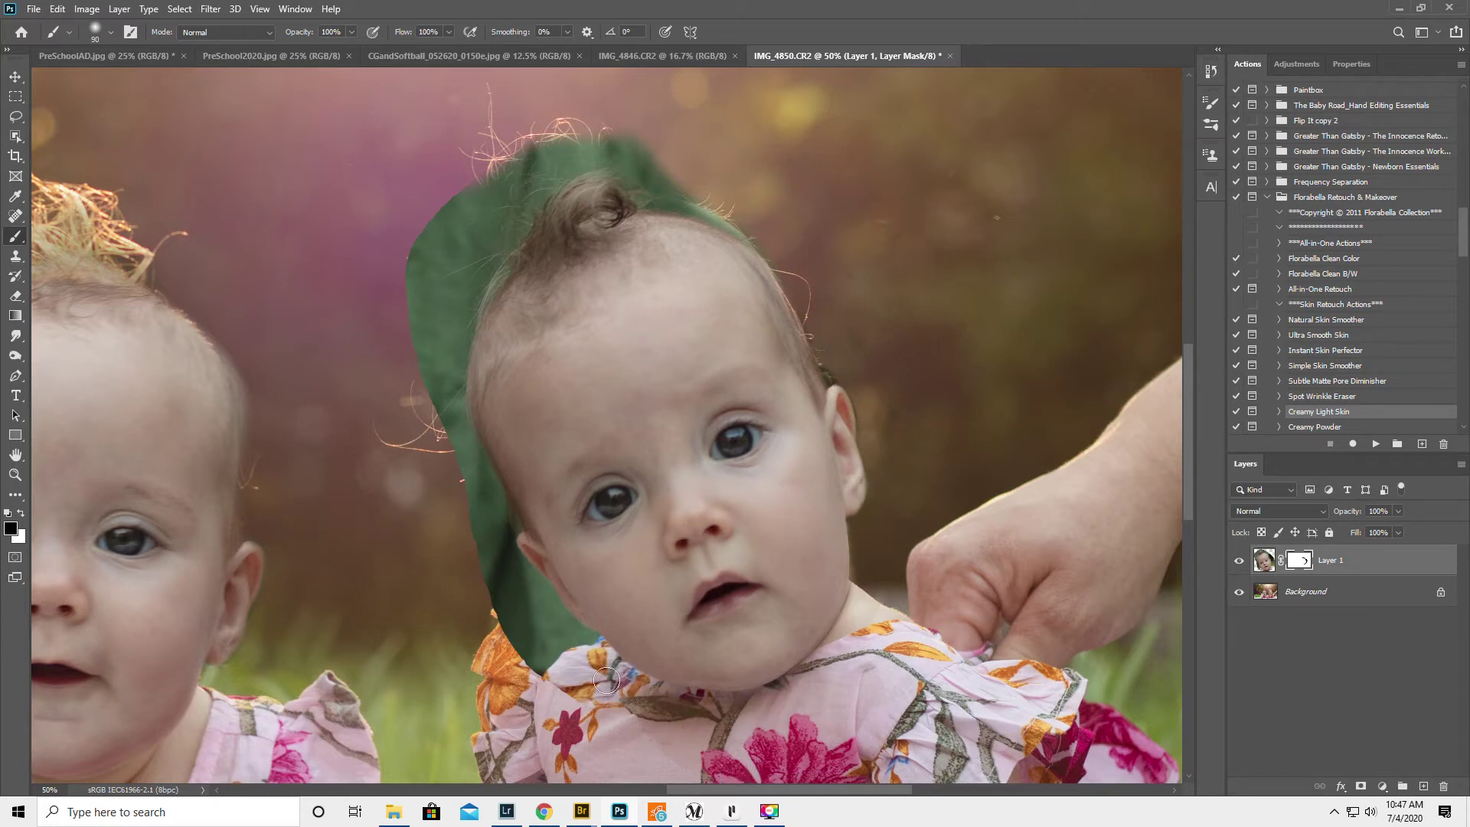
mouse_move(628, 720)
mouse_down()
mouse_move(565, 681)
mouse_move(557, 699)
mouse_move(536, 659)
mouse_move(586, 695)
mouse_move(589, 654)
mouse_up()
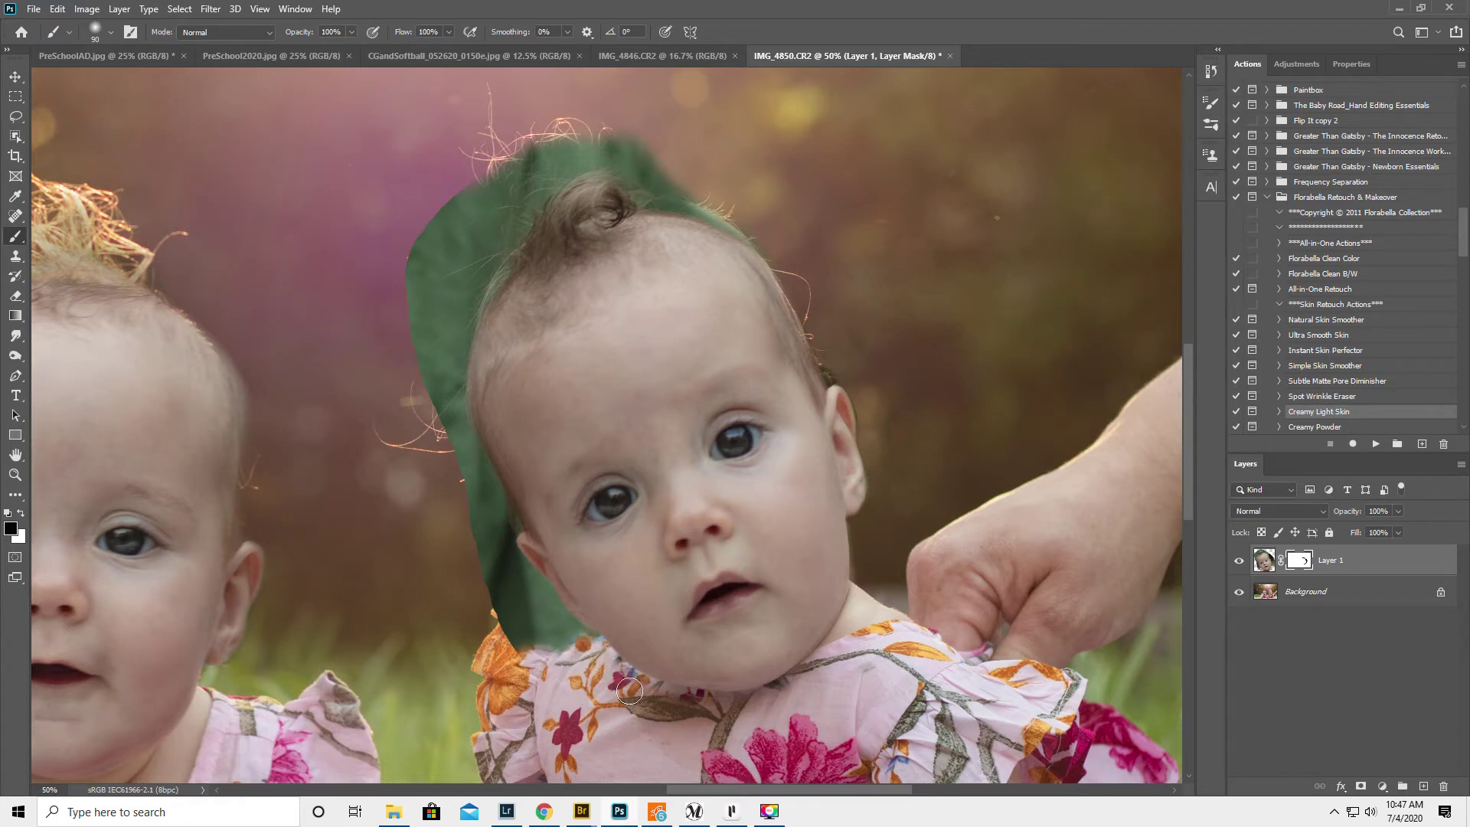
mouse_move(591, 662)
mouse_down()
mouse_move(528, 596)
mouse_move(502, 594)
mouse_move(513, 657)
mouse_move(508, 589)
mouse_up()
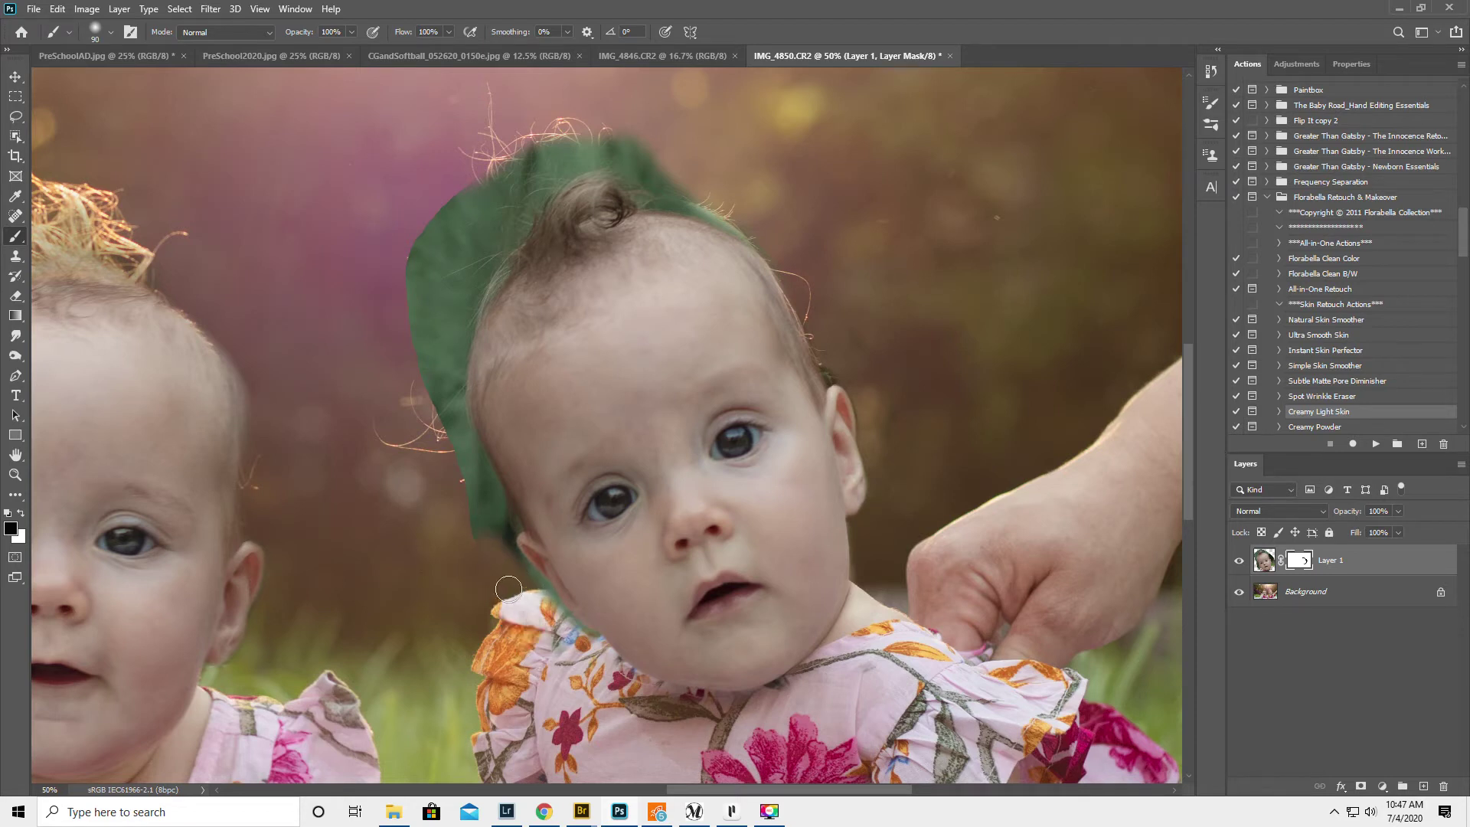
With a size 40 black brush, mask the green fringe along the jaw and below the ear on the sleeve side
key(bracketleft)
key(bracketleft)
key(bracketleft)
key(bracketleft)
drag(564, 622, 550, 602)
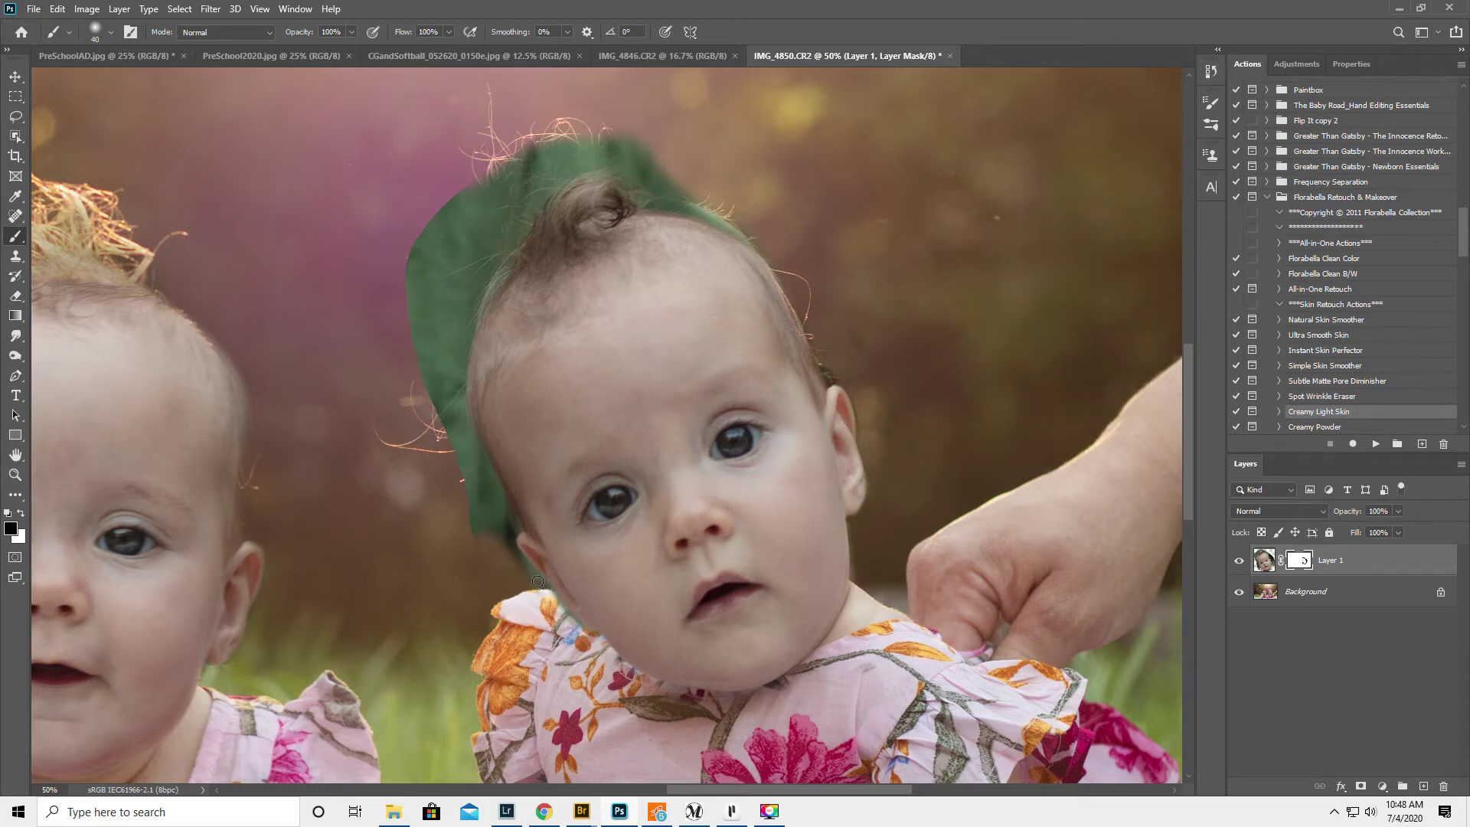
drag(503, 531, 471, 506)
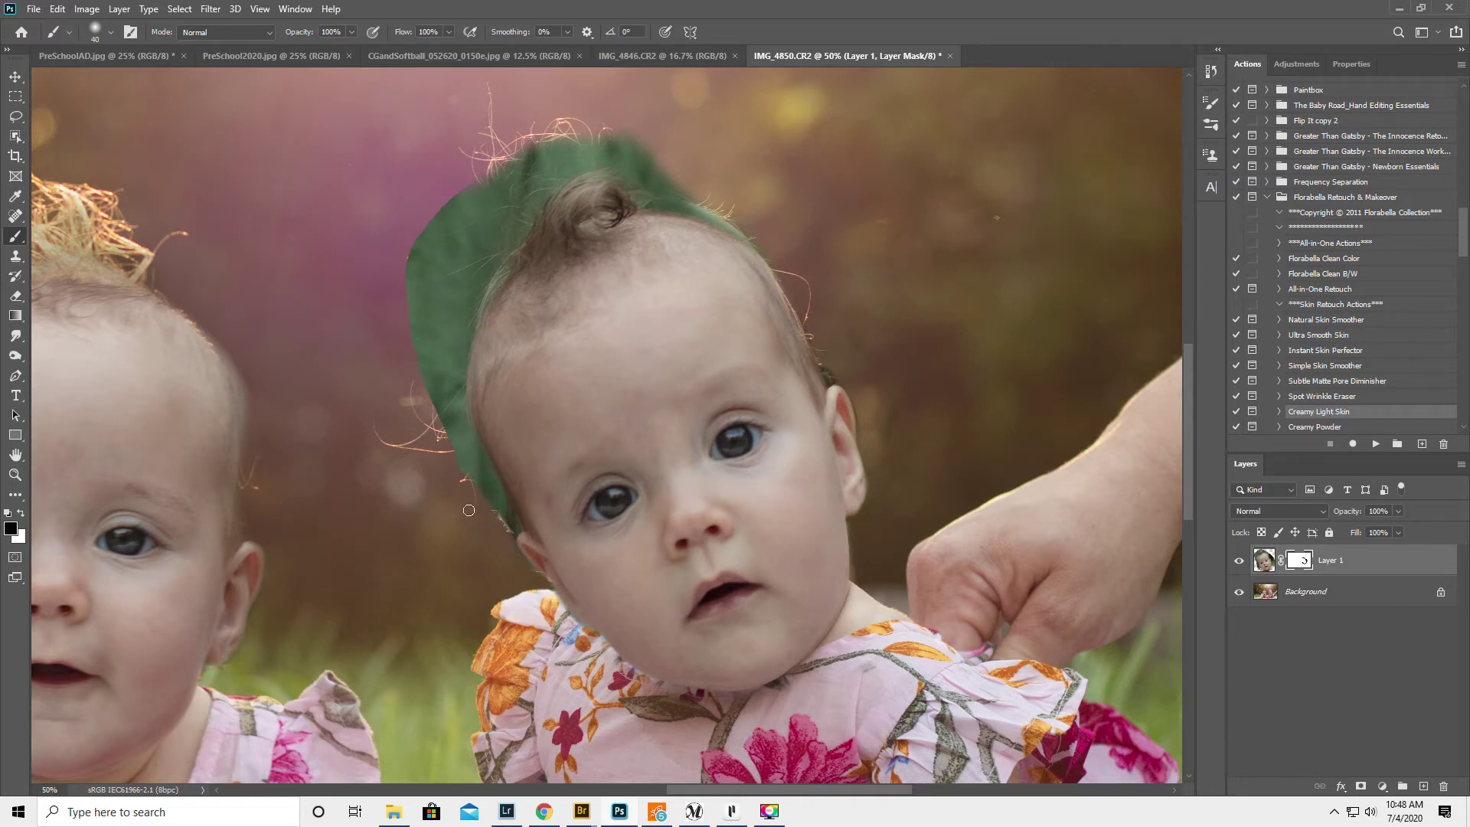
Enlarge the black brush to about 200 and hide the outer green area beside the head facing the other baby
key(bracketright)
key(bracketright)
key(bracketright)
key(bracketright)
key(bracketright)
key(bracketright)
key(bracketright)
key(bracketright)
key(bracketright)
key(bracketright)
key(bracketright)
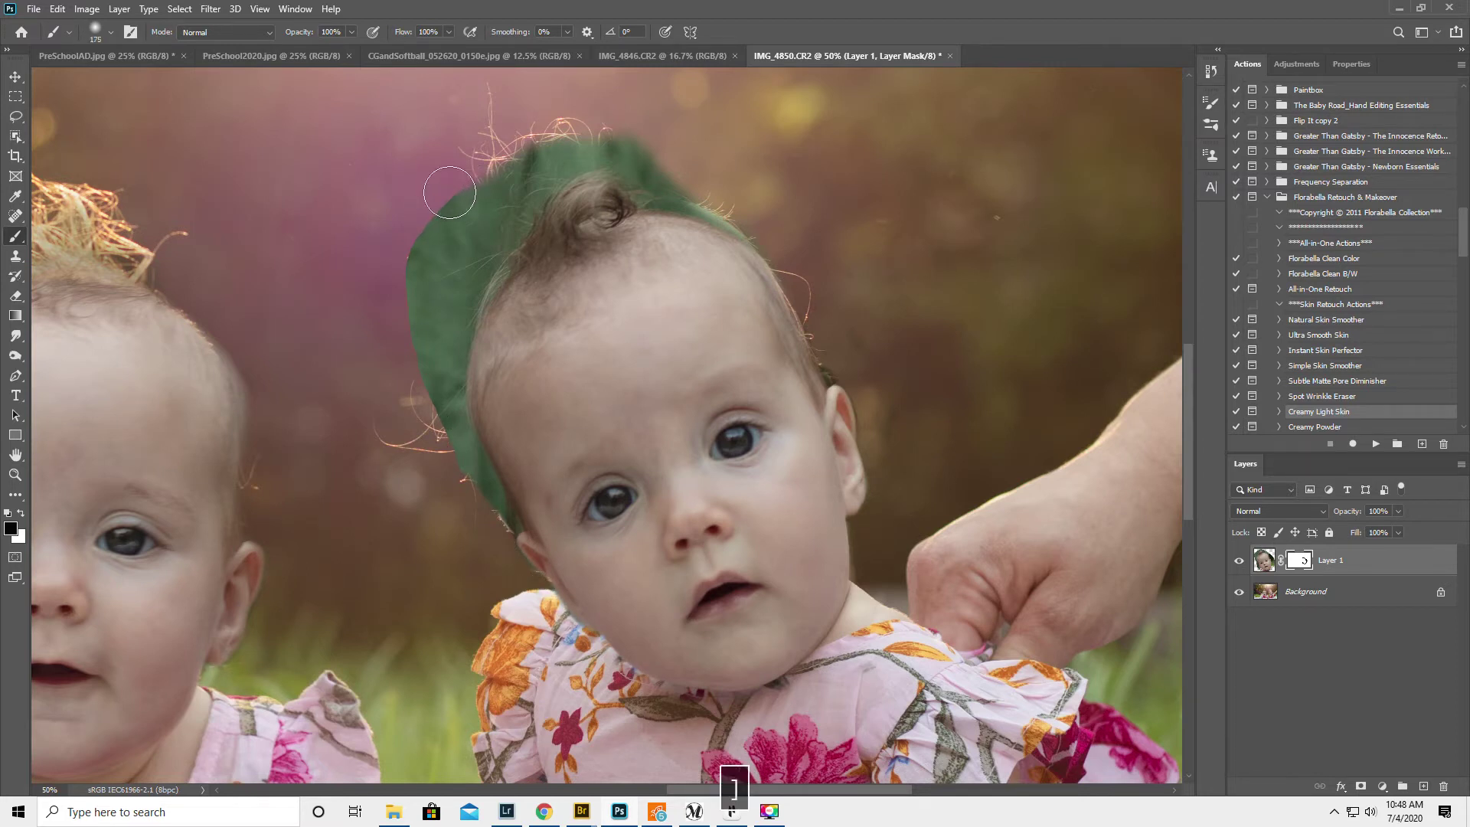
drag(447, 188, 428, 252)
drag(416, 305, 414, 390)
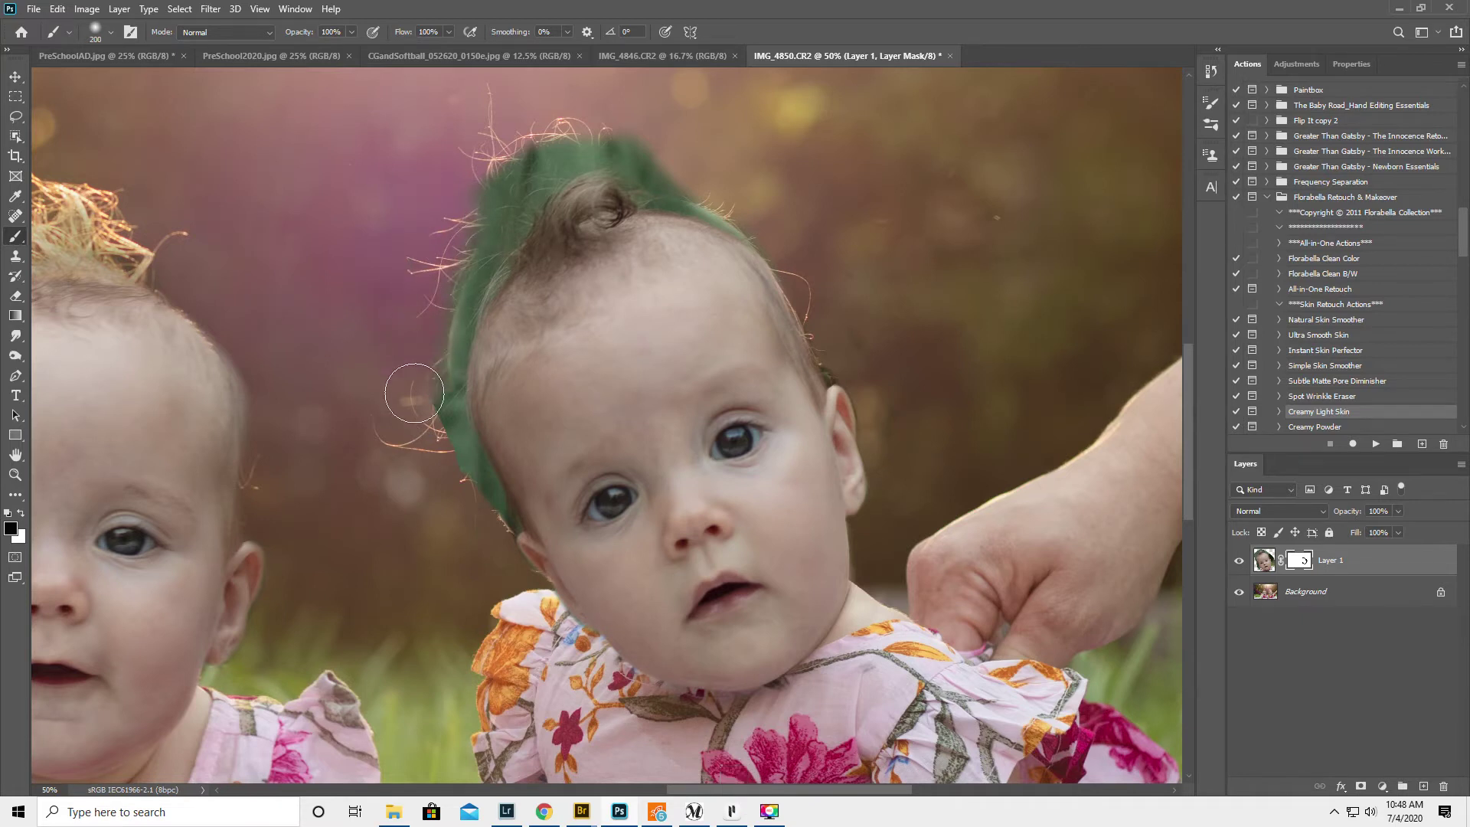
Scale the masked head layer up to about 101.5% from its upper left corner and commit the transform
click(15, 77)
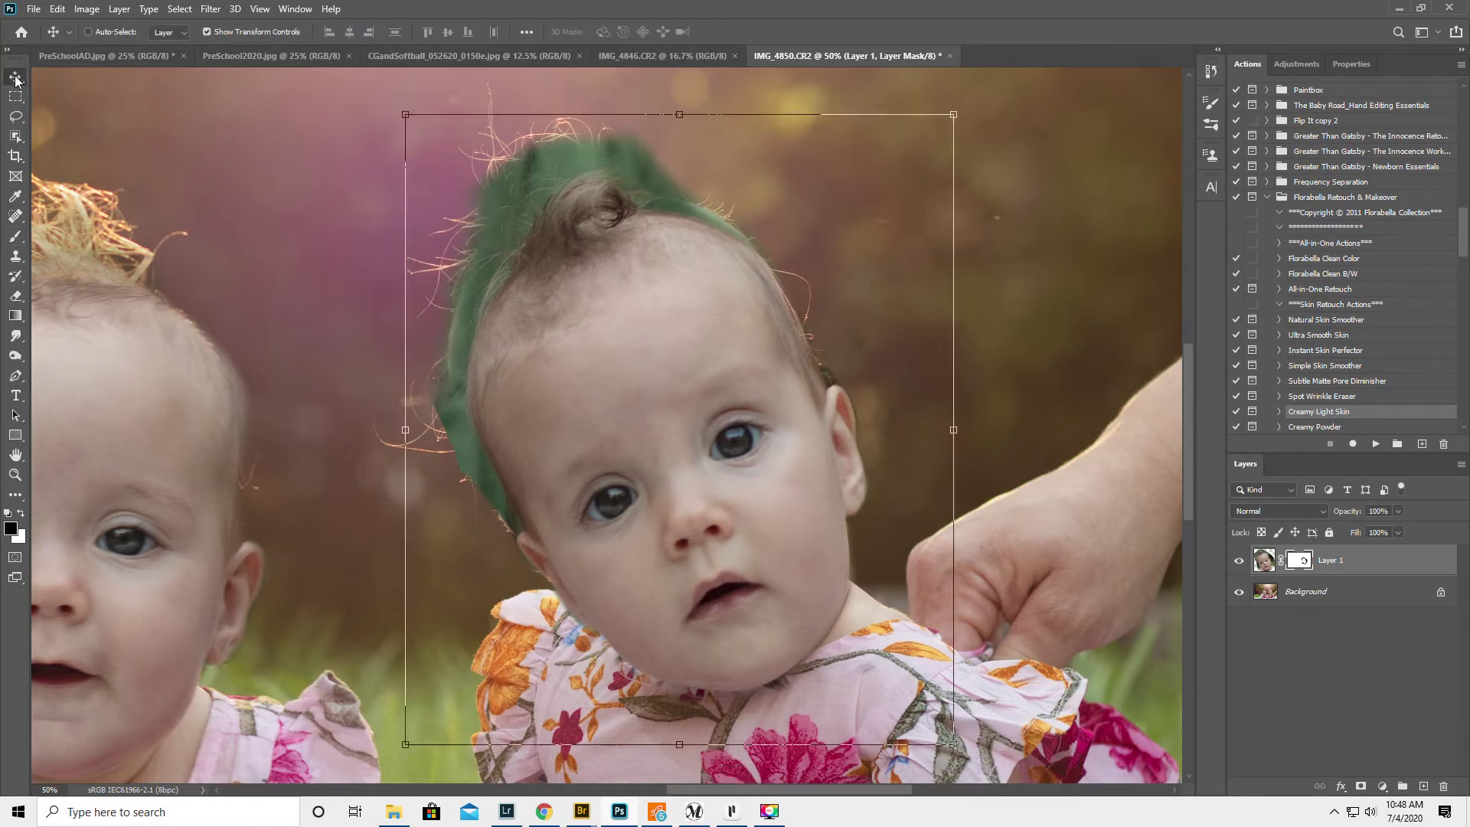
drag(405, 112, 389, 102)
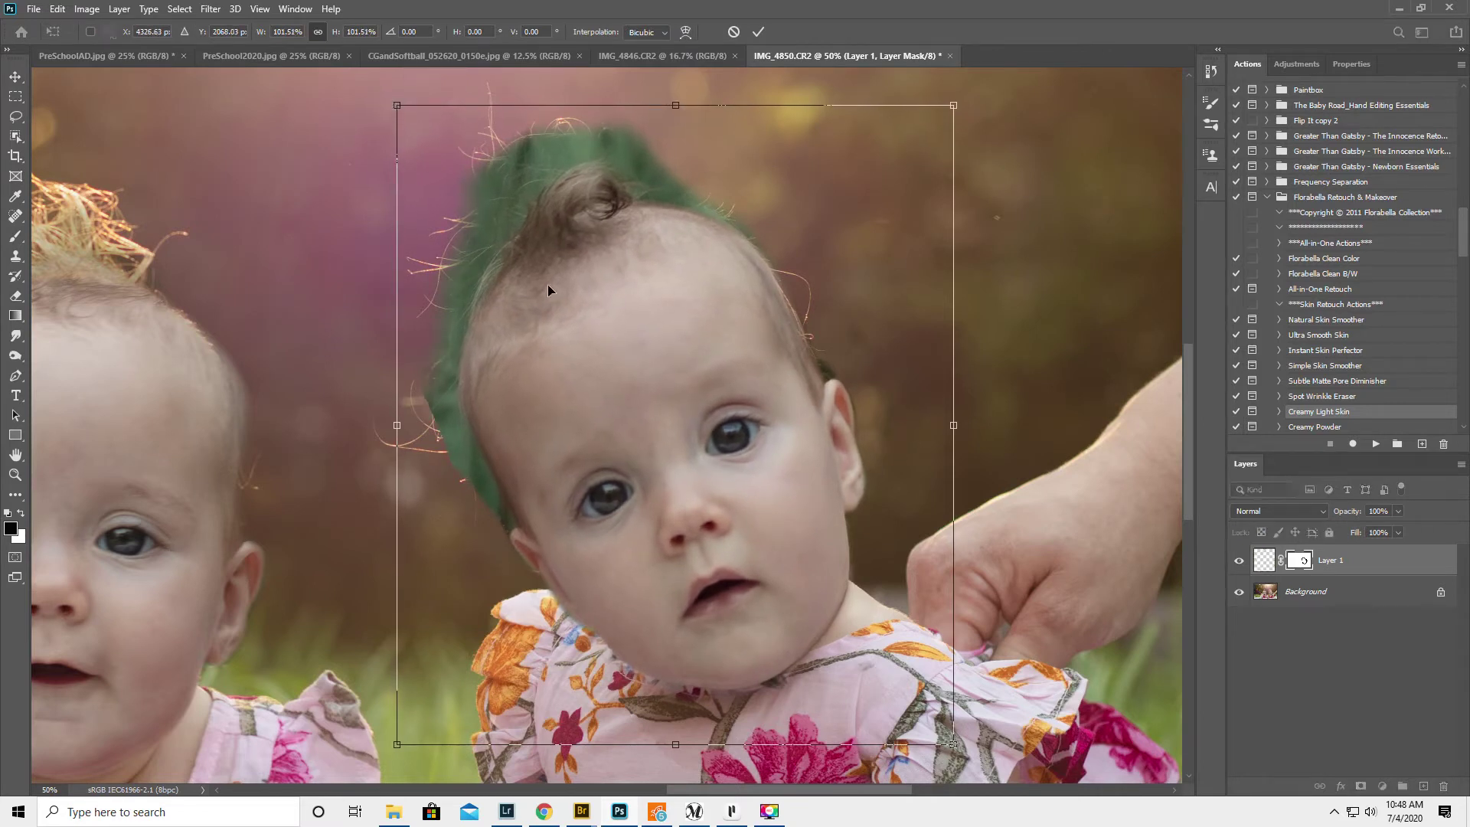
click(16, 236)
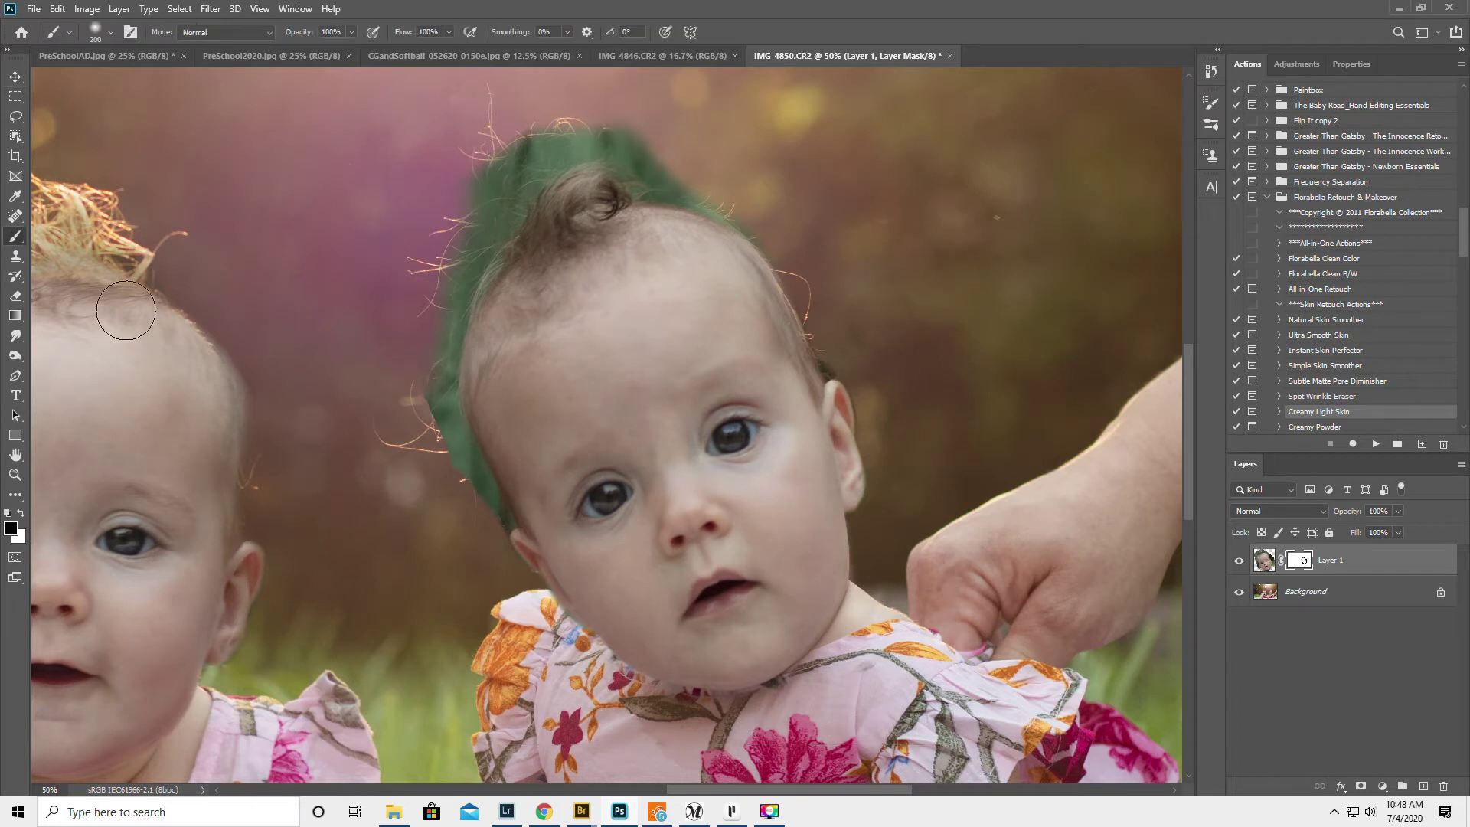
Mask the green edge along the temple, ear and jaw facing the other baby, using progressively smaller black brushes
drag(417, 387, 451, 473)
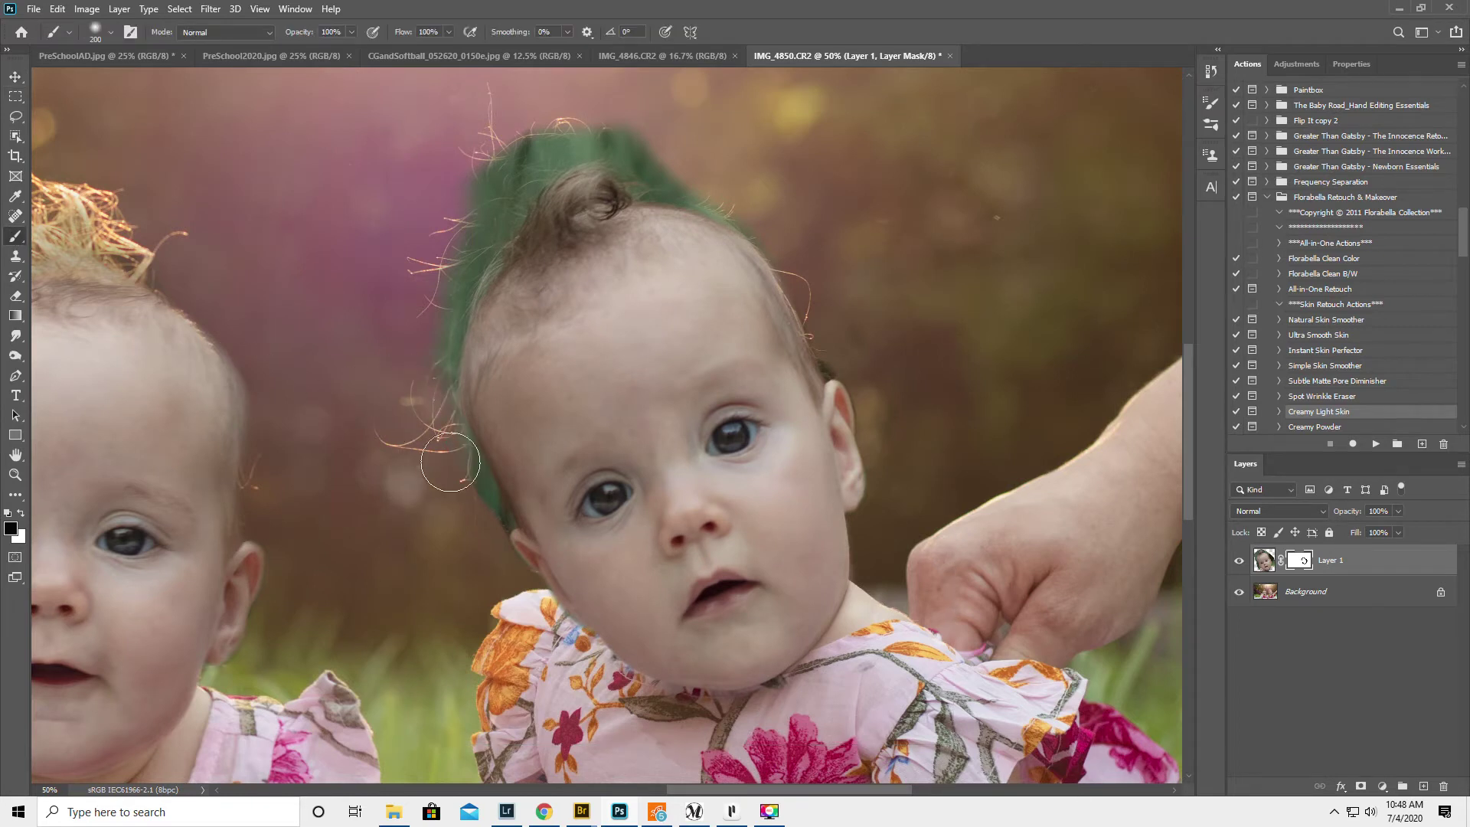
key(bracketleft)
key(bracketleft)
key(bracketleft)
key(bracketleft)
key(bracketleft)
key(bracketleft)
key(bracketleft)
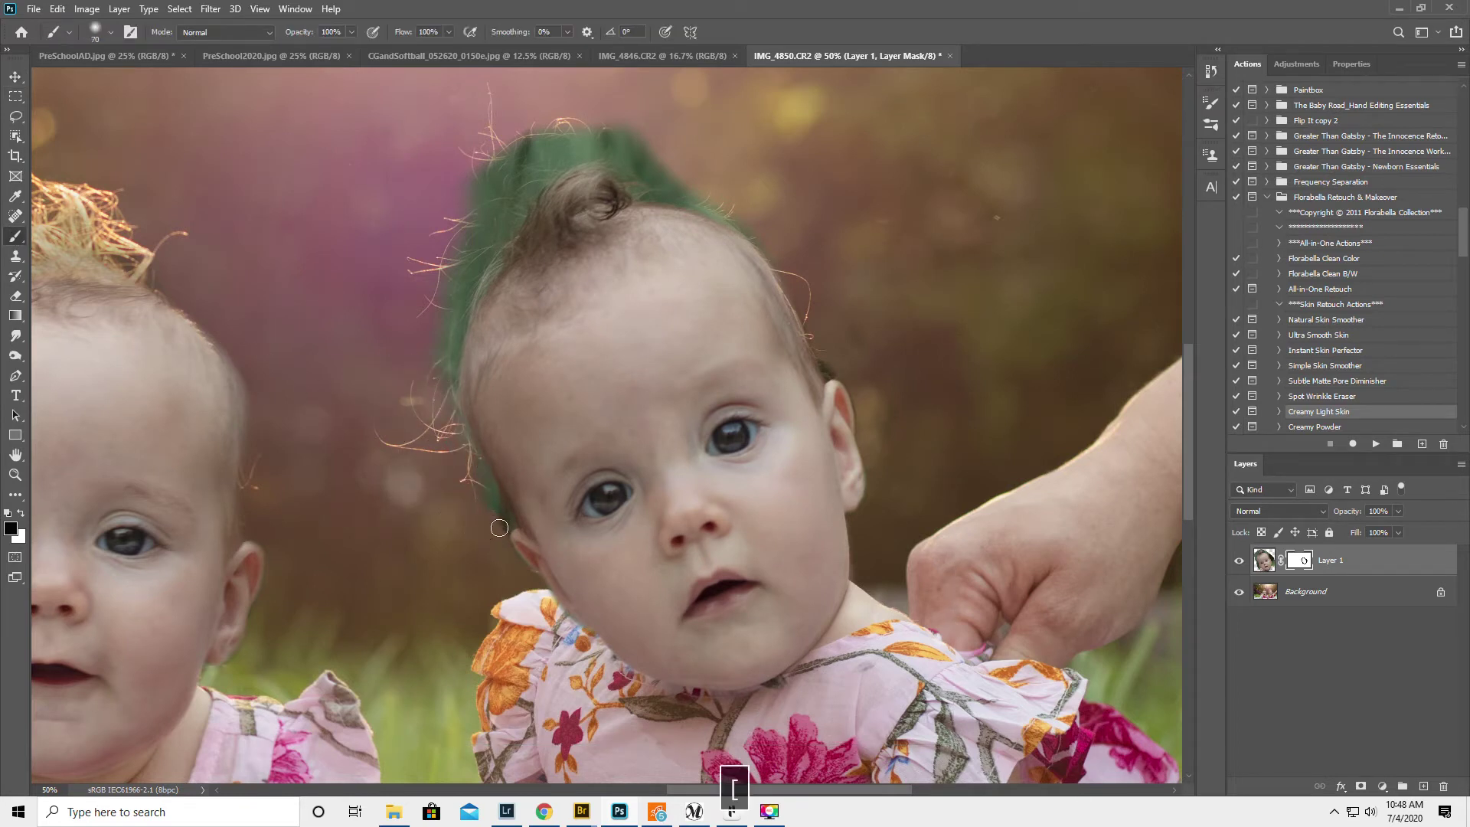
drag(504, 525, 441, 368)
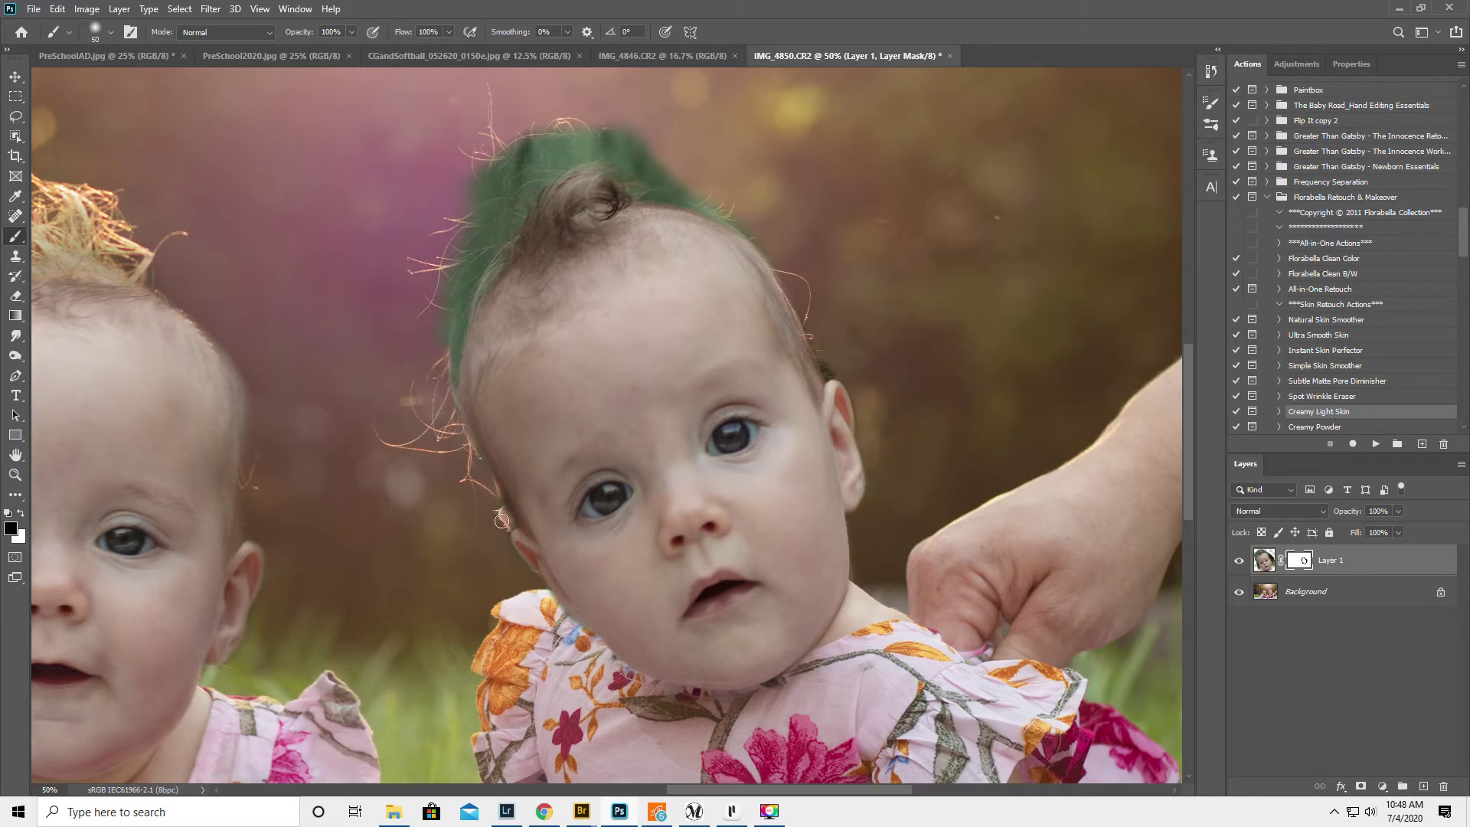
drag(504, 523, 579, 628)
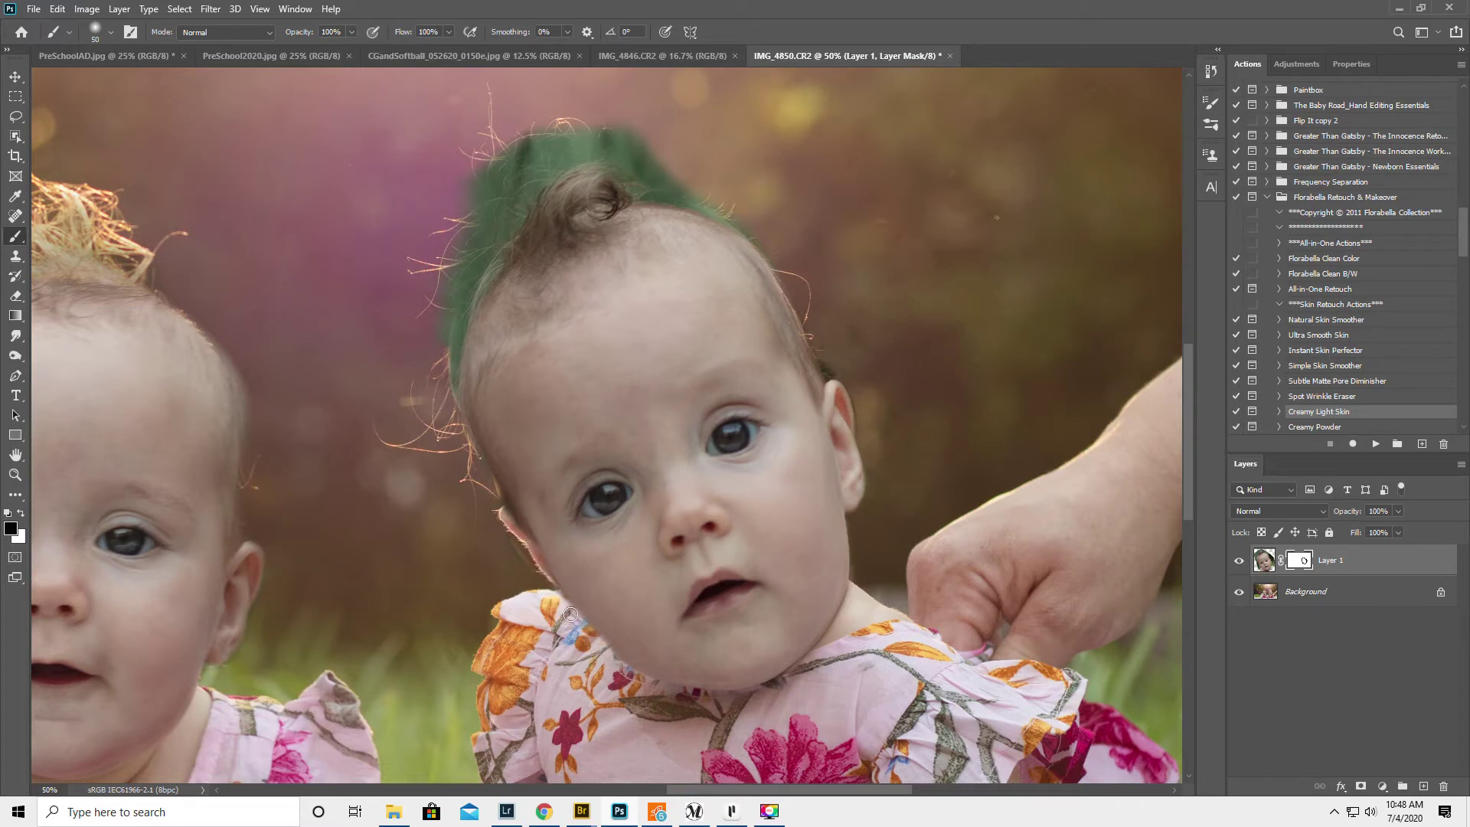
mouse_move(491, 500)
mouse_down()
mouse_move(518, 543)
mouse_move(489, 490)
mouse_up()
With a size 90 black brush, reveal the original flyaway hair from the temple up to the crown
key(bracketright)
key(bracketright)
key(bracketright)
key(bracketright)
drag(510, 524, 488, 493)
mouse_move(443, 400)
mouse_down()
mouse_move(457, 274)
mouse_move(449, 420)
mouse_move(451, 343)
mouse_move(482, 272)
mouse_move(551, 187)
mouse_move(432, 295)
mouse_move(507, 193)
mouse_move(441, 257)
mouse_move(529, 141)
mouse_move(485, 193)
mouse_move(625, 141)
mouse_move(582, 134)
mouse_move(519, 191)
mouse_up()
drag(539, 202, 511, 202)
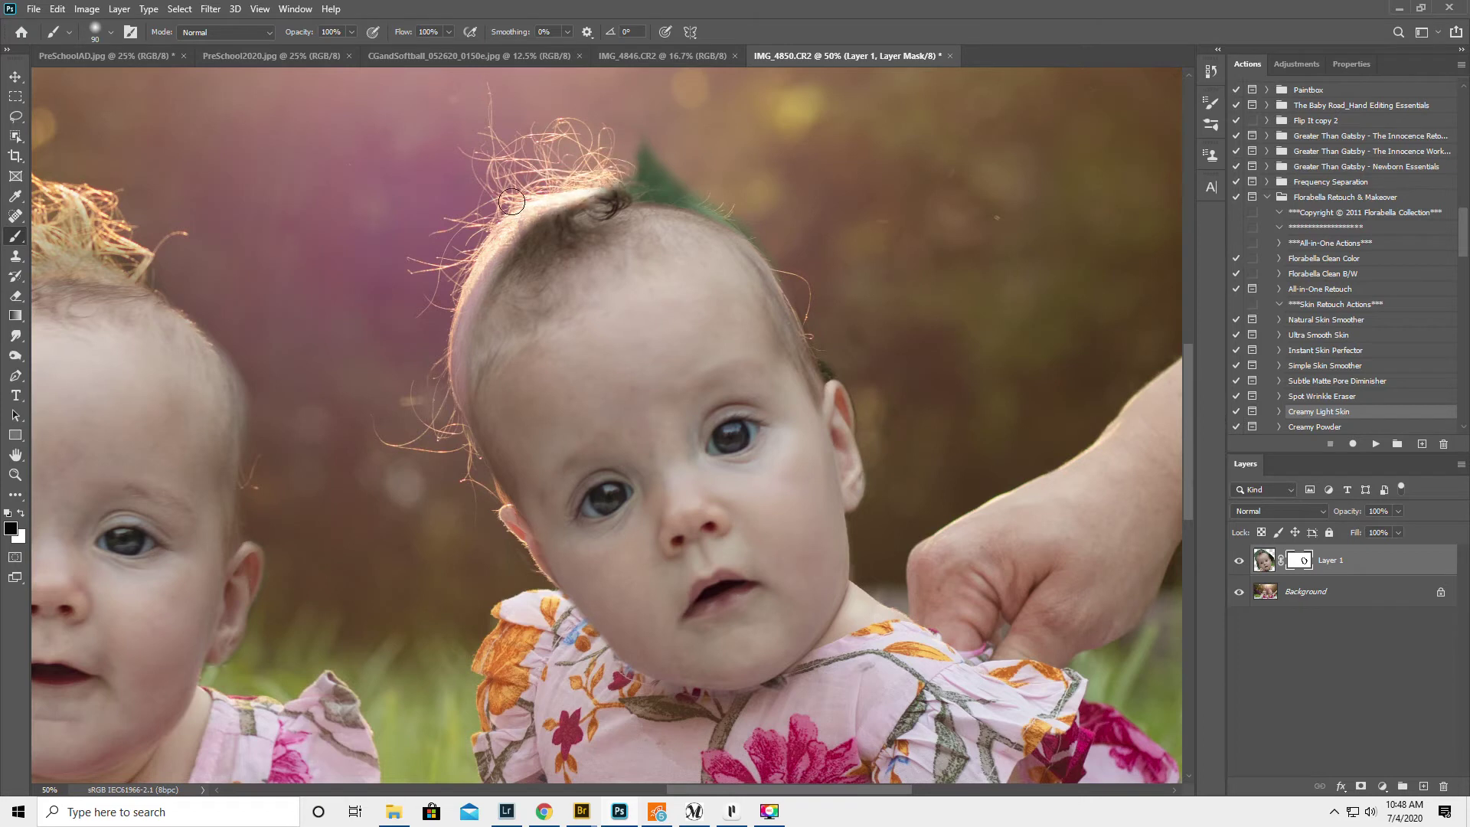
Enlarge the black brush to 175 and hide the last green patch and hair tuft above the crown
key(bracketright)
key(bracketright)
key(bracketright)
key(bracketright)
mouse_move(613, 154)
mouse_down()
mouse_move(705, 169)
mouse_move(636, 151)
mouse_move(674, 165)
mouse_up()
mouse_move(789, 250)
mouse_down()
mouse_move(735, 205)
mouse_move(448, 140)
mouse_up()
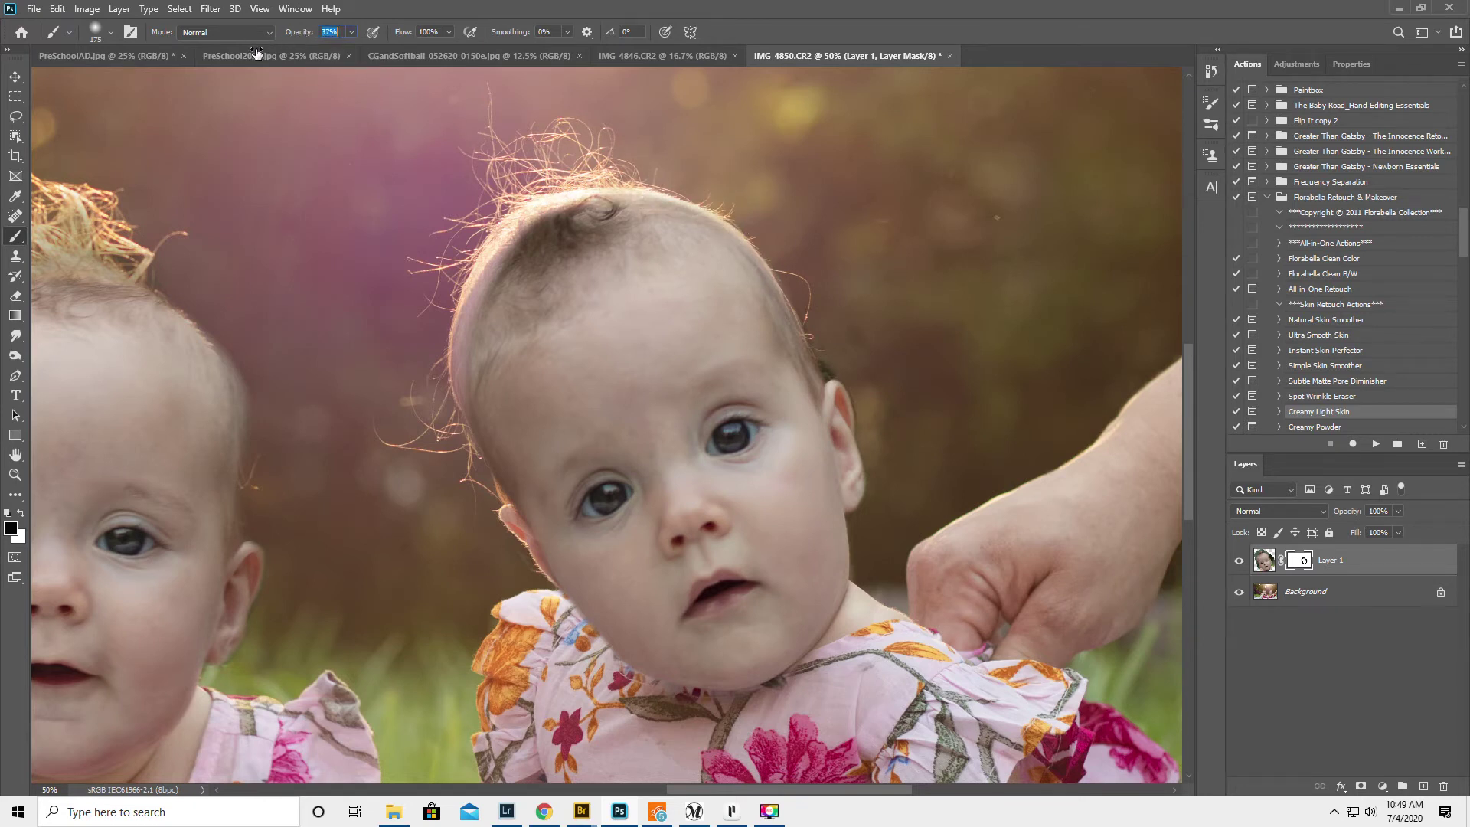
Set the brush opacity to 35% and softly blend the crown's hairline and the dark spot above the ear on the mask
text(35)
mouse_move(520, 251)
mouse_down()
mouse_move(613, 222)
mouse_move(517, 245)
mouse_move(592, 218)
mouse_move(512, 265)
mouse_move(621, 235)
mouse_move(573, 217)
mouse_move(561, 253)
mouse_move(559, 216)
mouse_move(506, 280)
mouse_move(586, 257)
mouse_move(574, 268)
mouse_move(613, 240)
mouse_move(597, 292)
mouse_move(650, 308)
mouse_move(610, 266)
mouse_move(525, 279)
mouse_move(585, 242)
mouse_move(551, 225)
mouse_move(530, 237)
mouse_move(581, 206)
mouse_move(567, 224)
mouse_move(574, 209)
mouse_move(488, 228)
mouse_up()
key(x)
key(x)
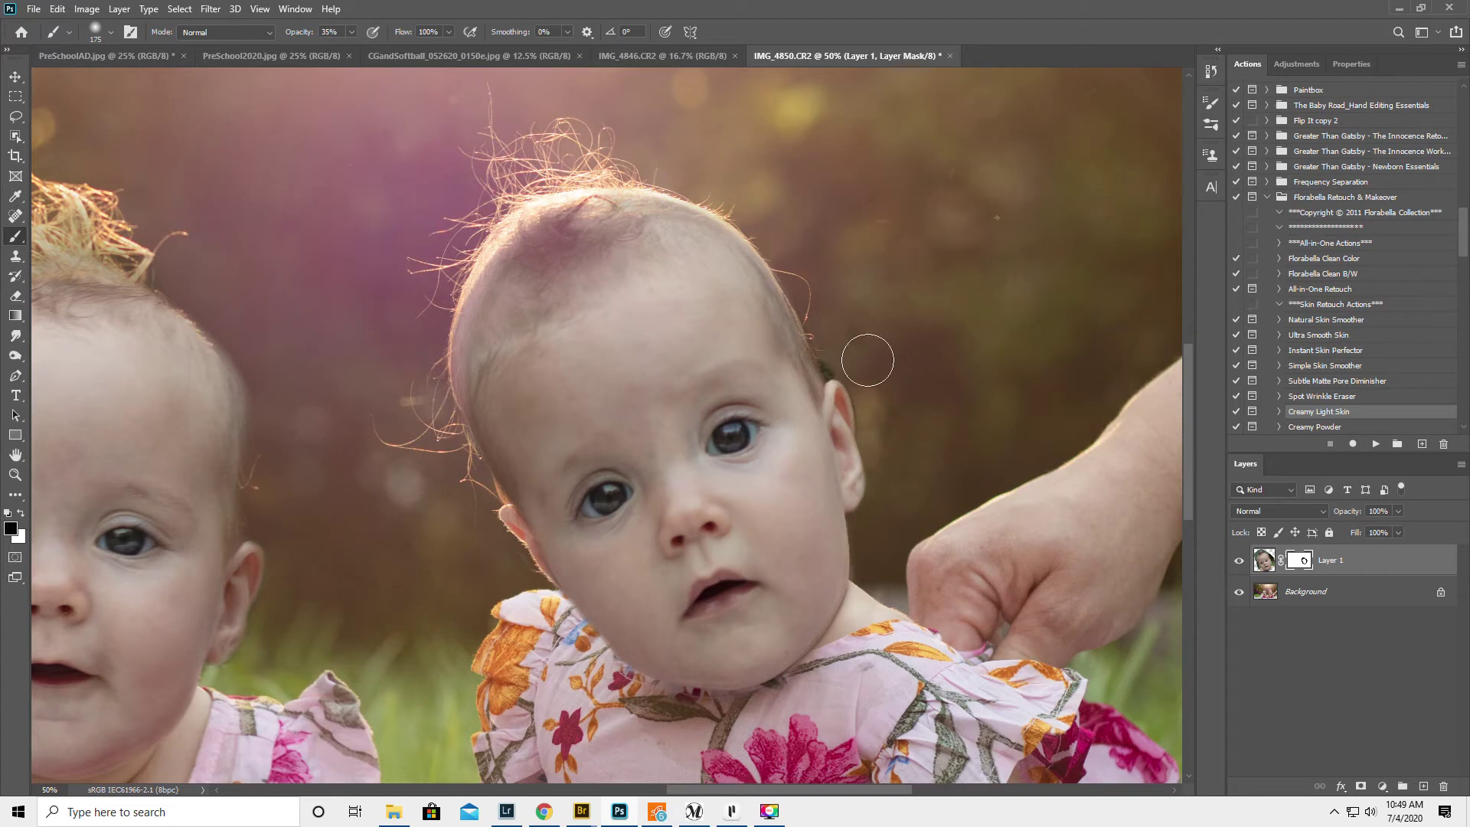
key(bracketleft)
key(bracketleft)
key(x)
key(x)
Check the whole photo, comparing the new right-hand head with the original by hiding and showing its layer
click(15, 476)
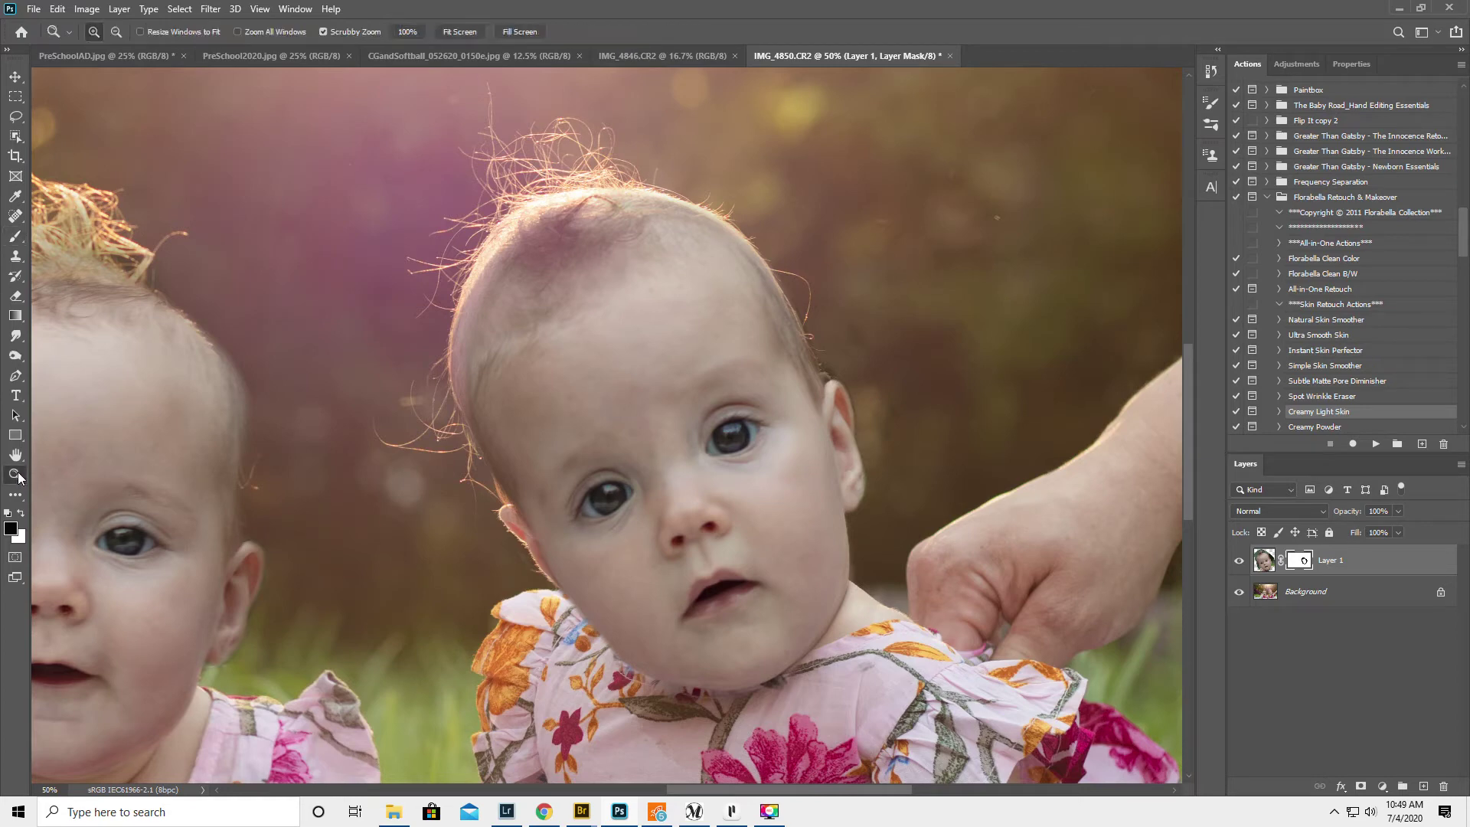
alt+click(607, 474)
alt+click(605, 515)
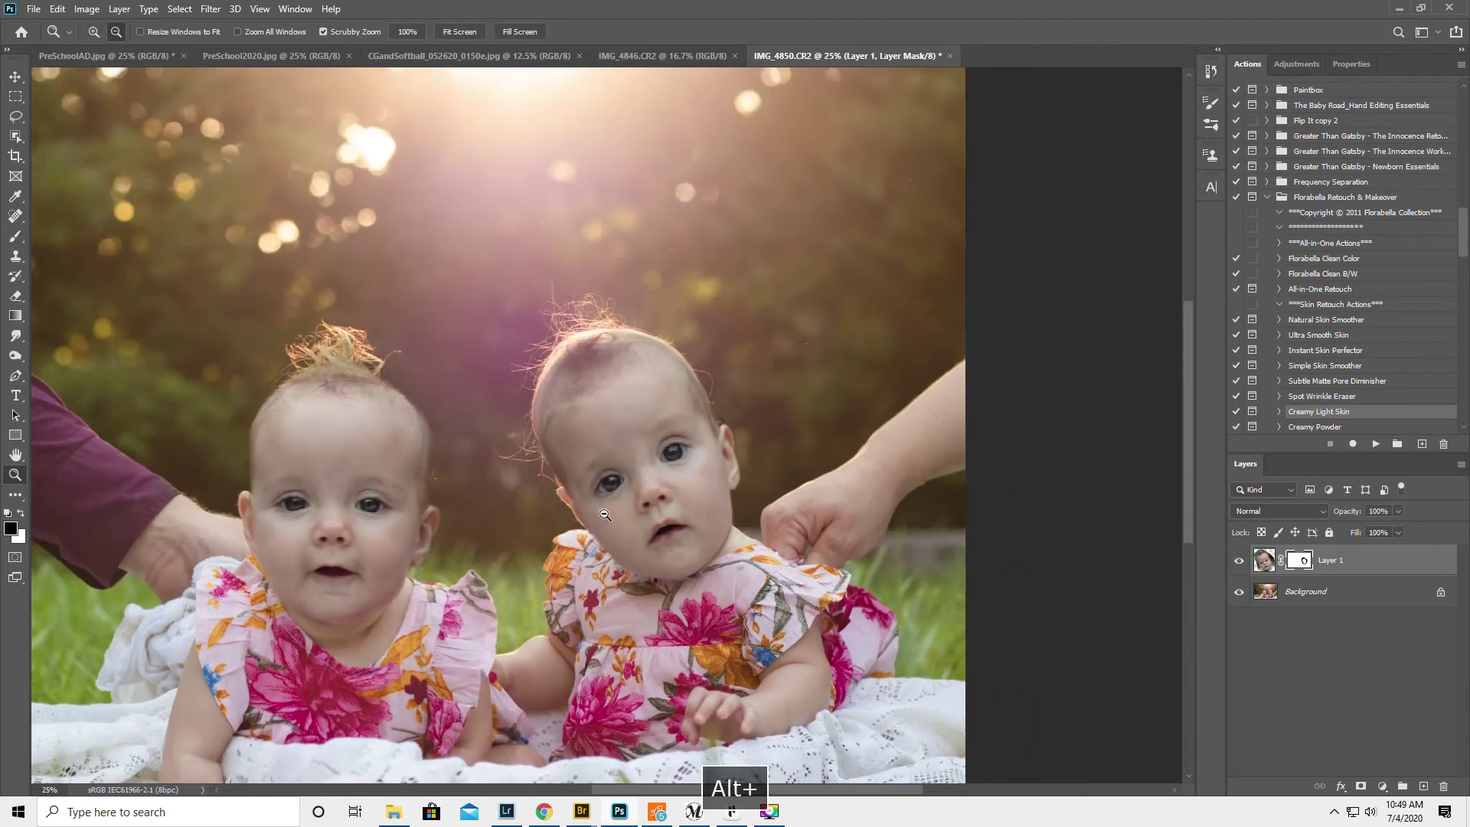
alt+click(592, 588)
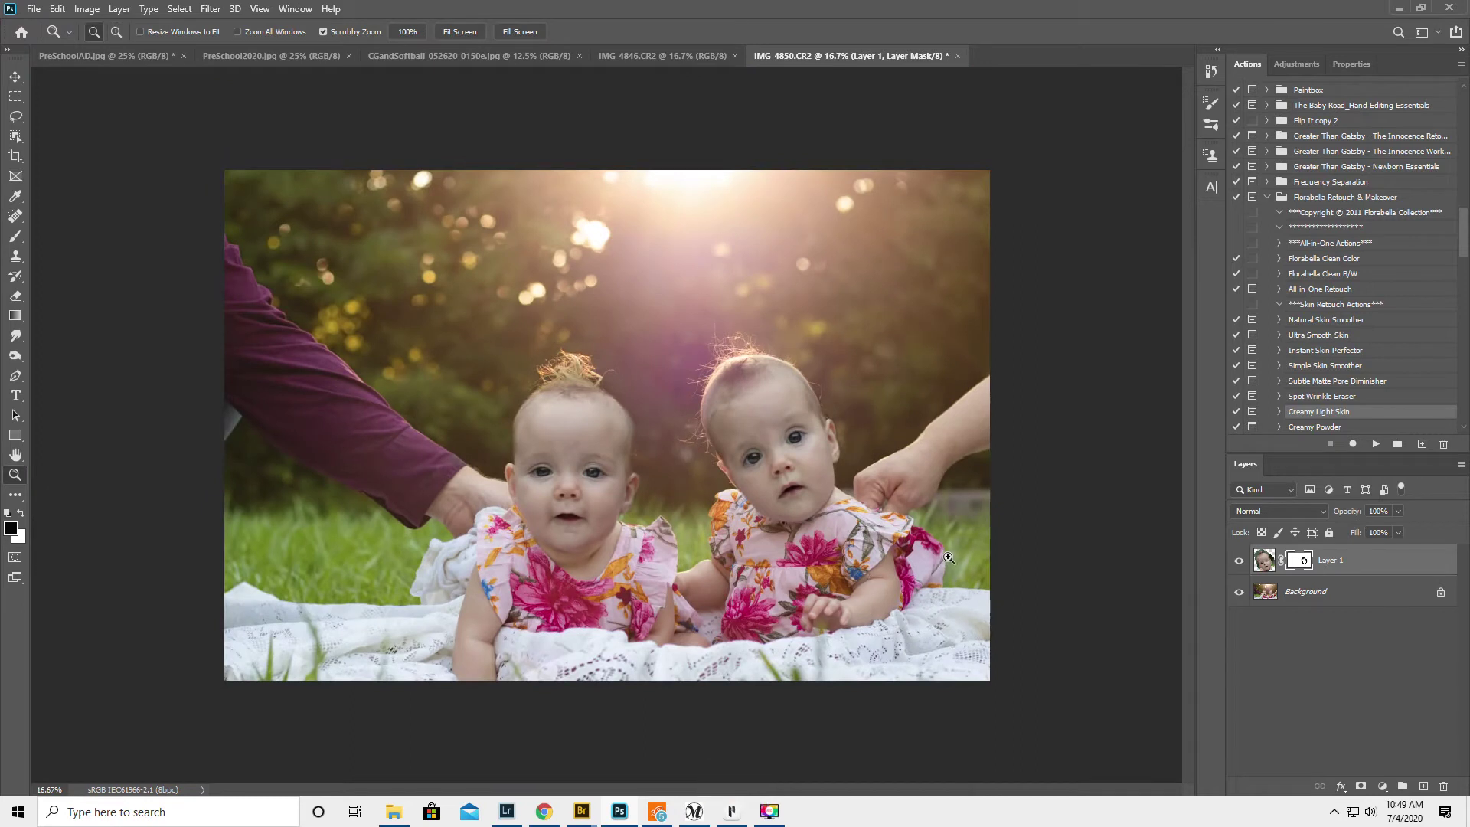
click(1239, 560)
click(1239, 560)
Touch up the mask around the right-hand baby's neckline in white and black, raising the brush opacity to 100%
click(15, 235)
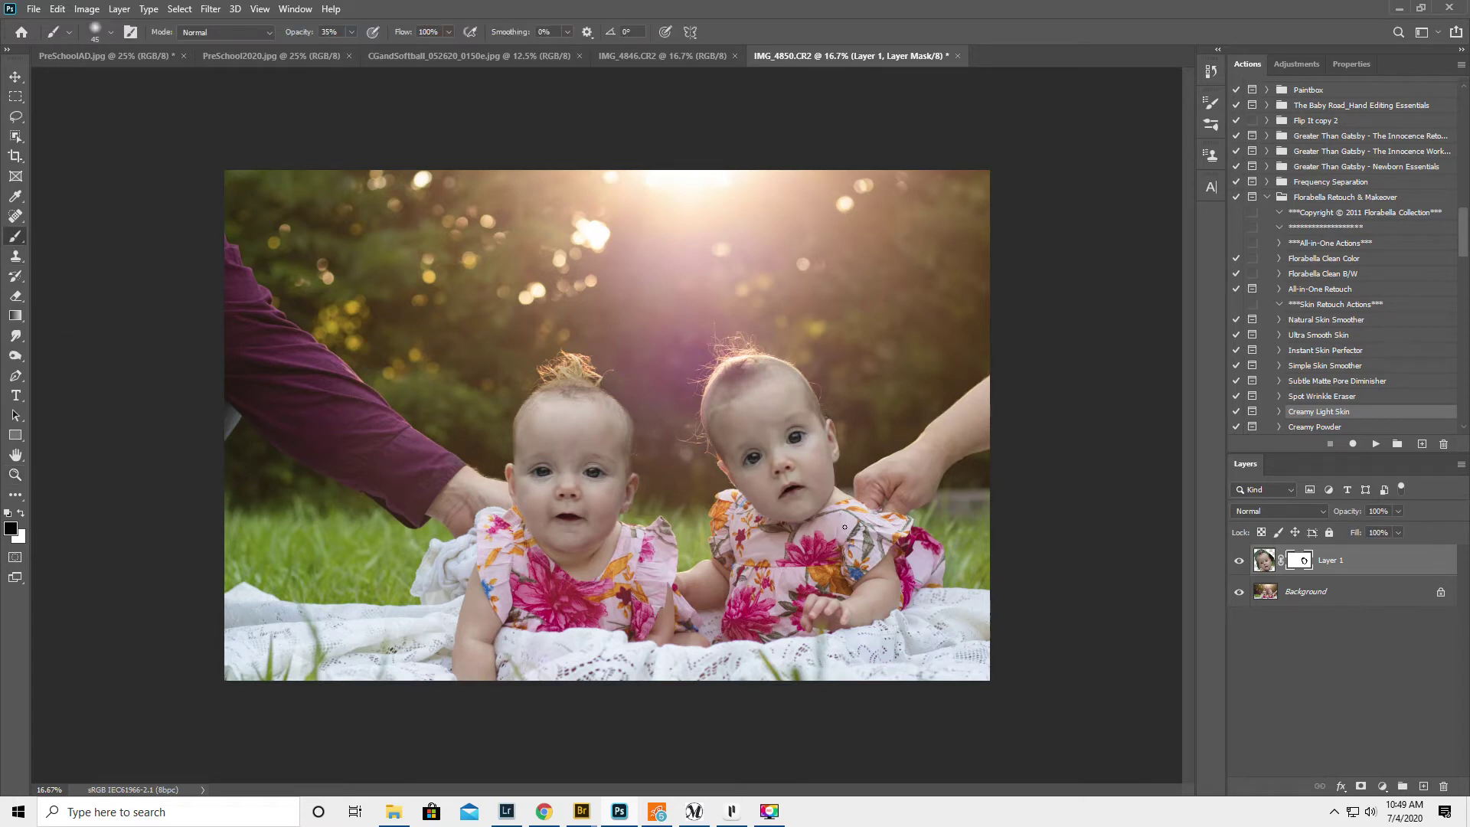
key(x)
key(bracketright)
key(bracketright)
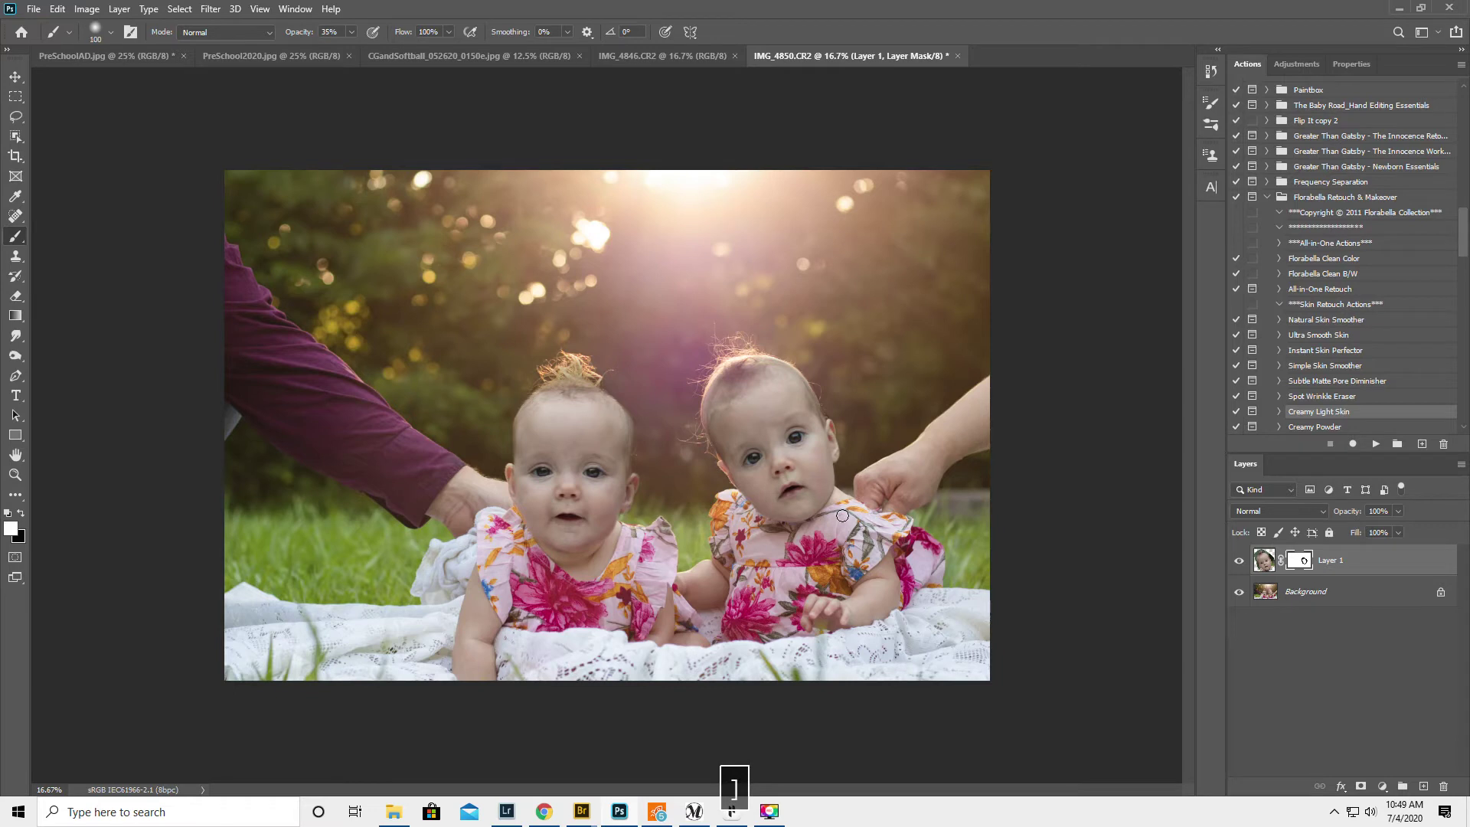
key(x)
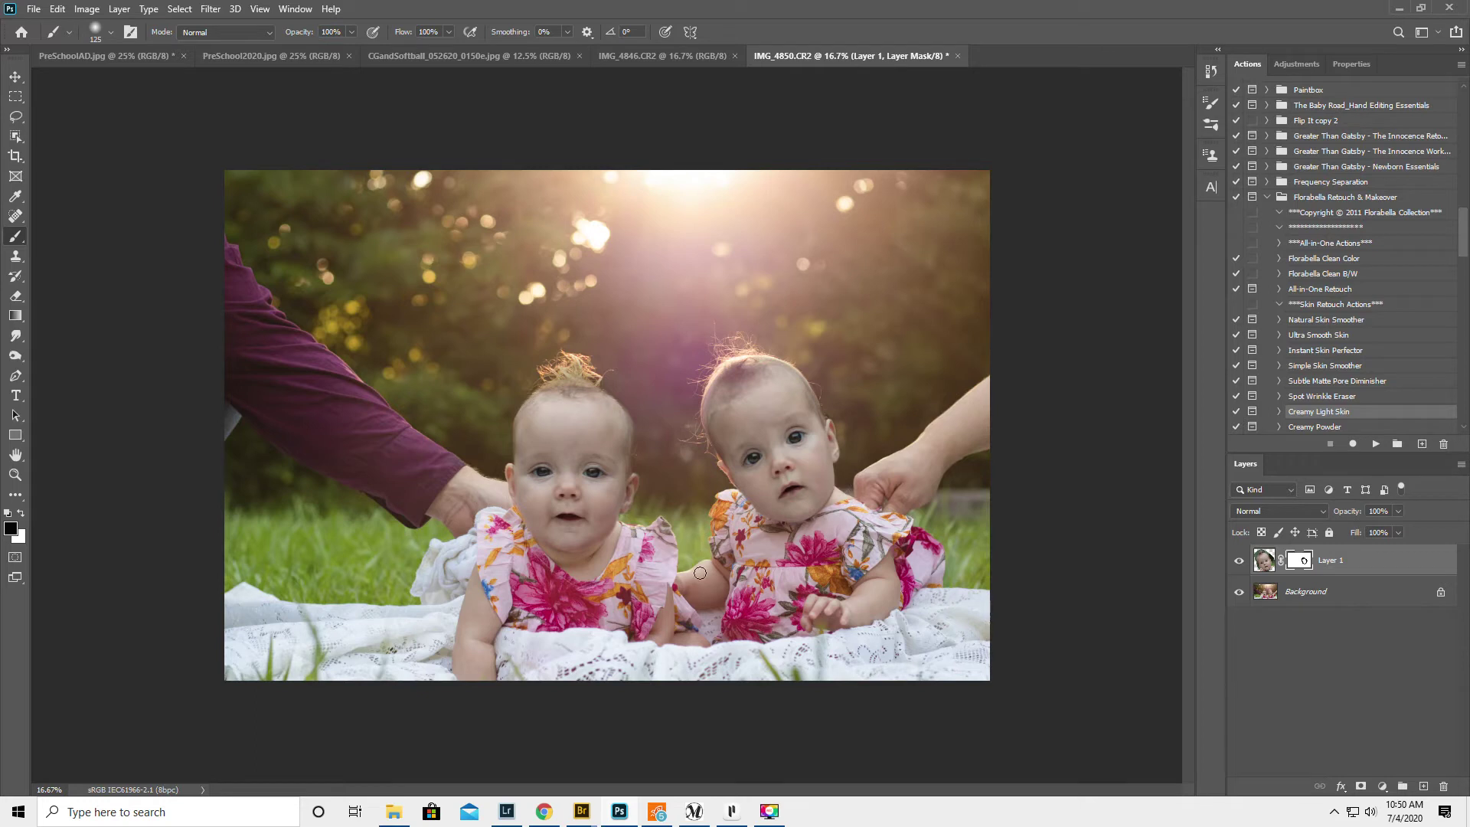
Compare the photo with and without the head layer, and flatten the image
click(1238, 562)
click(1238, 563)
click(1461, 467)
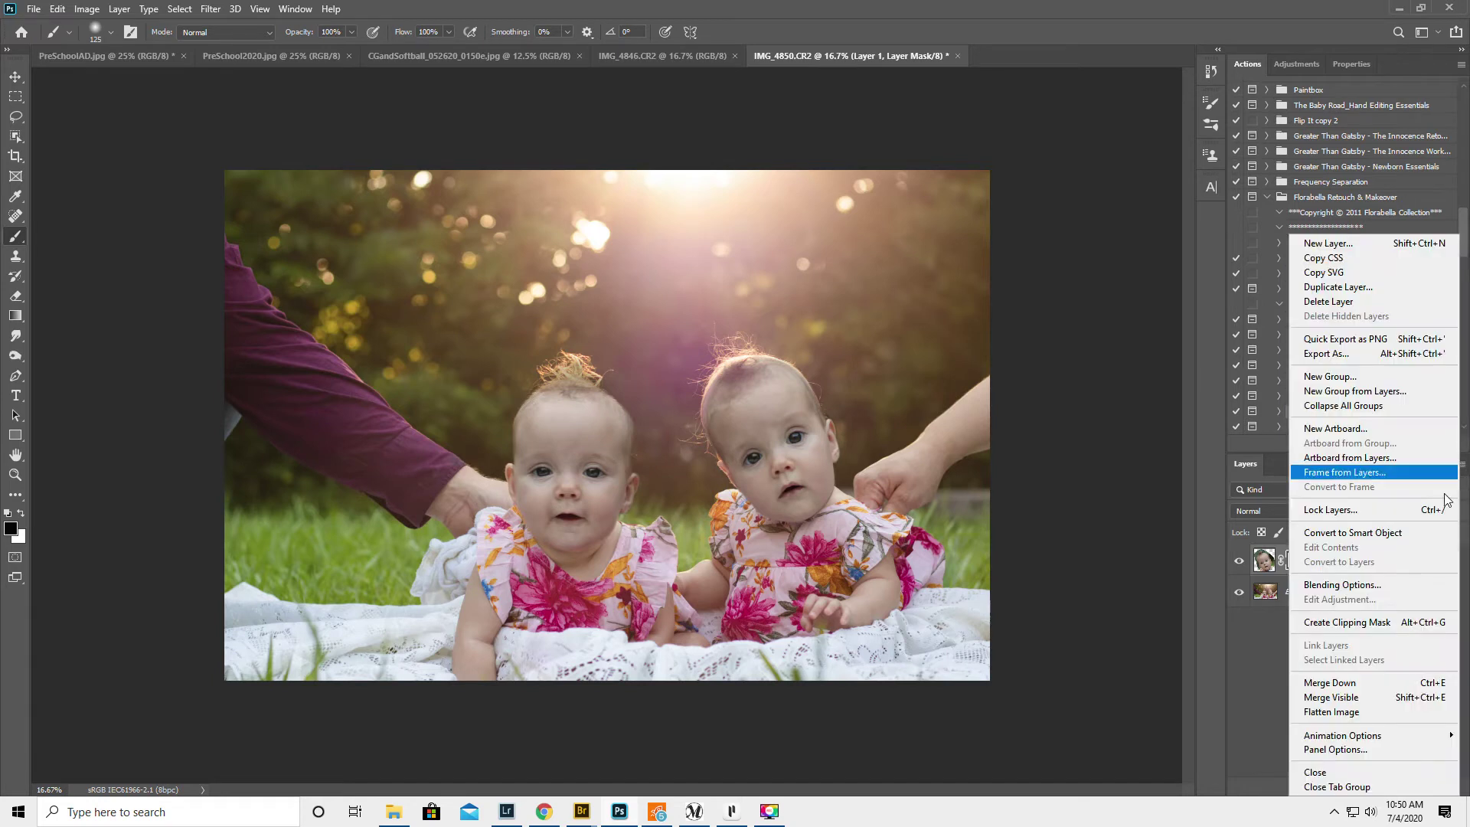
click(1383, 709)
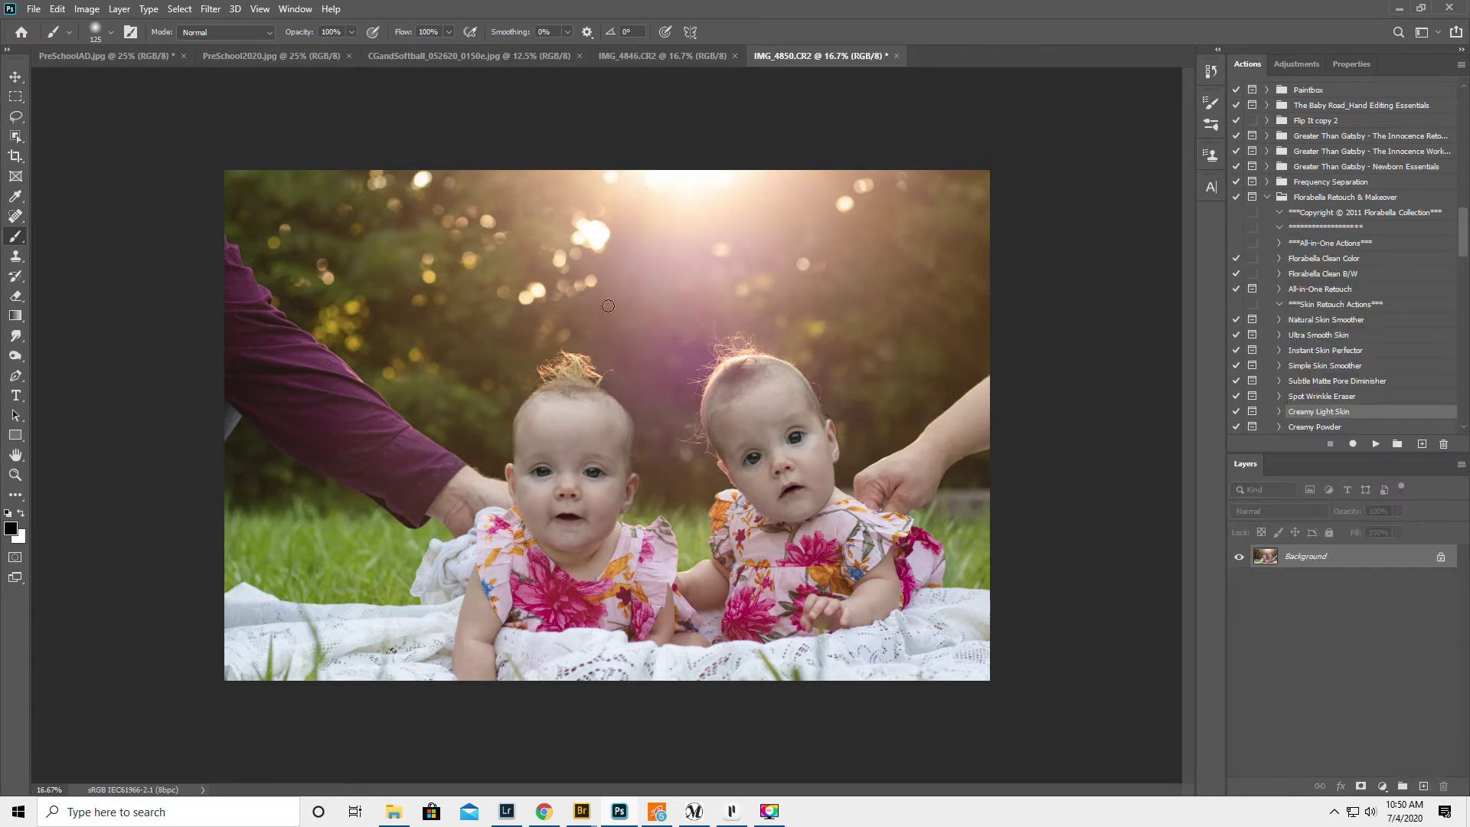
Open the Liquify filter on the flattened photo and enlarge the Forward Warp brush to 600
click(210, 10)
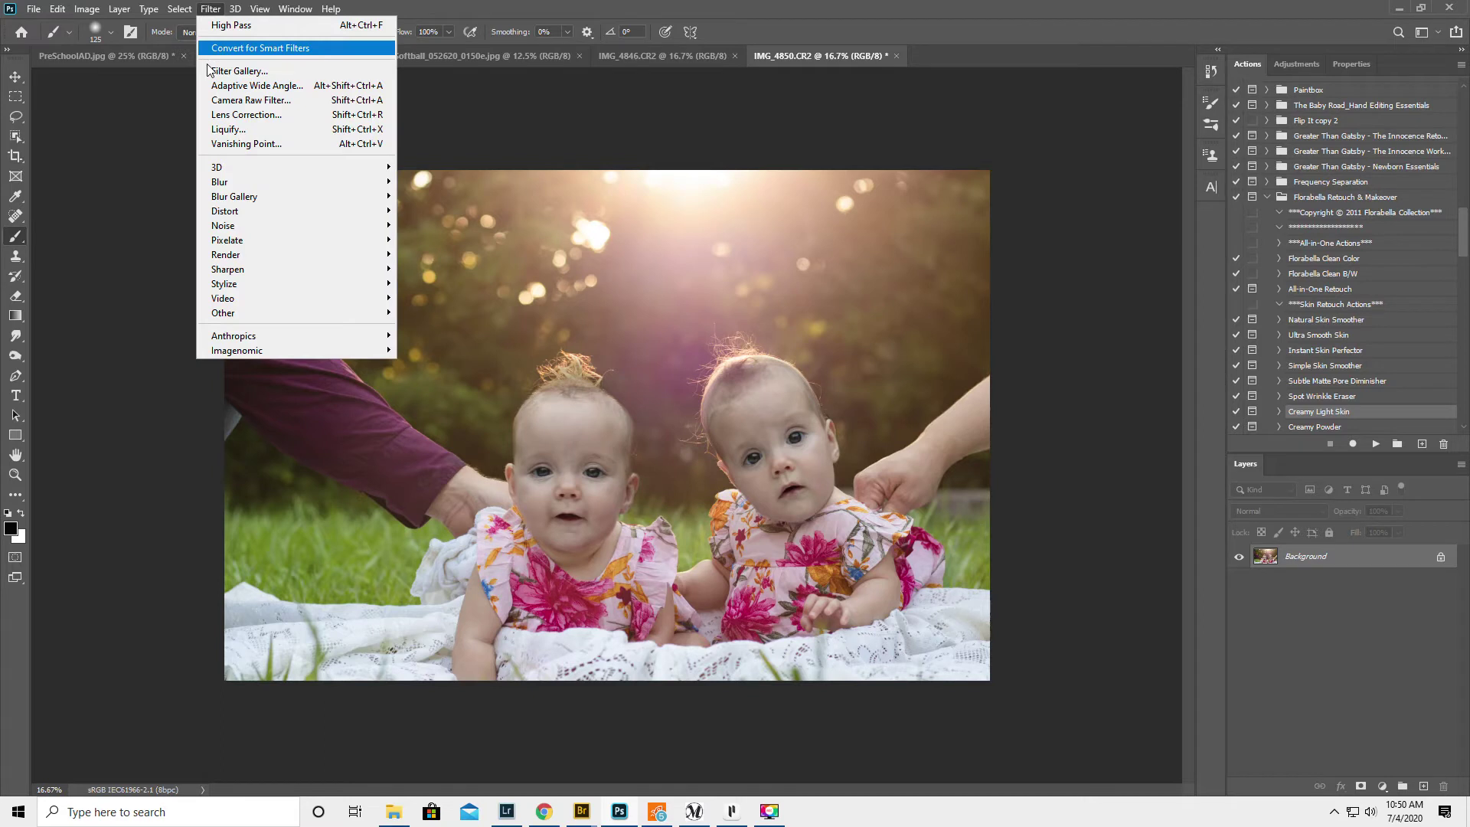
click(231, 130)
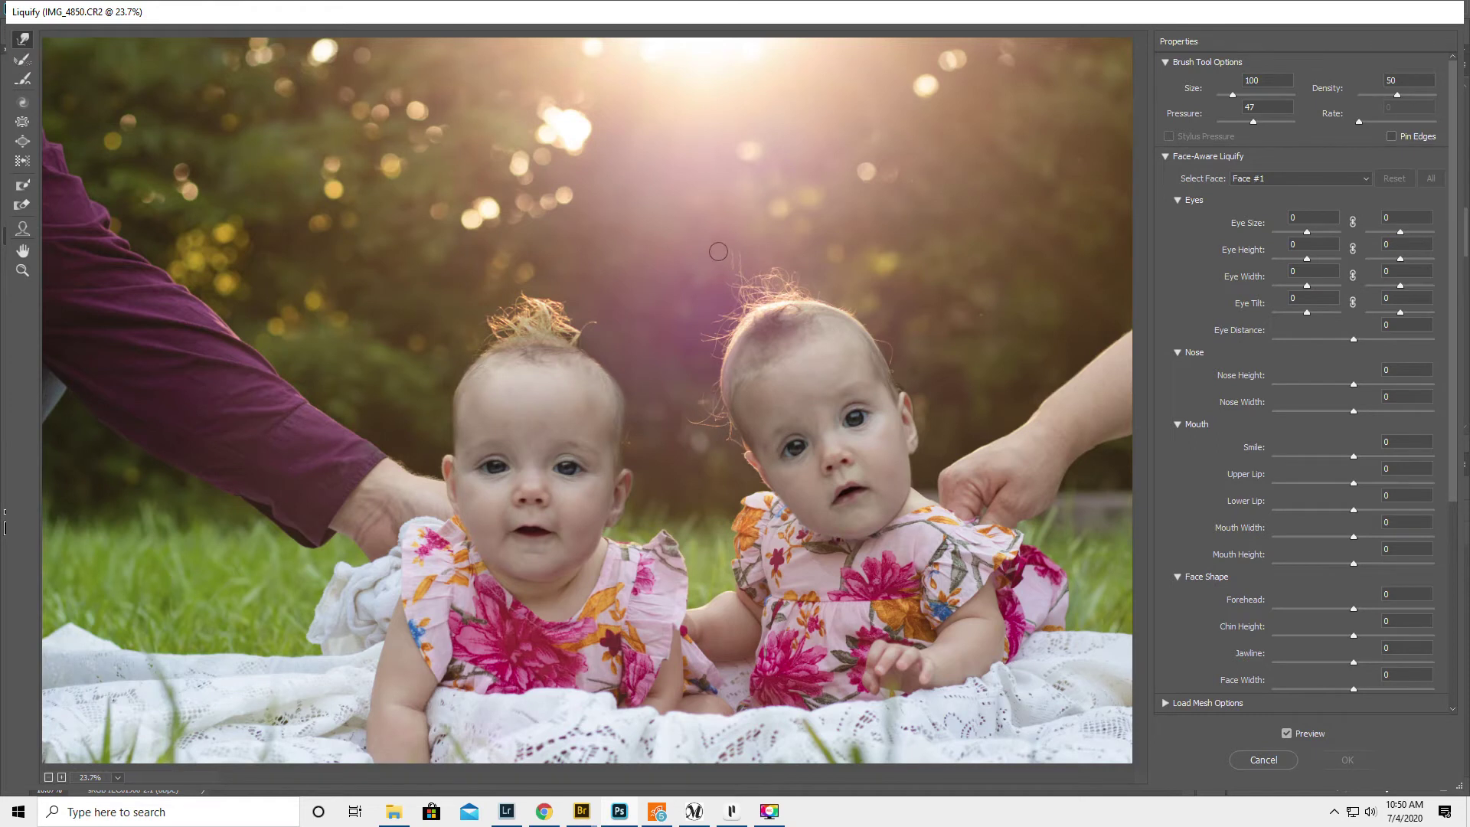
key(bracketright)
key(bracketright)
key(bracketright)
key(bracketright)
key(bracketright)
key(bracketright)
key(bracketright)
key(bracketright)
key(bracketright)
key(bracketright)
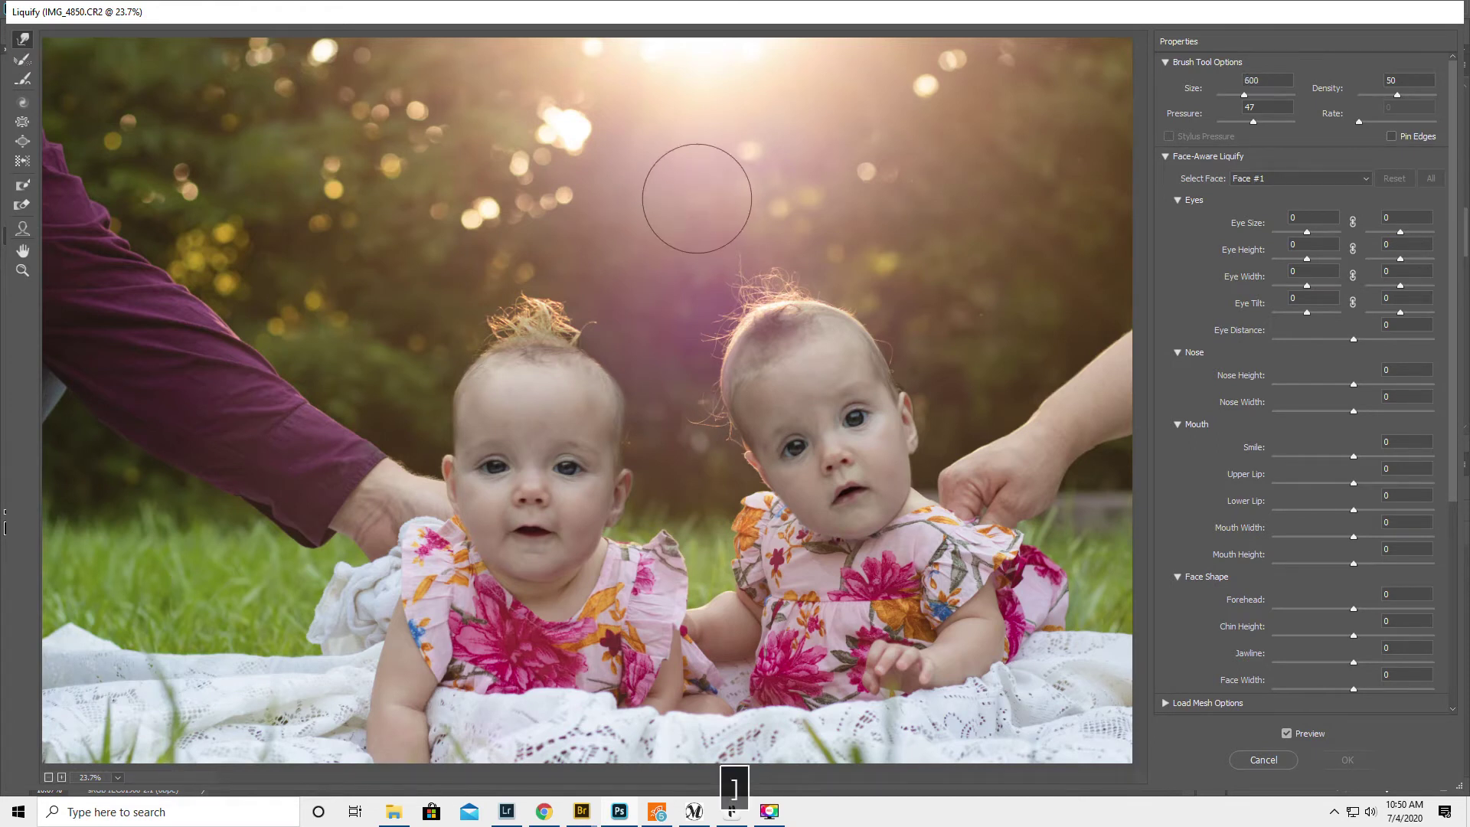
Paint a Freeze Mask over the left-hand baby's head and upper body, enlarging the brush to 800
click(22, 185)
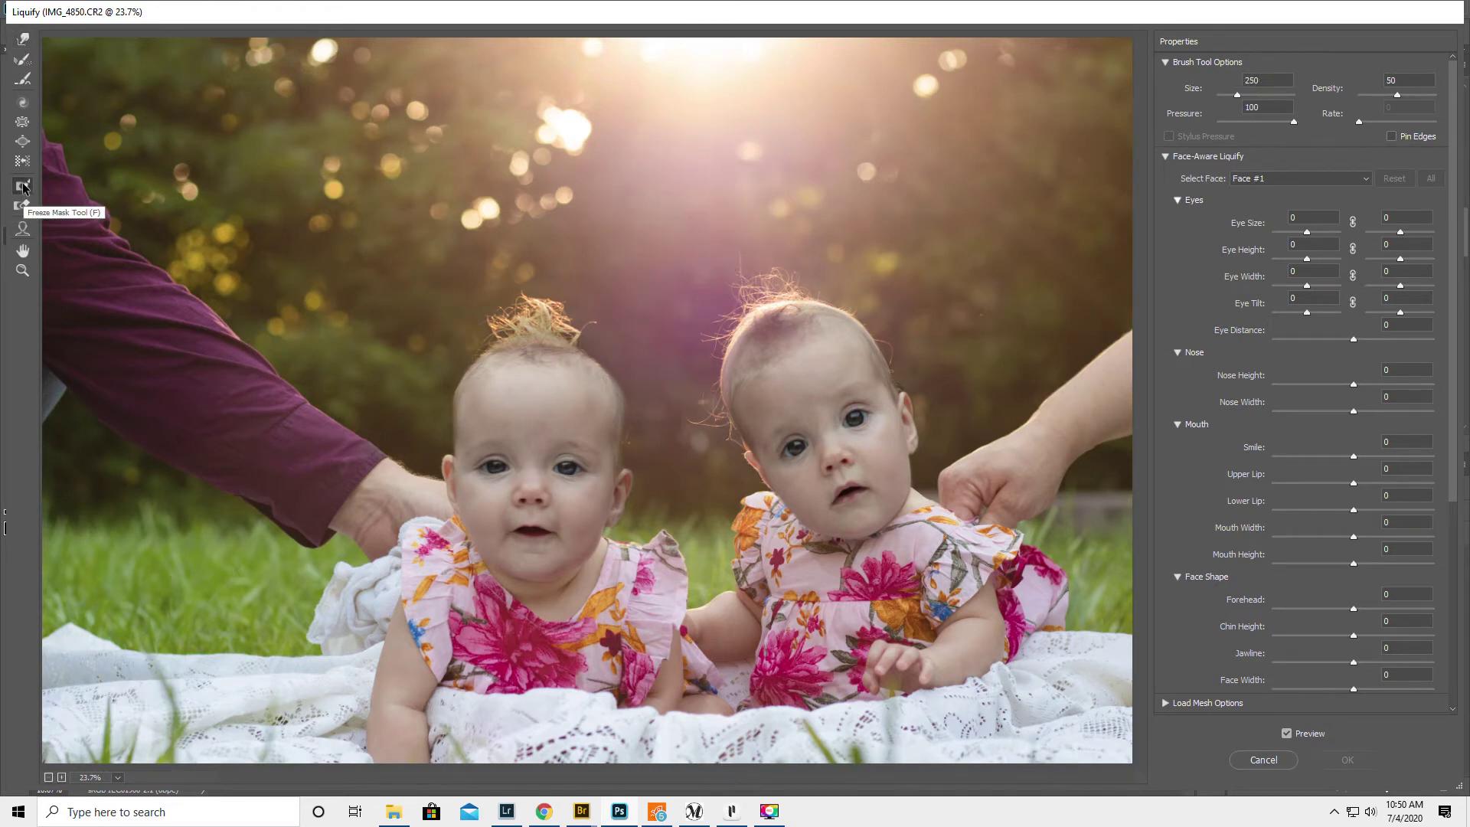
key(bracketright)
key(bracketright)
key(bracketright)
key(bracketright)
key(bracketright)
key(bracketright)
key(bracketright)
key(bracketright)
key(bracketright)
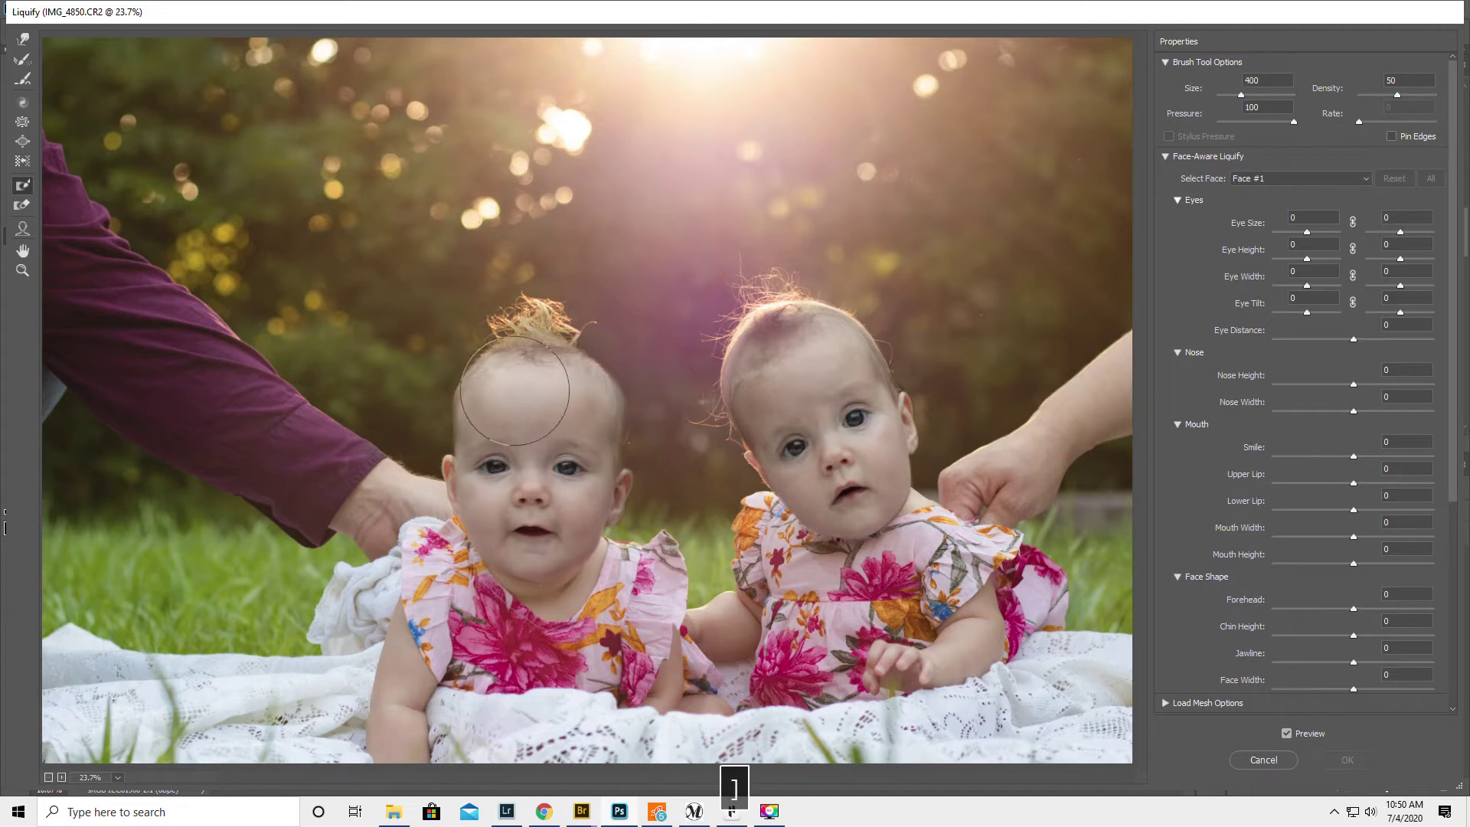
mouse_move(531, 309)
mouse_down()
mouse_move(581, 361)
mouse_move(606, 490)
mouse_move(569, 550)
mouse_move(488, 578)
mouse_move(635, 563)
mouse_move(665, 604)
mouse_move(663, 666)
mouse_up()
drag(492, 360, 448, 414)
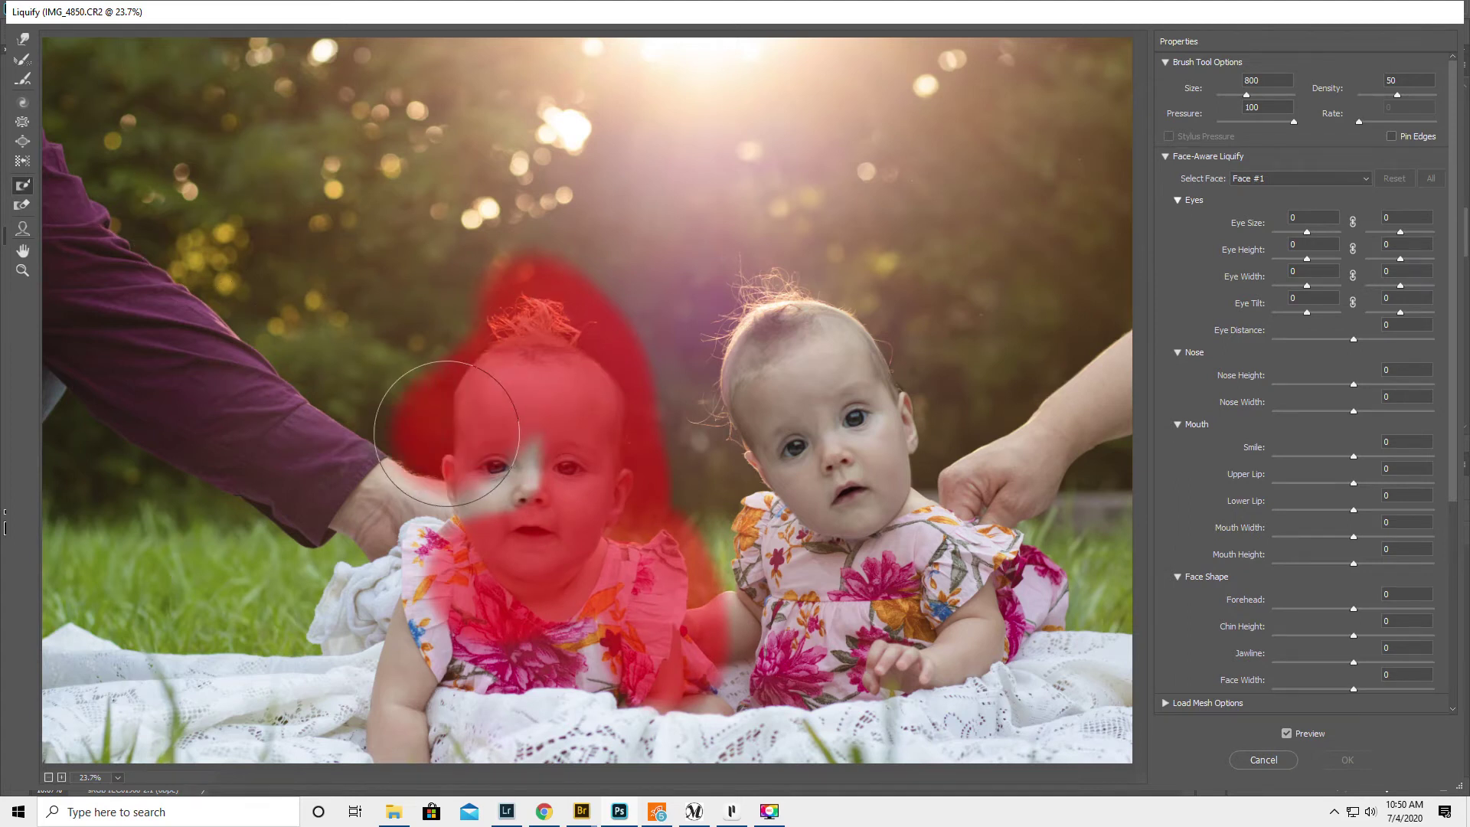
Push the top of the right-hand baby's head and hair slightly down using Forward Warp with a brush size of 1300
click(22, 39)
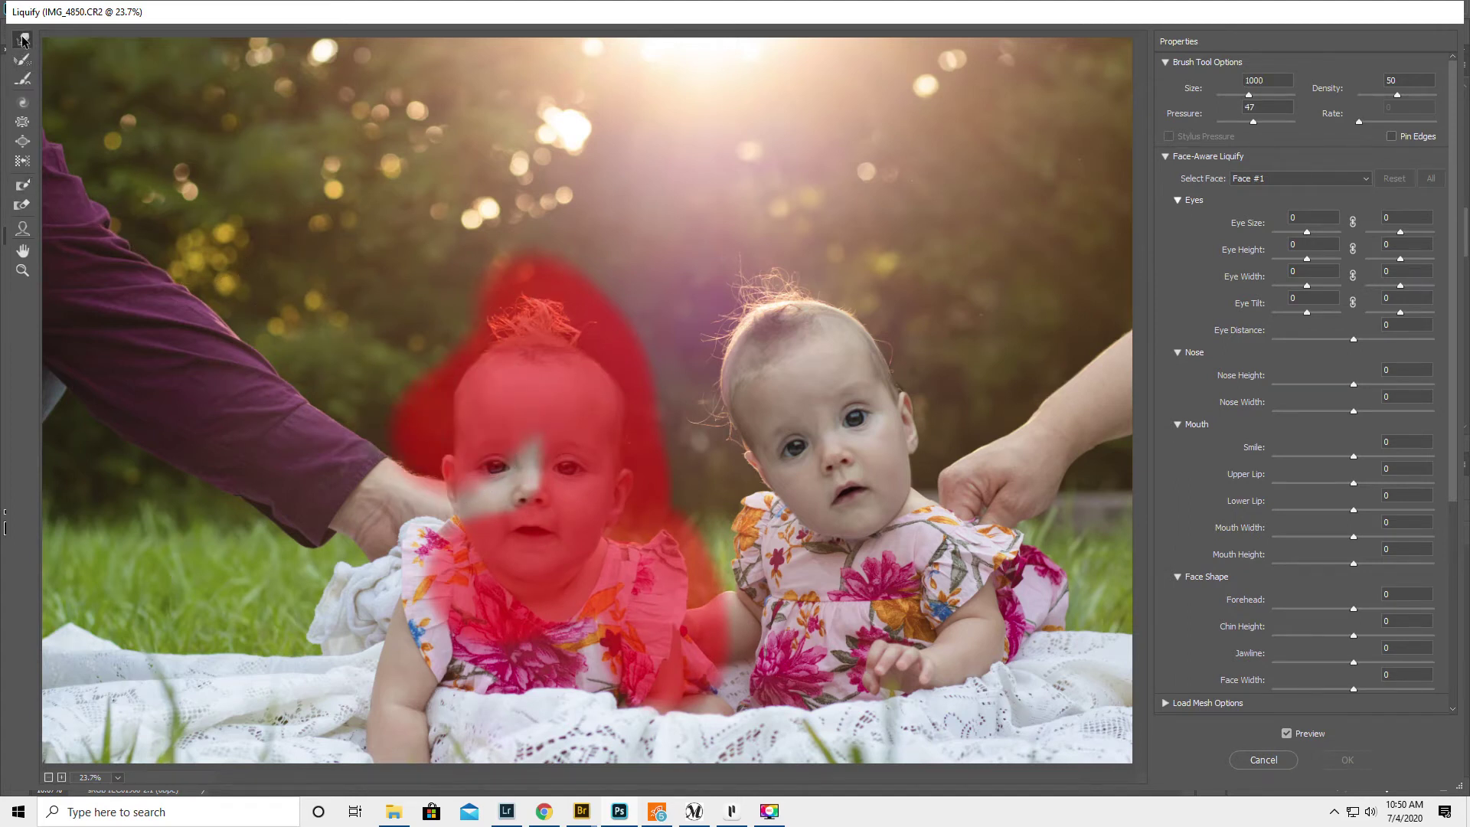
key(bracketright)
key(bracketright)
key(bracketright)
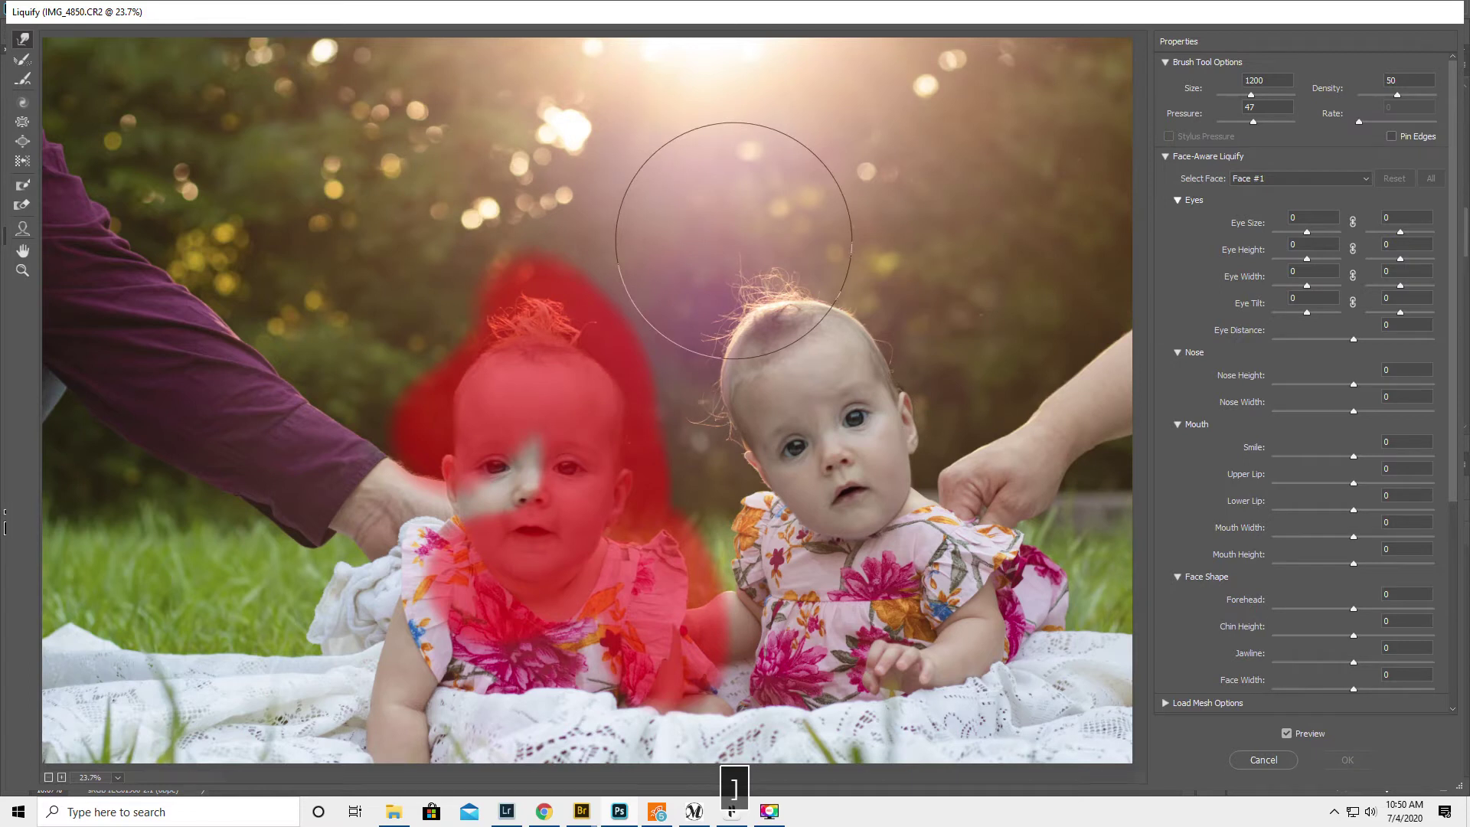
drag(740, 258, 754, 280)
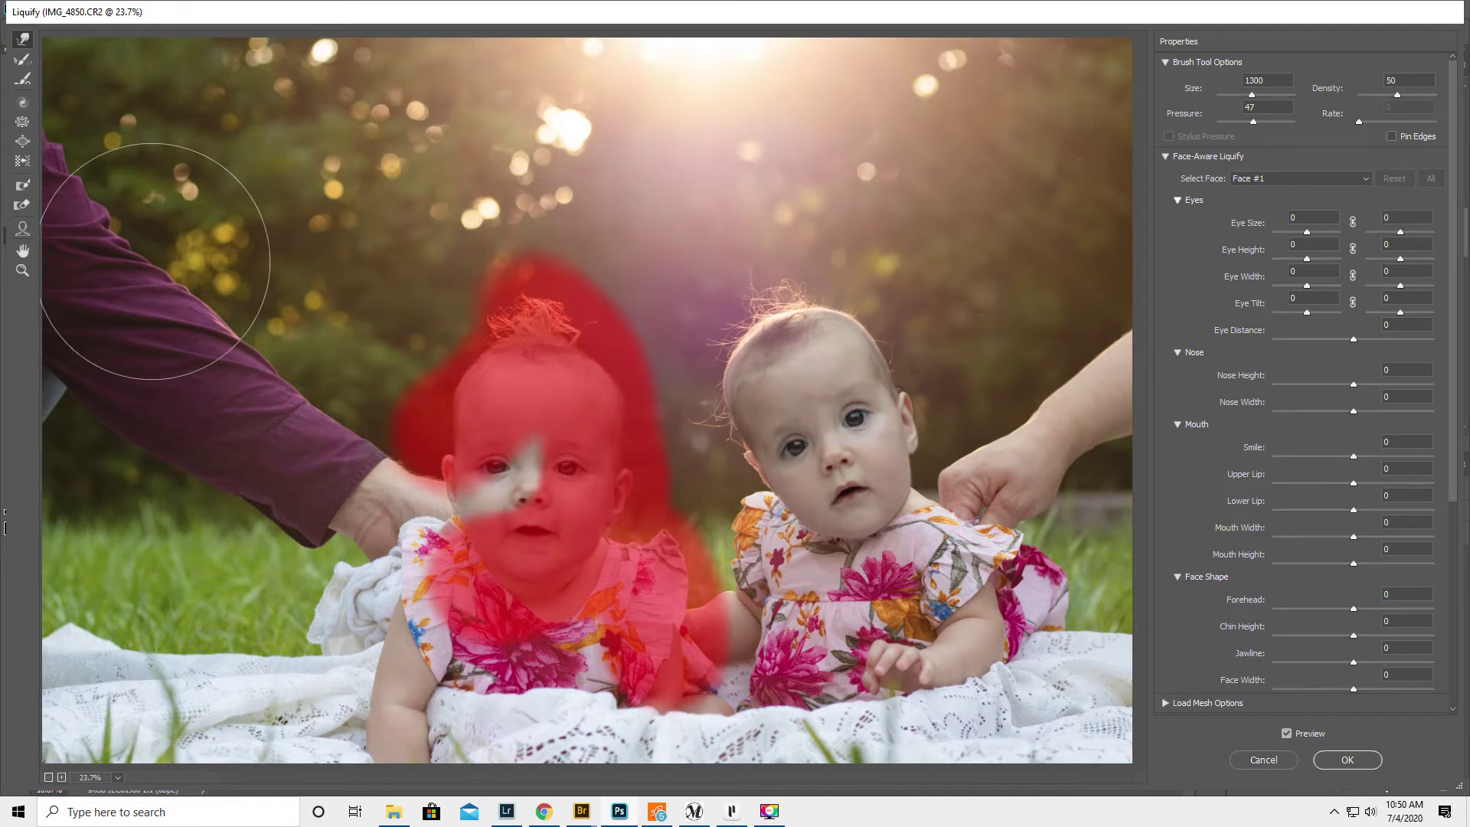
Thaw the whole frozen area over the left-hand baby with a Thaw Mask brush enlarged to 1300
click(22, 205)
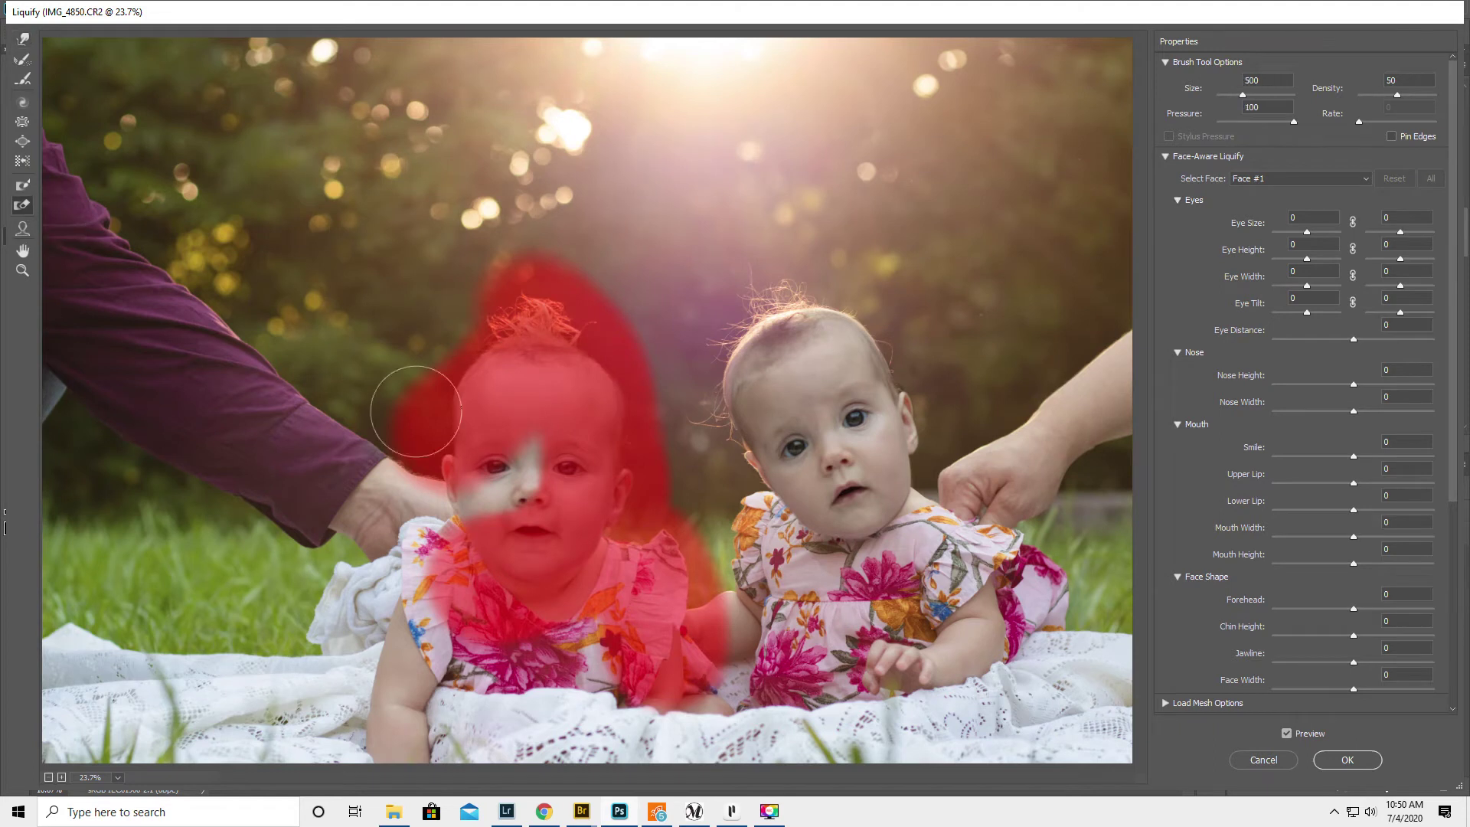
key(bracketright)
key(bracketright)
key(bracketright)
key(bracketright)
key(bracketright)
key(bracketright)
key(bracketright)
key(bracketright)
mouse_move(552, 279)
mouse_down()
mouse_move(457, 443)
mouse_move(497, 443)
mouse_move(487, 488)
mouse_move(520, 577)
mouse_move(621, 566)
mouse_move(637, 489)
mouse_move(609, 400)
mouse_move(659, 446)
mouse_move(726, 570)
mouse_move(731, 624)
mouse_up()
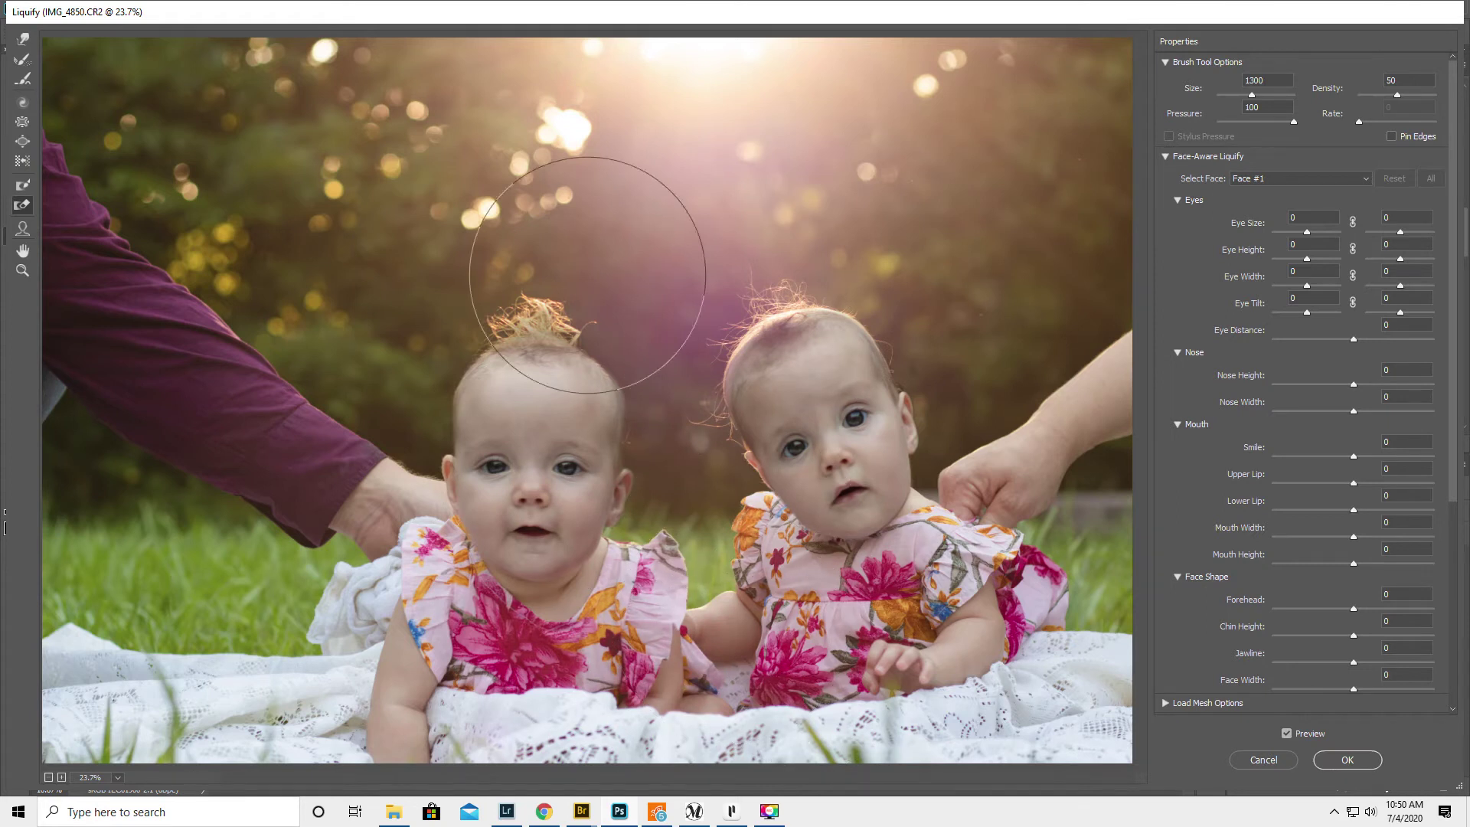
Push the left-hand baby's hair tuft in with a 300 Forward Warp brush, and apply the Liquify filter
click(23, 38)
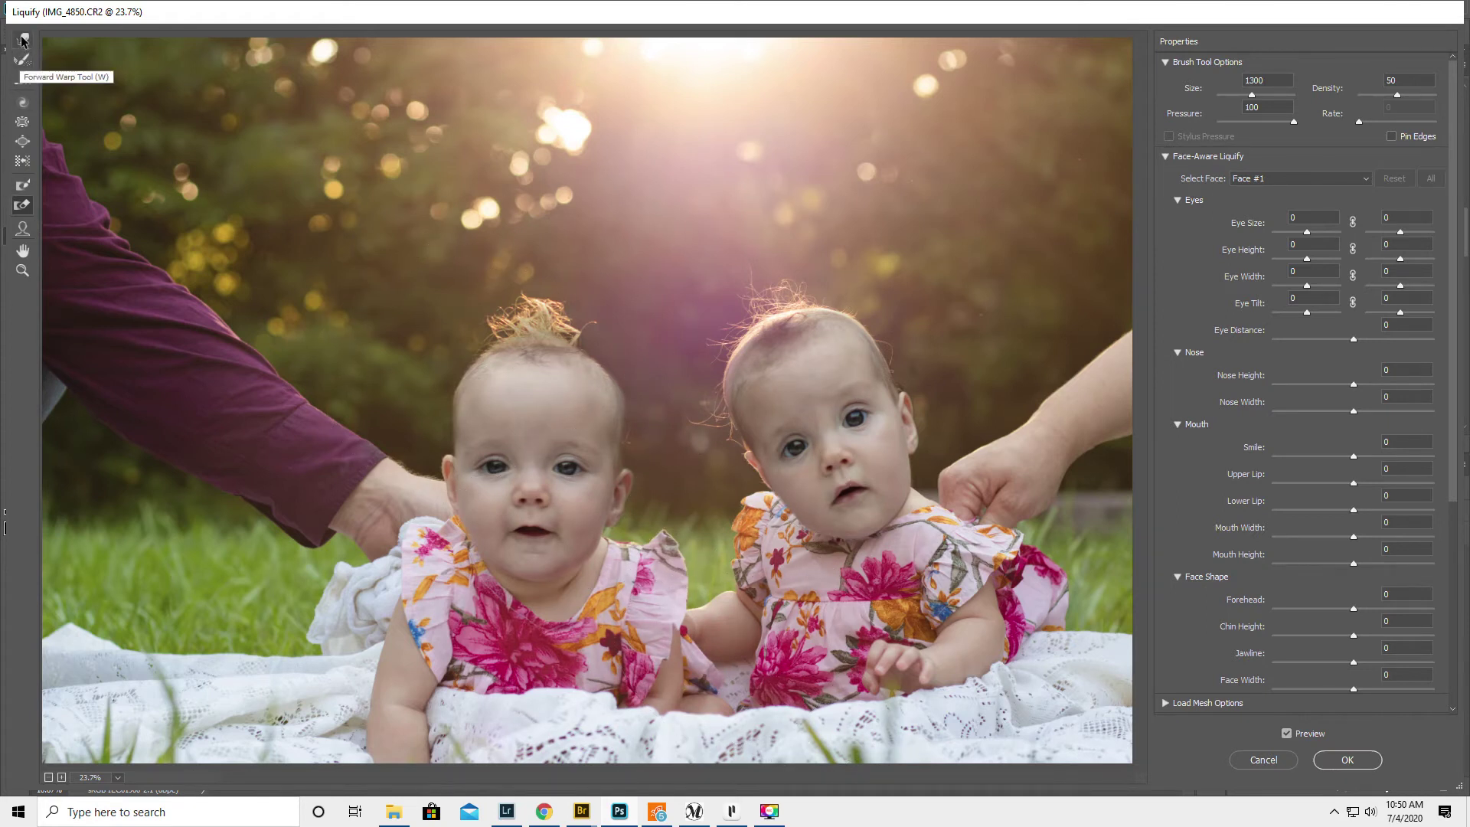
key(bracketleft)
key(bracketleft)
key(bracketleft)
key(bracketleft)
key(bracketleft)
key(bracketleft)
key(bracketleft)
key(bracketleft)
key(bracketleft)
key(bracketleft)
key(bracketleft)
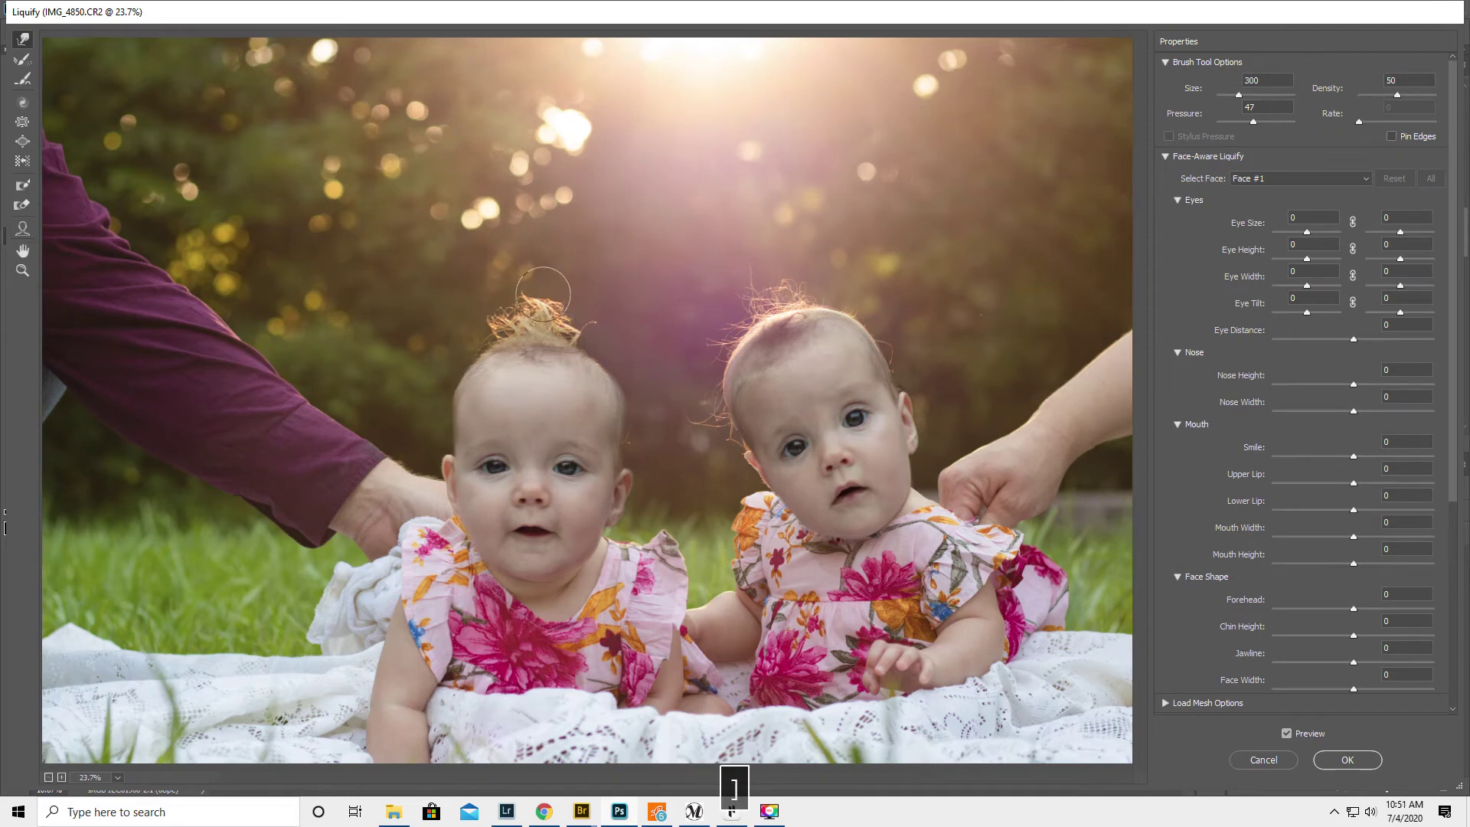
key(bracketright)
key(bracketright)
drag(483, 308, 547, 310)
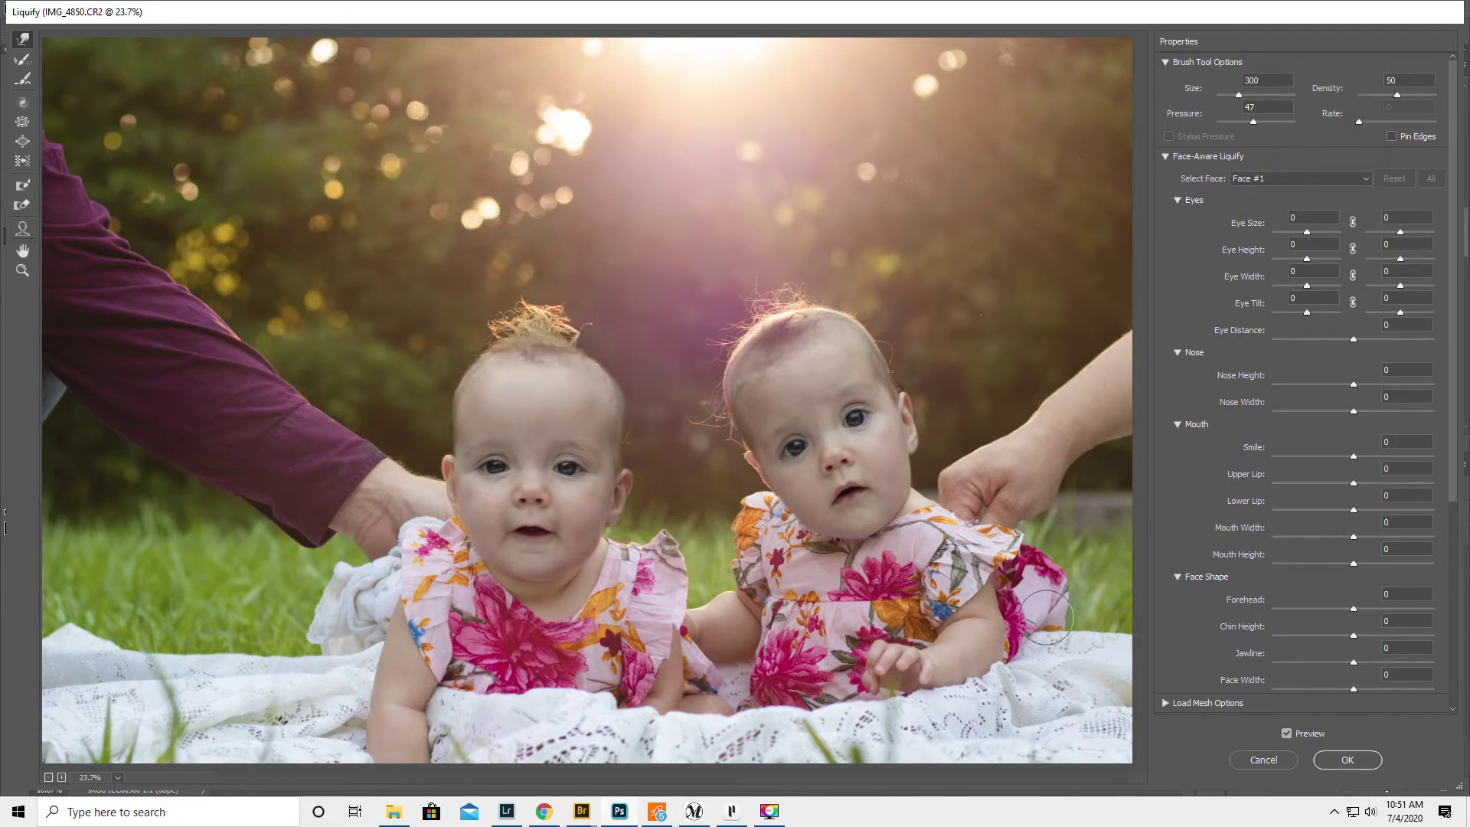
click(1347, 759)
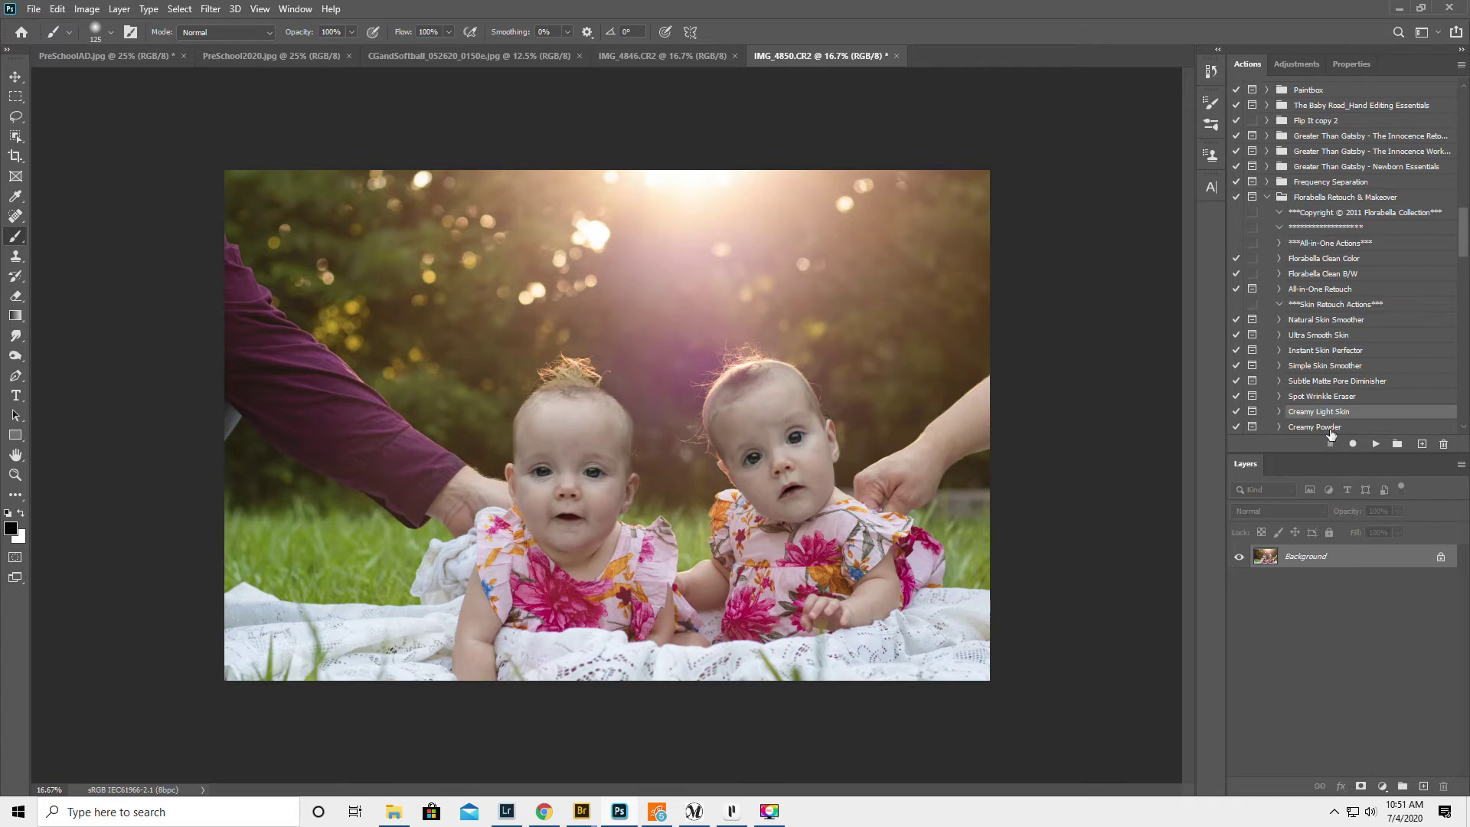
Run the Blue Skin action from the Blue action set on the photo
scroll(1345, 388, down, 2)
drag(1465, 247, 1465, 397)
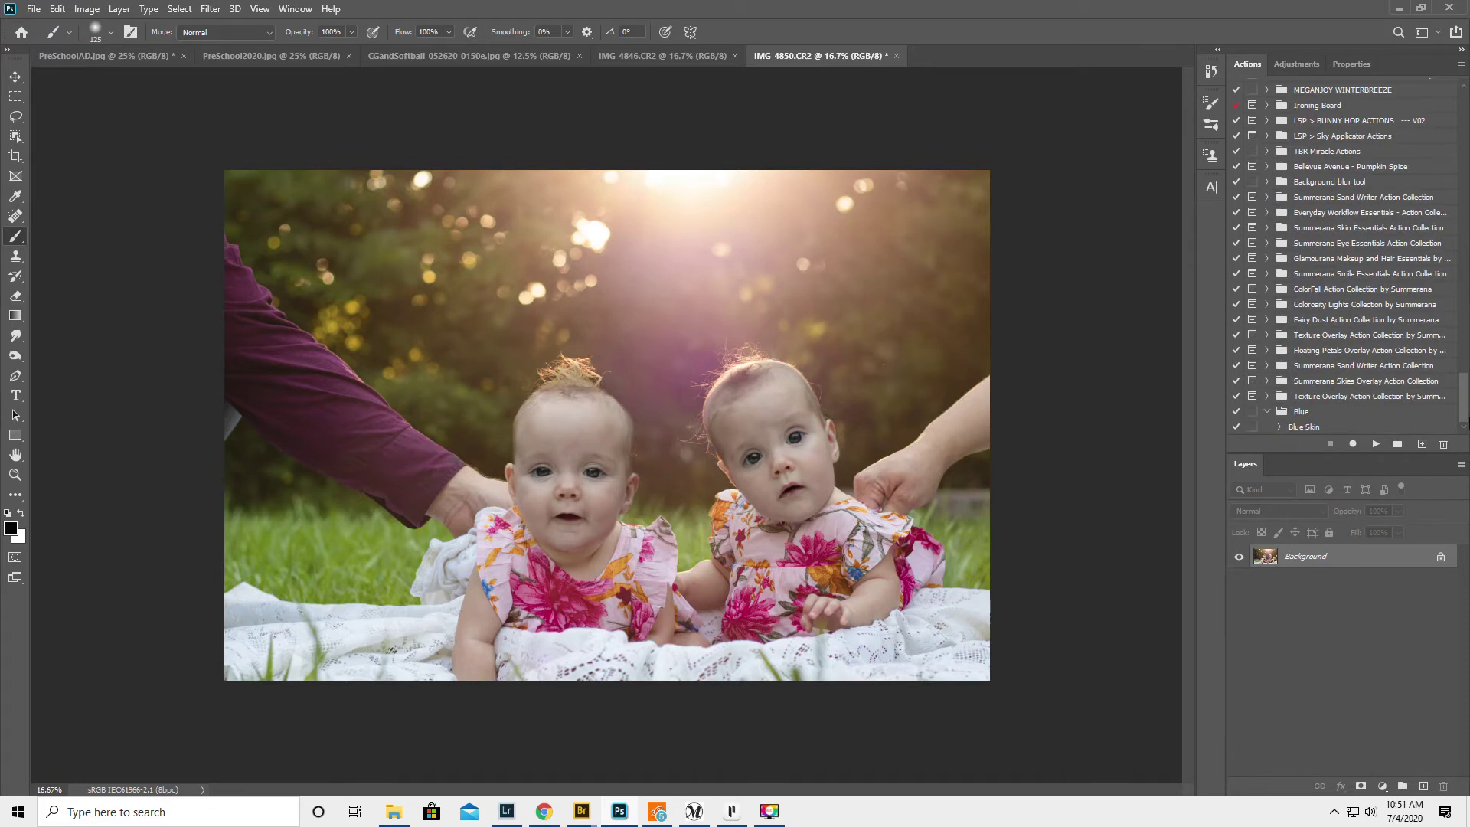
click(1311, 427)
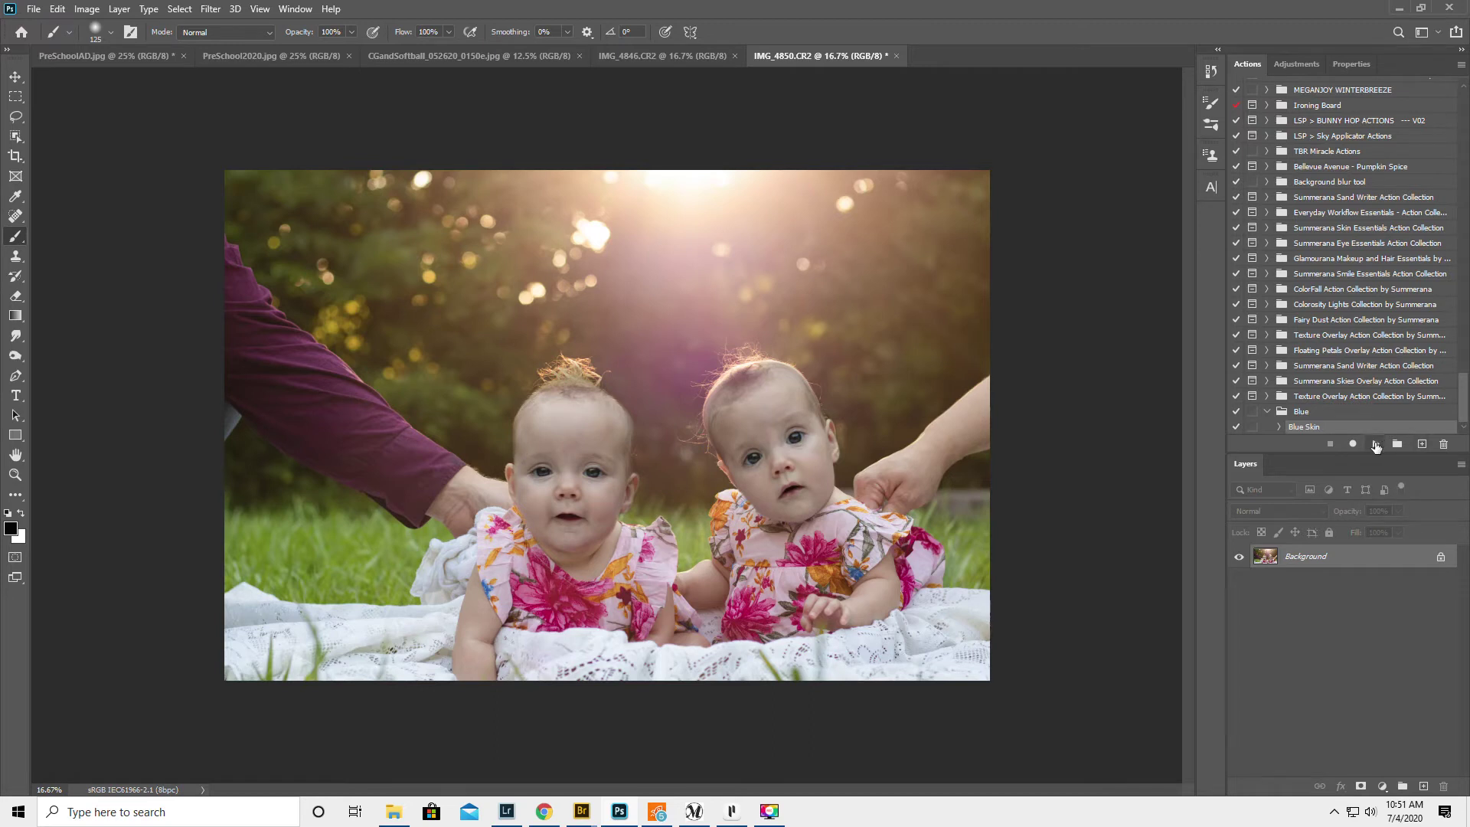
Examine the Curves 1 adjustment's curve and its list of colour channels, keeping RGB selected
click(1302, 606)
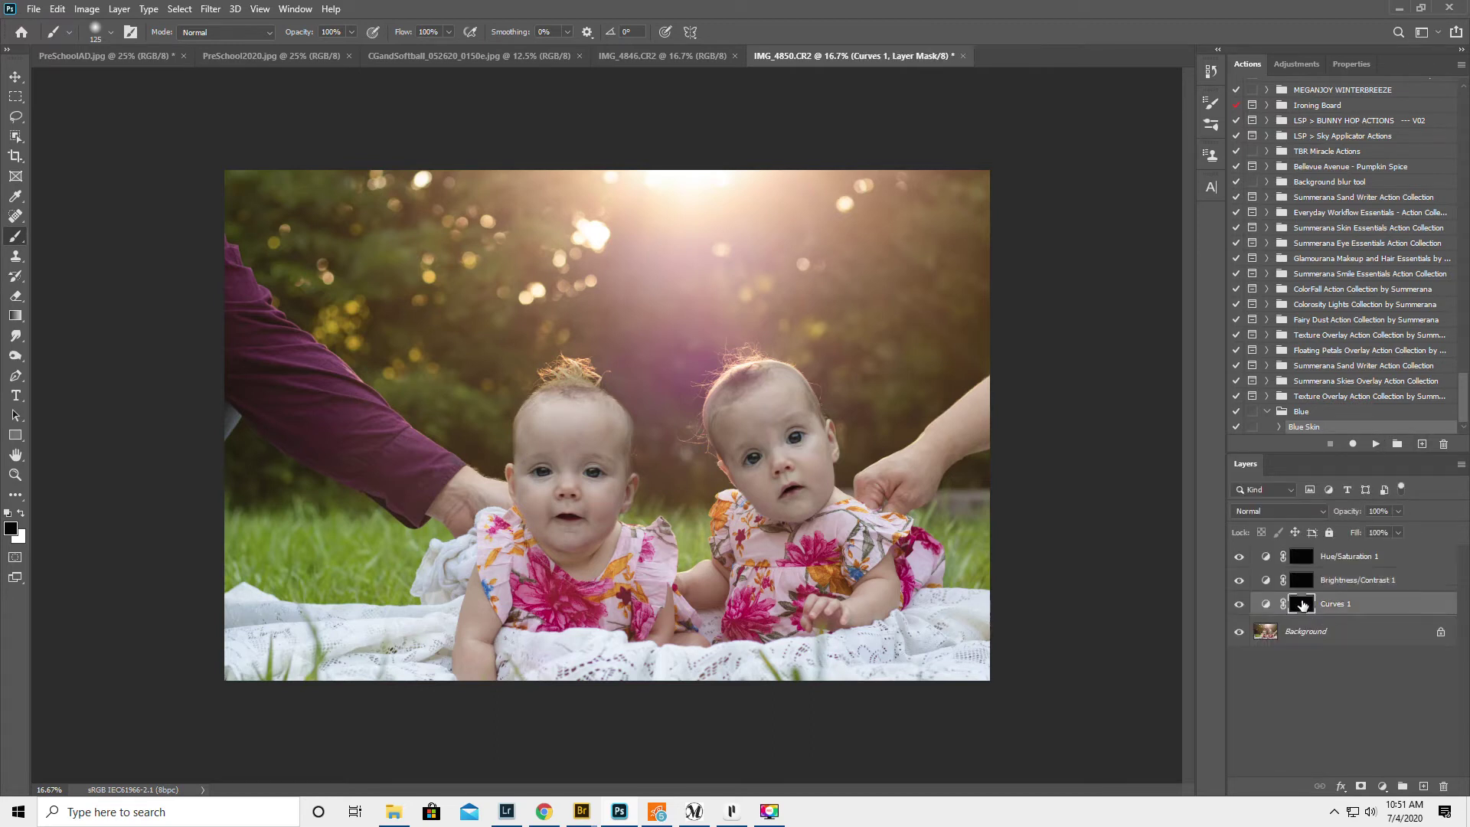
double_click(1265, 605)
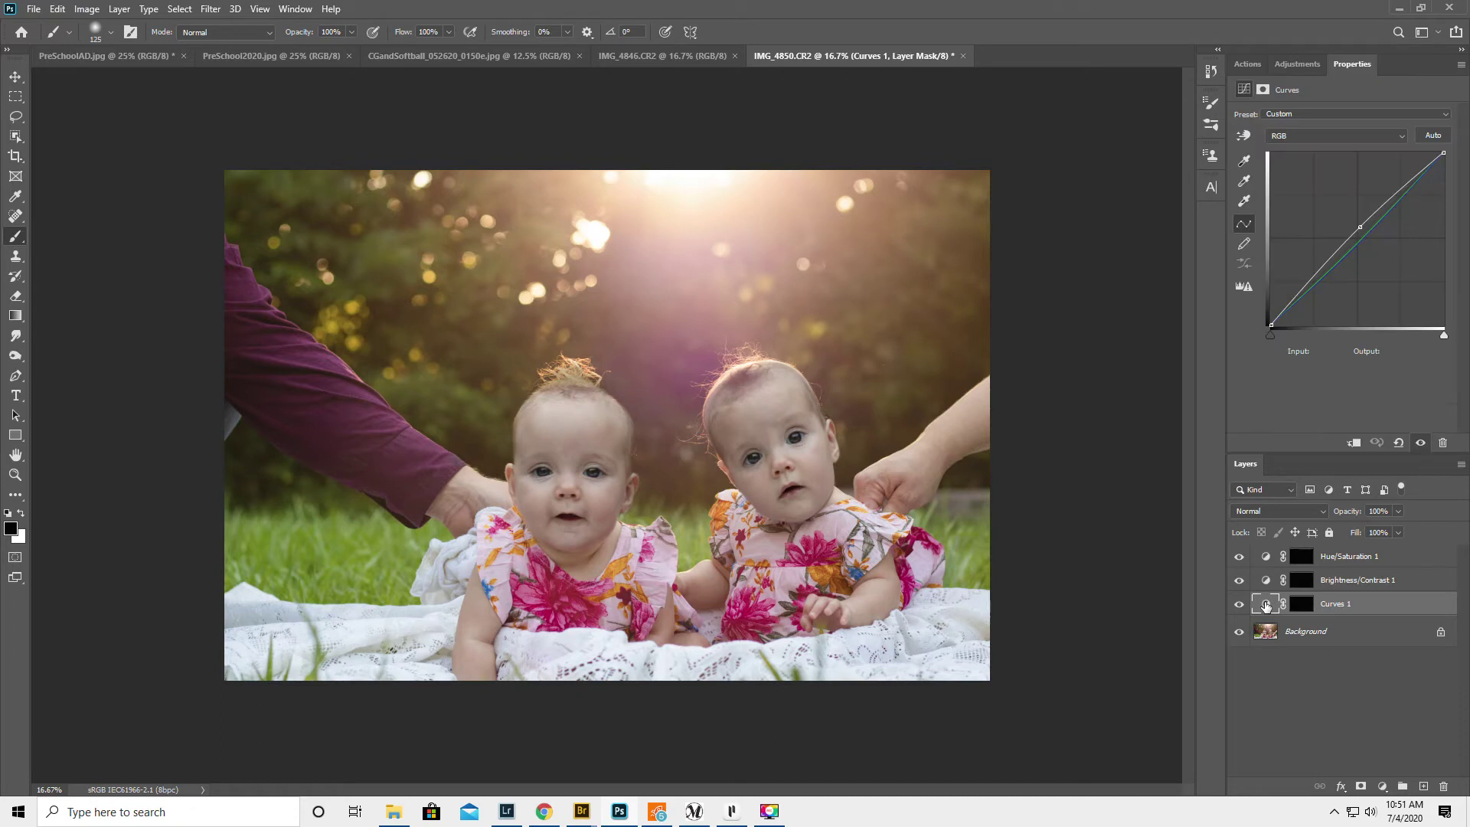
click(1321, 136)
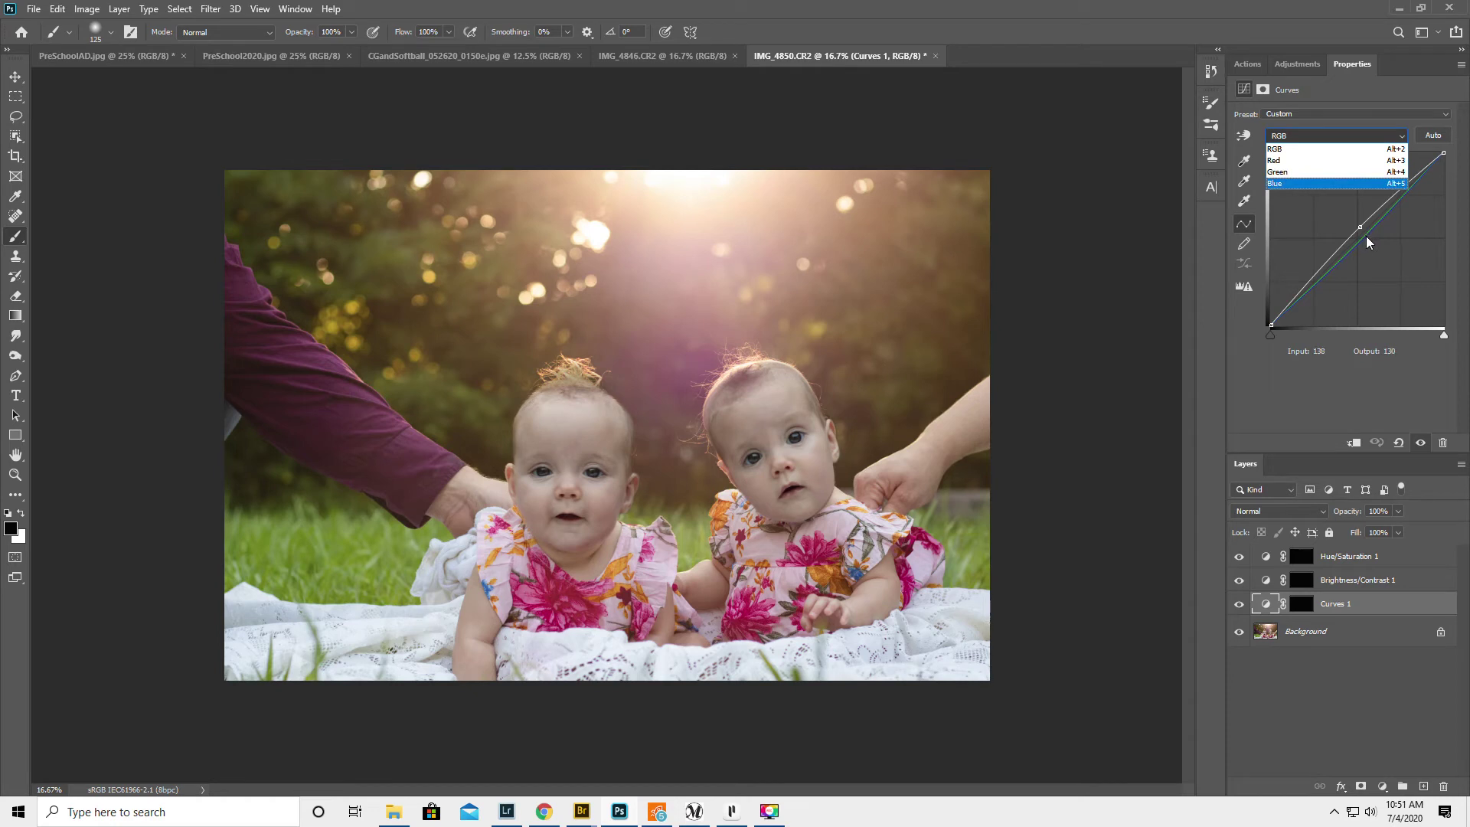
click(1286, 134)
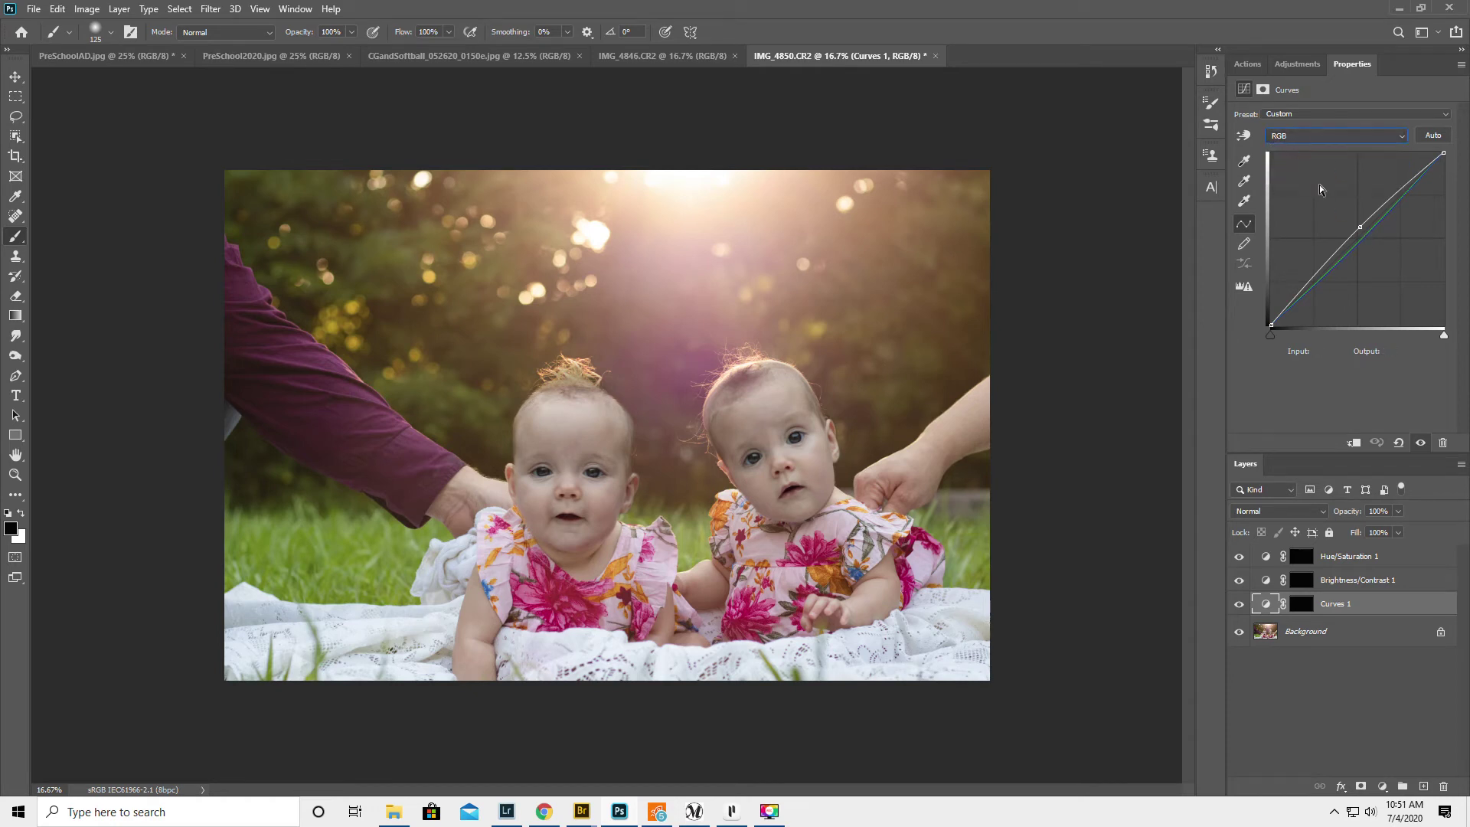
Paint white on the Curves 1 mask over both babies' faces and the skin between them with a 700 brush
click(1306, 604)
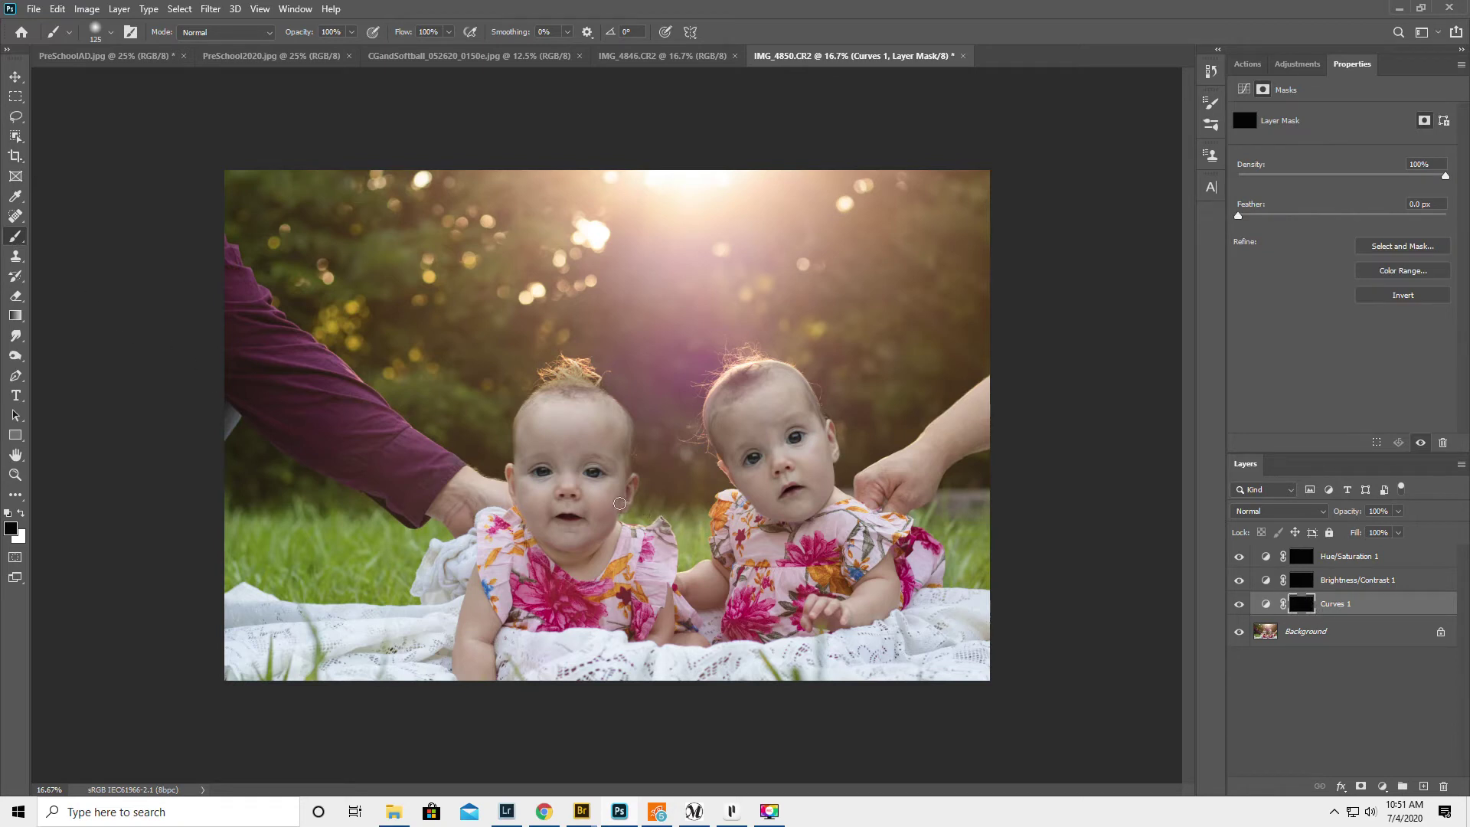
key(x)
key(bracketright)
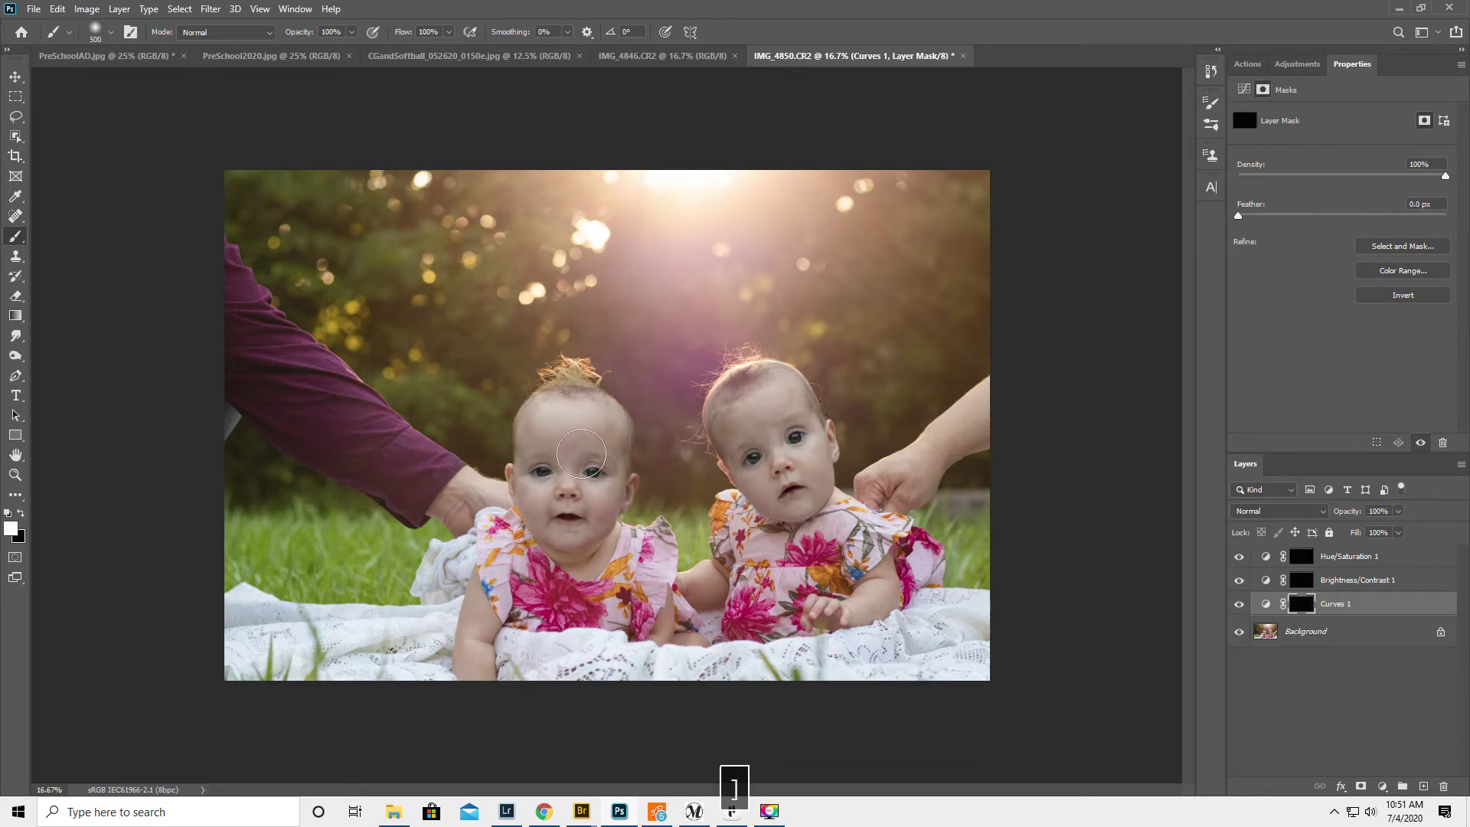
key(bracketright)
key(bracketright)
mouse_move(556, 478)
mouse_down()
mouse_move(543, 435)
mouse_move(584, 455)
mouse_move(600, 508)
mouse_up()
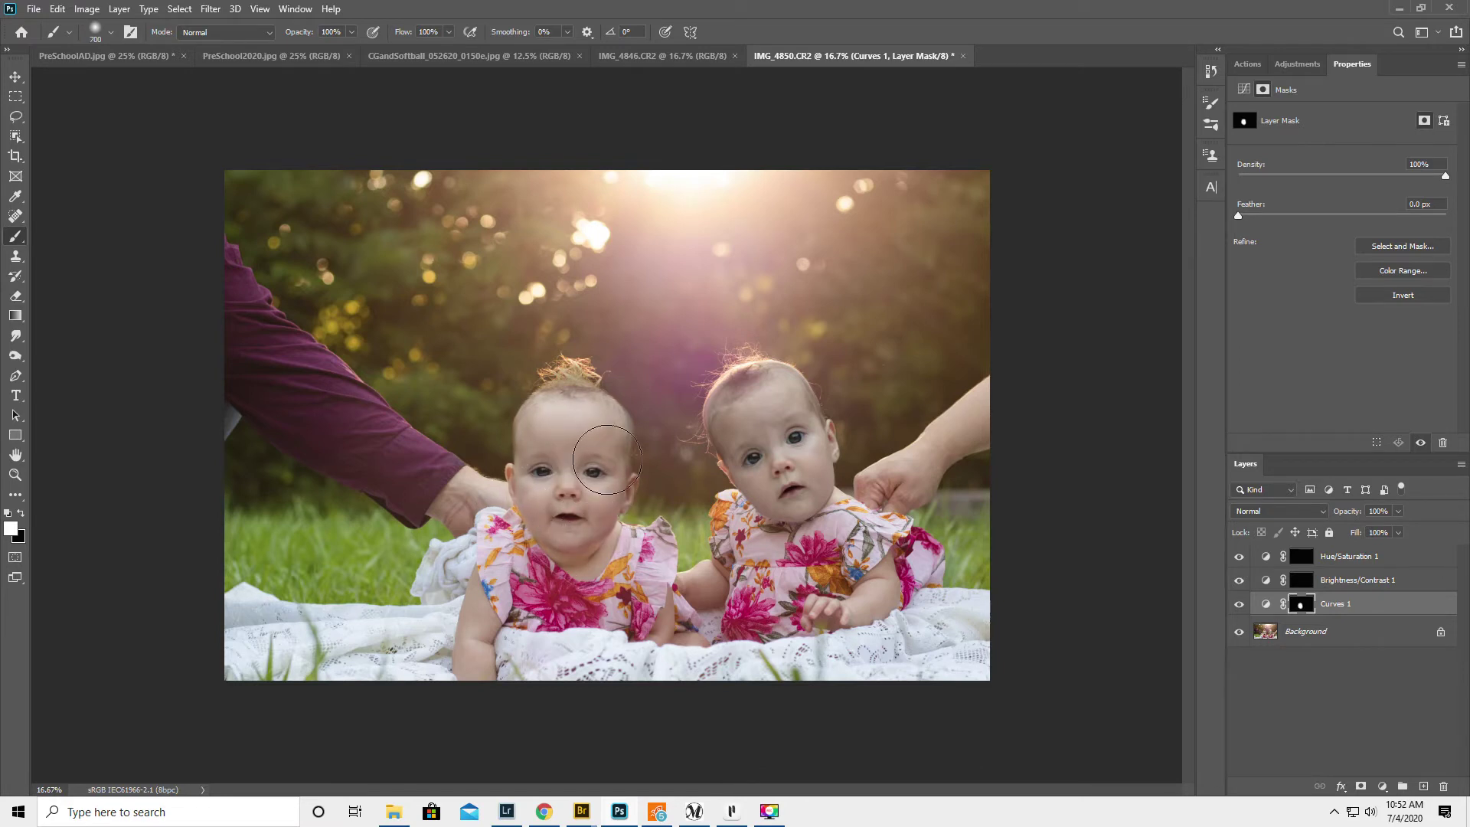
mouse_move(778, 410)
mouse_down()
mouse_move(785, 427)
mouse_move(743, 449)
mouse_move(789, 459)
mouse_move(758, 483)
mouse_move(765, 498)
mouse_up()
mouse_move(668, 607)
mouse_down()
mouse_move(443, 585)
mouse_move(482, 588)
mouse_move(469, 642)
mouse_move(524, 668)
mouse_move(846, 617)
mouse_move(859, 594)
mouse_move(678, 604)
mouse_up()
Toggle the Curves 1 layer's visibility to check the skin correction, and flatten the image
click(1240, 606)
click(1460, 465)
click(1358, 711)
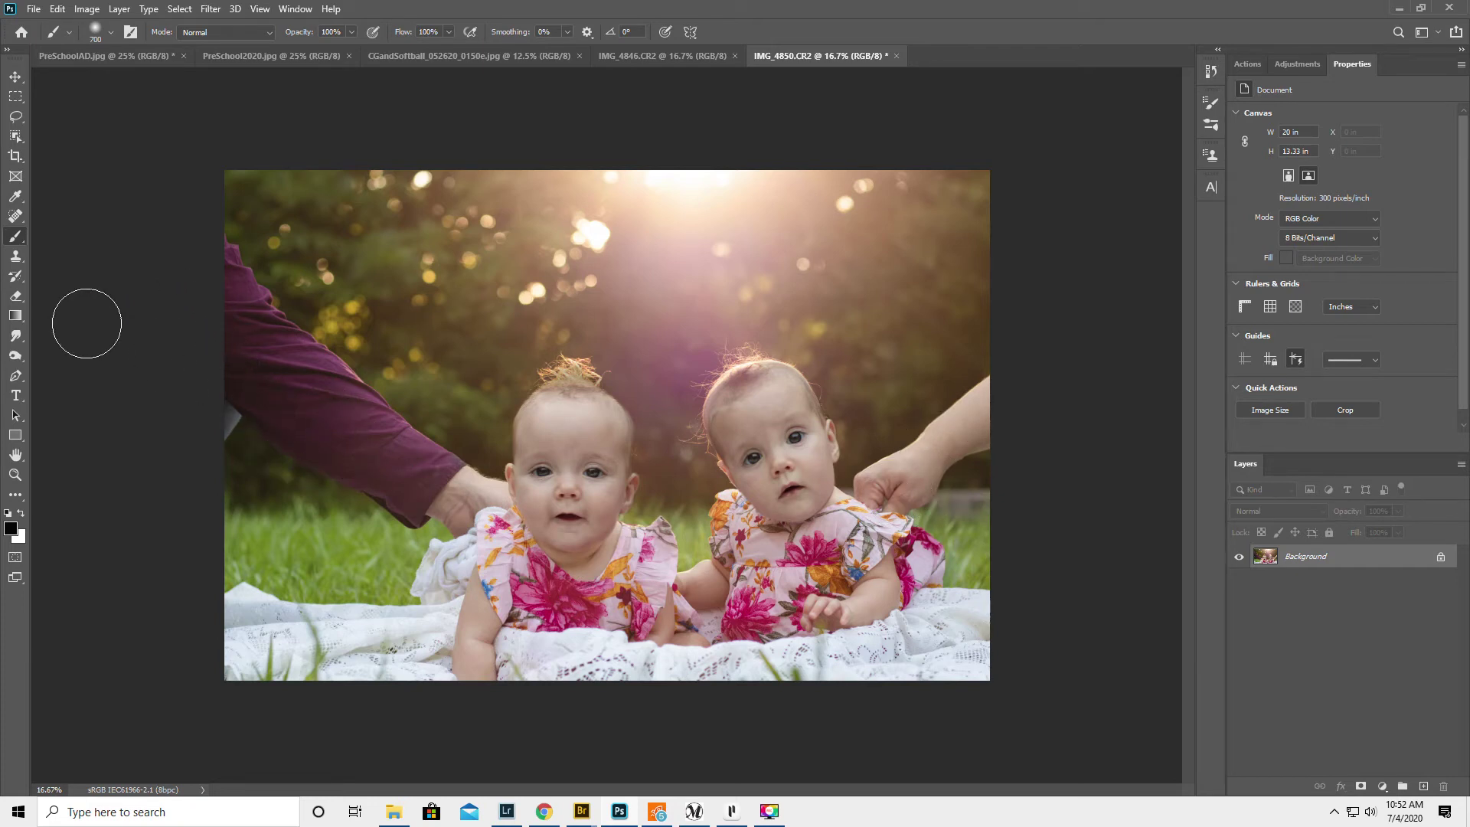
Clone background foliage over the upper part of the purple sleeve with a Clone Stamp brush enlarged to 1100
click(15, 258)
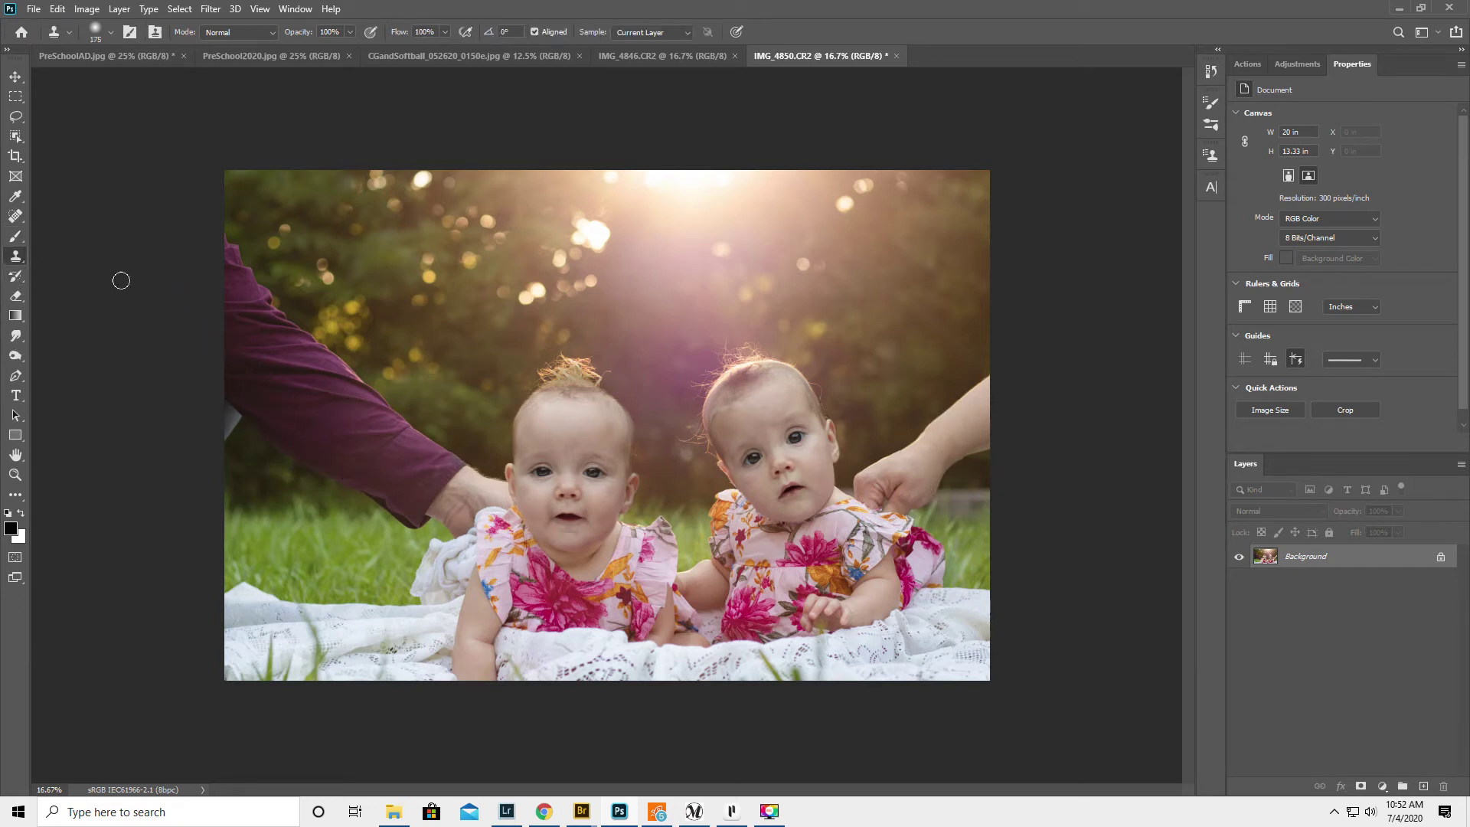
key(bracketright)
key(bracketright)
key(bracketright)
key(bracketright)
key(bracketright)
key(bracketright)
key(bracketright)
key(bracketright)
alt+click(413, 286)
mouse_move(287, 340)
mouse_down()
mouse_move(229, 291)
mouse_move(231, 405)
mouse_move(302, 398)
mouse_move(330, 421)
mouse_move(329, 381)
mouse_up()
alt+click(393, 322)
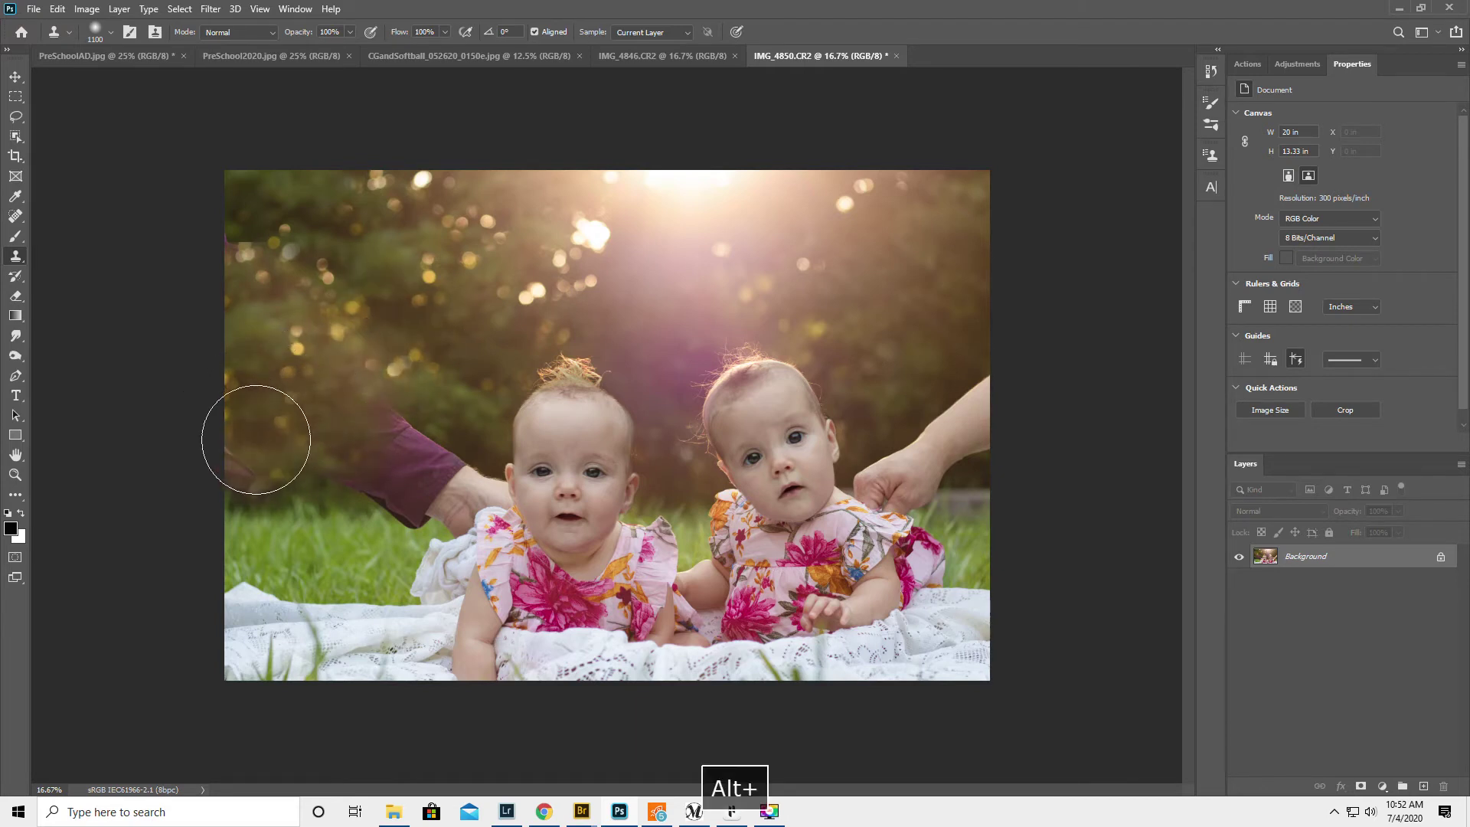
Clone over the sleeve remnant at the photo's left edge, using a 400 brush sampled where the grass meets the foliage
key(bracketleft)
key(bracketleft)
key(bracketleft)
key(bracketleft)
key(bracketleft)
key(bracketleft)
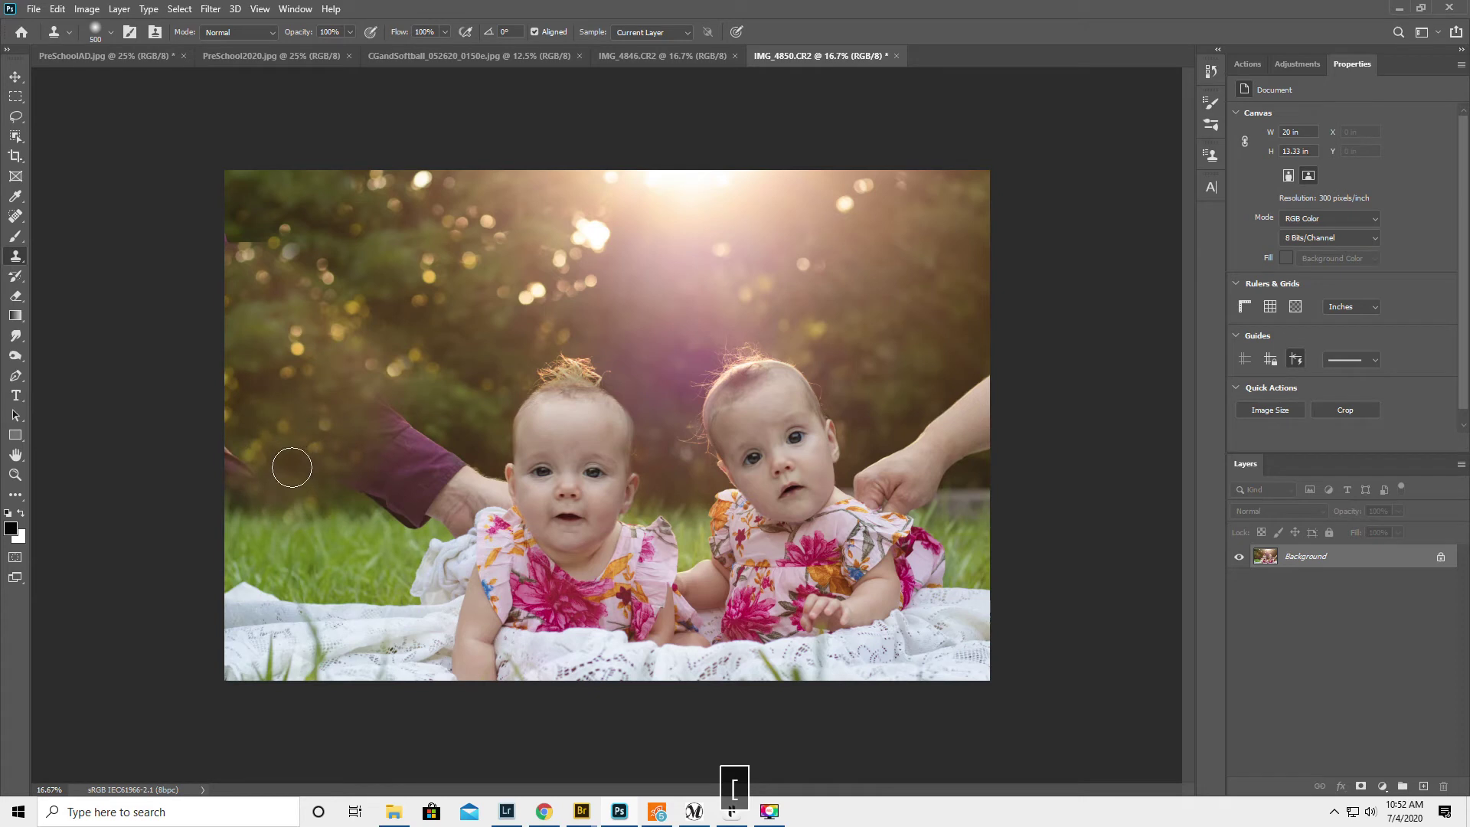
key(bracketleft)
alt+click(311, 512)
mouse_move(233, 510)
mouse_down()
mouse_move(250, 490)
mouse_move(218, 454)
mouse_up()
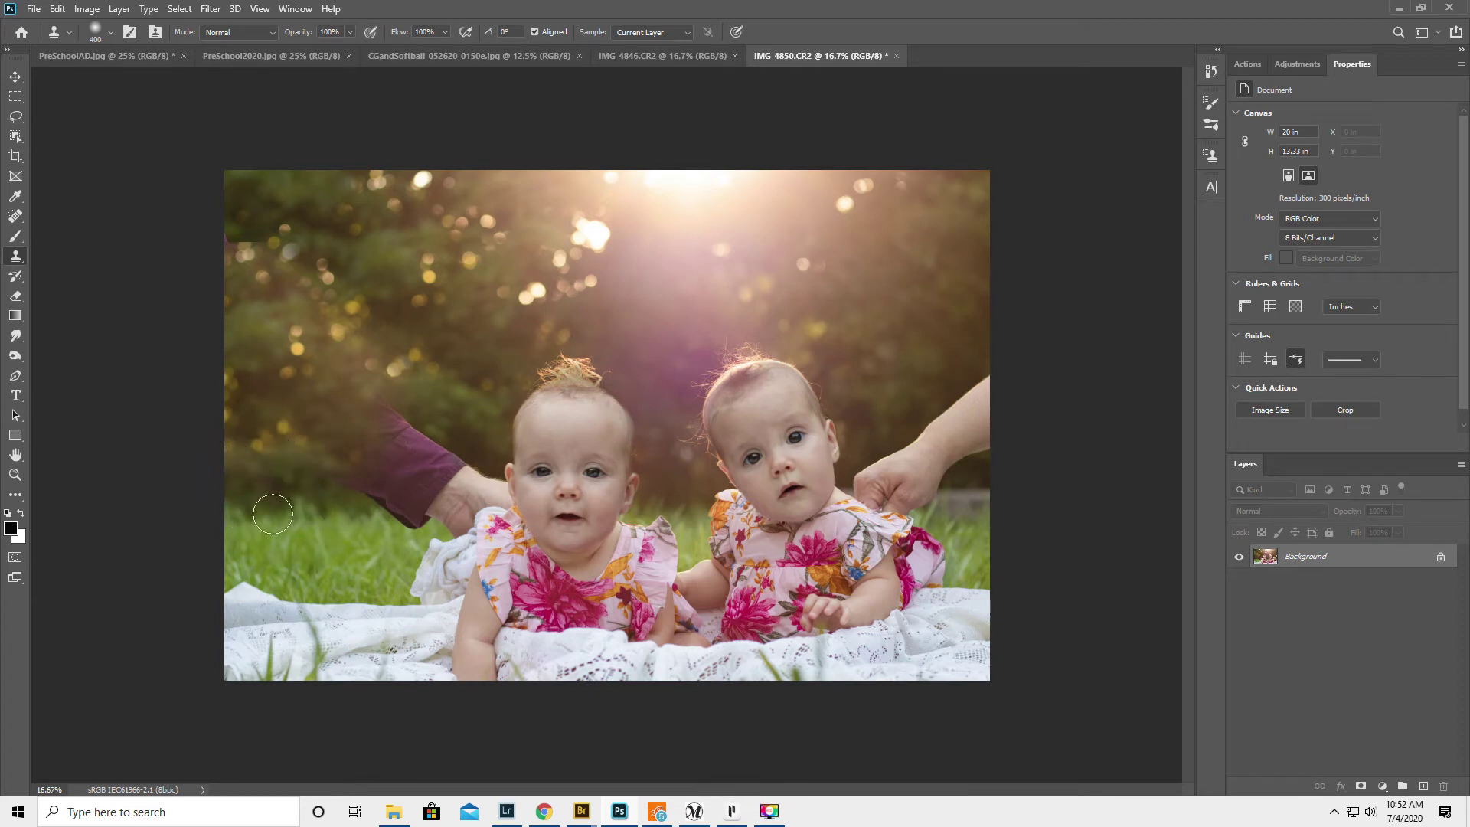
alt+click(319, 513)
drag(282, 489, 161, 527)
key(ctrl+z)
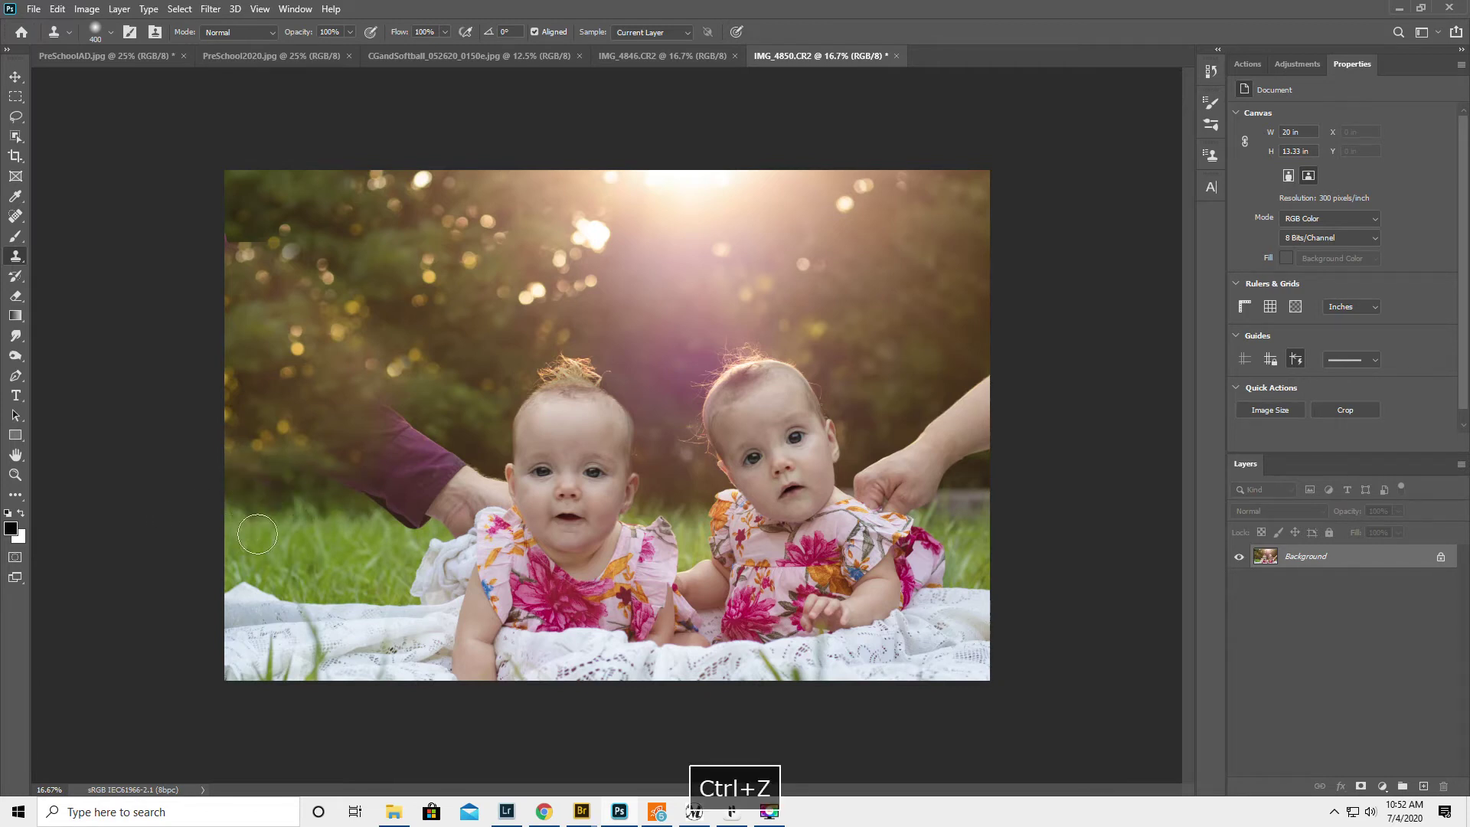
Clone grass and foliage over the rest of the purple sleeve and most of the hand beside the left-hand baby
alt+click(326, 498)
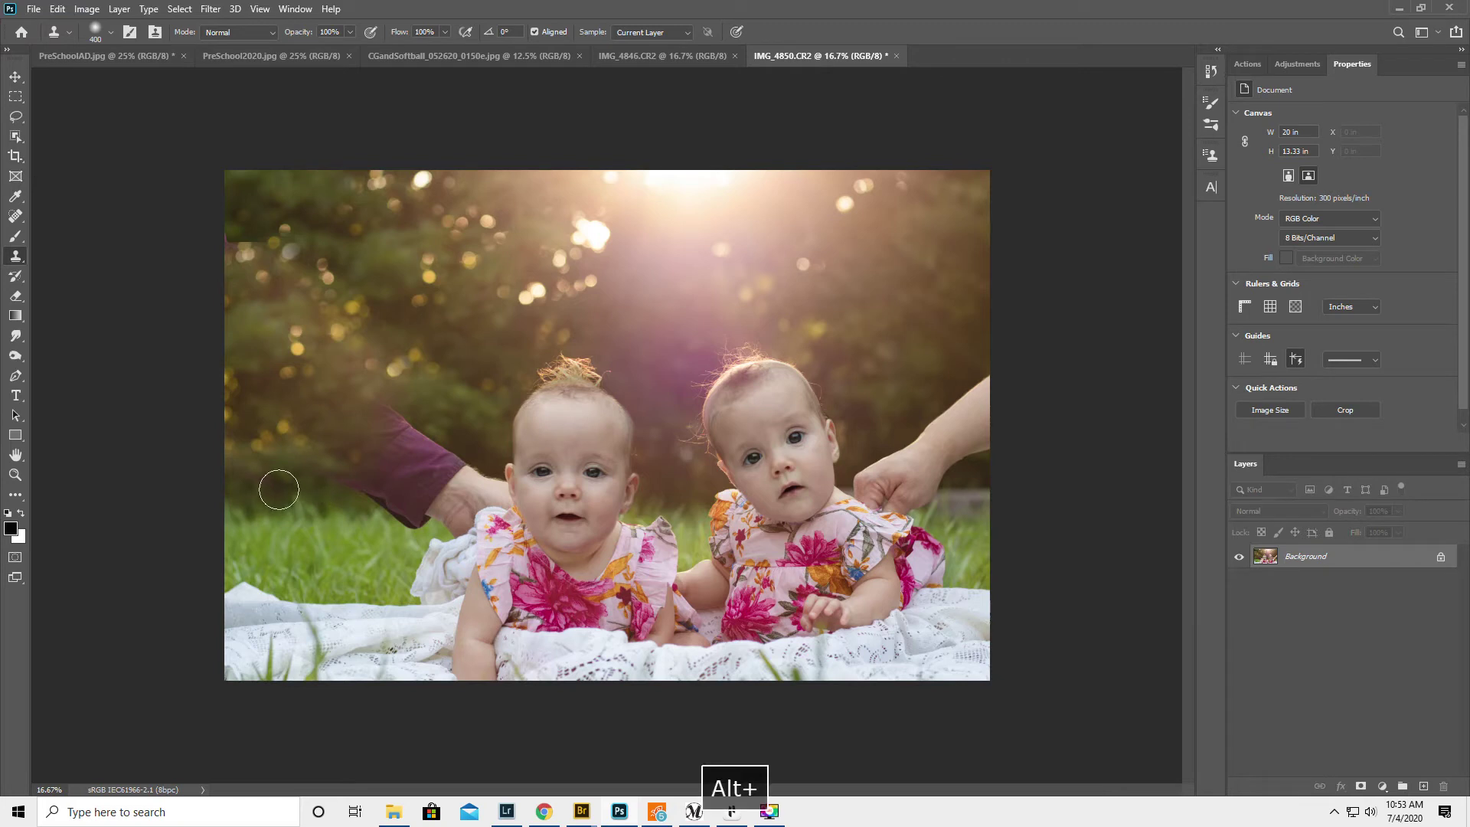
alt+click(316, 516)
mouse_move(384, 513)
mouse_down()
mouse_move(420, 515)
mouse_move(360, 501)
mouse_move(371, 476)
mouse_move(304, 458)
mouse_move(393, 482)
mouse_move(416, 472)
mouse_move(409, 450)
mouse_move(403, 465)
mouse_move(376, 456)
mouse_move(424, 463)
mouse_move(360, 401)
mouse_up()
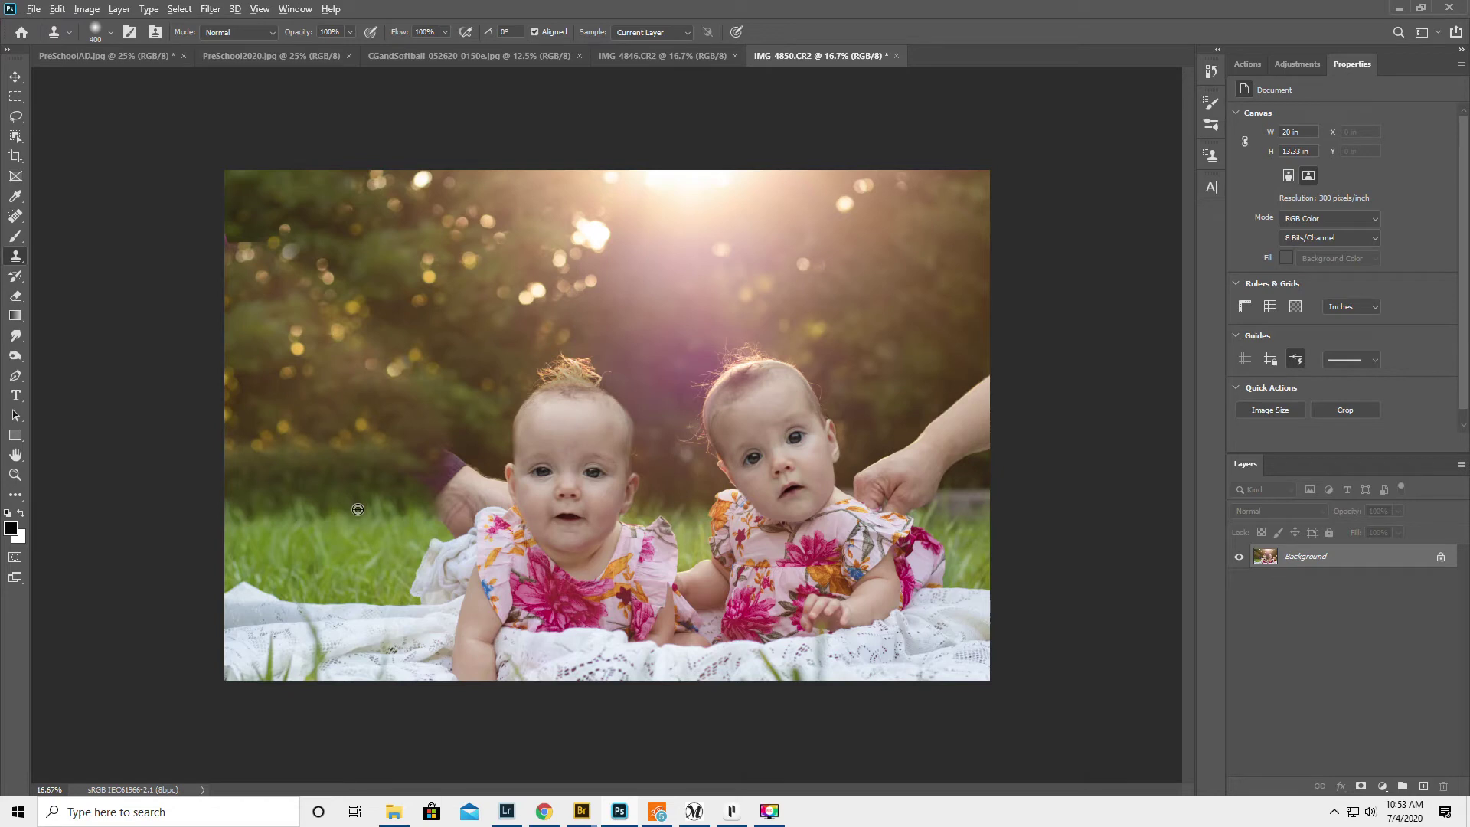
key(alt)
mouse_move(447, 509)
mouse_down()
mouse_move(442, 480)
mouse_move(406, 486)
mouse_move(450, 462)
mouse_move(472, 483)
mouse_move(460, 491)
mouse_up()
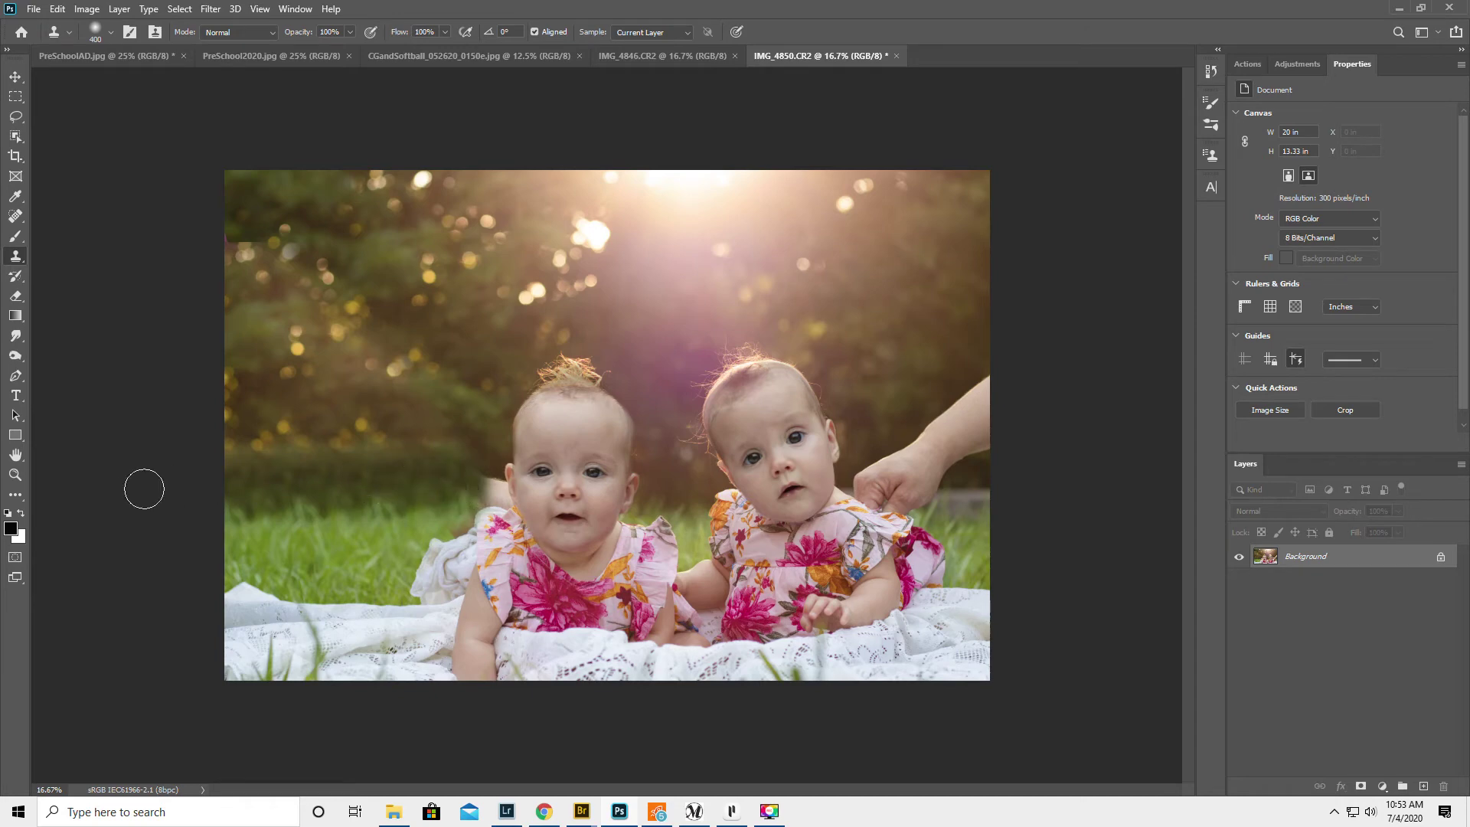
Clone grass over the lower edge of the reddish hand remnant above the white cloth, using a 150 Clone Stamp brush
click(15, 476)
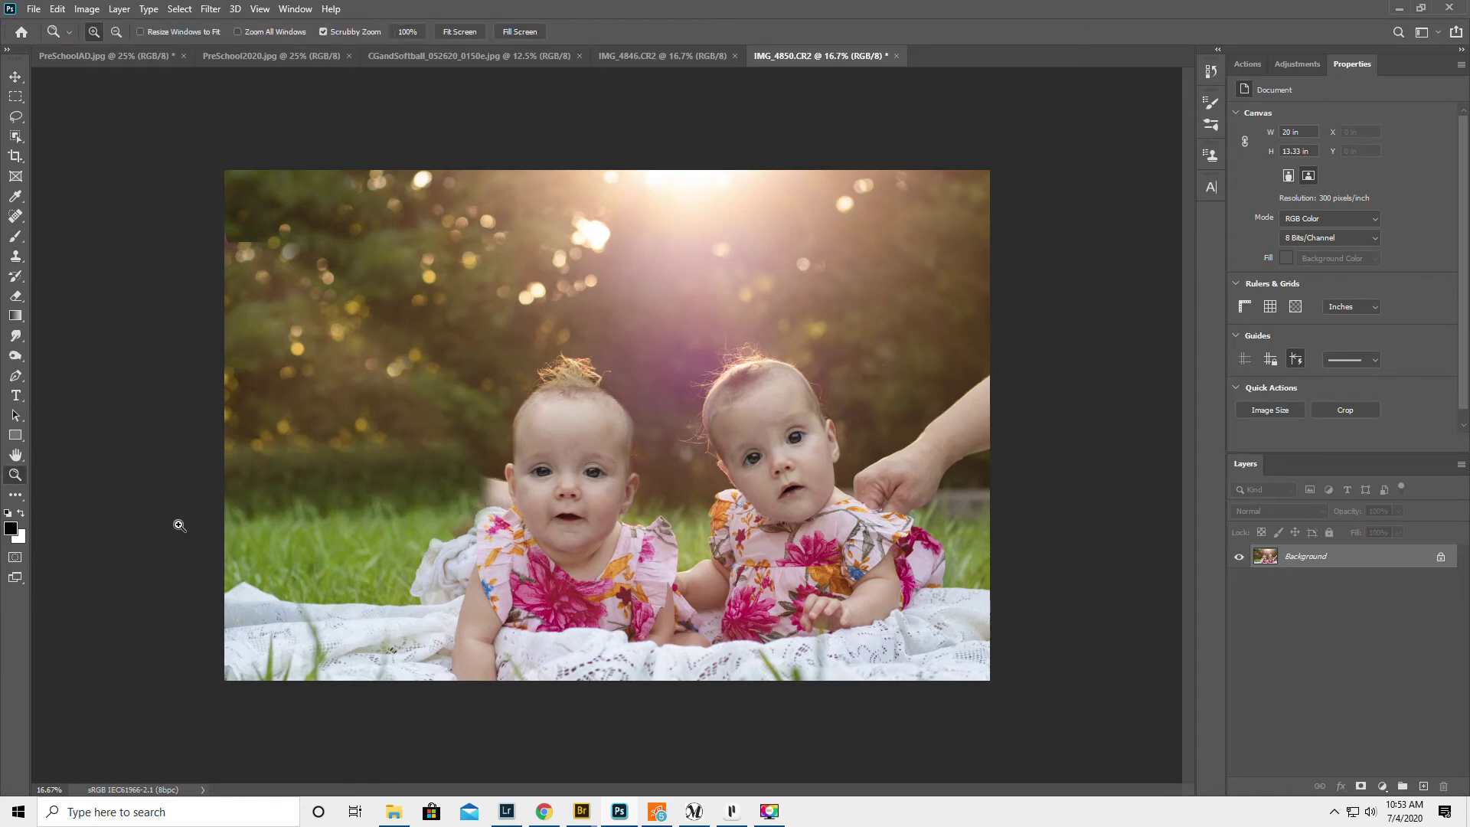
click(496, 526)
click(495, 525)
click(495, 525)
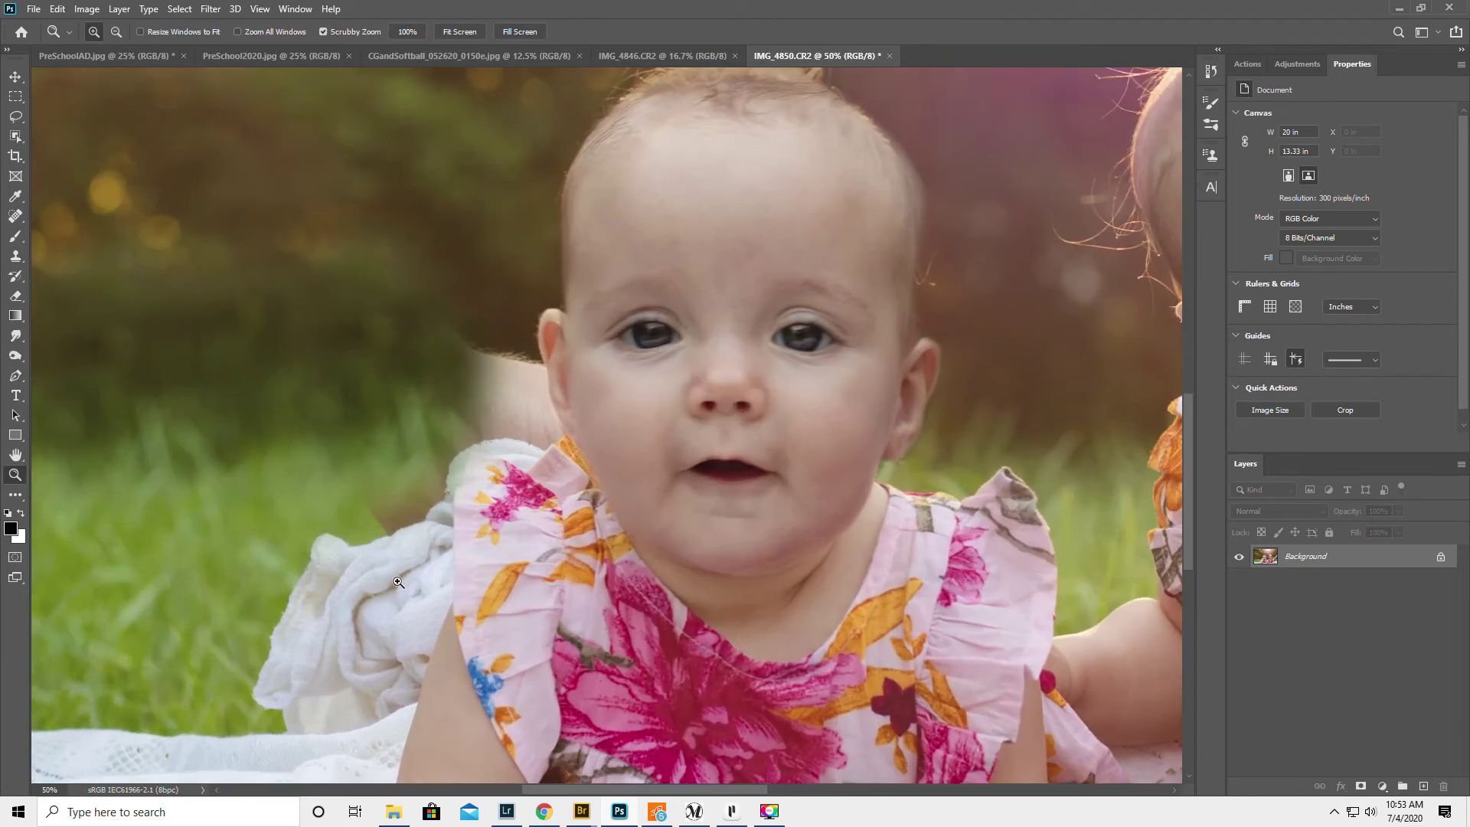
click(462, 585)
click(16, 256)
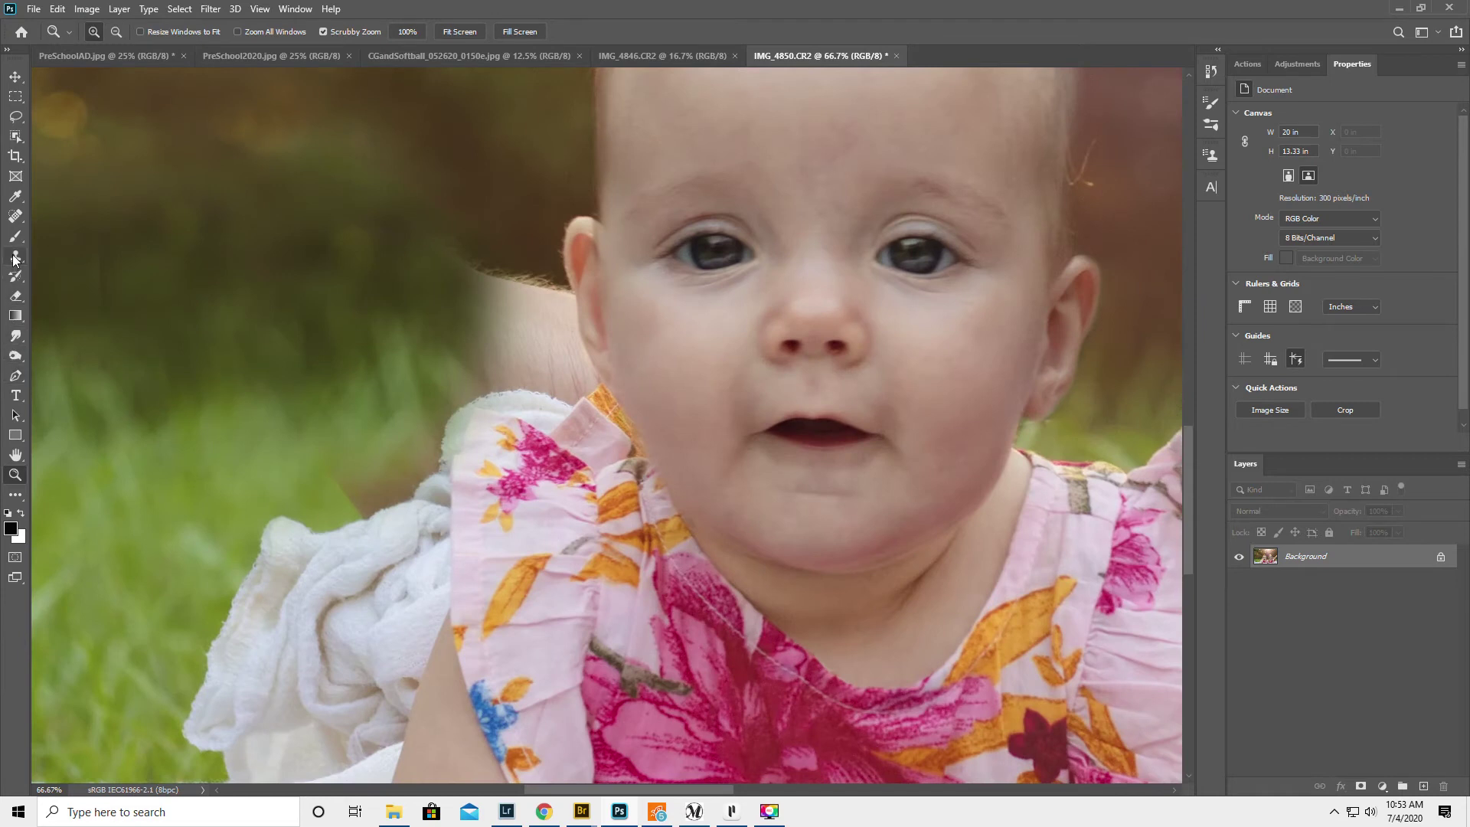
key(bracketleft)
key(bracketleft)
key(bracketleft)
key(bracketleft)
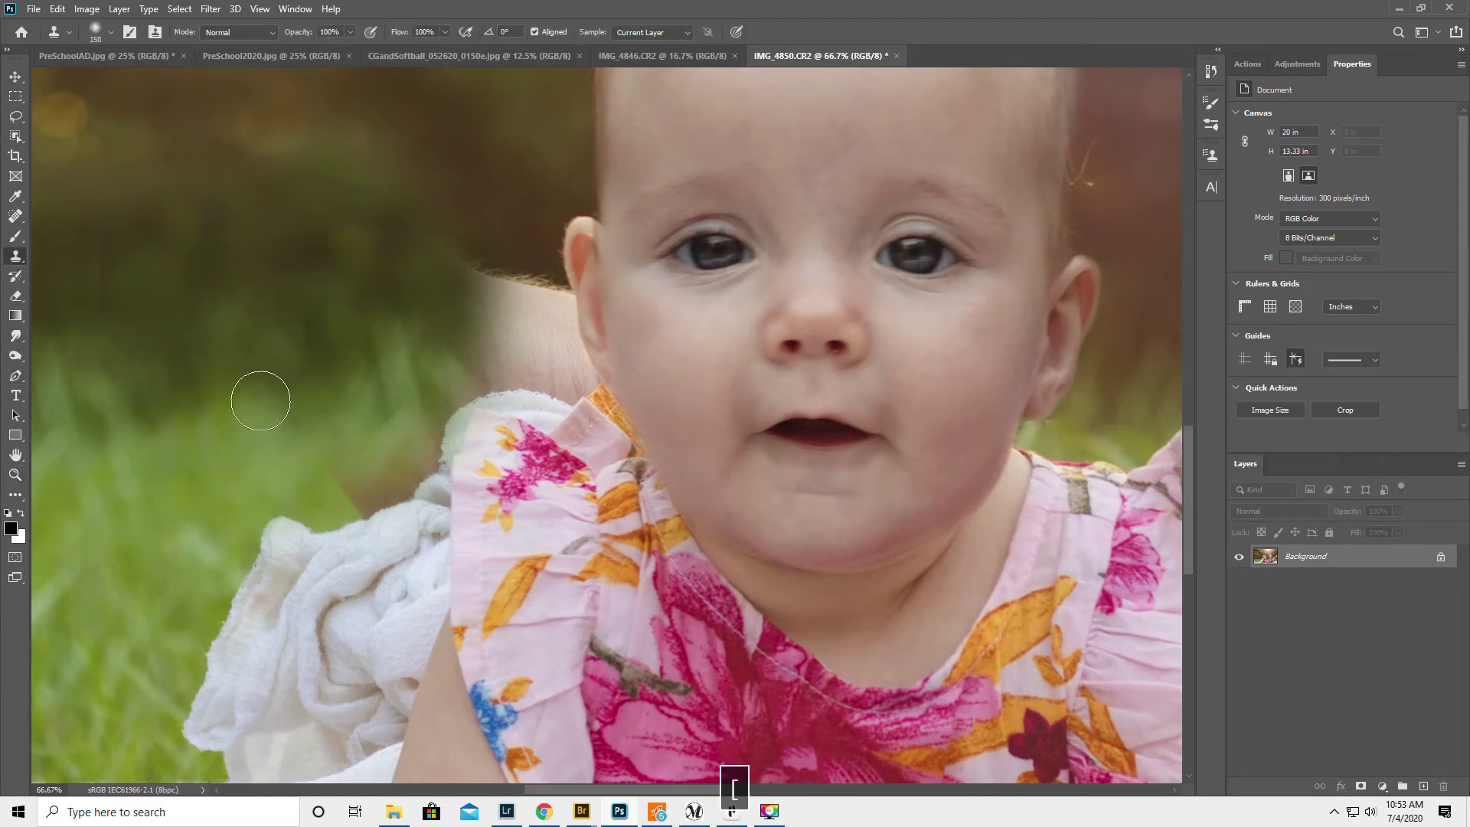
alt+click(339, 531)
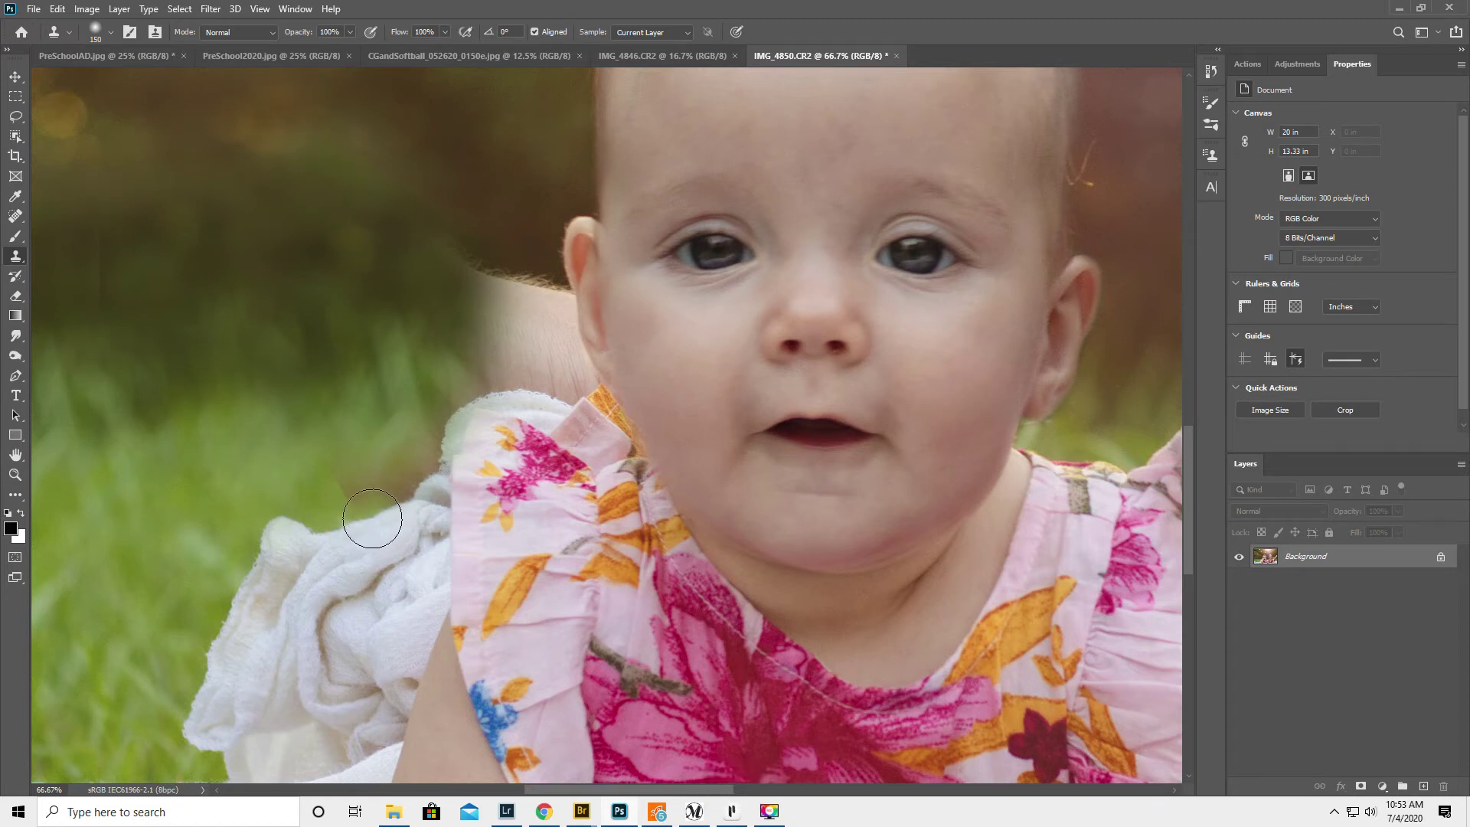
Clone grass over the remaining hand patch along the top of the white cloth with a 100 brush
key(bracketleft)
key(bracketleft)
alt+click(340, 528)
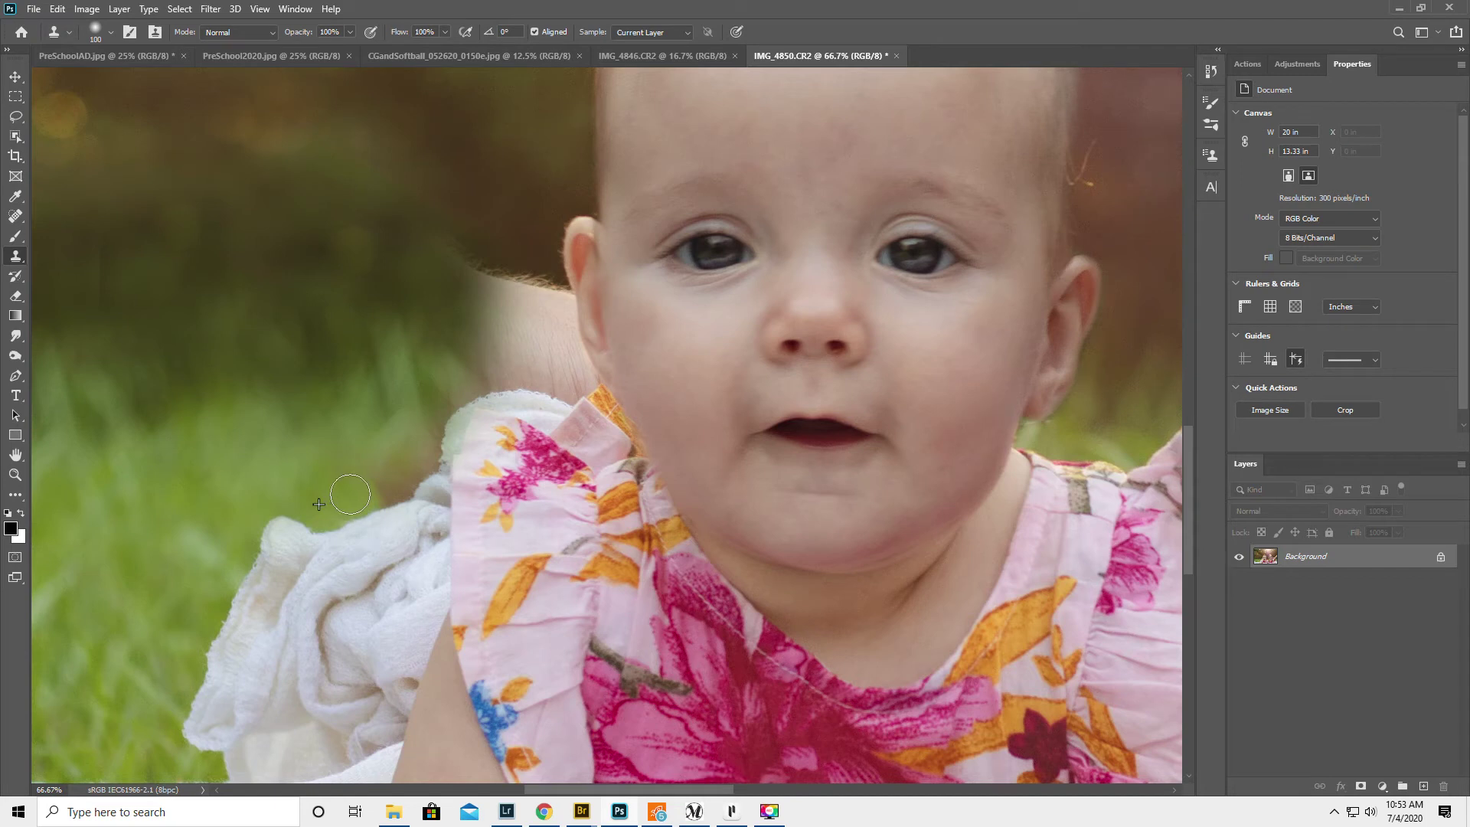
alt+click(347, 503)
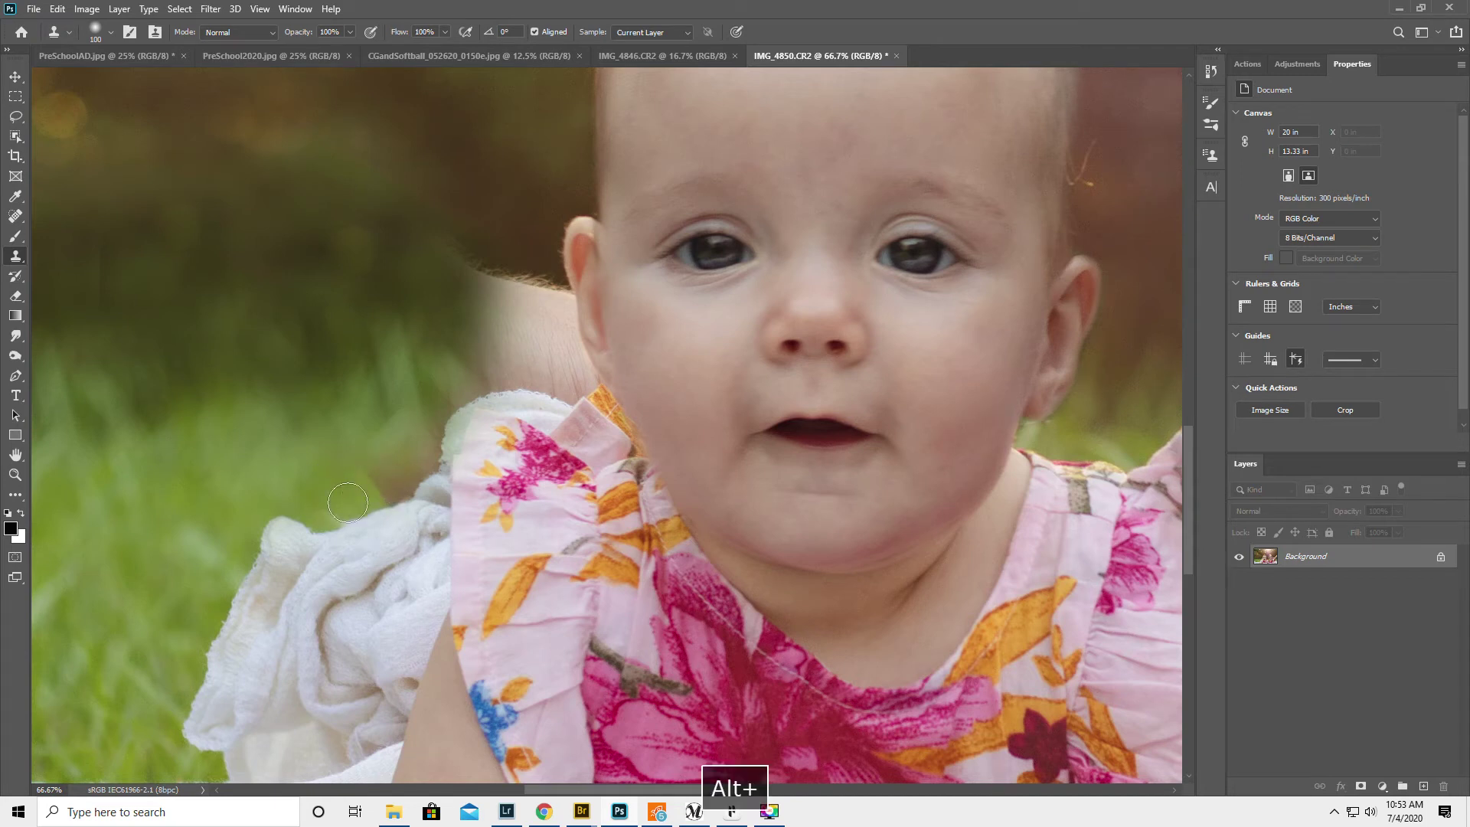
alt+click(348, 519)
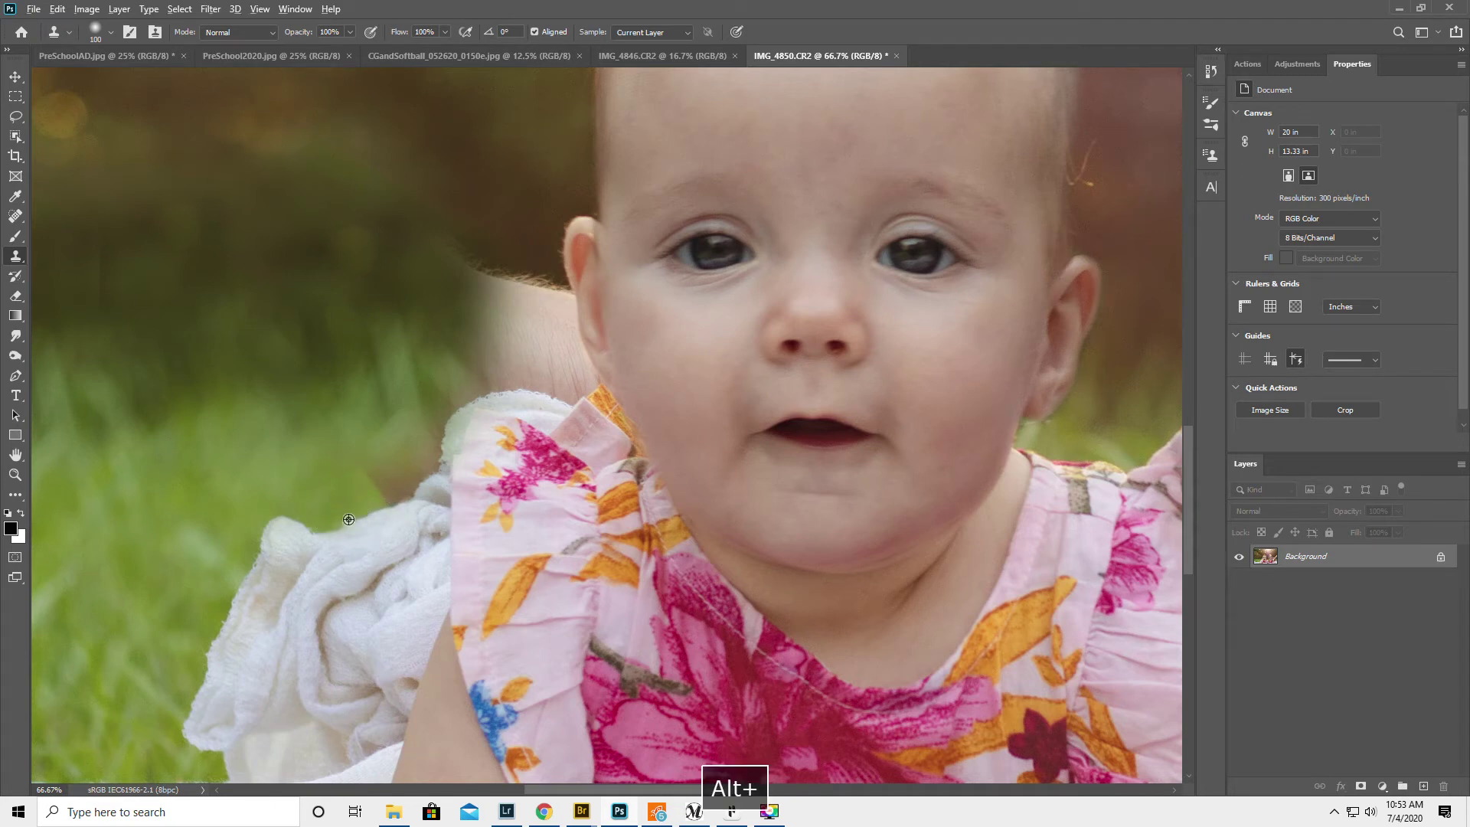
click(387, 482)
mouse_move(388, 482)
mouse_down()
mouse_move(380, 463)
mouse_move(404, 467)
mouse_move(381, 441)
mouse_up()
Clone dark foliage over the upper part of the arm beside the left-hand baby's ear, undoing a stray stroke
alt+click(520, 221)
mouse_move(521, 289)
mouse_down()
mouse_move(446, 253)
mouse_move(436, 273)
mouse_move(500, 304)
mouse_move(441, 255)
mouse_up()
alt+click(367, 250)
alt+click(367, 164)
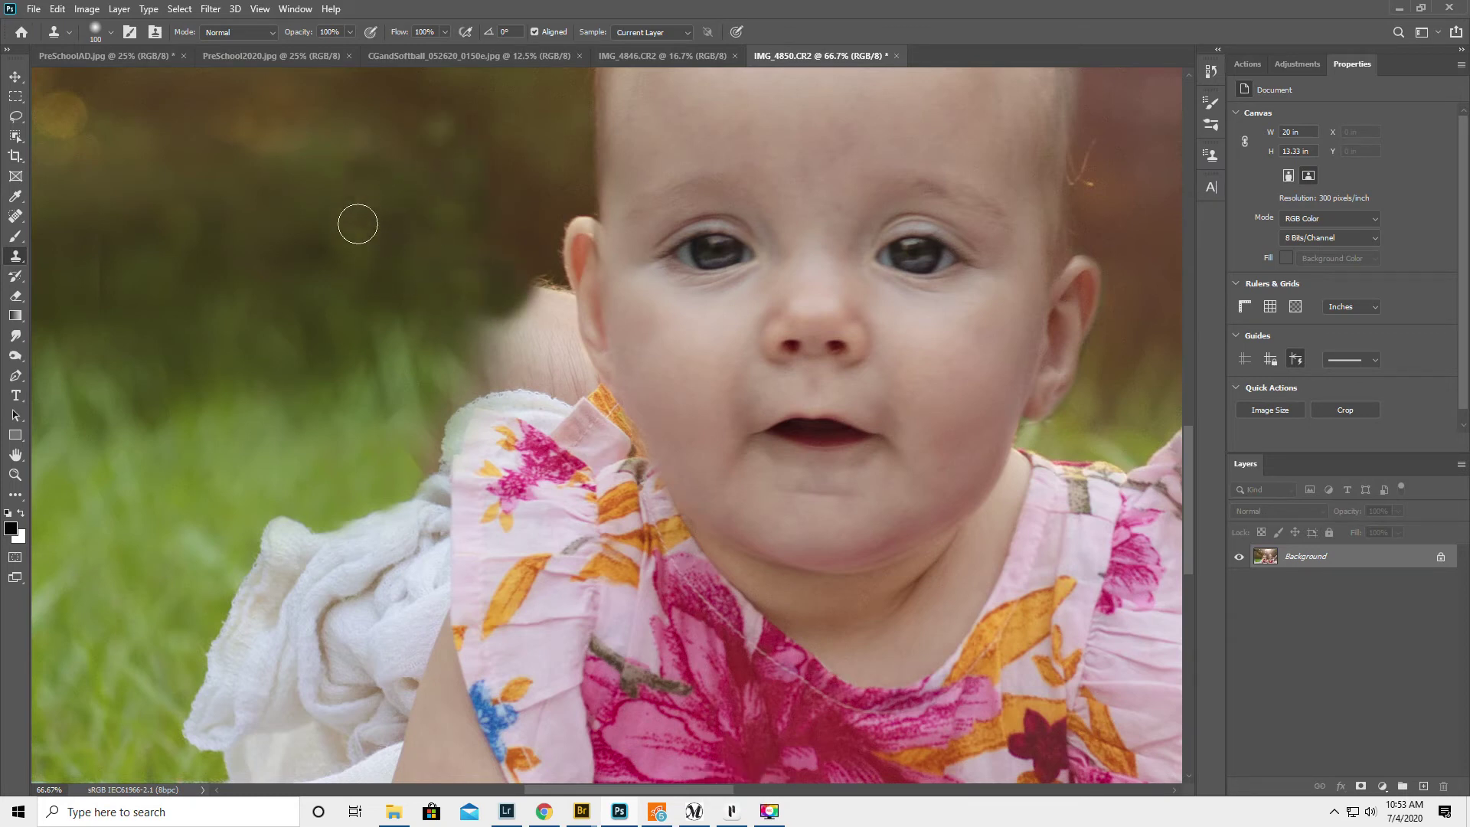
alt+click(325, 249)
mouse_move(502, 317)
mouse_down()
mouse_move(455, 335)
mouse_move(484, 321)
mouse_move(529, 332)
mouse_move(520, 310)
mouse_move(537, 286)
mouse_move(544, 335)
mouse_up()
key(ctrl+z)
Clone grass over the rest of the arm between the baby's ear, neck and shoulder with a 45 brush
alt+click(317, 355)
key(bracketleft)
key(bracketleft)
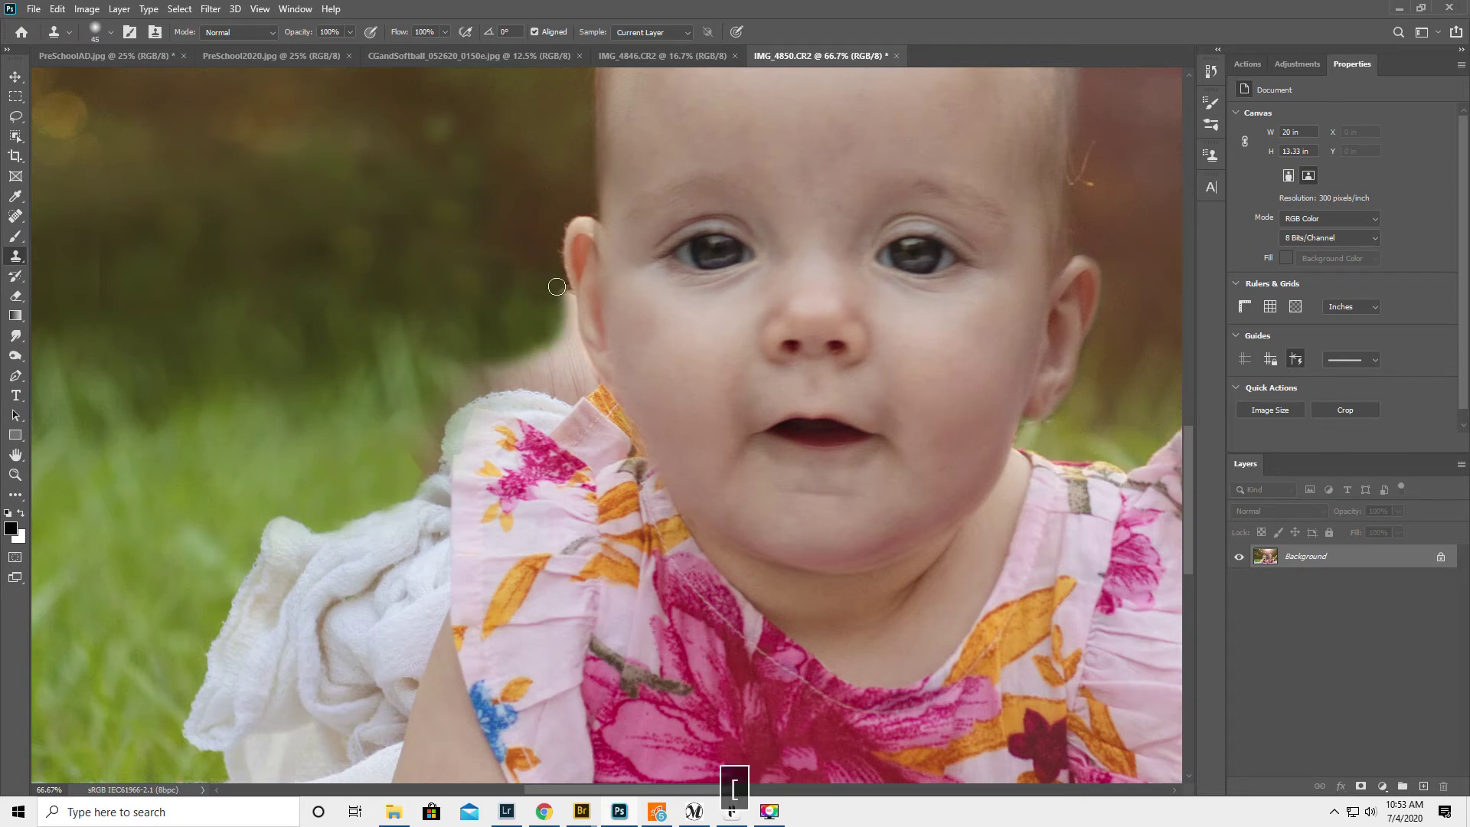
drag(568, 323, 583, 362)
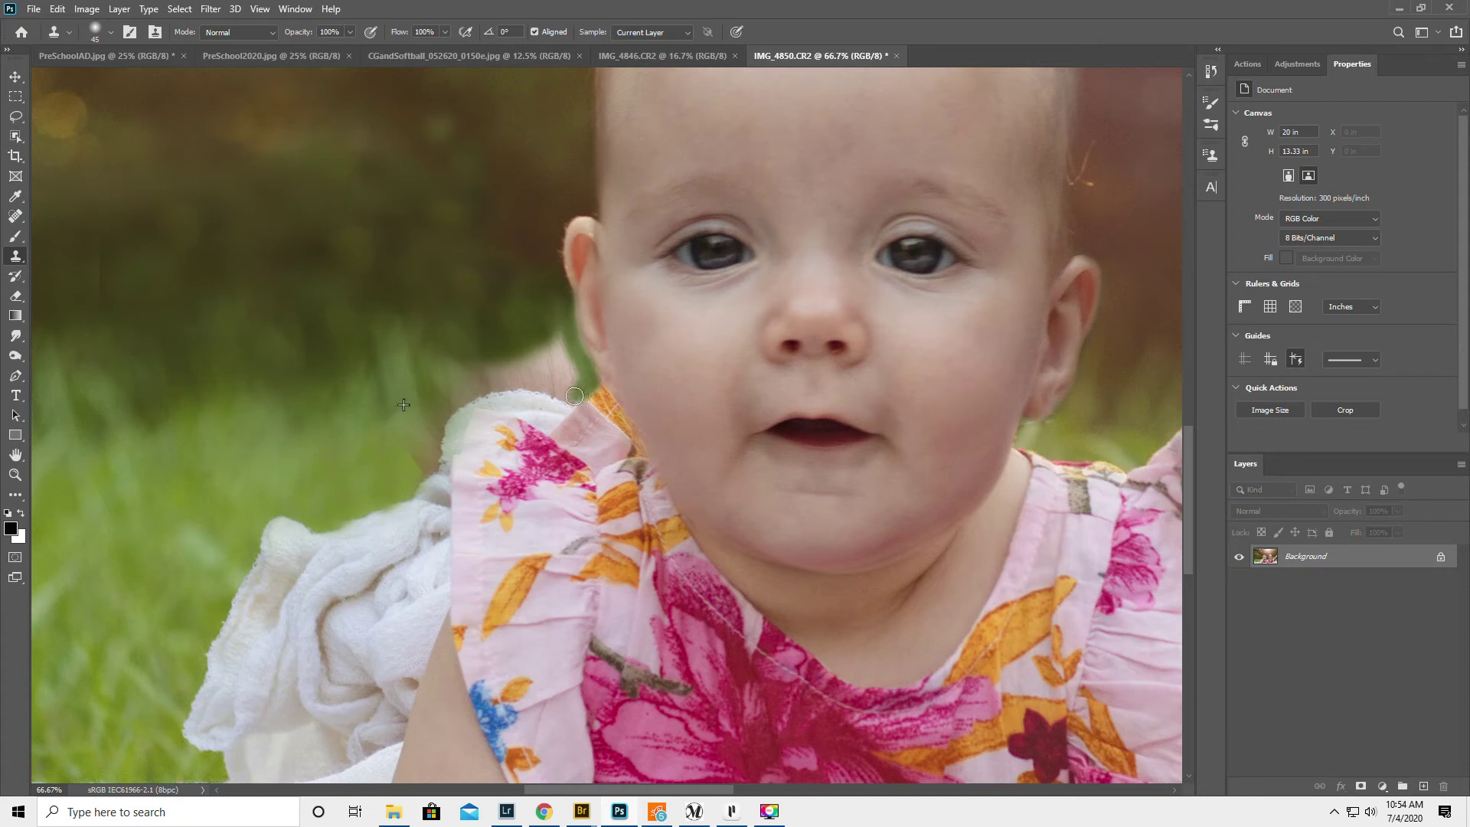
mouse_move(568, 394)
mouse_down()
mouse_move(474, 383)
mouse_move(434, 427)
mouse_up()
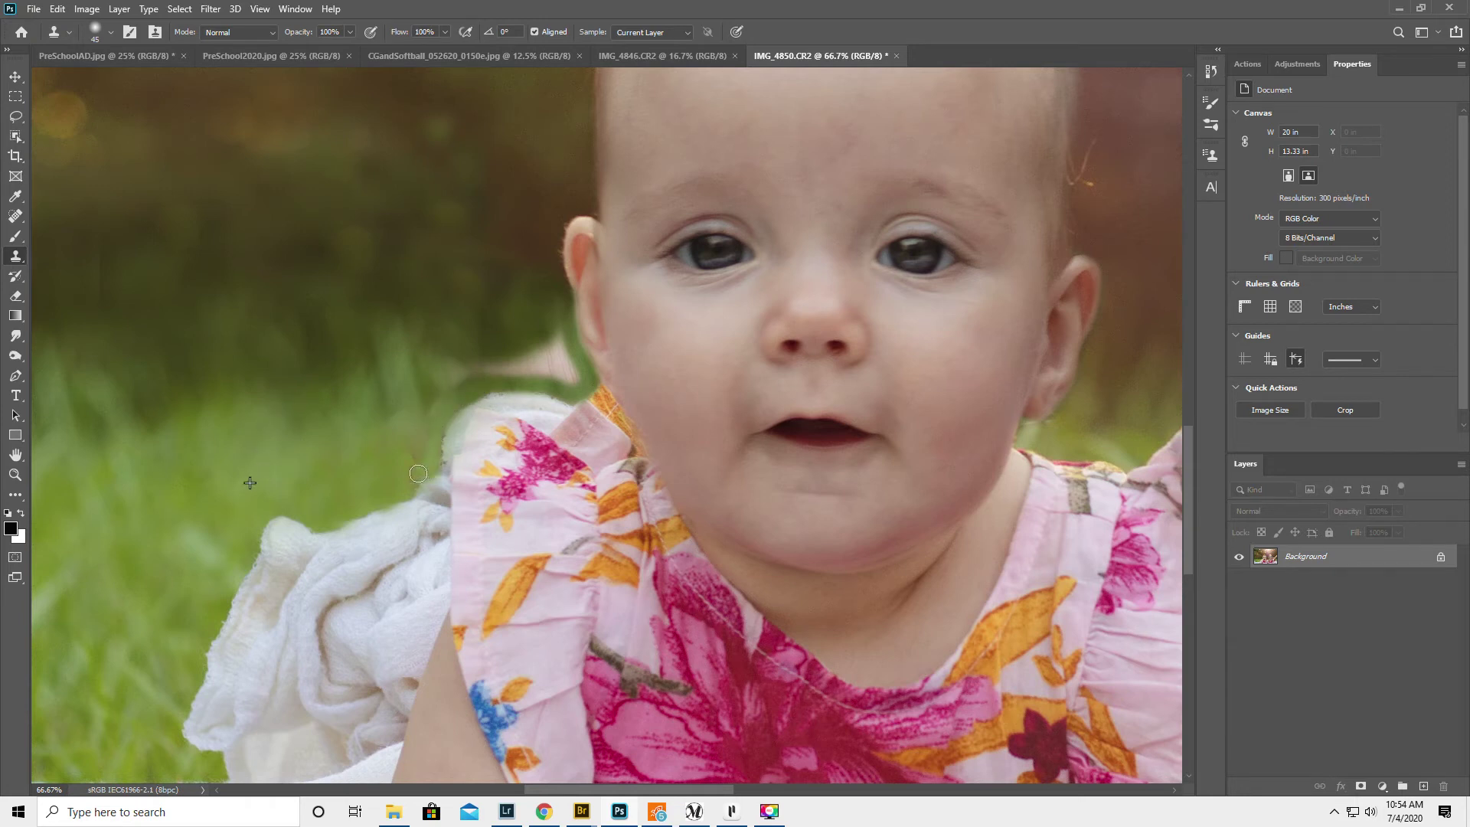
mouse_move(447, 362)
mouse_down()
mouse_move(570, 377)
mouse_move(560, 343)
mouse_move(534, 351)
mouse_move(550, 348)
mouse_up()
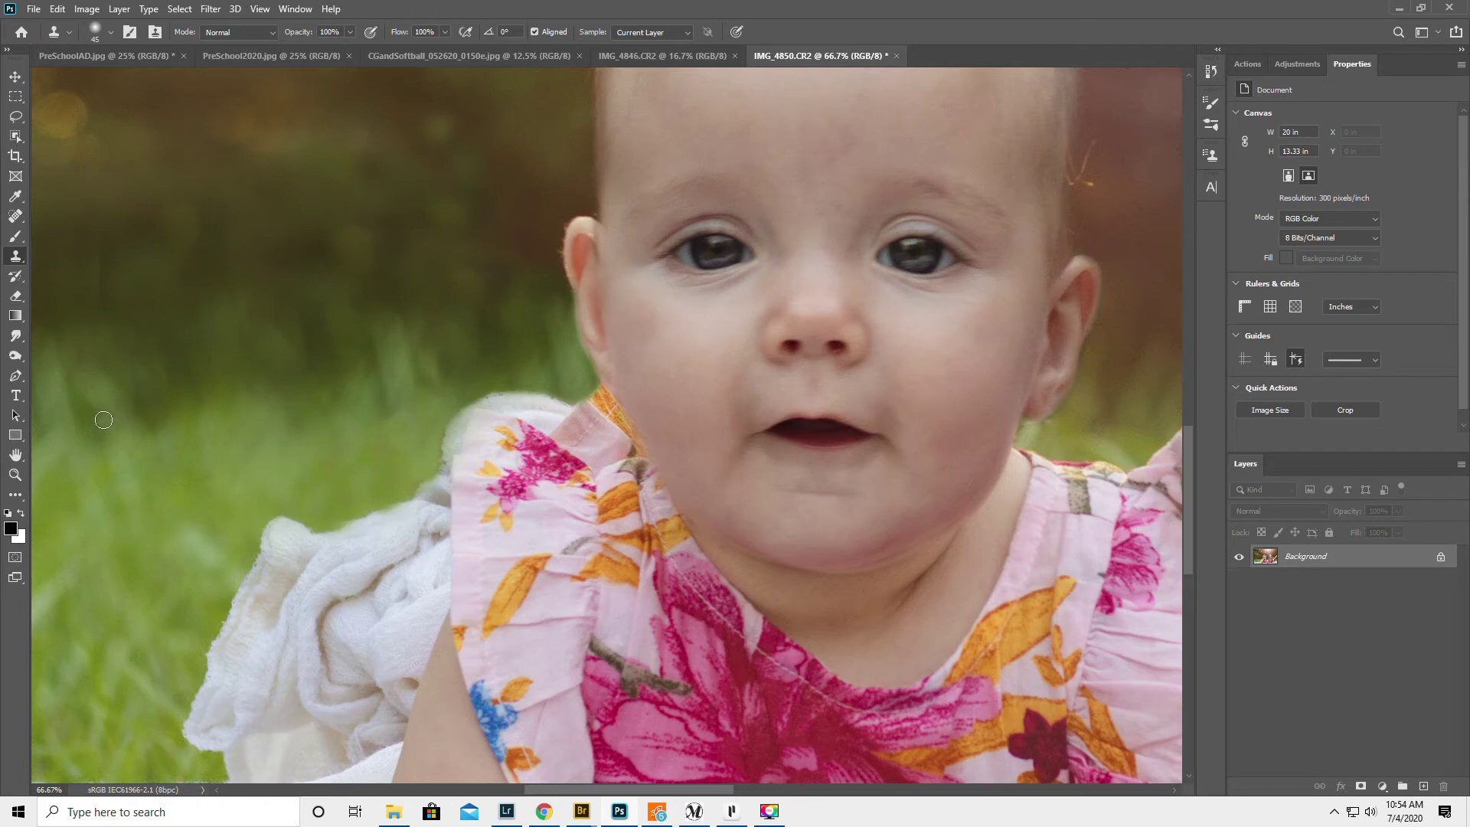
Clone grass over the outer part of the bunched white cloth behind the left-hand baby, using a 90 brush
click(15, 476)
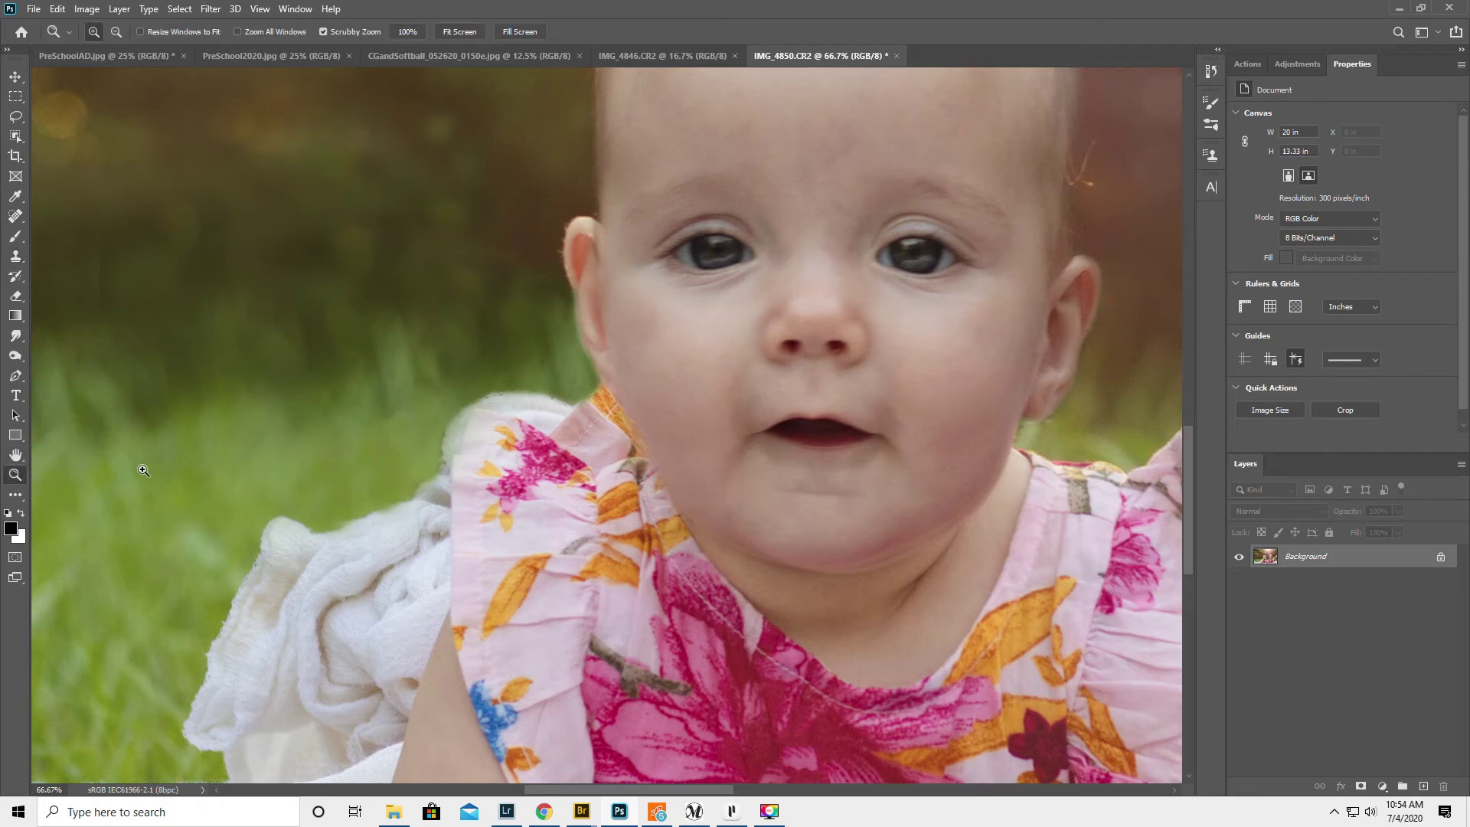
alt+click(430, 431)
alt+click(431, 448)
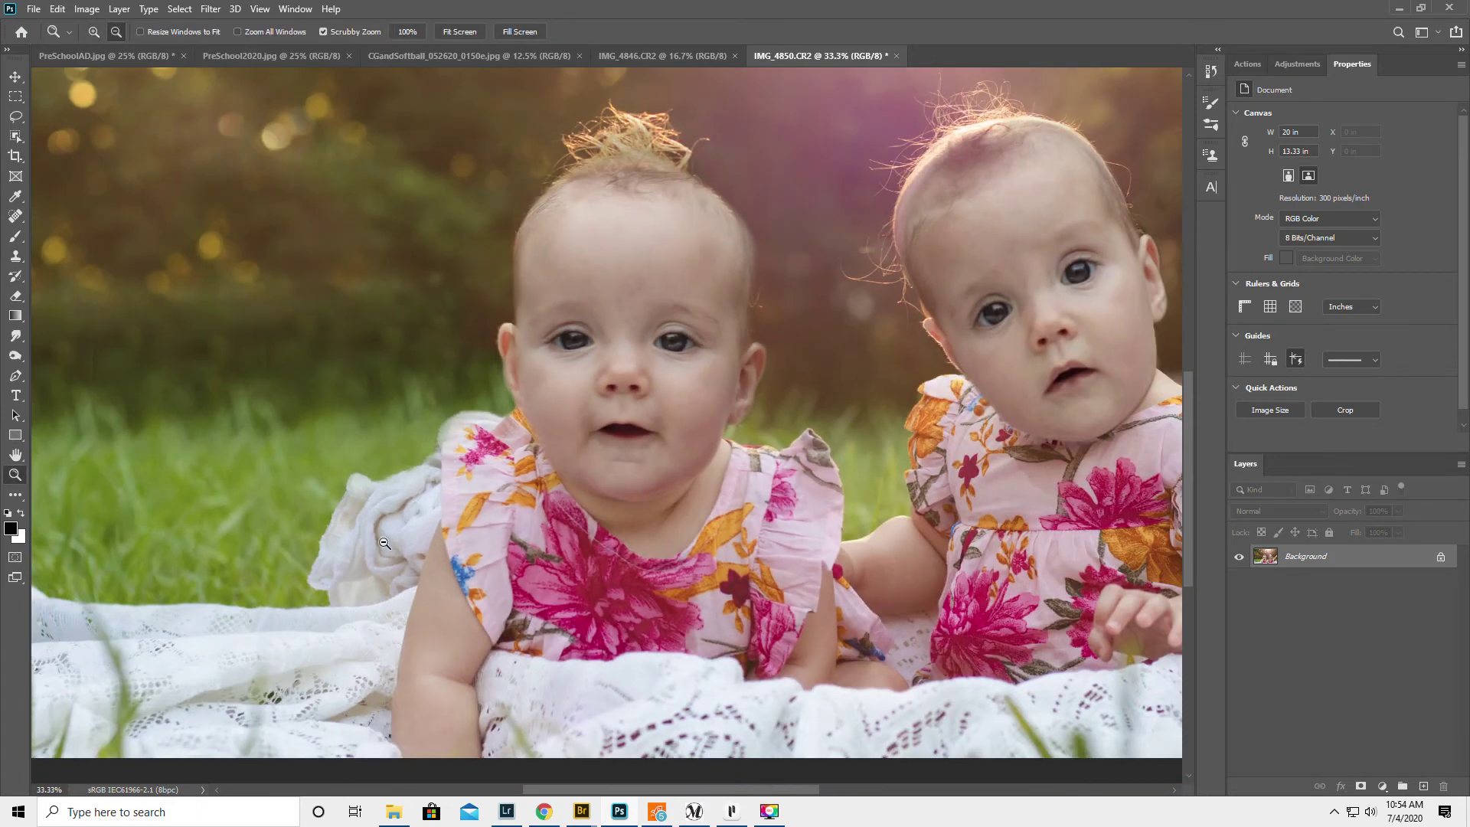
alt+click(382, 500)
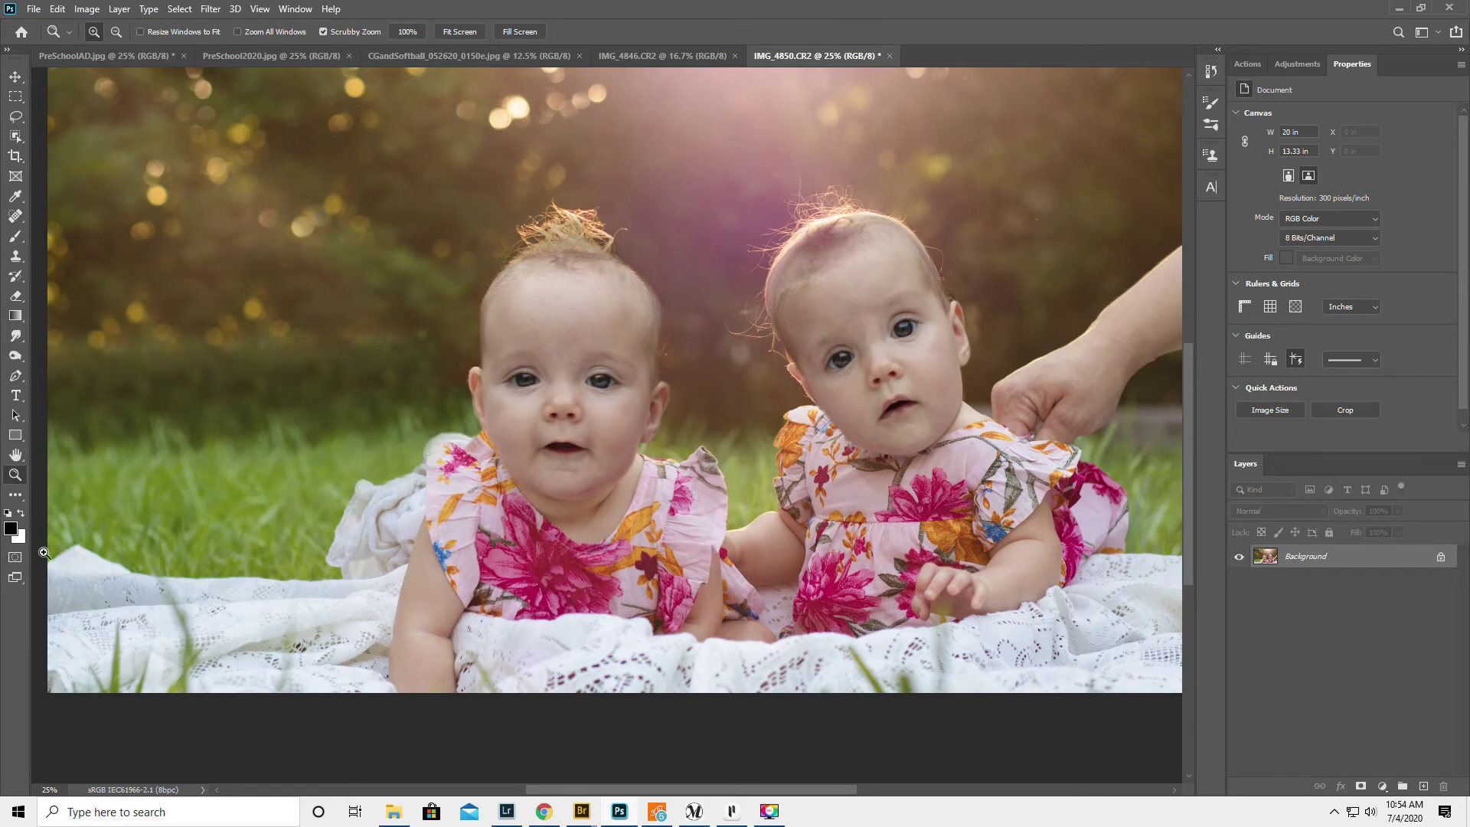
alt+click(398, 431)
alt+click(406, 432)
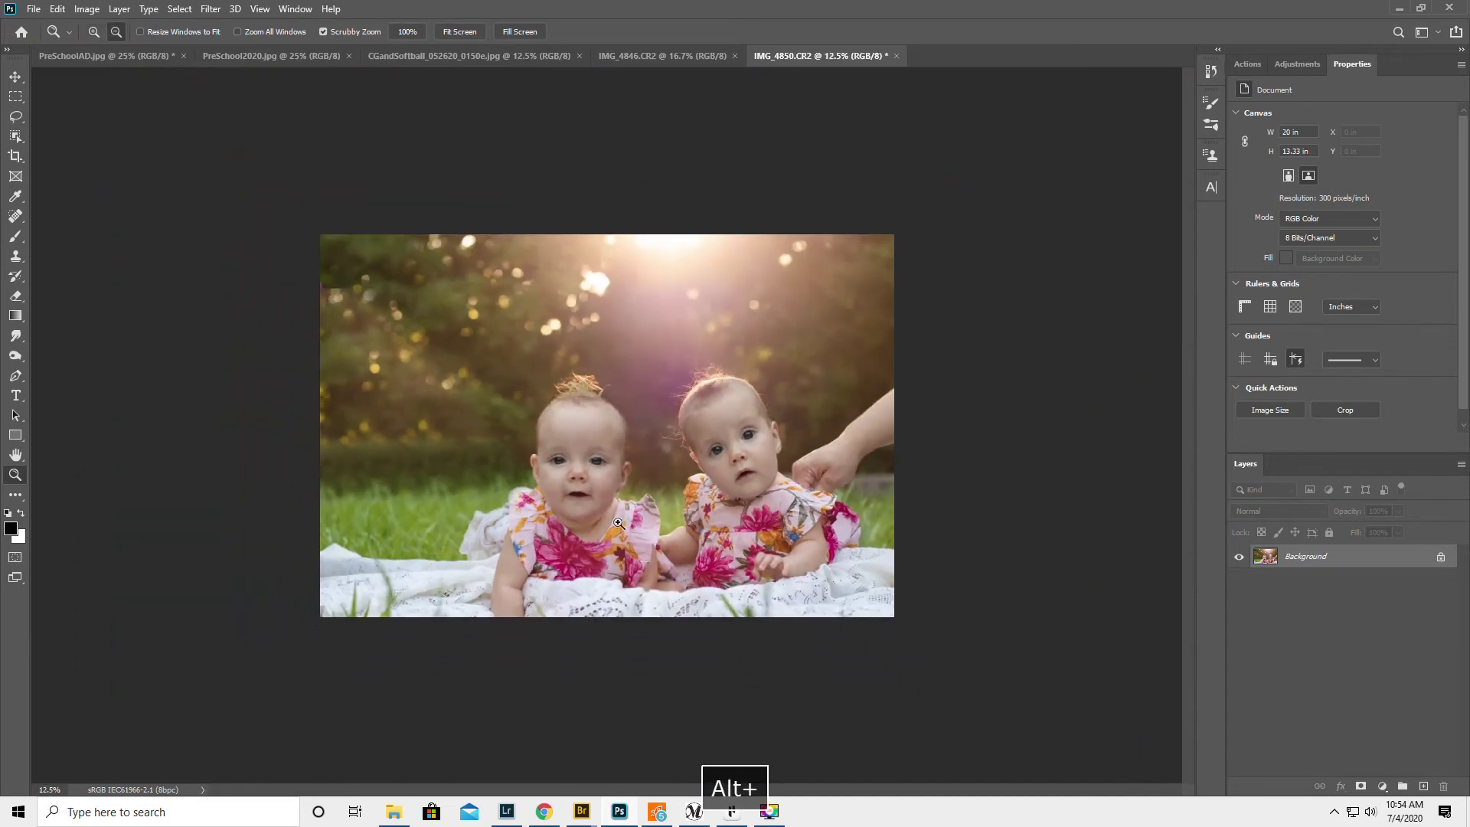
click(478, 536)
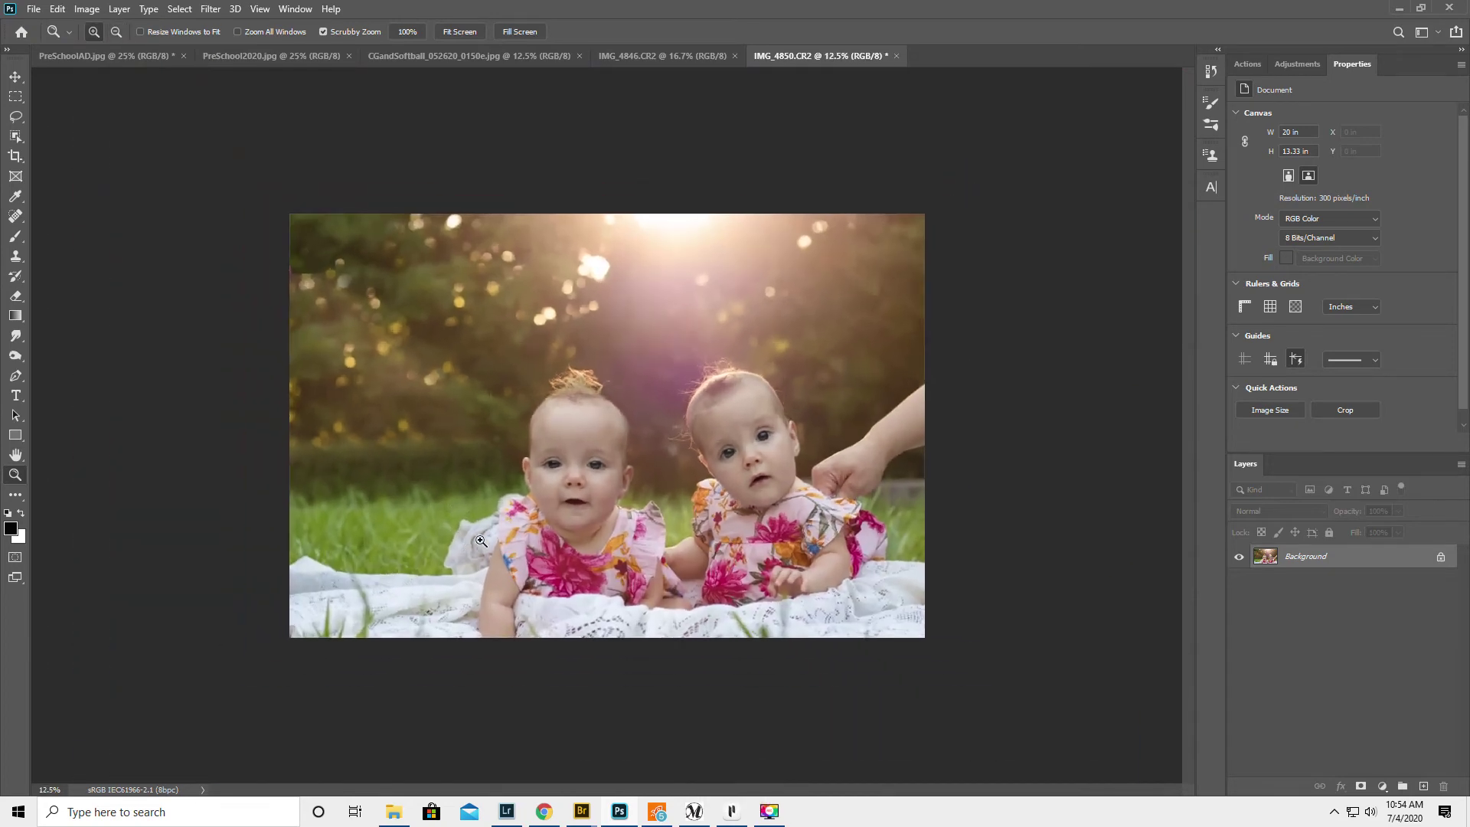
click(478, 536)
click(479, 536)
click(399, 559)
scroll(399, 558, down, 1)
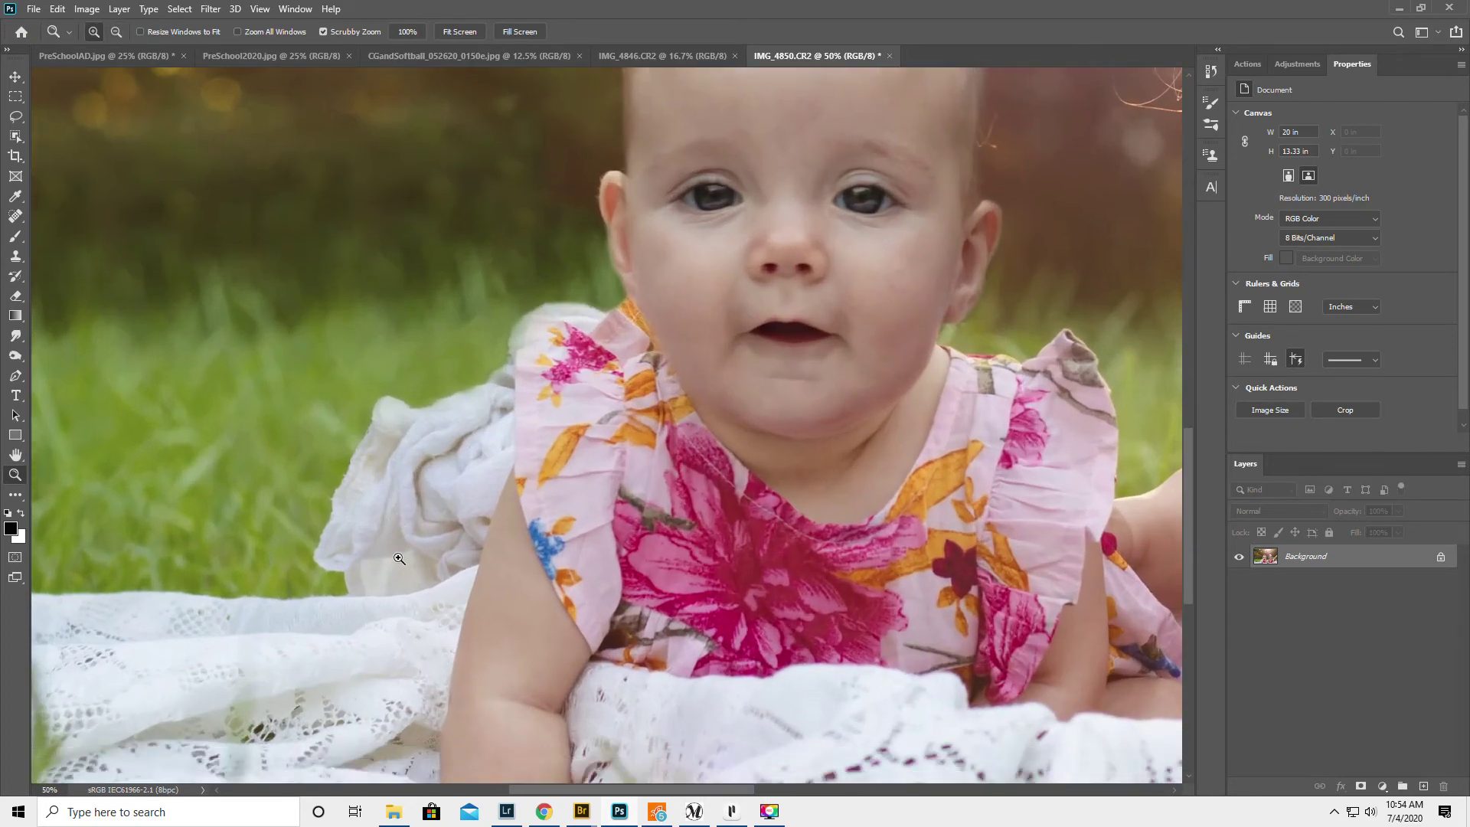
click(15, 258)
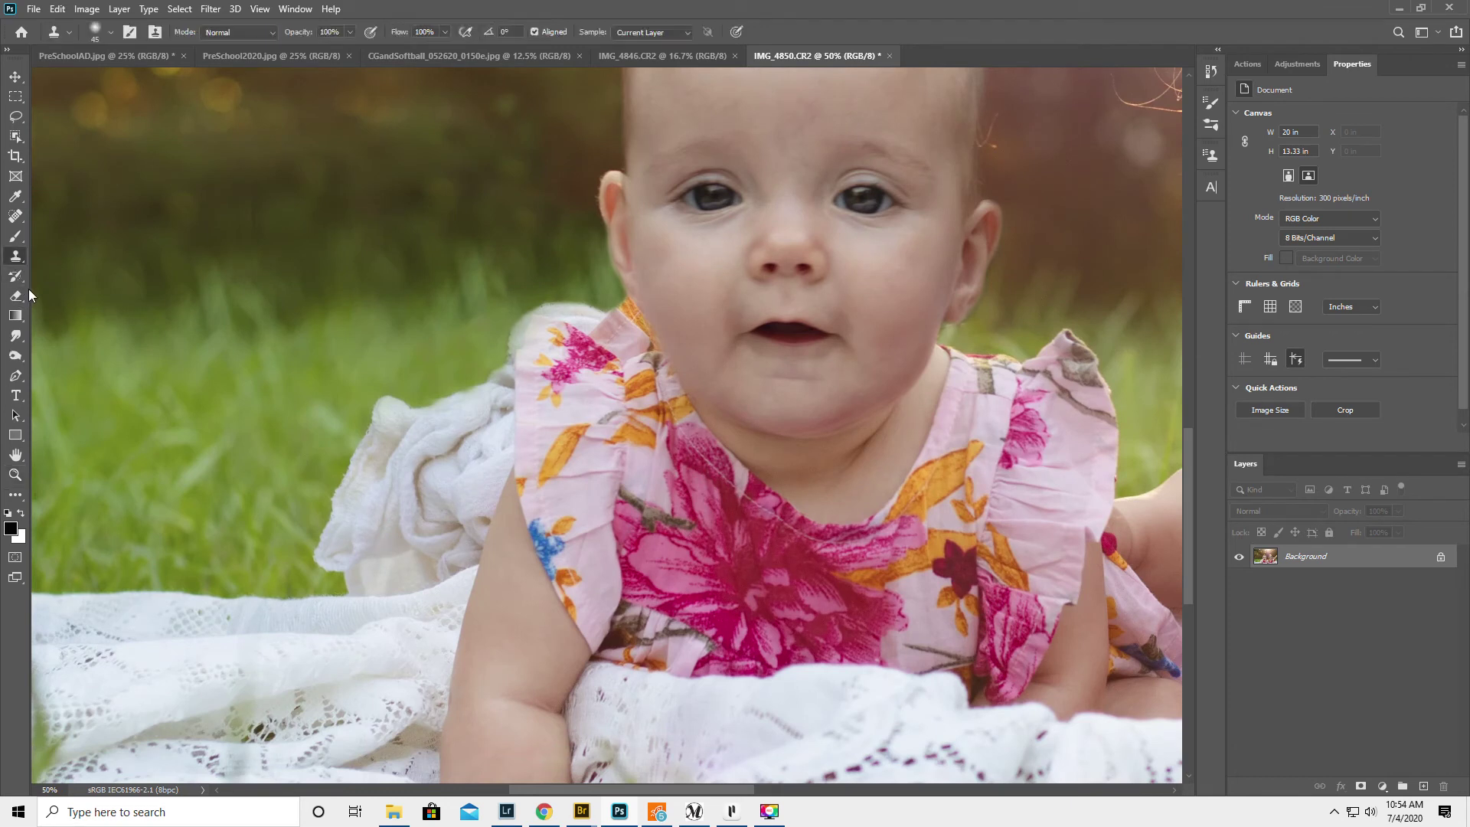
key(bracketright)
alt+click(245, 598)
mouse_move(338, 563)
mouse_down()
mouse_move(337, 490)
mouse_move(388, 453)
mouse_move(376, 405)
mouse_move(459, 420)
mouse_move(377, 411)
mouse_move(456, 398)
mouse_move(444, 461)
mouse_move(435, 436)
mouse_move(378, 506)
mouse_move(365, 501)
mouse_move(399, 511)
mouse_move(402, 532)
mouse_move(439, 487)
mouse_move(421, 577)
mouse_move(356, 580)
mouse_move(410, 561)
mouse_move(382, 552)
mouse_up()
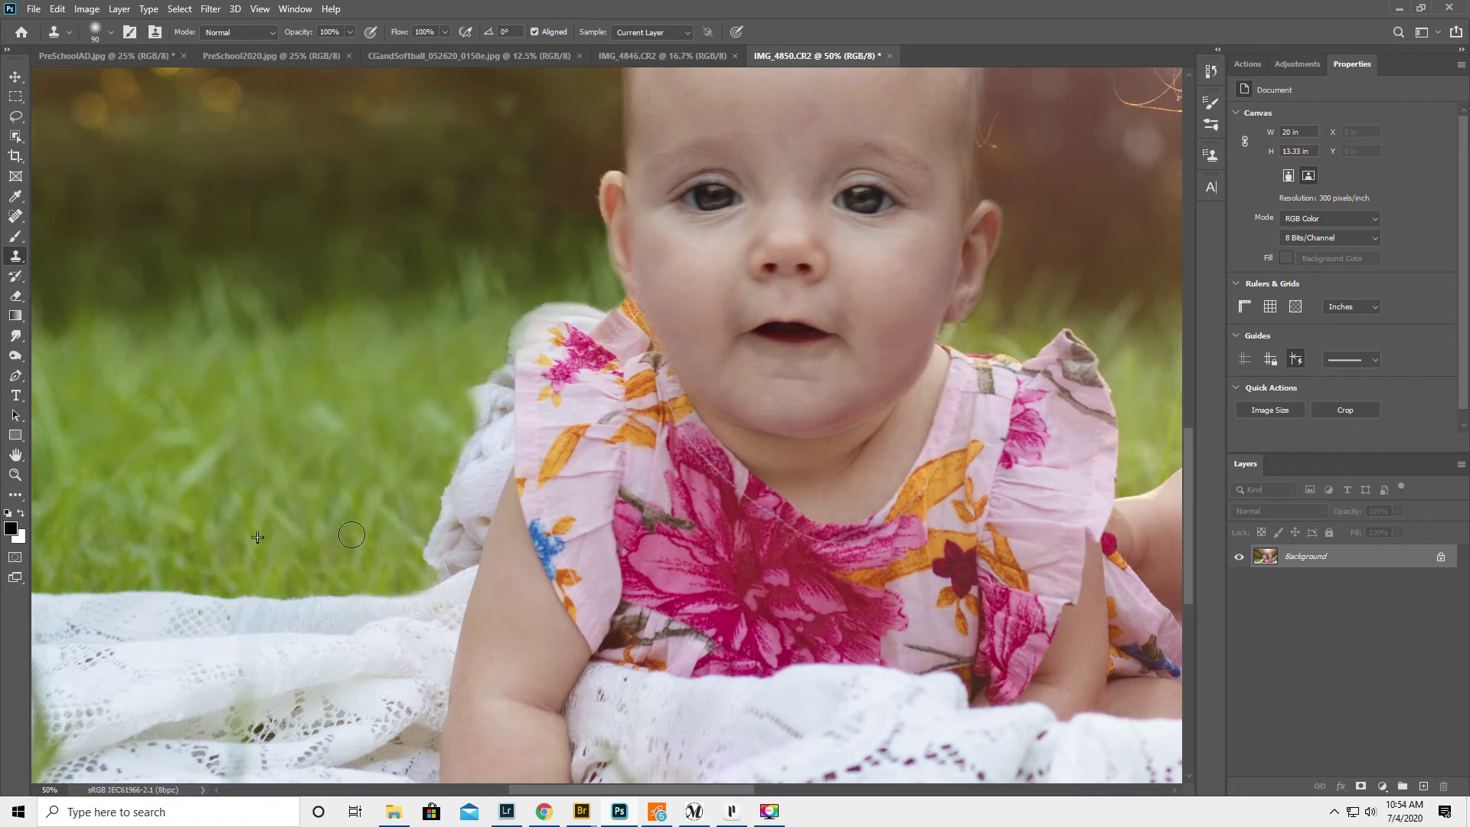
Clone grass over more of the white cloth, from the blanket's edge up to the baby's sleeve, with a 150 brush
alt+click(307, 599)
key(bracketleft)
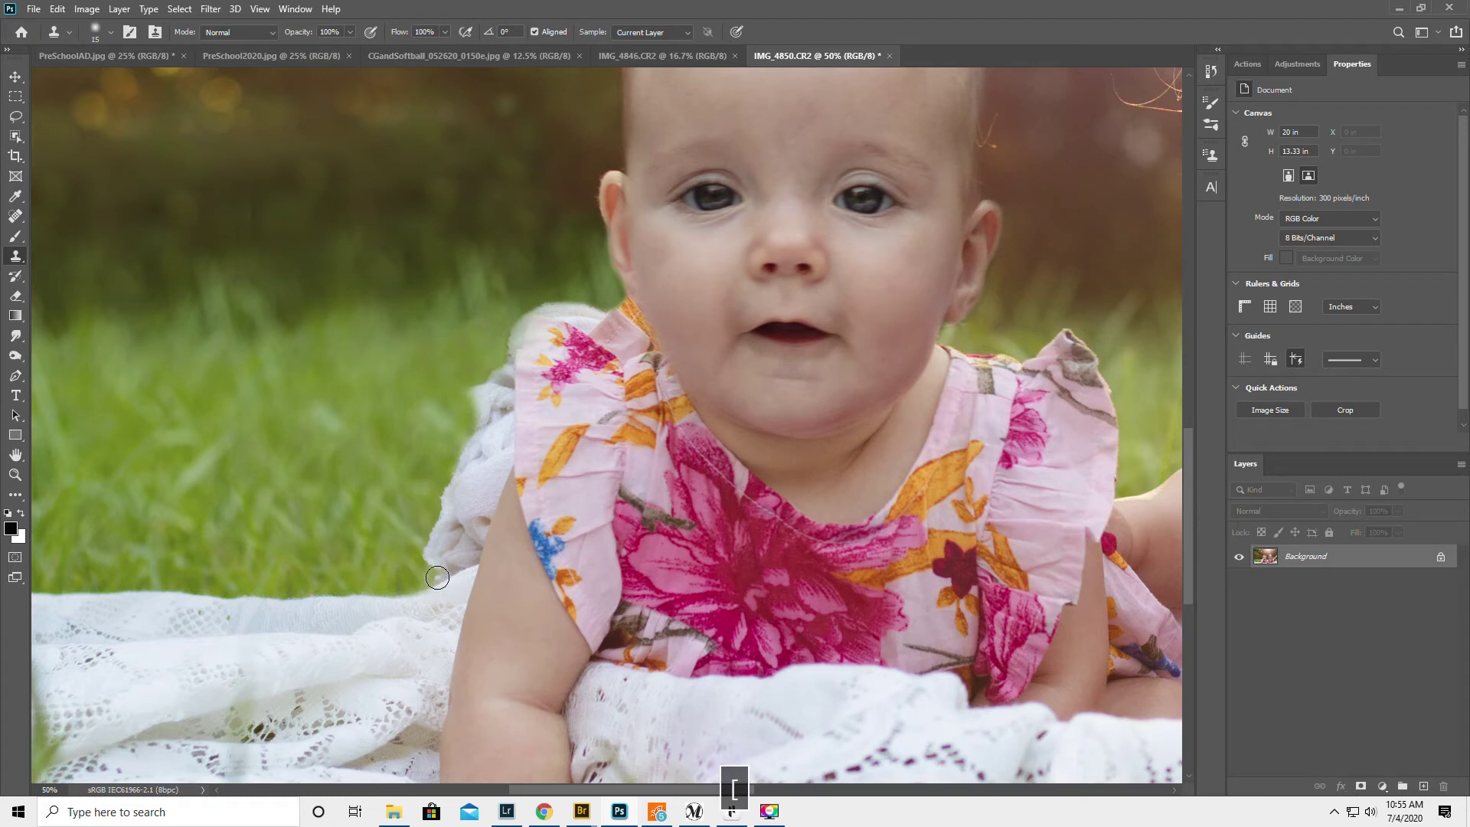
key(bracketright)
key(bracketright)
key(bracketright)
click(380, 533)
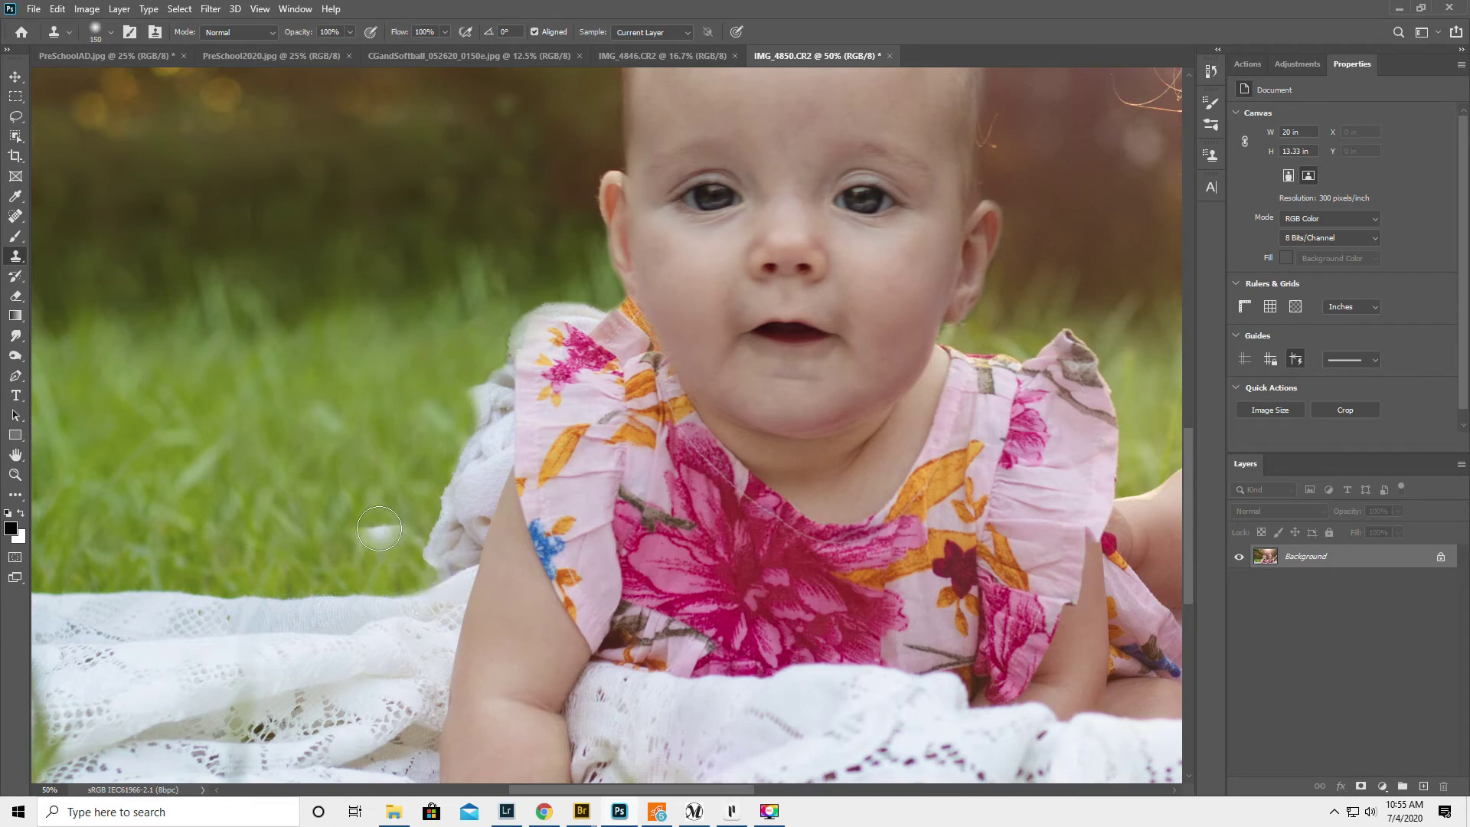
alt+click(388, 534)
mouse_move(421, 558)
mouse_down()
mouse_move(450, 523)
mouse_move(475, 386)
mouse_up()
Clone background grass over the white cloth above the left-hand baby's shoulder ruffle with a 60 brush
key(bracketleft)
key(bracketleft)
key(bracketleft)
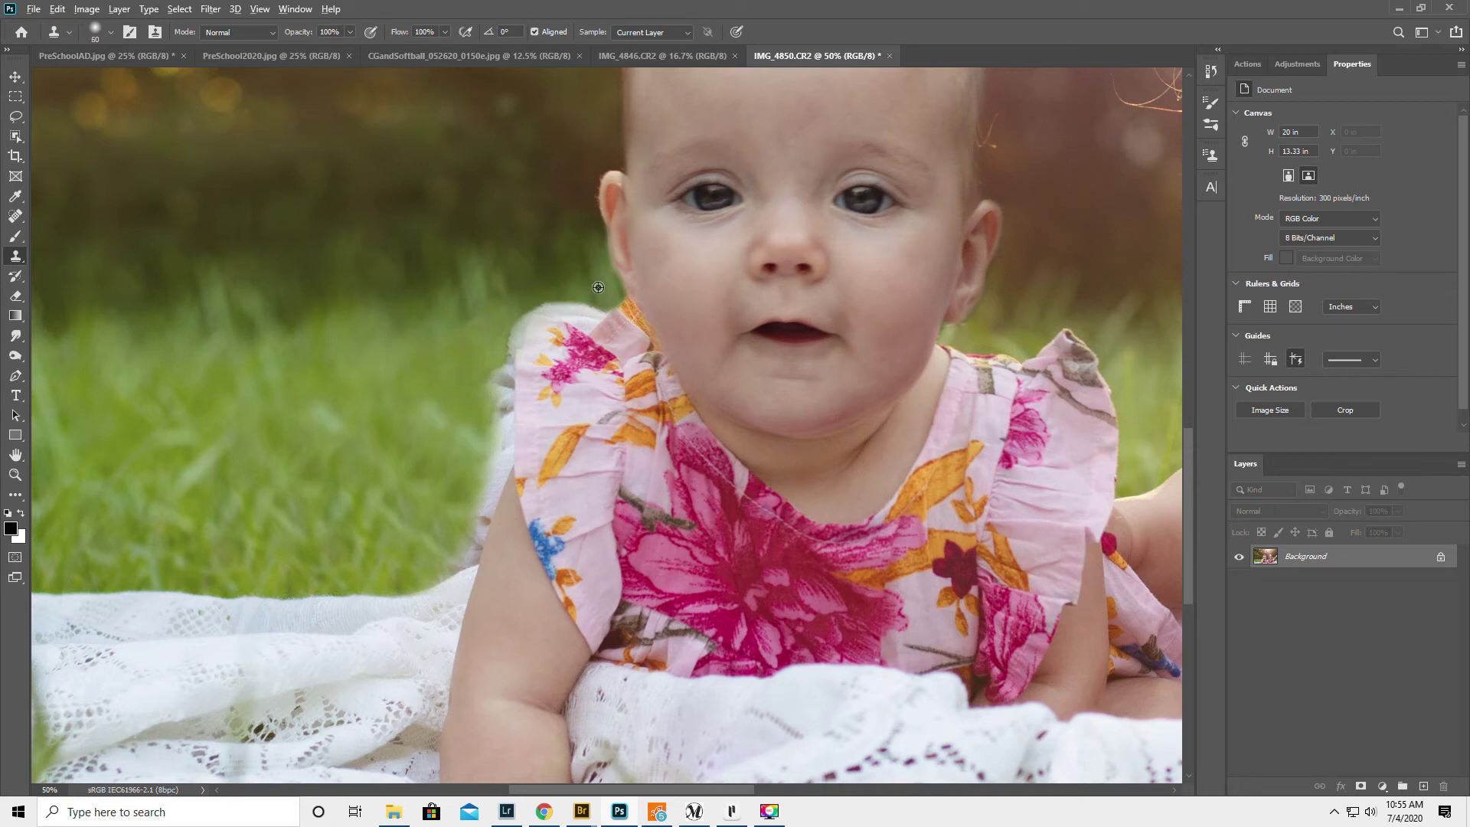
key(alt)
mouse_move(570, 311)
mouse_down()
mouse_move(509, 306)
mouse_move(583, 303)
mouse_up()
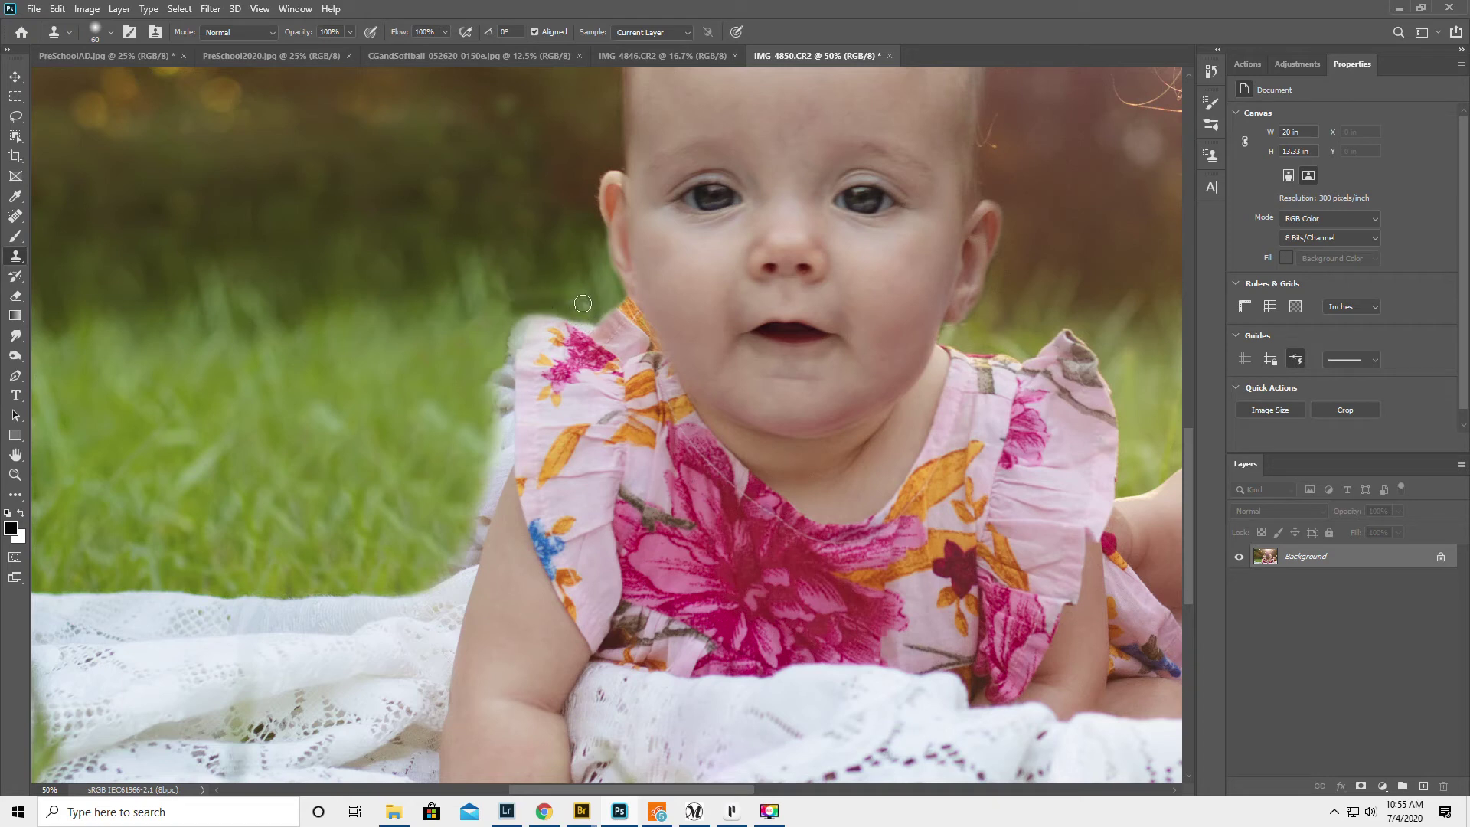
alt+click(595, 288)
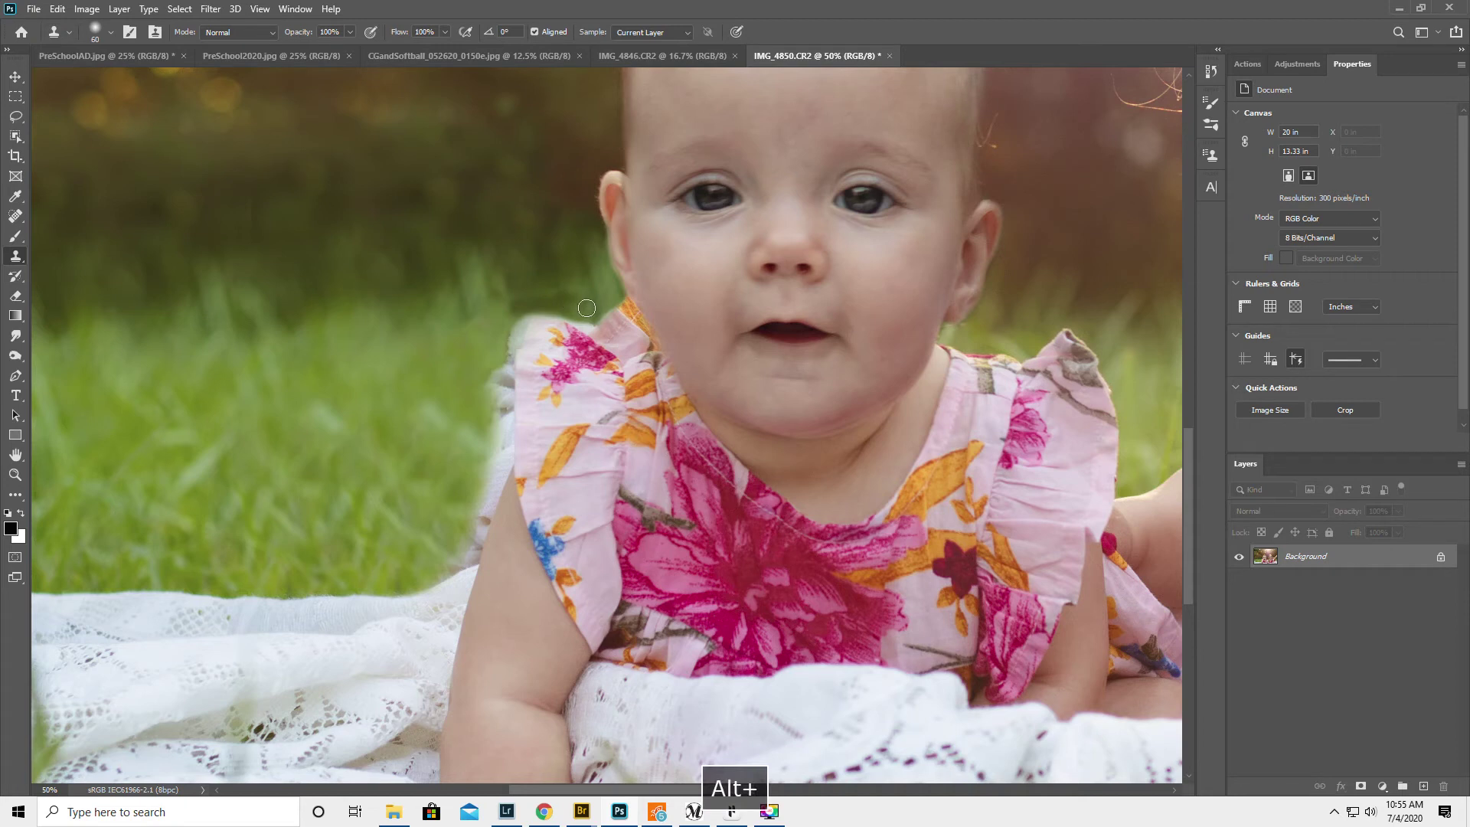
drag(590, 320, 586, 319)
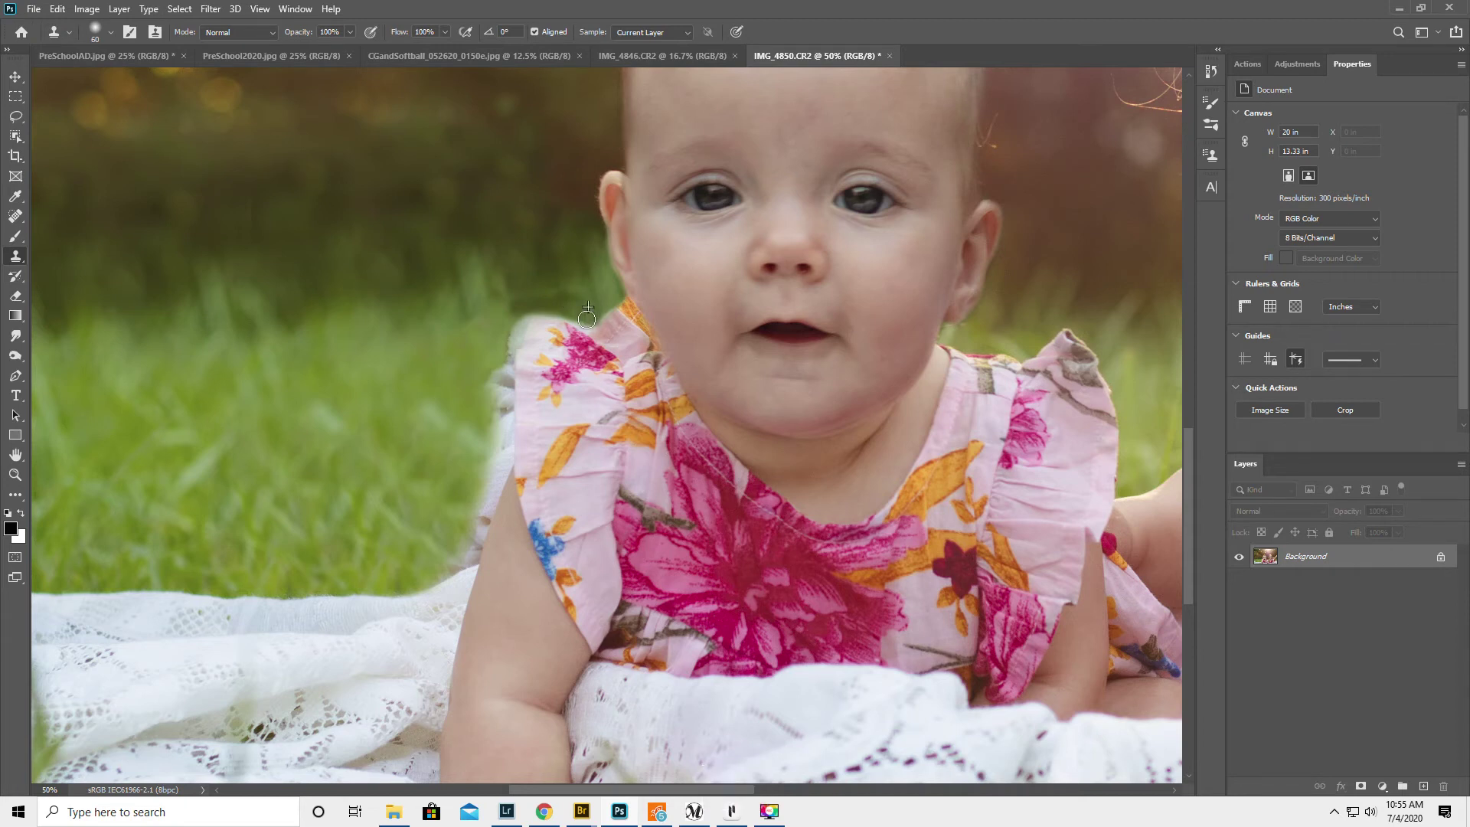
Clone grass over the leftover white fringe along the outer edge of the left-hand baby's sleeve and upper arm
alt+click(485, 352)
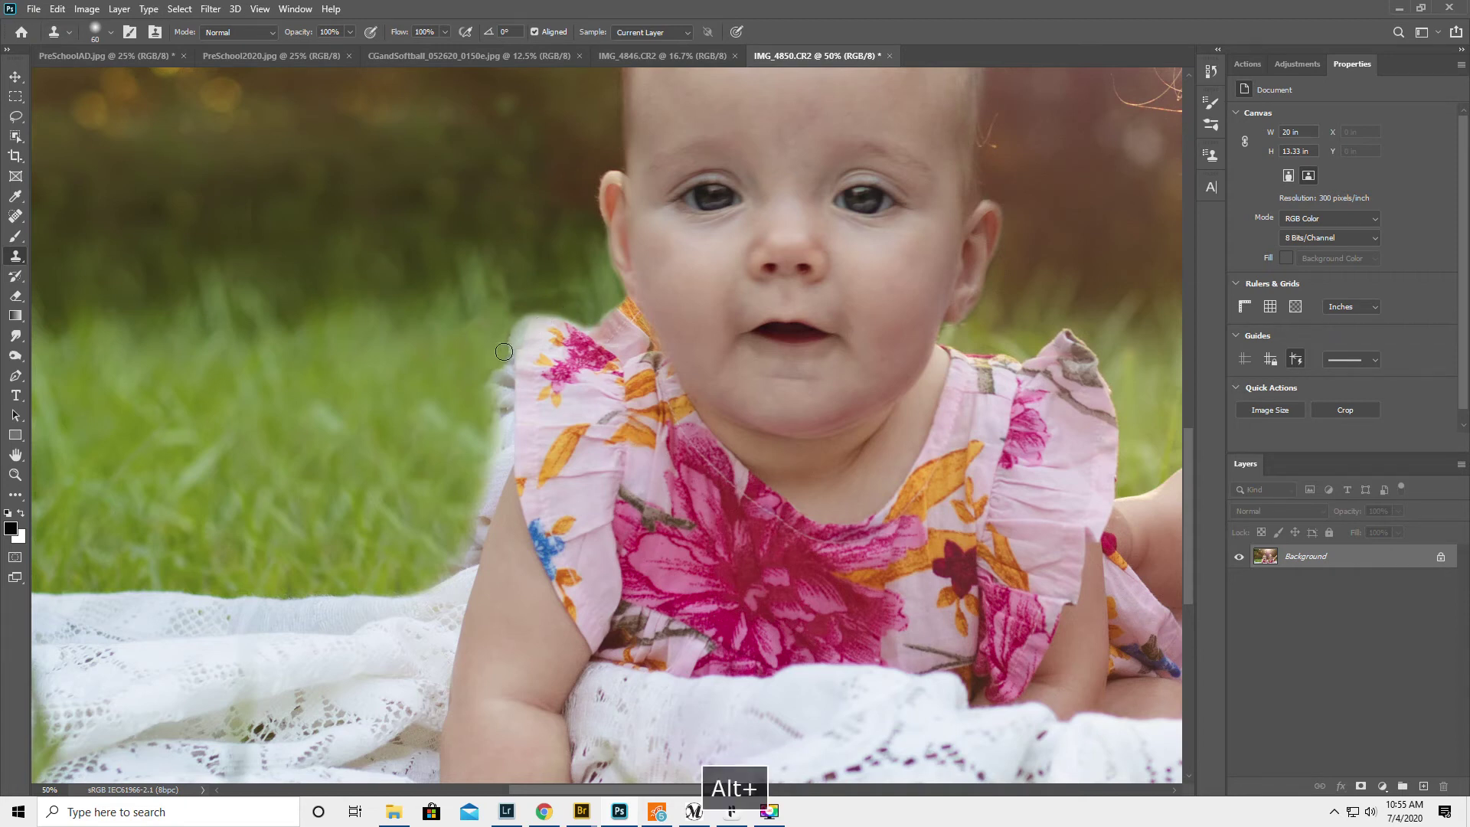
drag(504, 352, 508, 348)
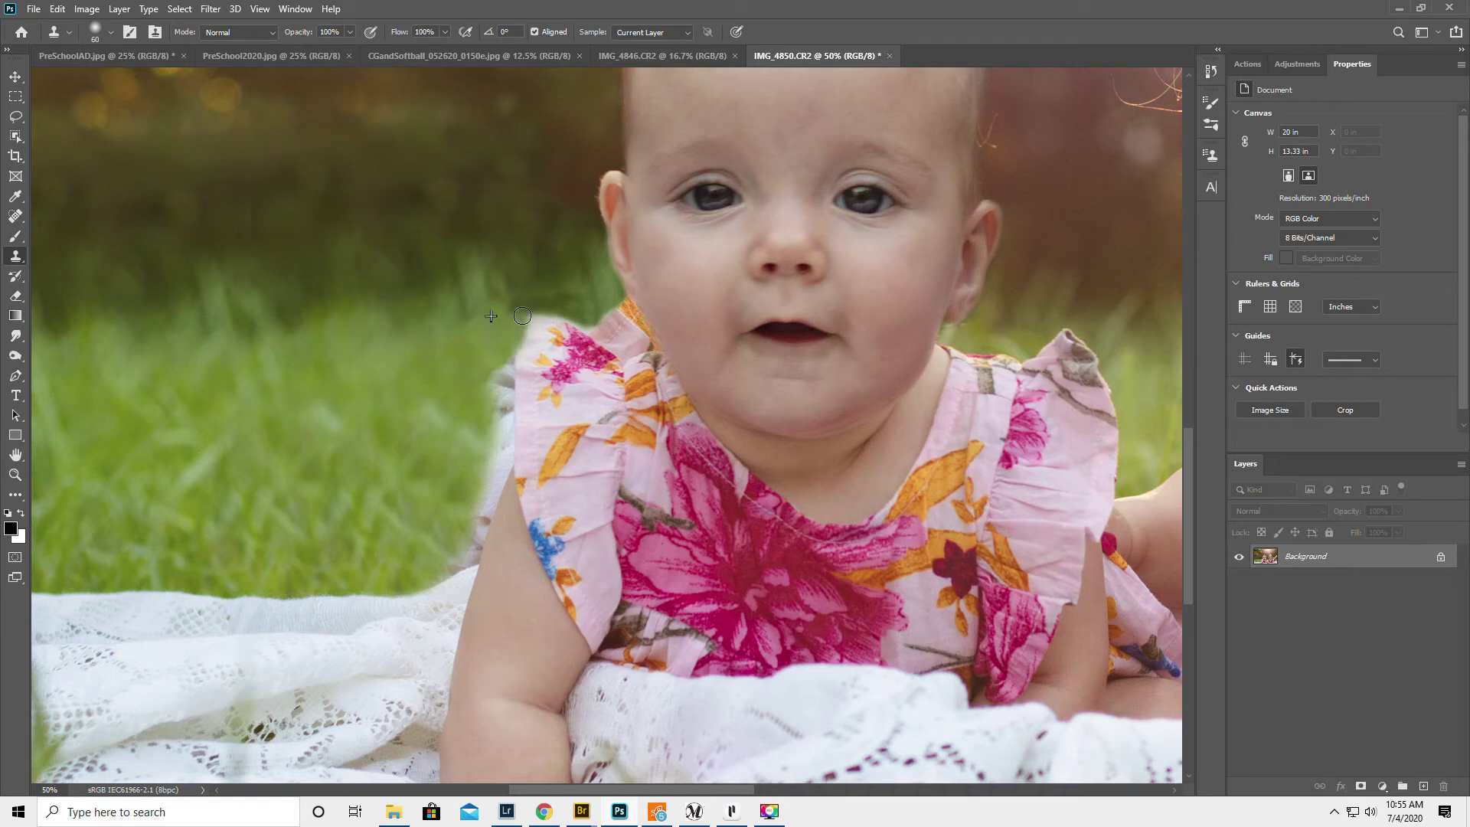
alt+click(449, 478)
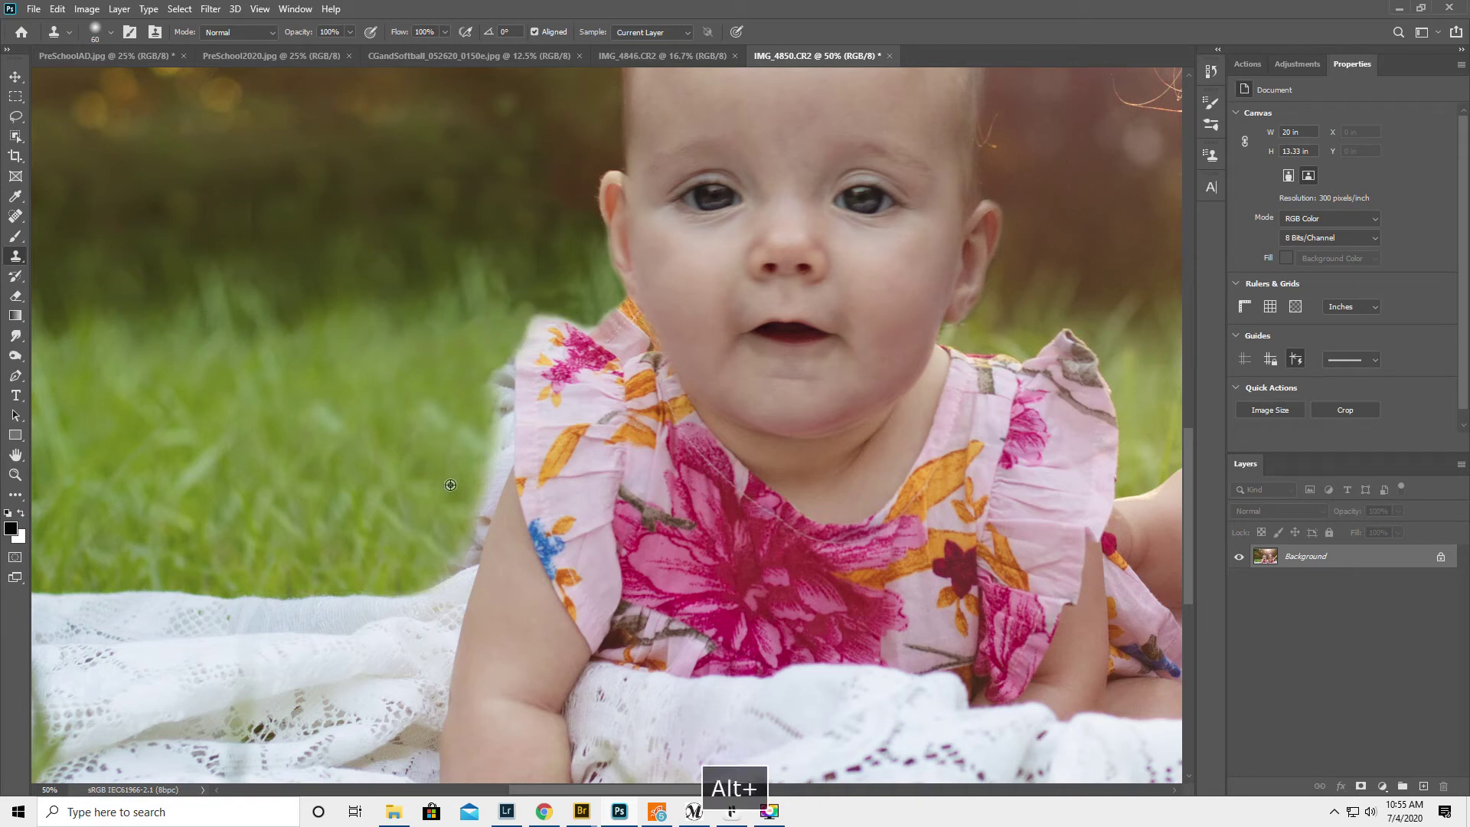
mouse_move(479, 503)
mouse_down()
mouse_move(501, 464)
mouse_move(505, 365)
mouse_move(487, 398)
mouse_up()
mouse_move(486, 468)
mouse_down()
mouse_move(470, 552)
mouse_move(431, 571)
mouse_move(421, 520)
mouse_move(479, 537)
mouse_move(502, 465)
mouse_move(472, 548)
mouse_move(503, 430)
mouse_move(501, 340)
mouse_up()
alt+click(428, 520)
alt+click(456, 363)
Zoom in on the adult's hand behind the right-hand baby and duplicate the background layer for cloning with the Clone Stamp
click(15, 476)
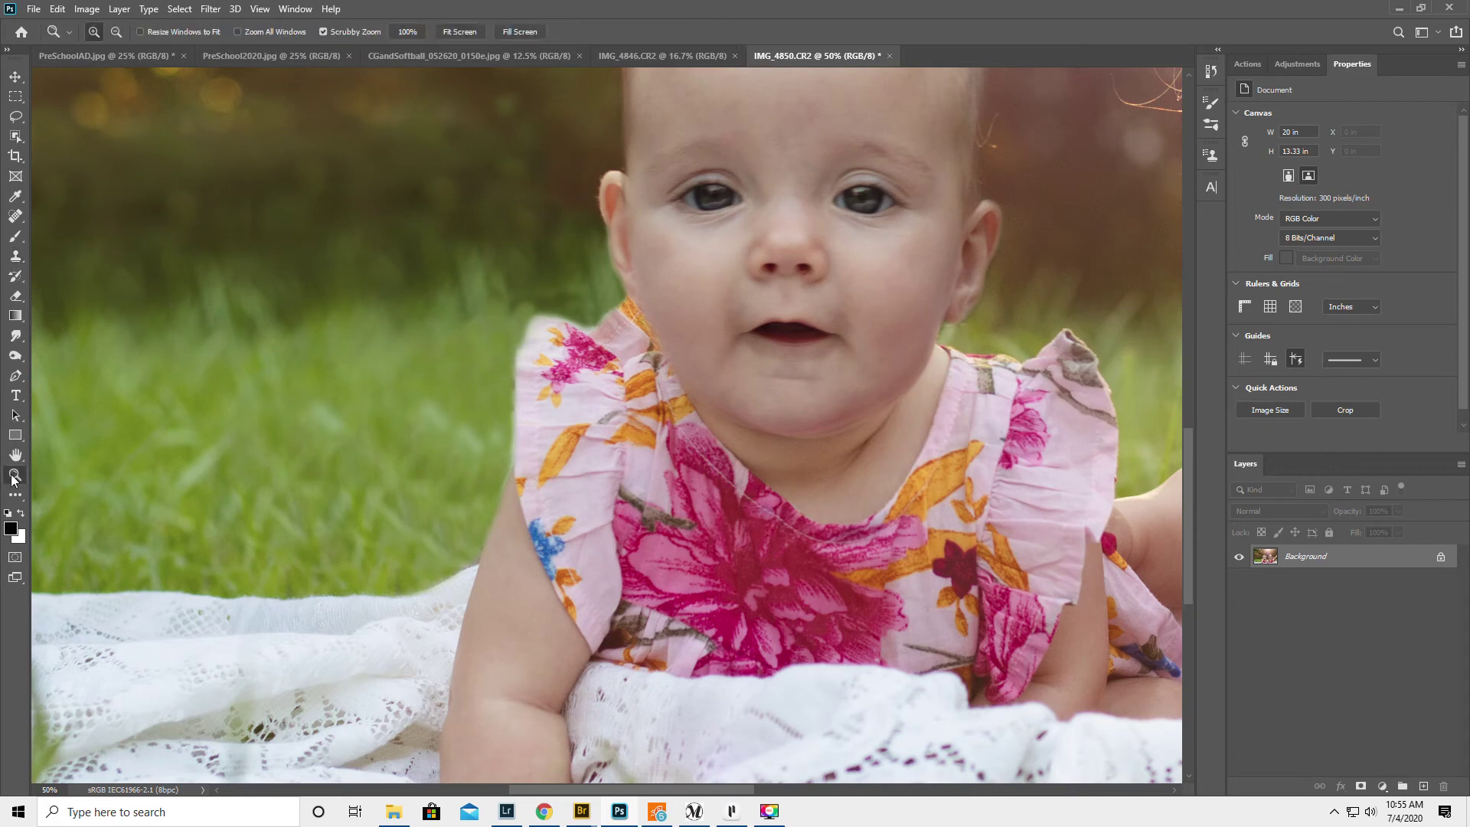
alt+click(620, 500)
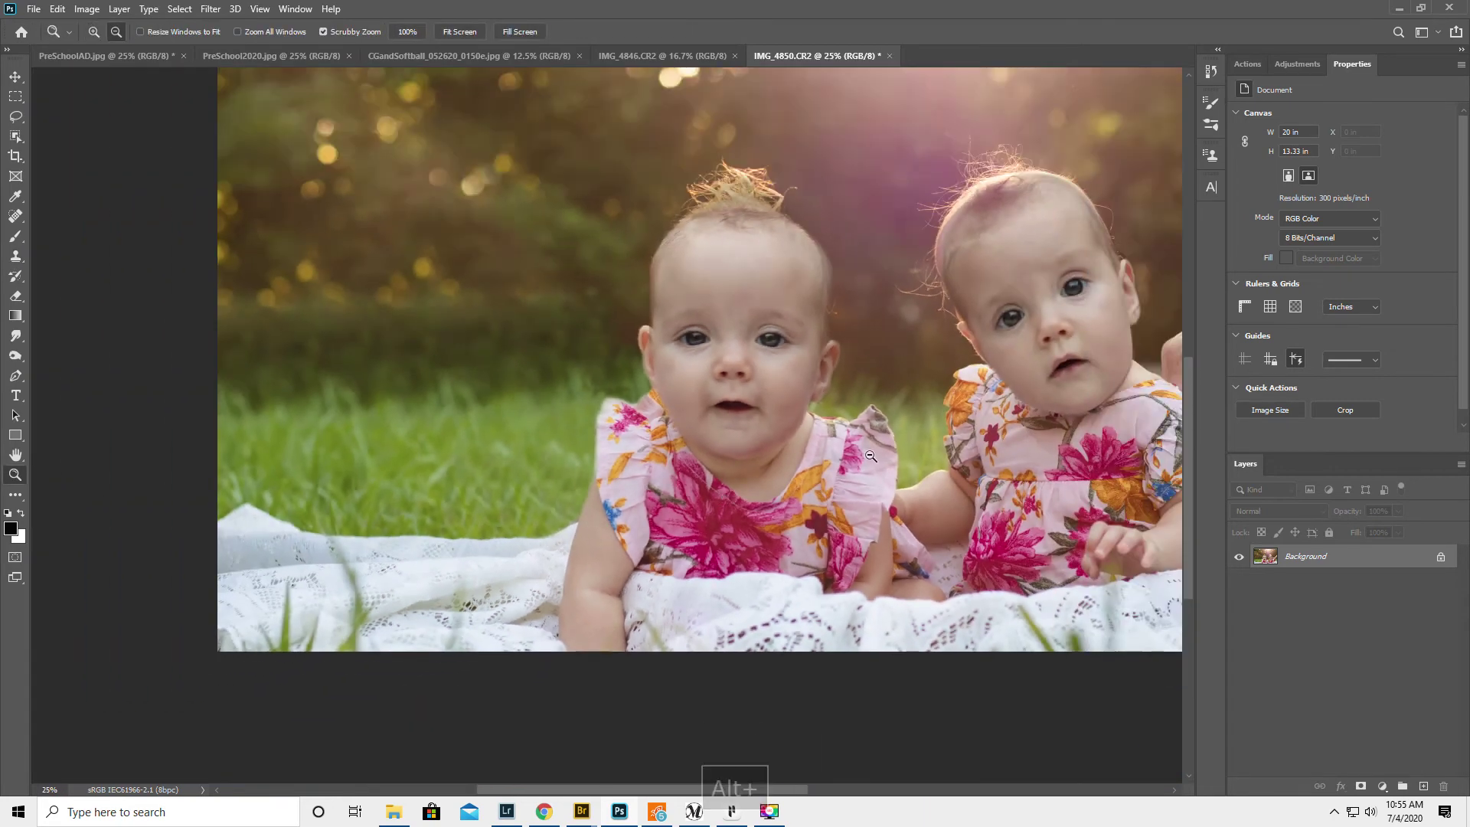
drag(775, 794, 919, 794)
click(846, 370)
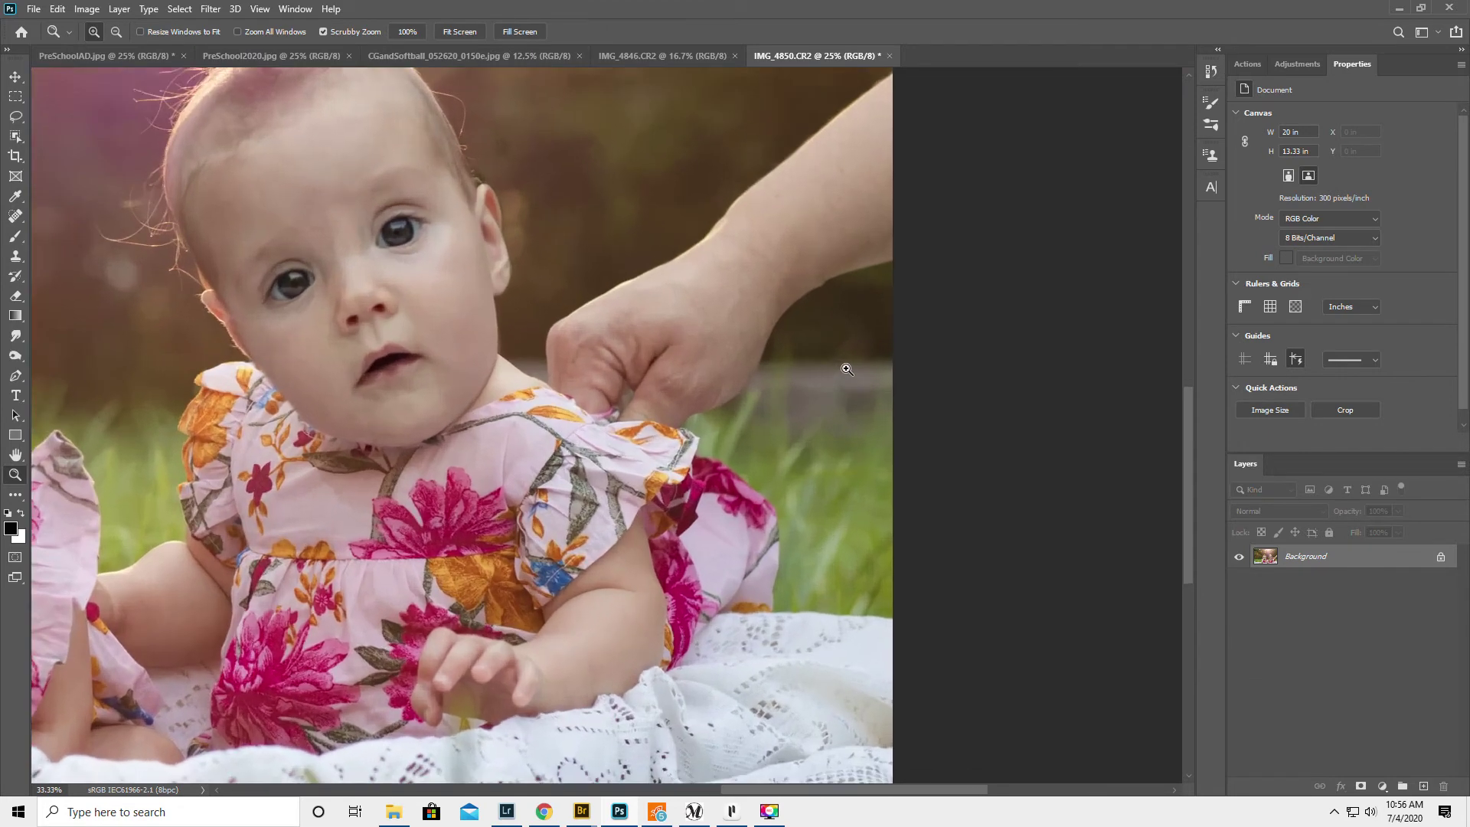
click(15, 255)
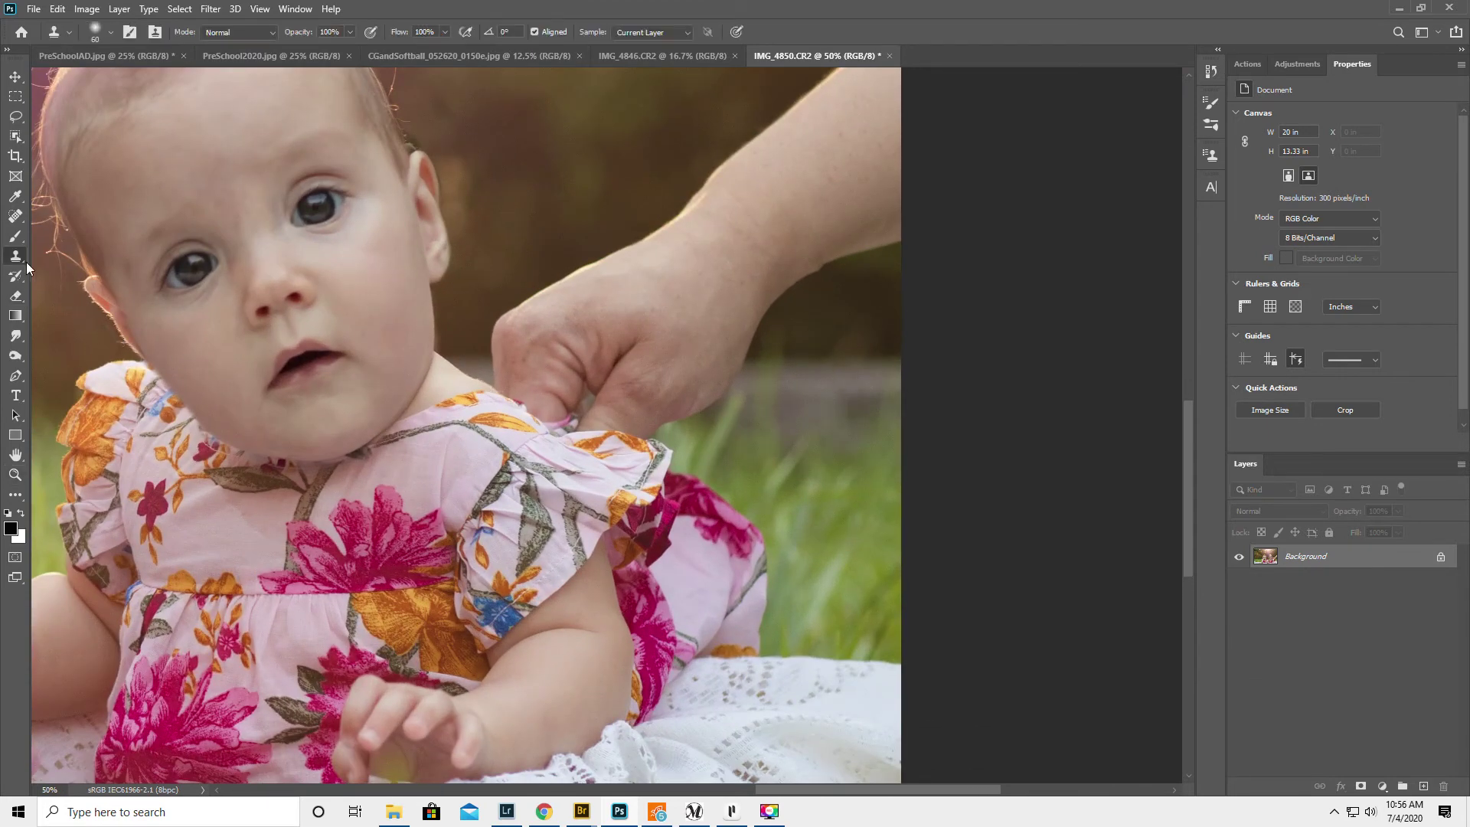
key(ctrl+j)
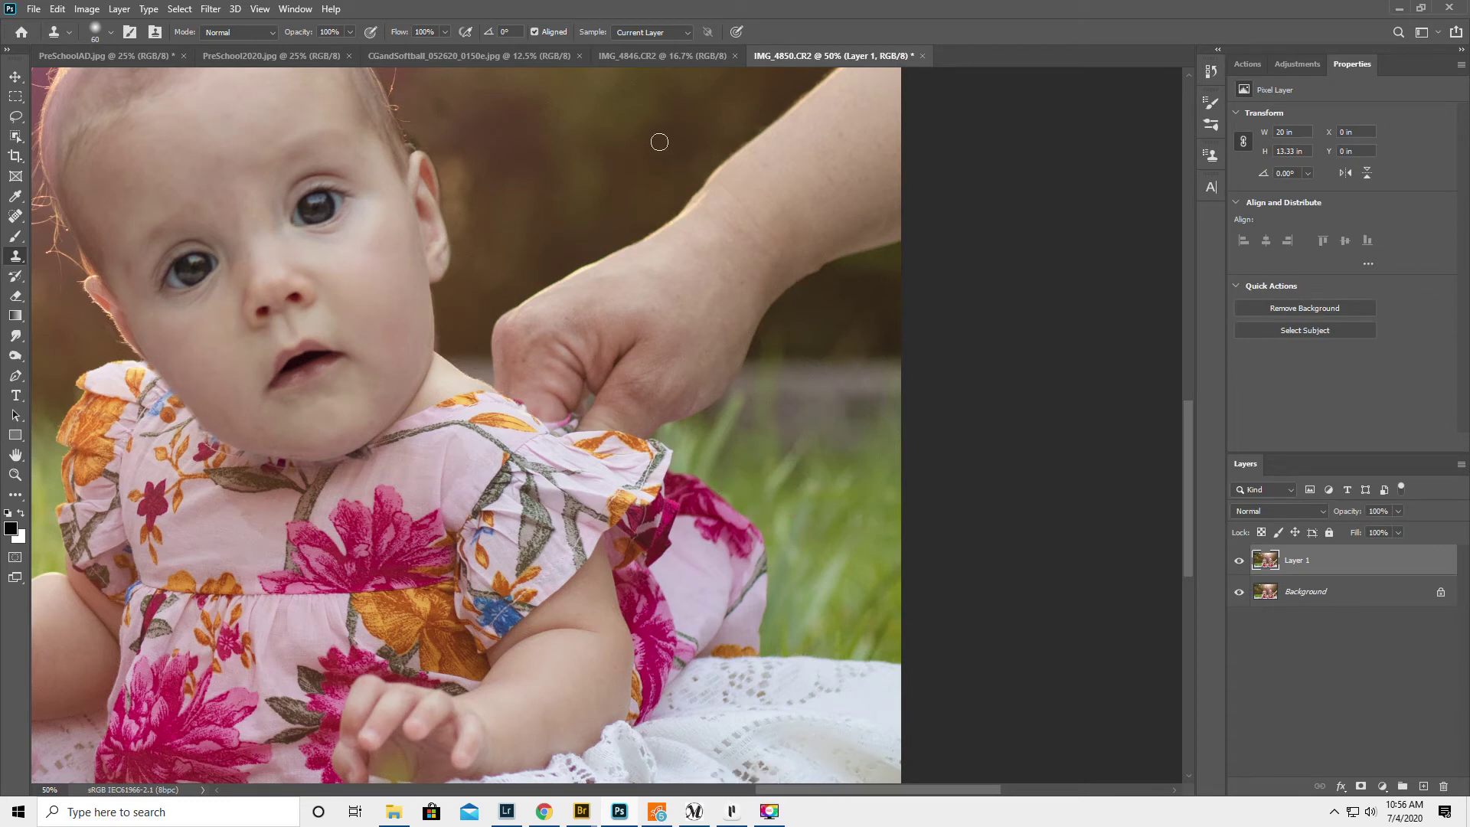
Set the Clone Stamp to sample all layers and clone dark background over the upper edge of the adult's arm with a 250 brush
click(632, 31)
click(630, 69)
key(alt)
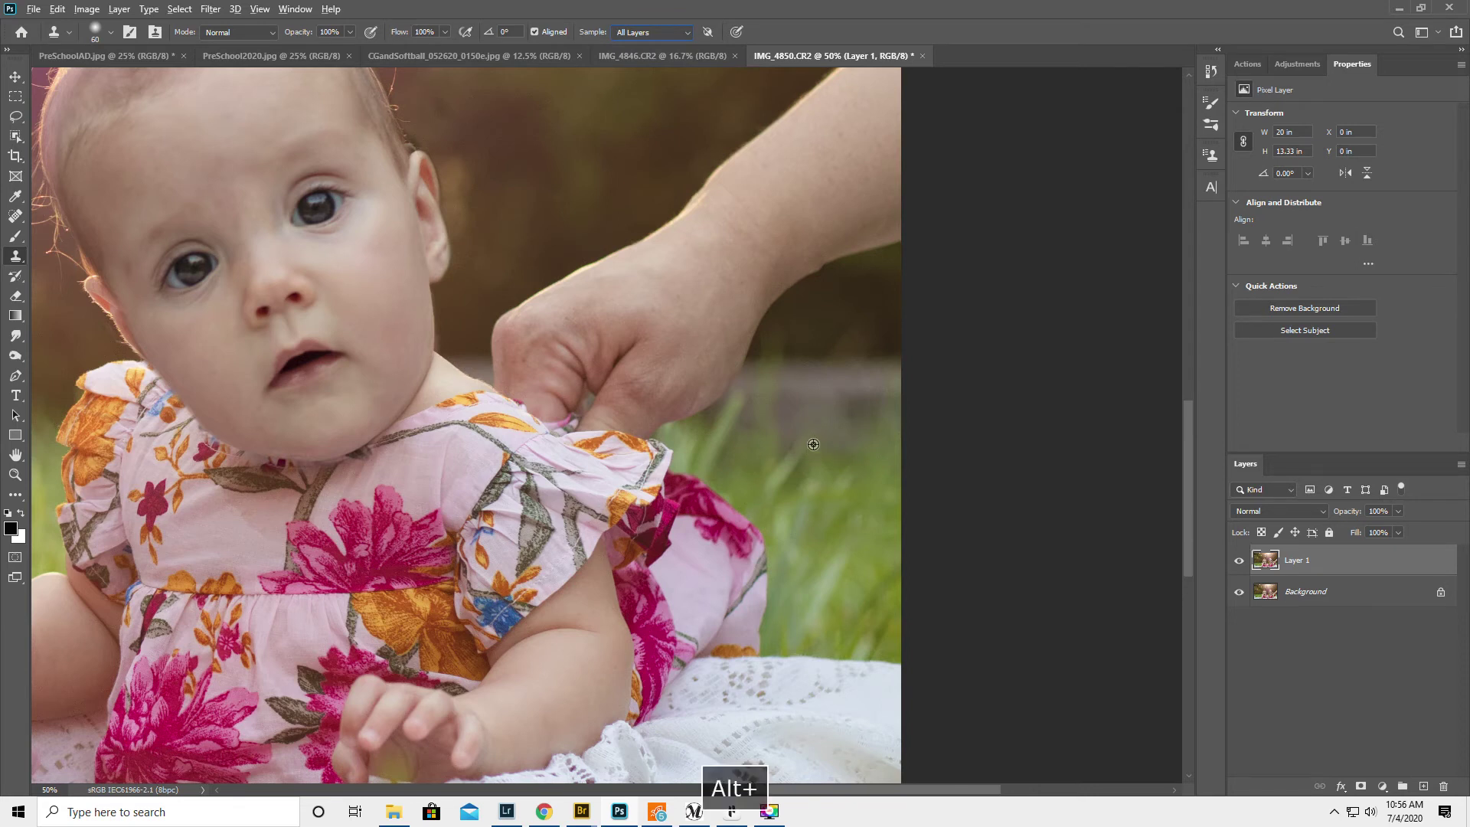
alt+click(751, 433)
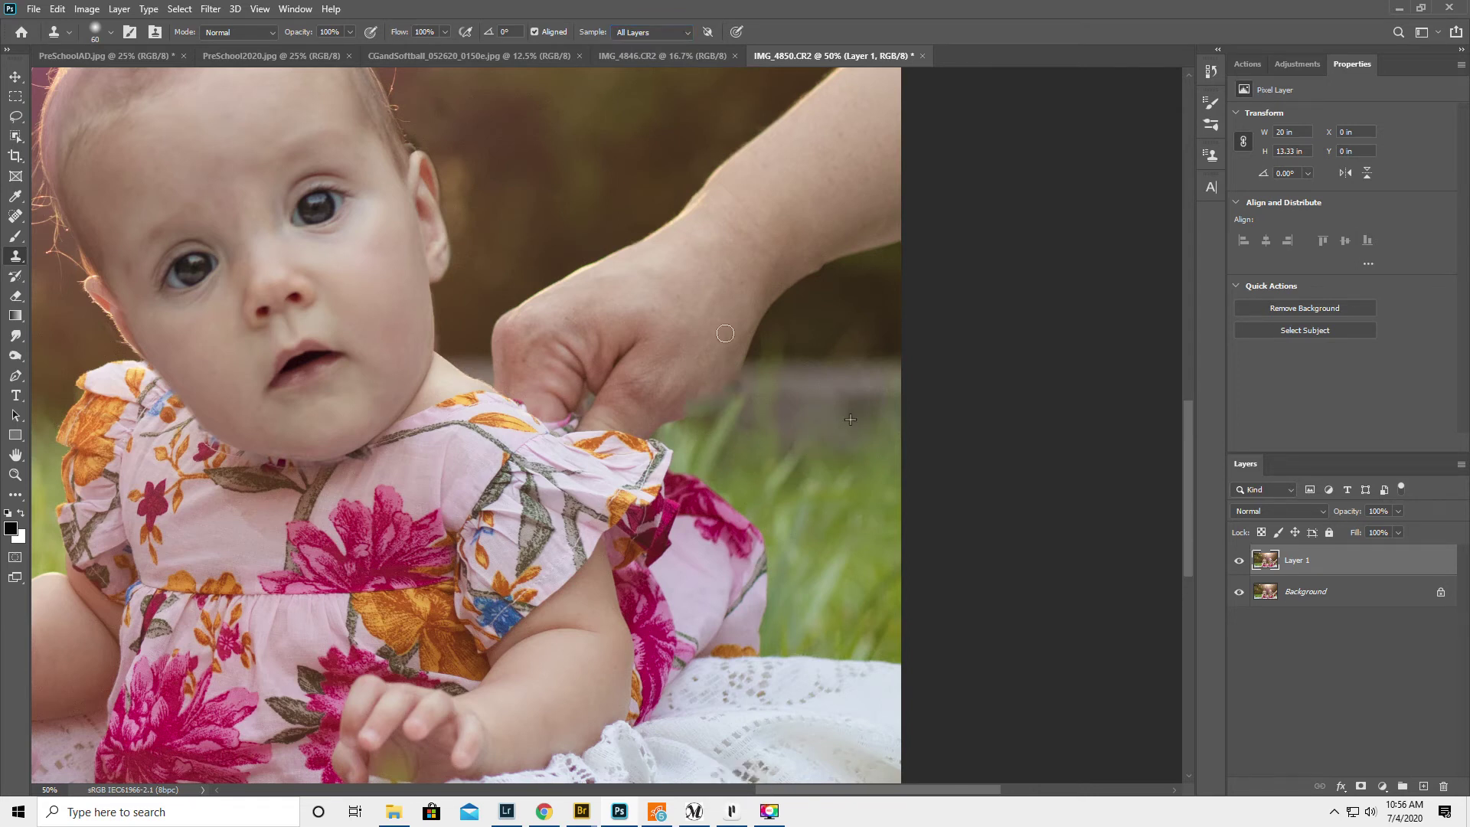
key(alt)
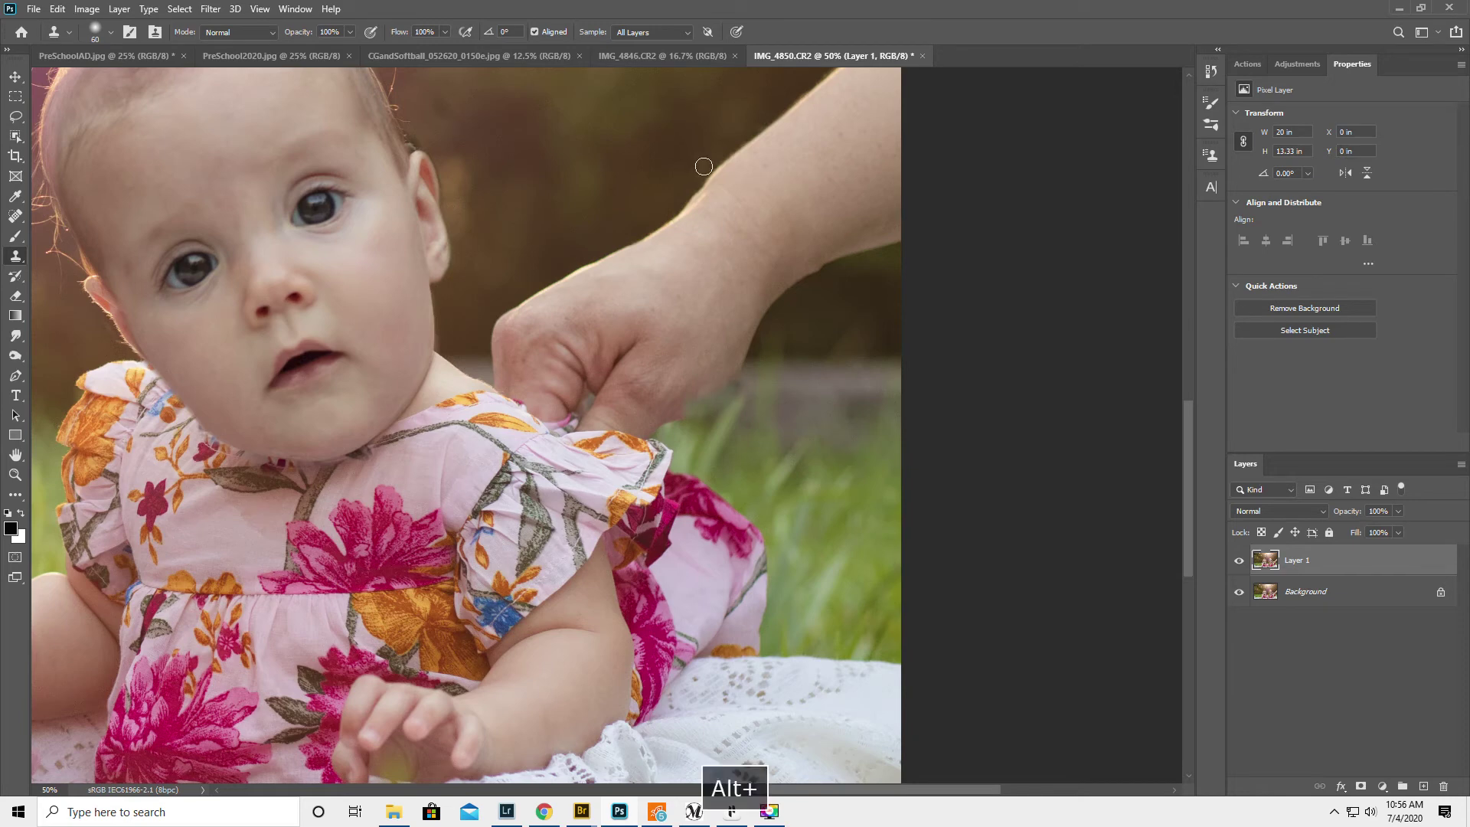
key(bracketright)
key(bracketright)
key(bracketright)
key(bracketright)
key(bracketright)
key(bracketright)
key(bracketright)
scroll(670, 226, up, 3)
key(bracketright)
key(bracketright)
alt+click(693, 174)
mouse_move(750, 230)
mouse_down()
mouse_move(797, 216)
mouse_move(947, 127)
mouse_move(732, 276)
mouse_move(768, 275)
mouse_move(653, 325)
mouse_move(665, 348)
mouse_move(601, 392)
mouse_move(644, 361)
mouse_up()
Clone background over the adult's forearm and wrist, continuing the wall line behind the right-hand baby
alt+click(632, 235)
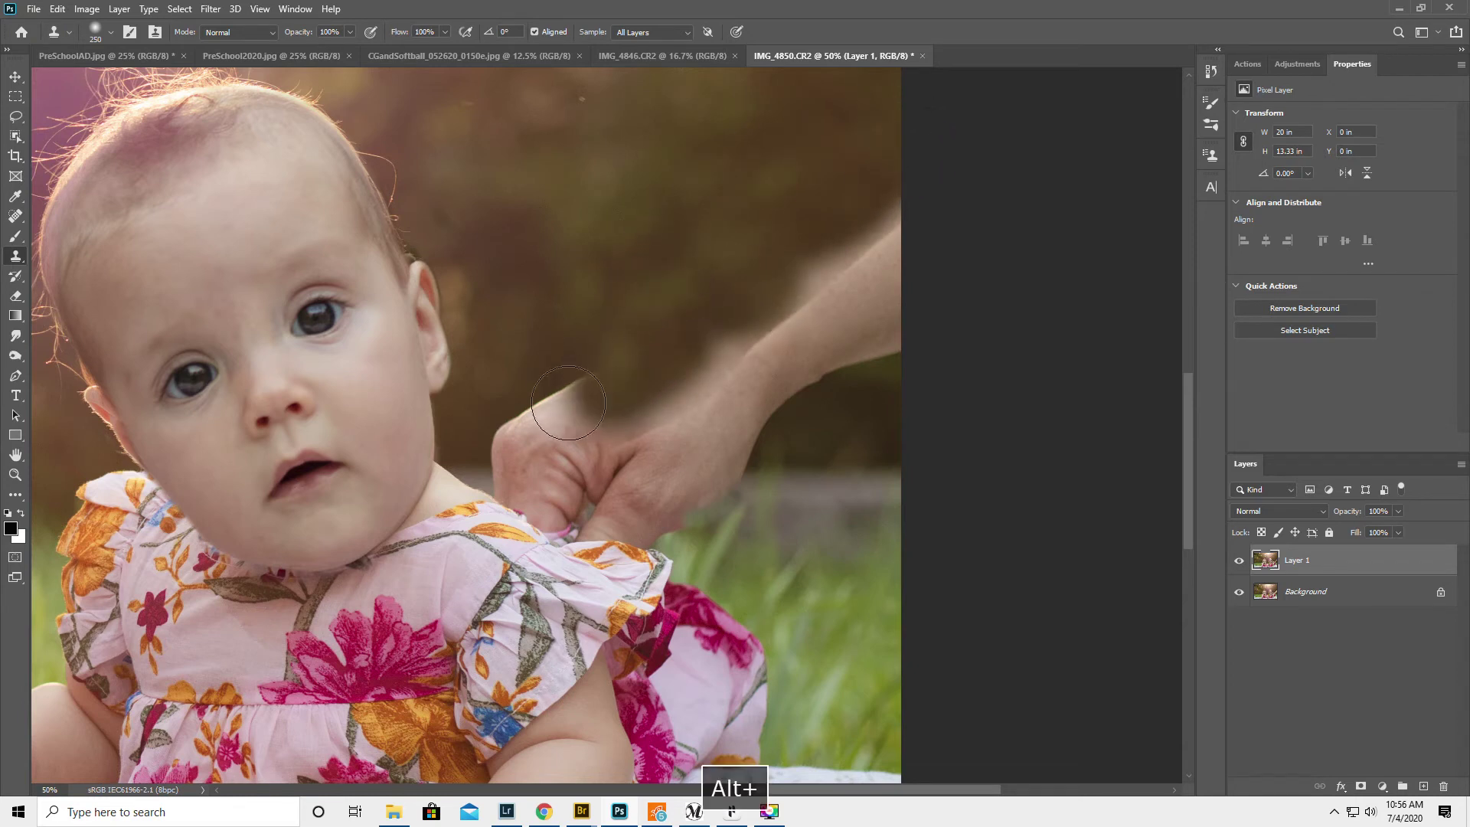
mouse_move(568, 403)
mouse_down()
mouse_move(612, 400)
mouse_move(748, 343)
mouse_move(929, 229)
mouse_move(869, 302)
mouse_move(888, 272)
mouse_move(915, 292)
mouse_move(867, 359)
mouse_move(768, 354)
mouse_up()
alt+click(690, 209)
alt+click(848, 468)
mouse_move(720, 475)
mouse_down()
mouse_move(675, 490)
mouse_move(704, 479)
mouse_move(732, 416)
mouse_move(794, 403)
mouse_up()
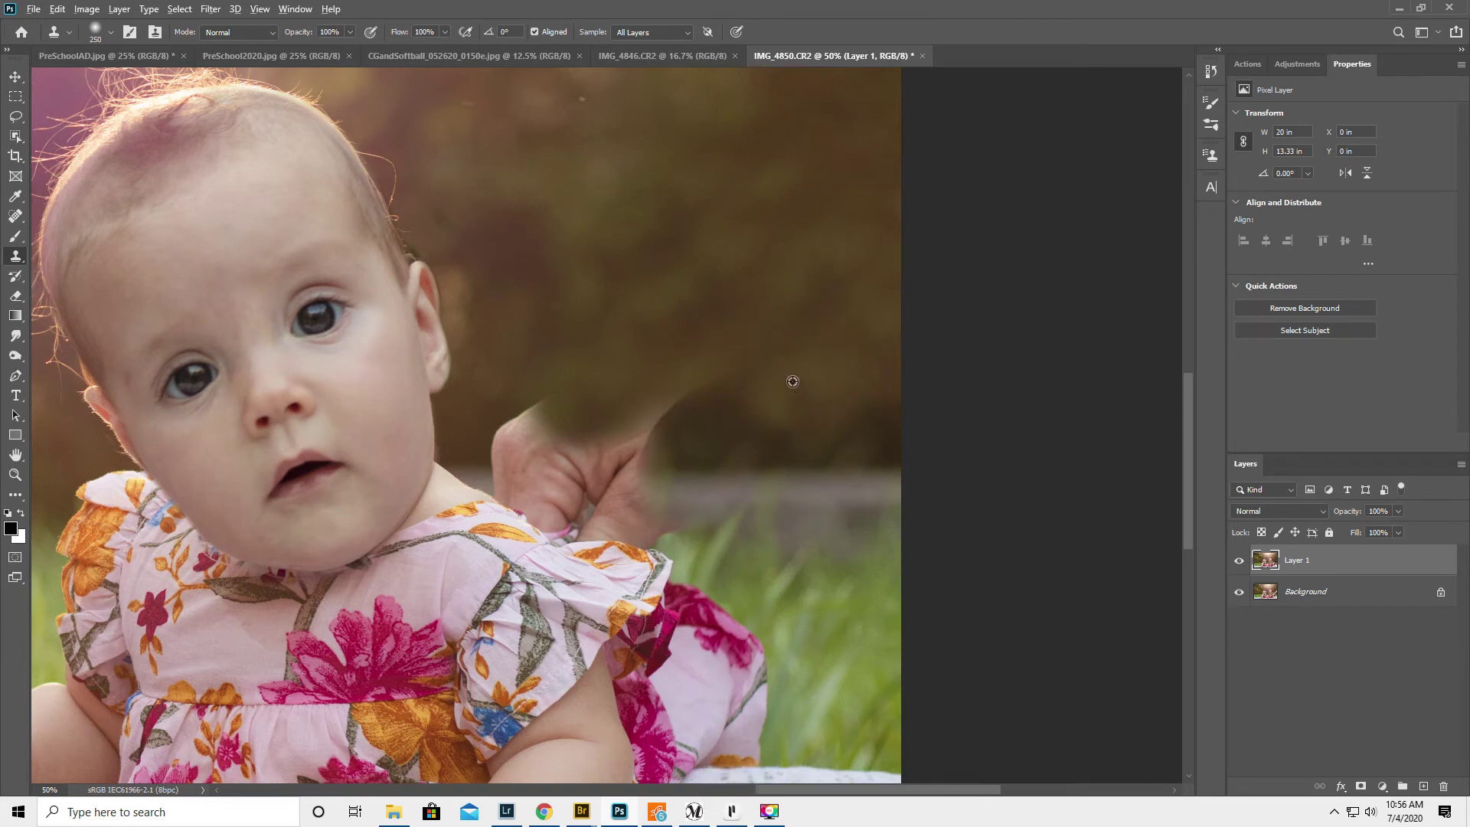
Clone dark foliage along the strip above the wall, out to the photo's edge, to blend the area where the arm was
alt+click(758, 288)
mouse_move(743, 449)
mouse_down()
mouse_move(699, 383)
mouse_move(686, 410)
mouse_move(725, 426)
mouse_move(866, 435)
mouse_move(894, 417)
mouse_move(889, 439)
mouse_move(915, 416)
mouse_move(912, 389)
mouse_up()
alt+click(747, 328)
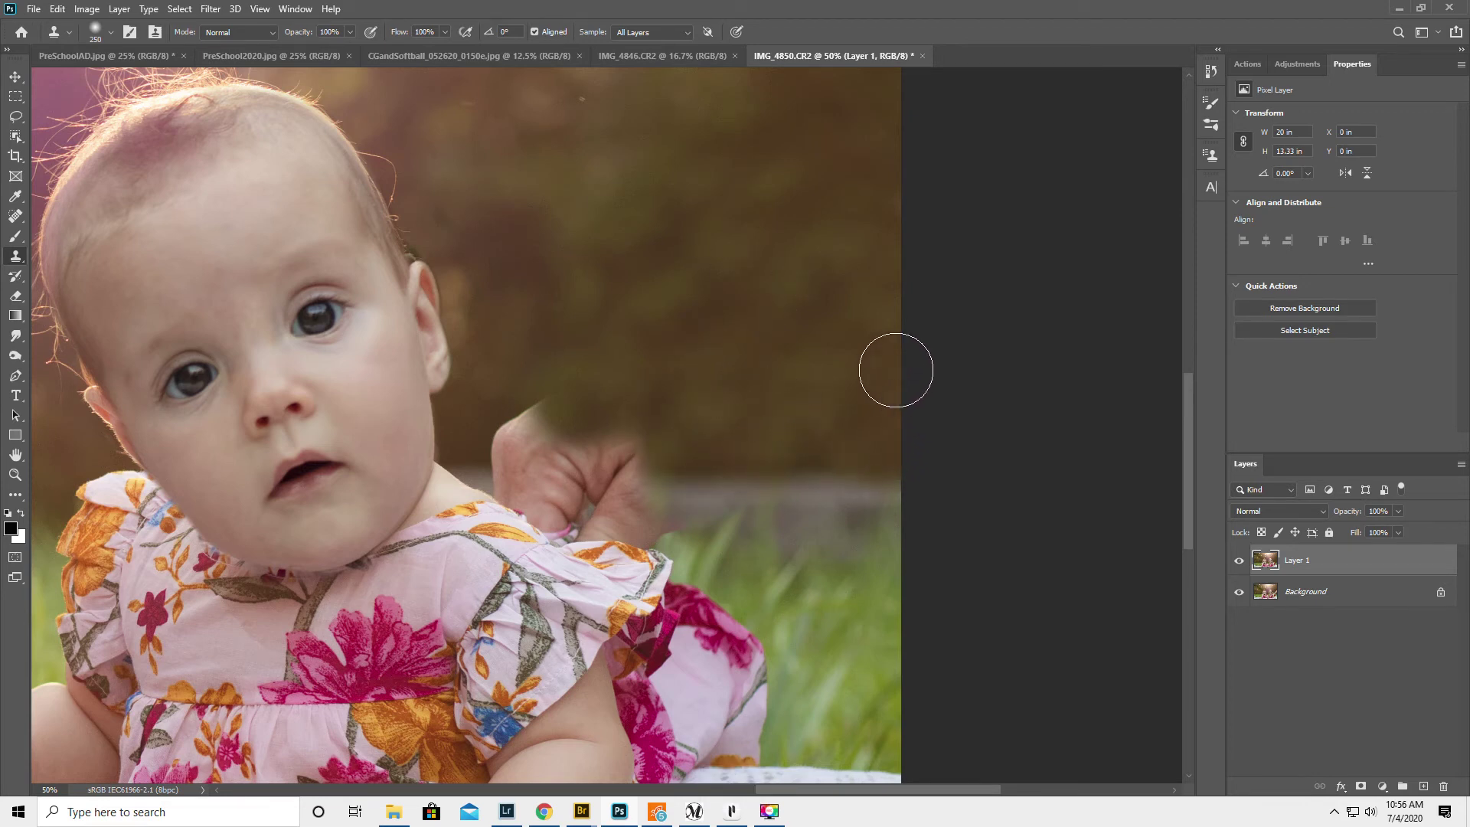
Clone background, wall and grass over the adult's knuckles and fingers behind the right-hand baby's shoulder
alt+click(525, 318)
mouse_move(539, 394)
mouse_down()
mouse_move(513, 435)
mouse_move(643, 437)
mouse_up()
alt+click(726, 481)
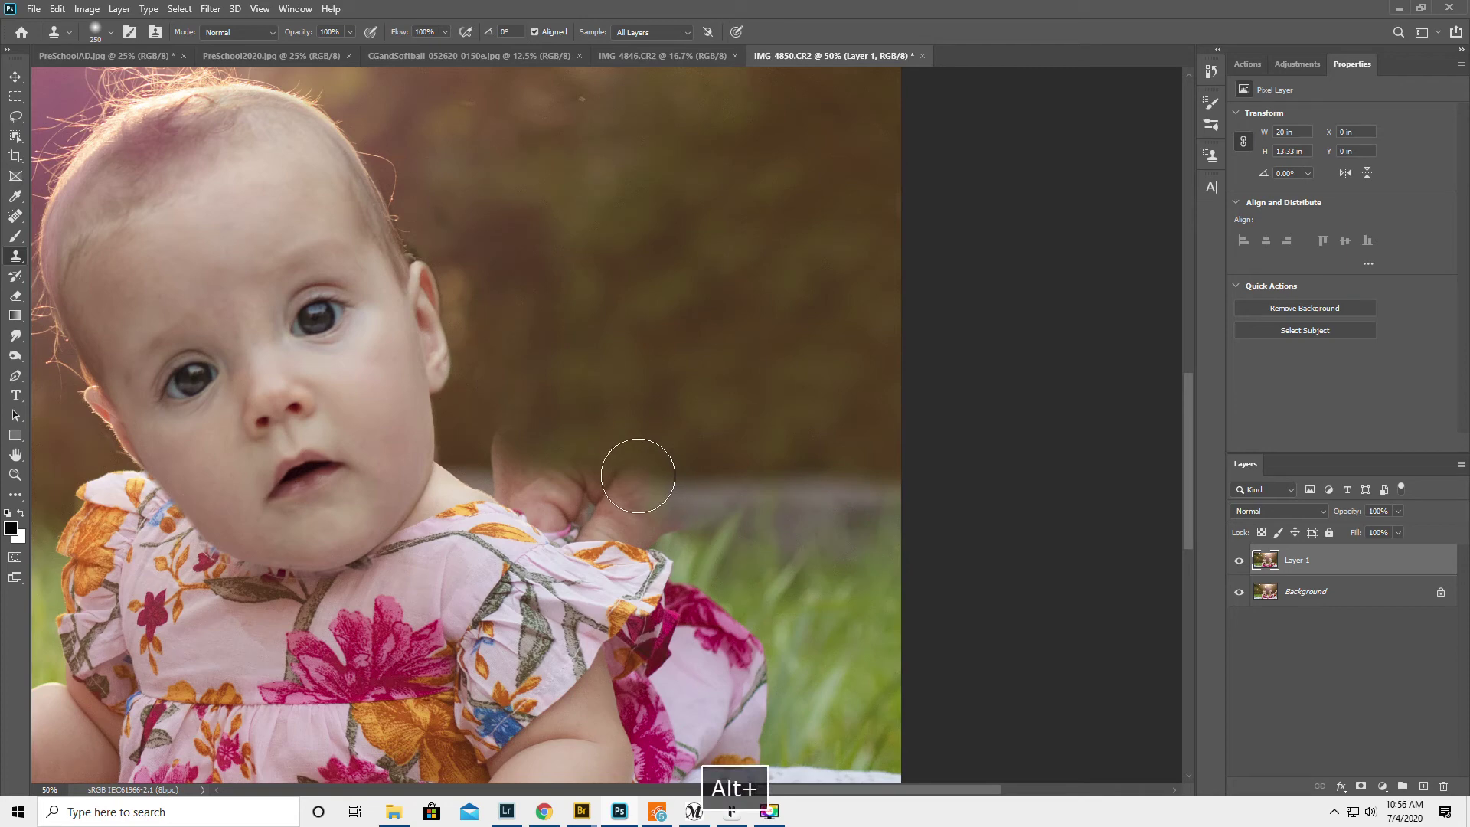
mouse_move(618, 471)
mouse_down()
mouse_move(591, 469)
mouse_move(620, 499)
mouse_move(669, 498)
mouse_move(645, 534)
mouse_move(540, 525)
mouse_move(485, 467)
mouse_move(578, 516)
mouse_up()
Clone background and grass over the leftover finger traces along the right-hand baby's neckline and sleeve with a small 50 to 90 brush
key(bracketleft)
key(bracketleft)
key(bracketleft)
key(bracketleft)
key(bracketleft)
key(bracketleft)
key(bracketleft)
key(bracketleft)
key(bracketleft)
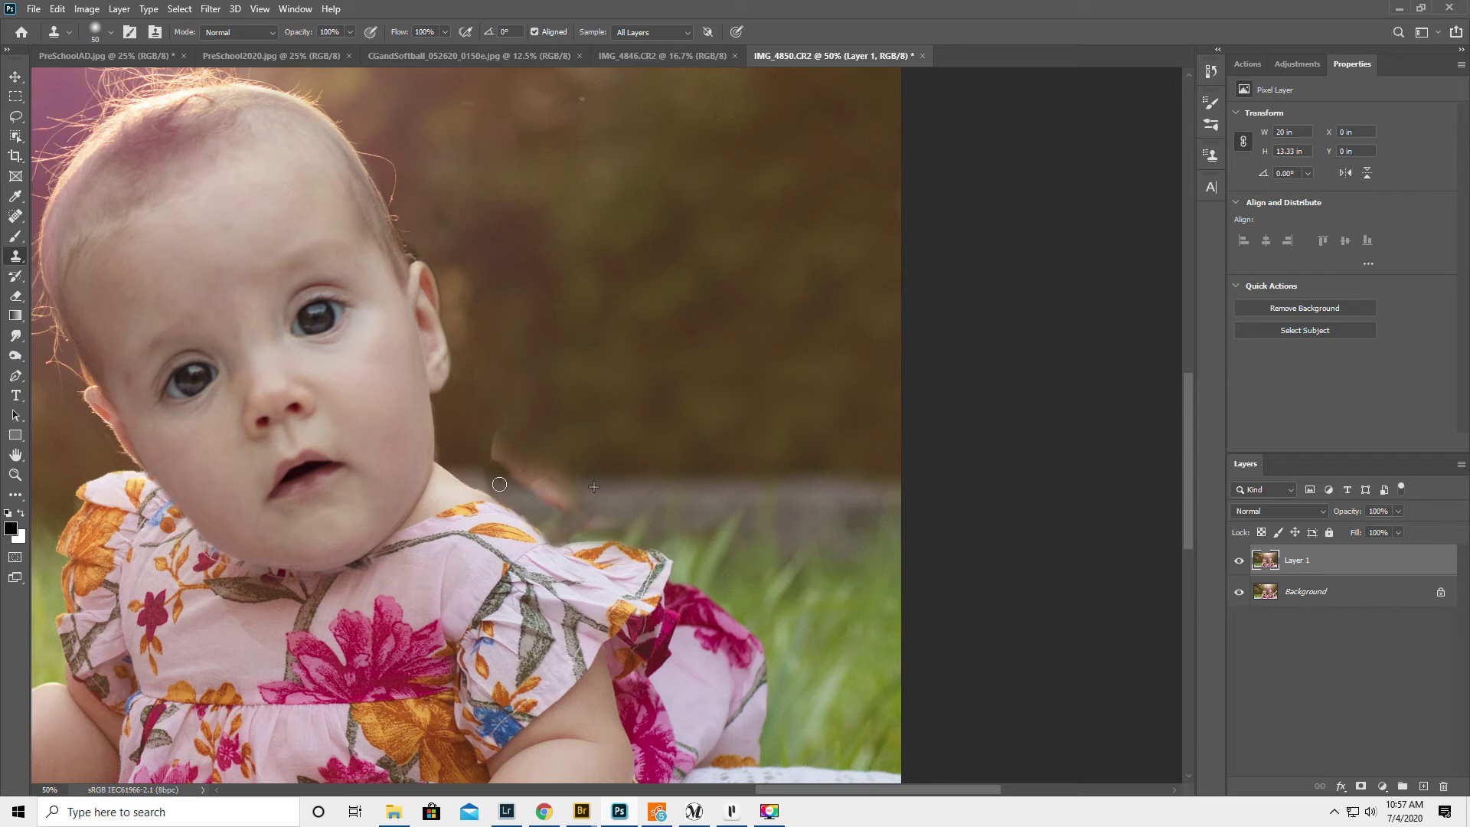
key(])
key(])
key(])
key(])
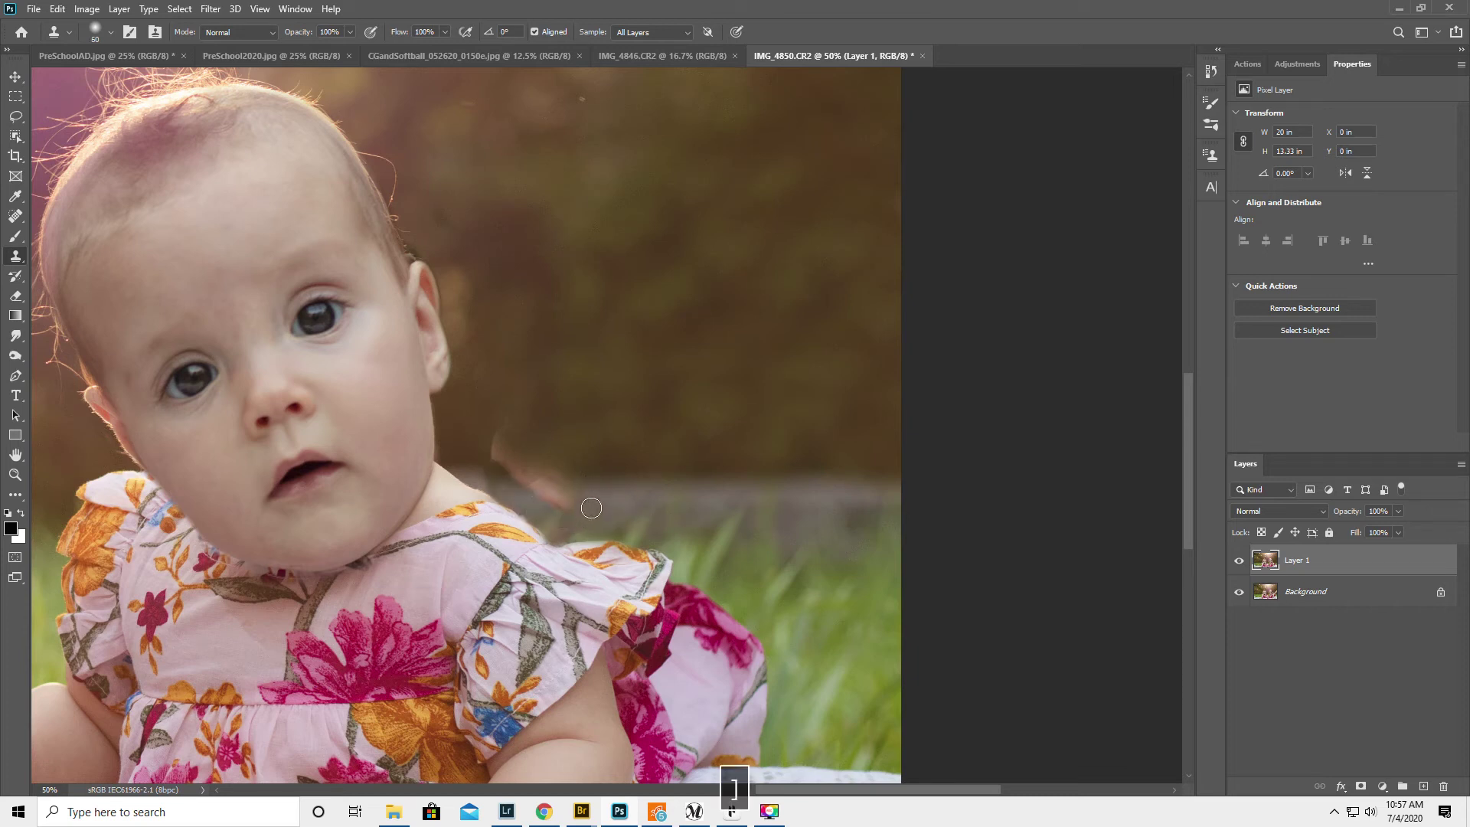
mouse_move(575, 510)
mouse_down()
mouse_move(536, 484)
mouse_move(556, 494)
mouse_move(560, 477)
mouse_move(513, 467)
mouse_move(499, 443)
mouse_move(501, 462)
mouse_move(479, 470)
mouse_move(571, 529)
mouse_move(679, 536)
mouse_move(687, 571)
mouse_move(738, 588)
mouse_up()
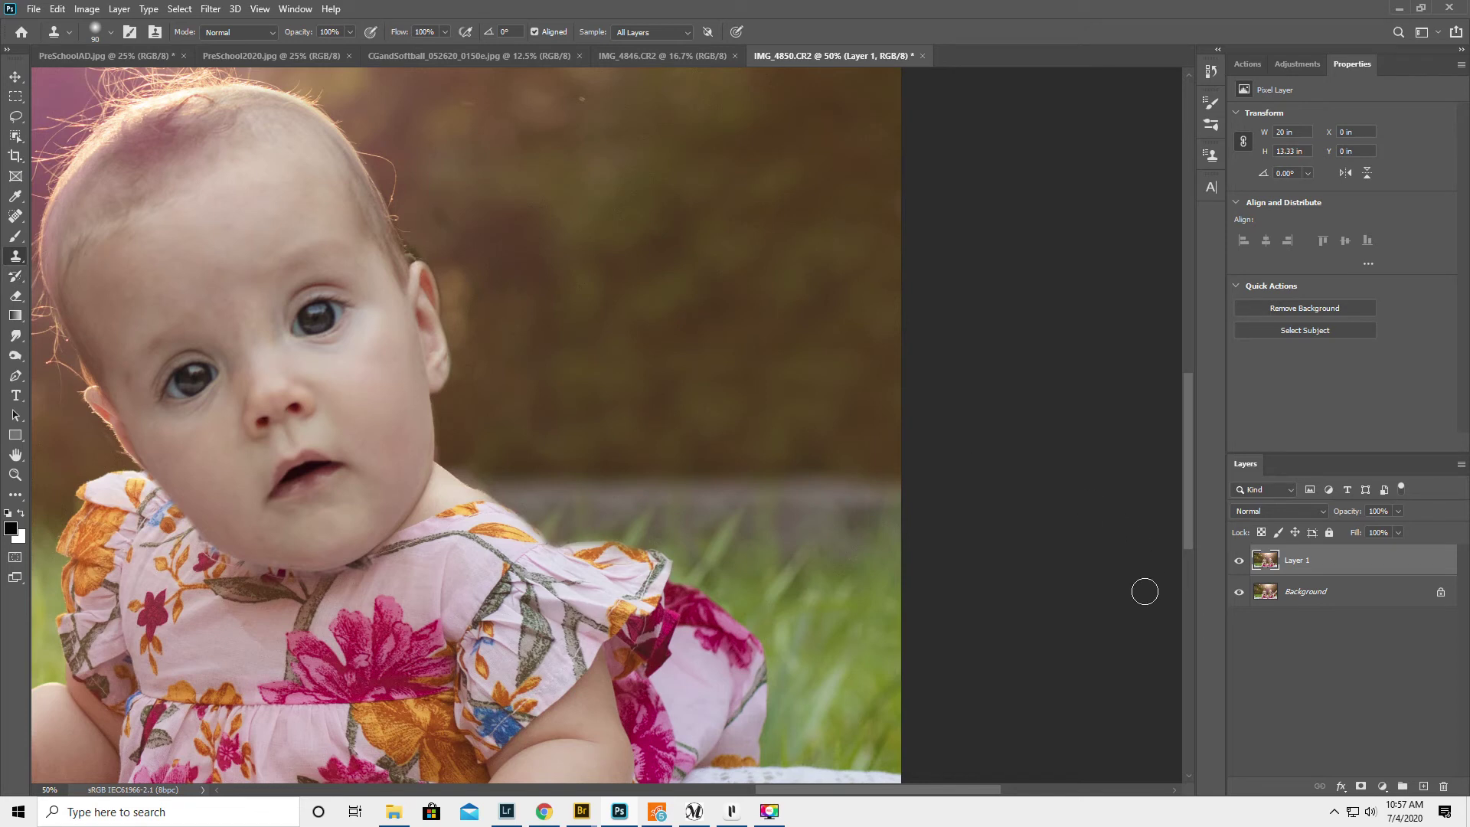
Zoom out to the whole photo and flatten the image
click(15, 475)
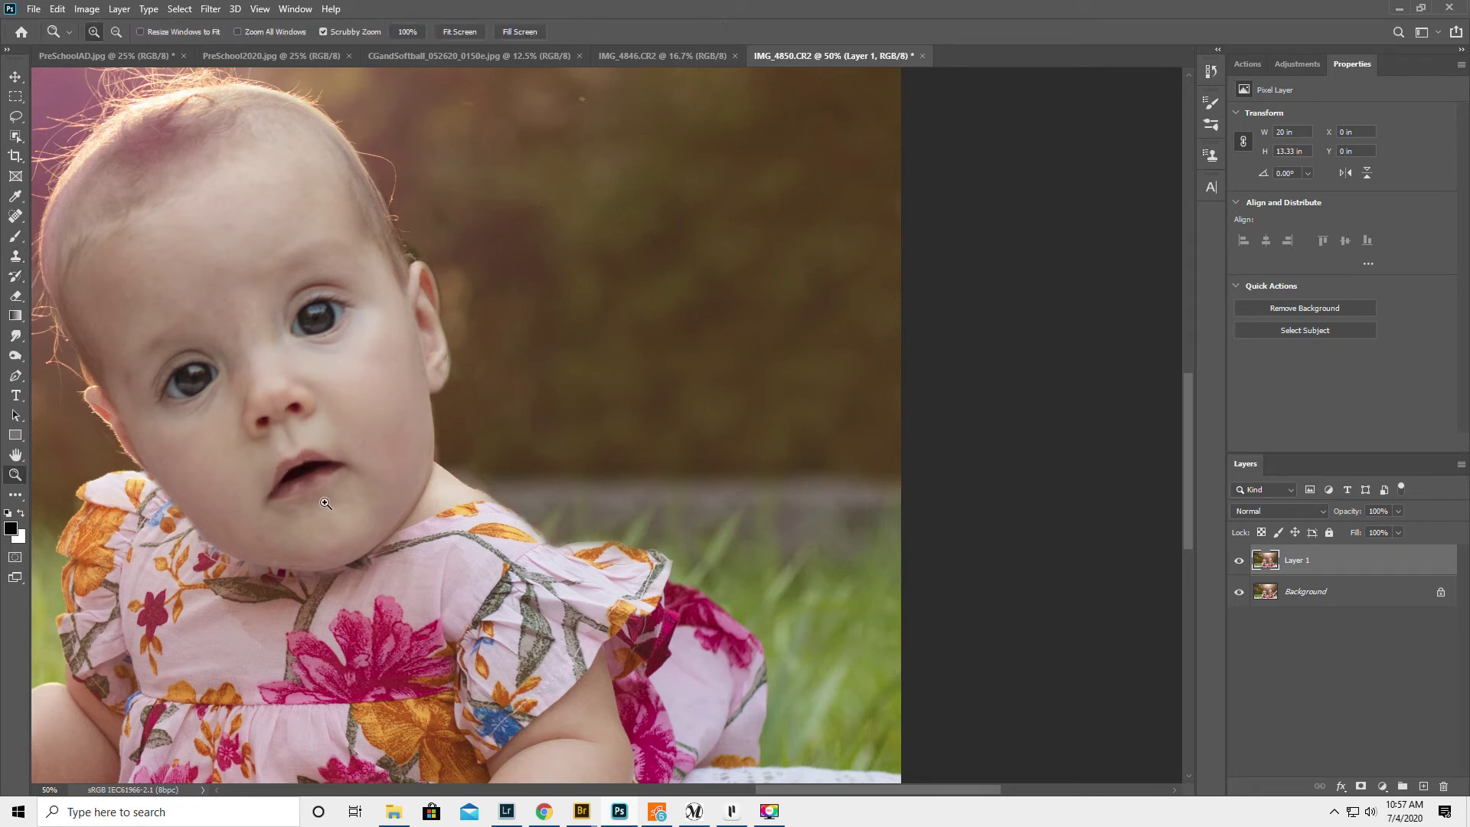
alt+click(379, 504)
alt+click(293, 509)
alt+click(293, 508)
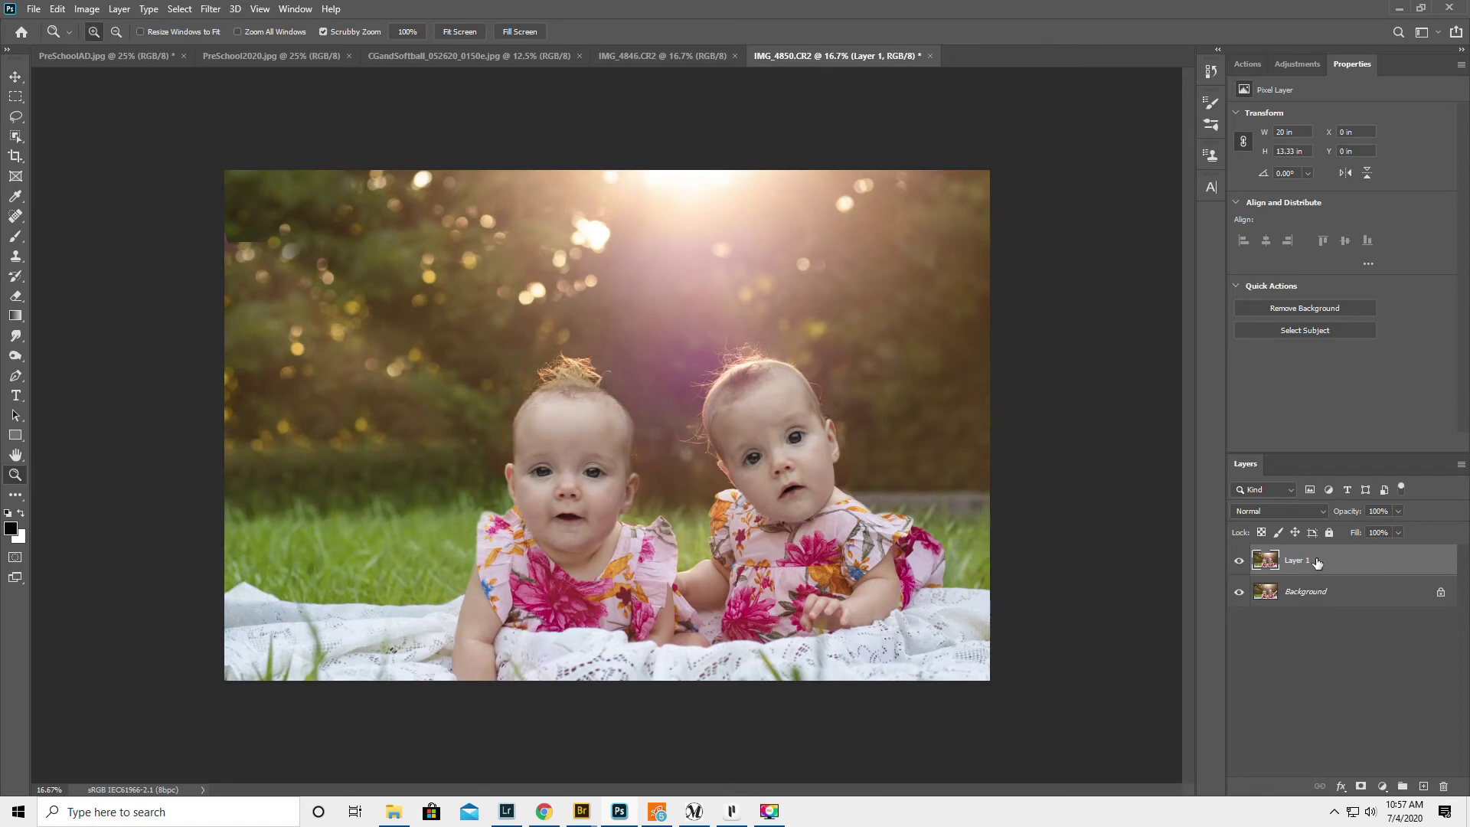
click(1461, 465)
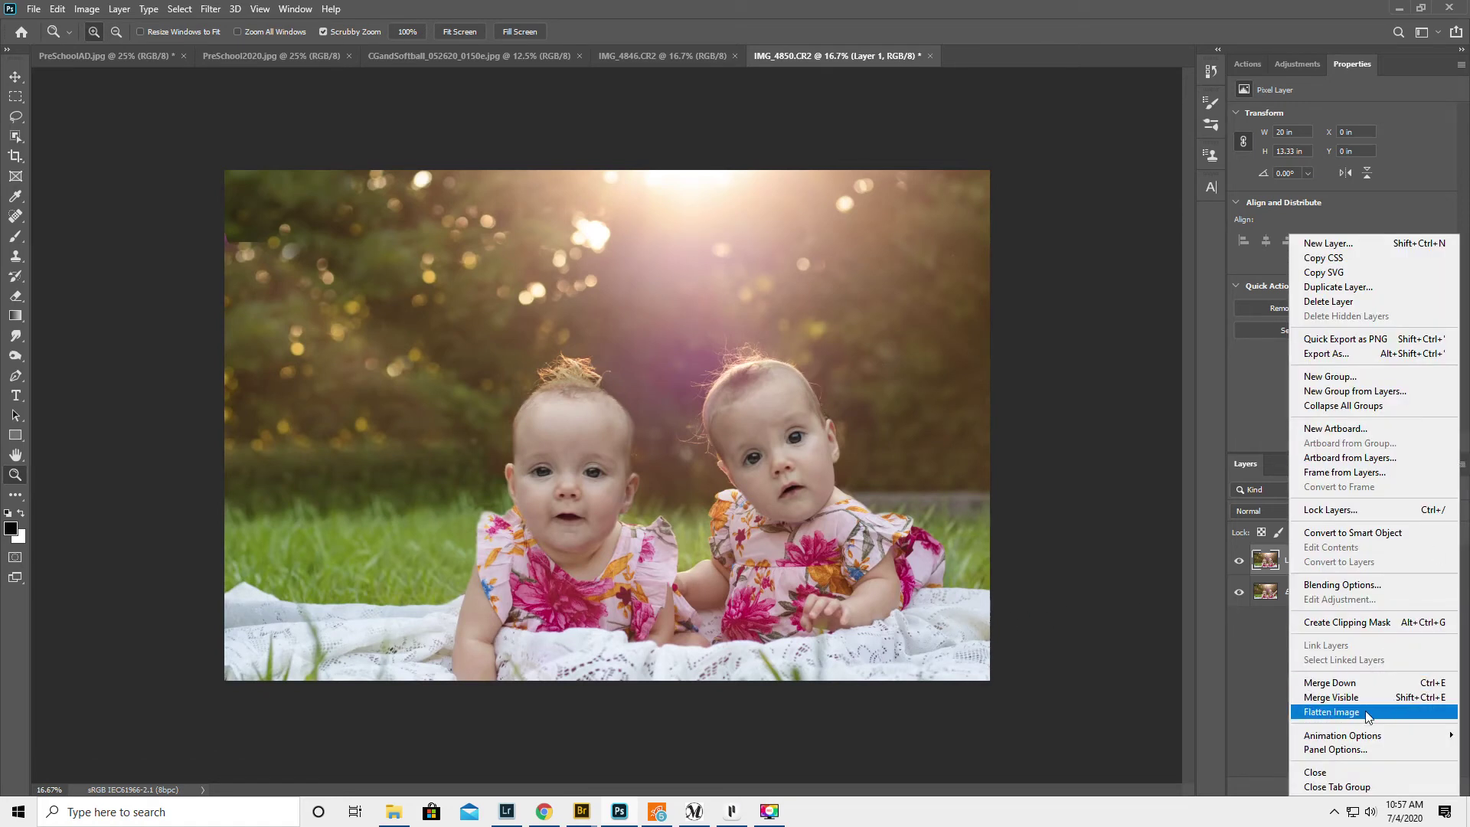
click(1331, 712)
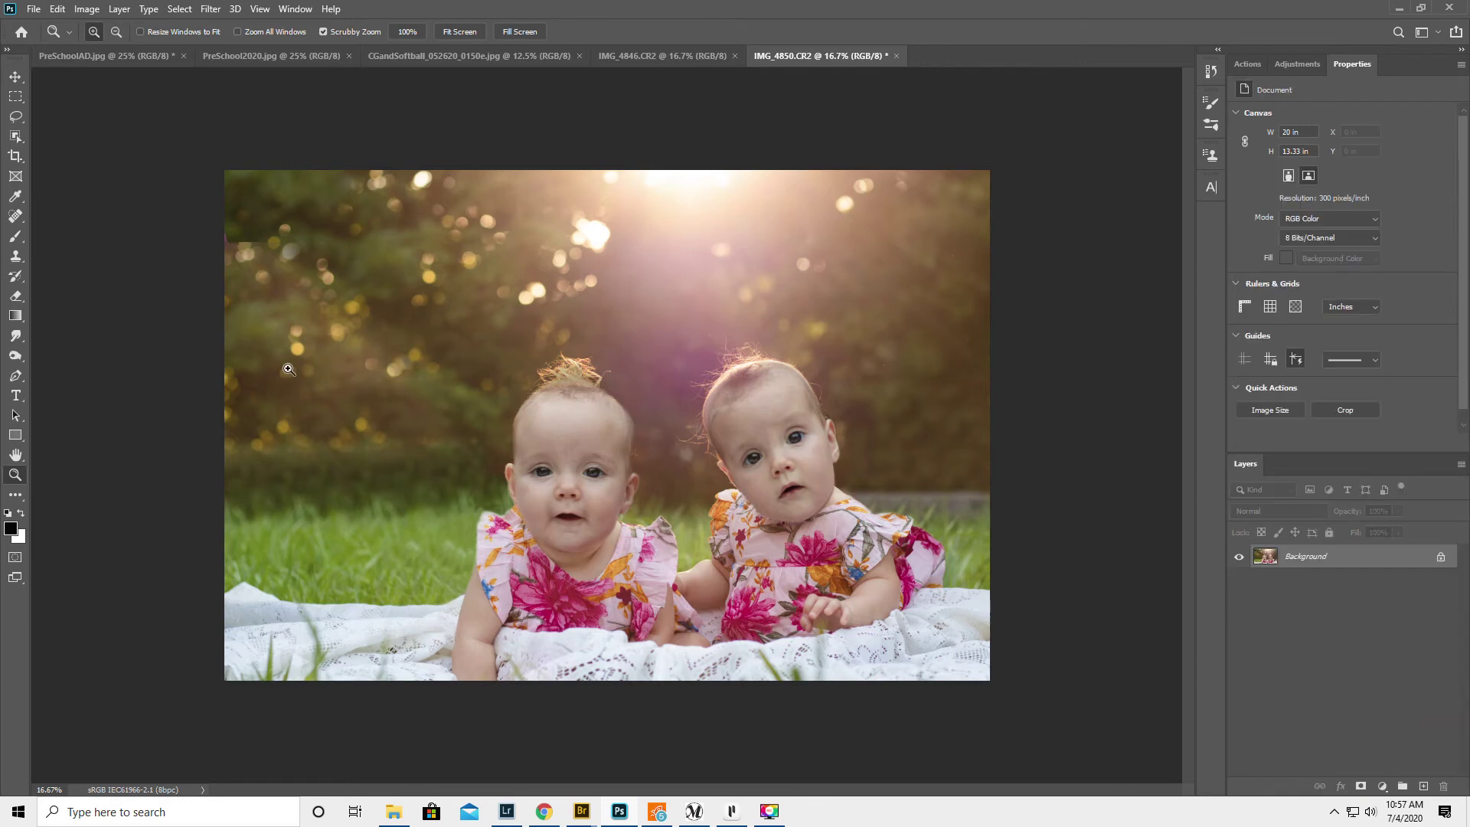
Heal spots beside the right-hand baby's head and in the background between the babies with a 70 Spot Healing Brush
click(16, 217)
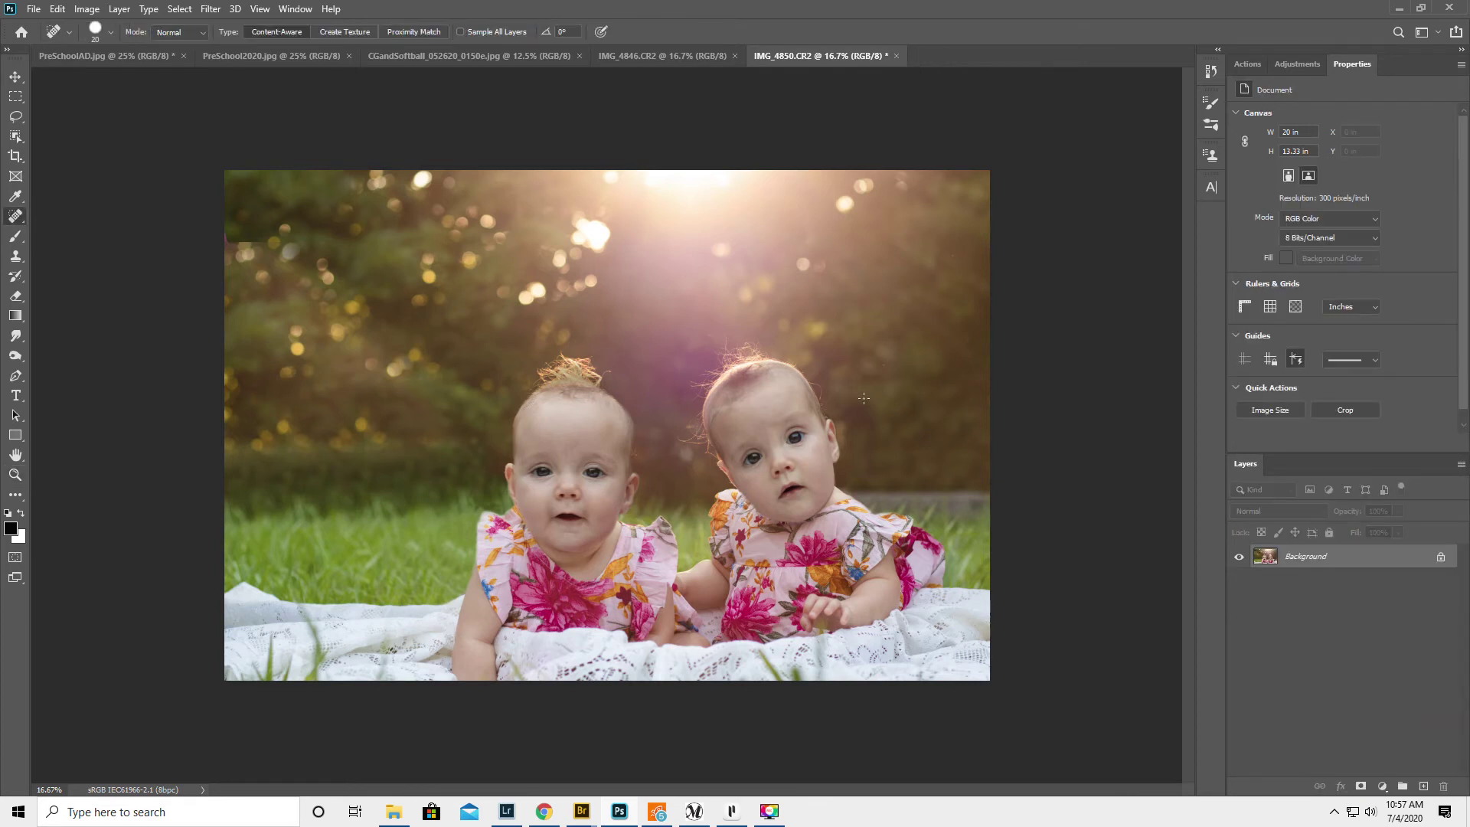
key(bracketright)
key(bracketright)
drag(820, 394, 817, 384)
drag(682, 442, 681, 443)
Run the Blue Skin action and paint its Curves mask white over both babies' faces with a 700 brush
click(1247, 64)
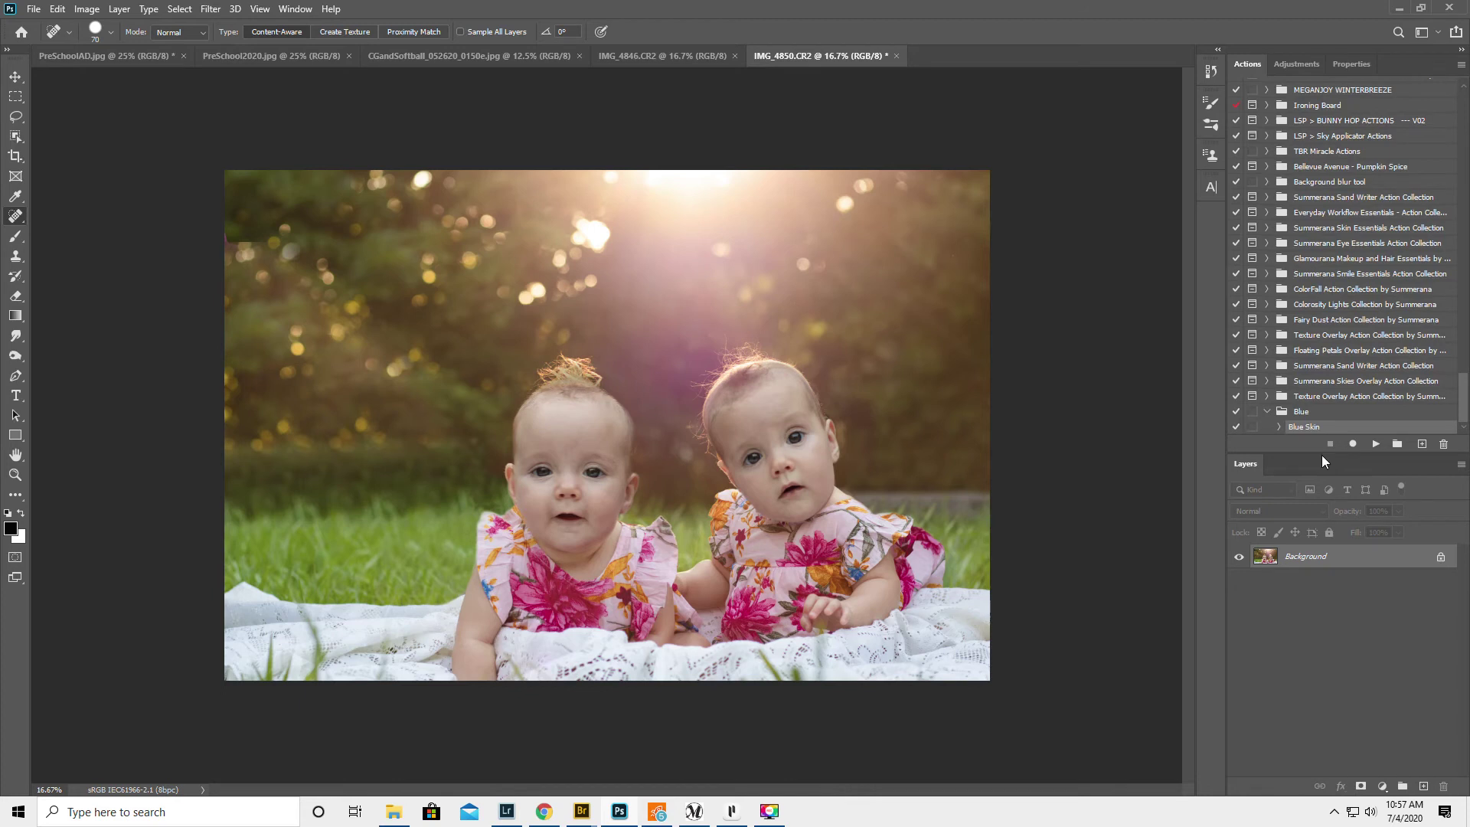
click(1376, 444)
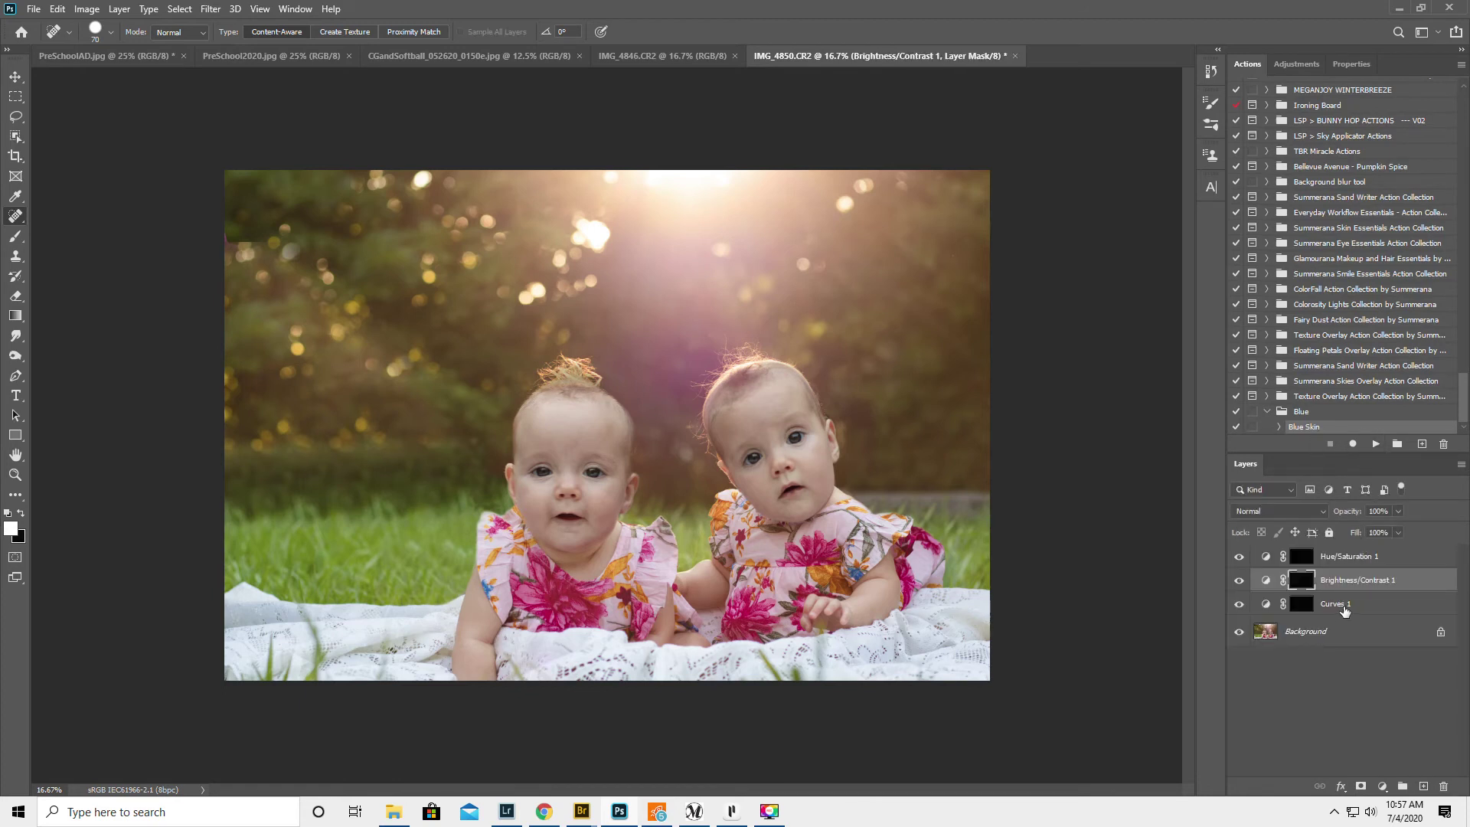
click(1304, 604)
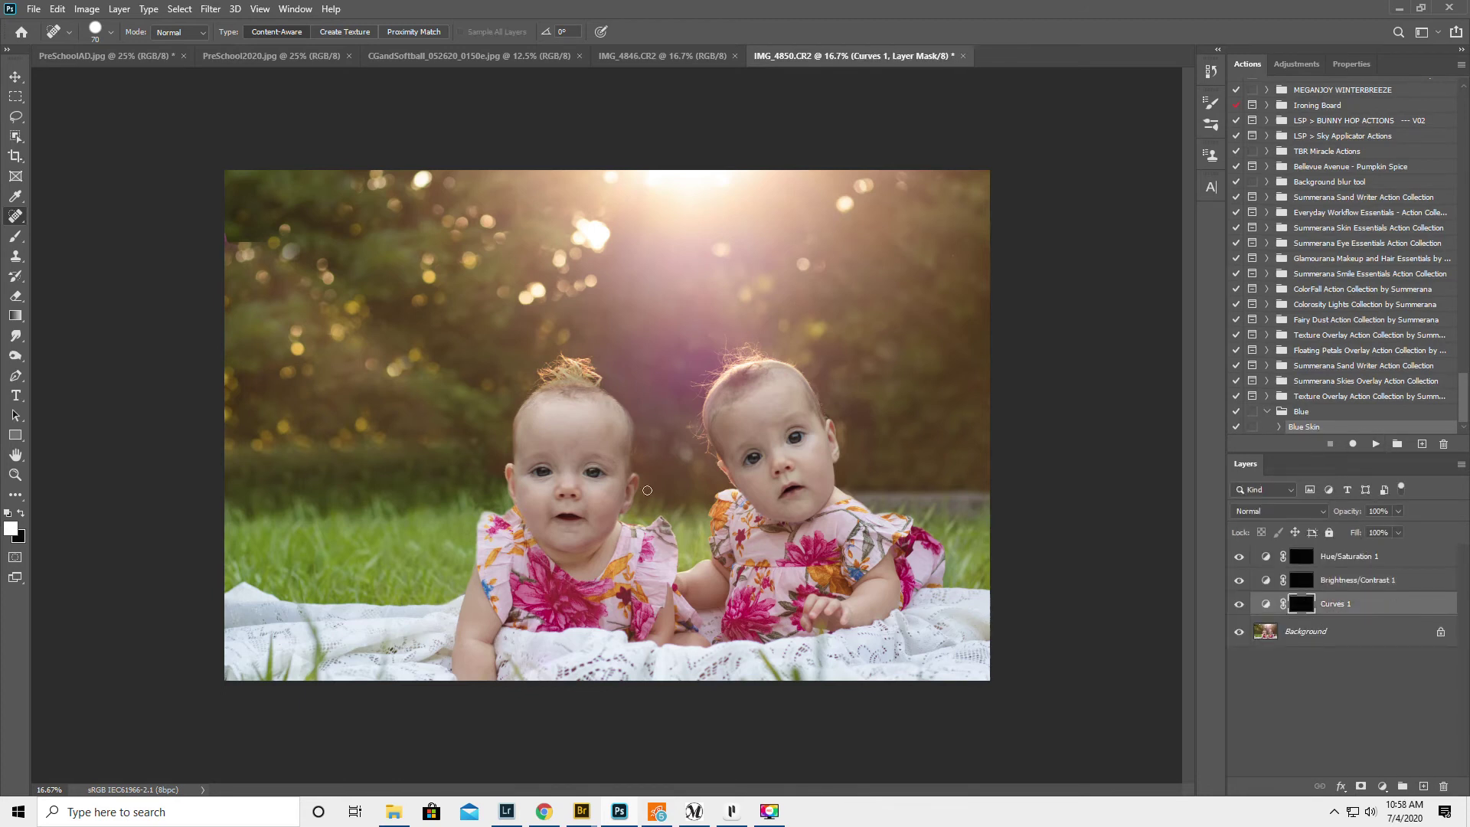
click(16, 236)
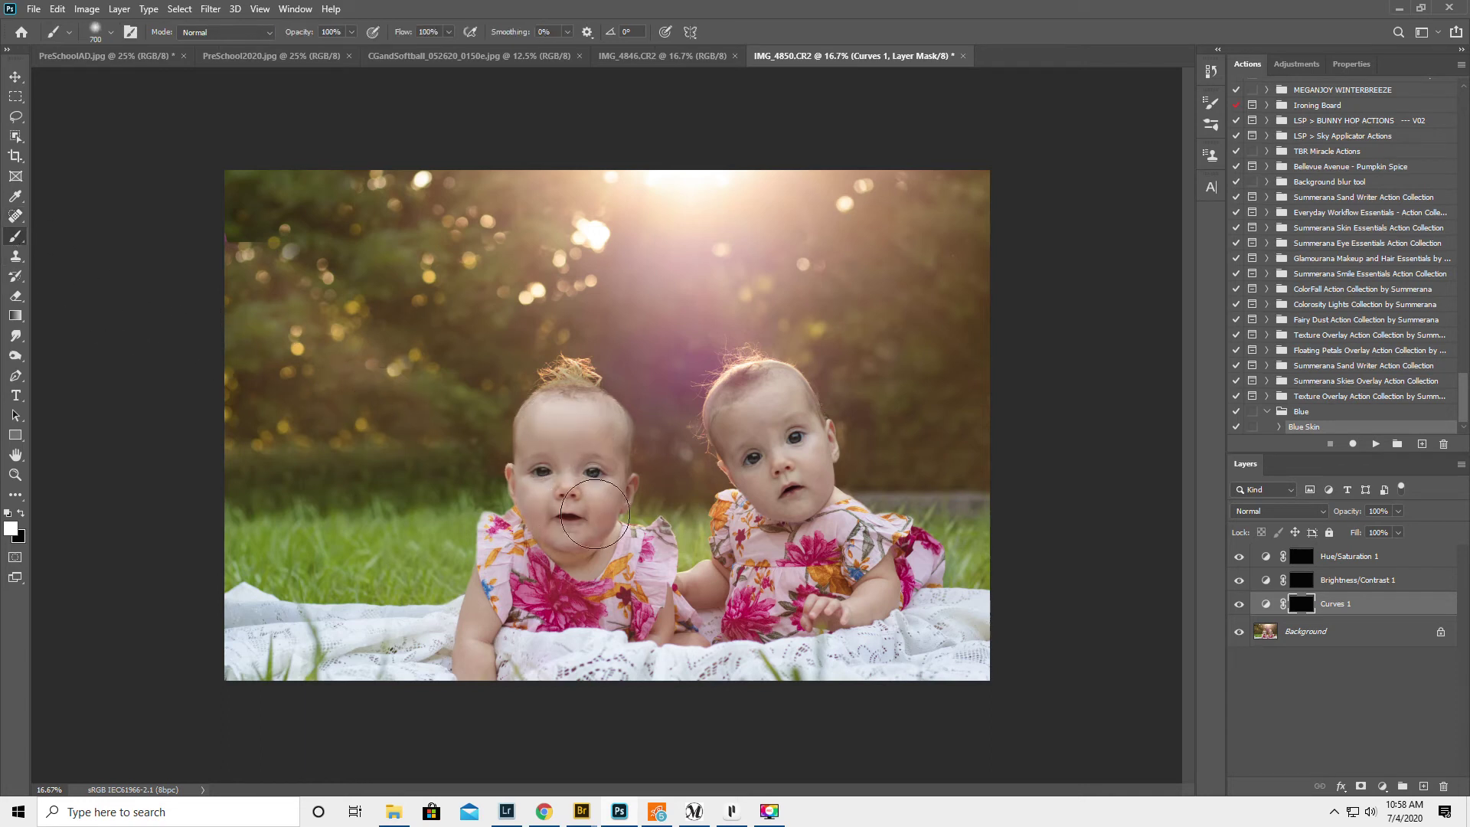
drag(547, 437, 582, 549)
mouse_move(775, 430)
mouse_down()
mouse_move(752, 407)
mouse_move(795, 485)
mouse_move(783, 434)
mouse_move(808, 444)
mouse_move(791, 426)
mouse_move(781, 448)
mouse_move(740, 408)
mouse_move(793, 498)
mouse_move(673, 622)
mouse_move(741, 604)
mouse_move(790, 485)
mouse_move(800, 503)
mouse_move(798, 451)
mouse_move(766, 446)
mouse_move(743, 408)
mouse_move(778, 484)
mouse_up()
Raise the Curves midpoint to input 133, output 150, and compare the skin with the adjustment off and on
click(1266, 605)
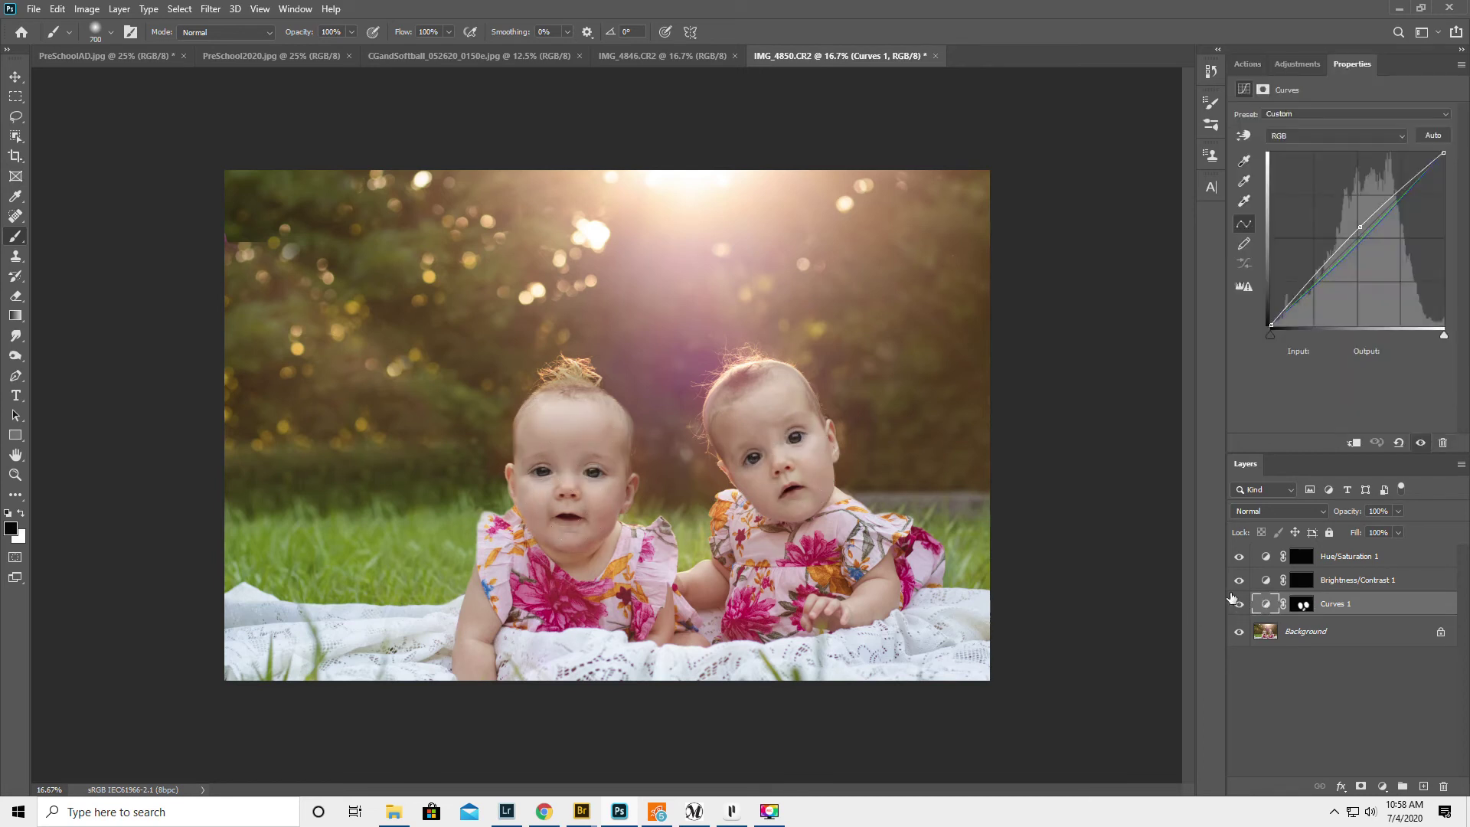
drag(1359, 225, 1358, 221)
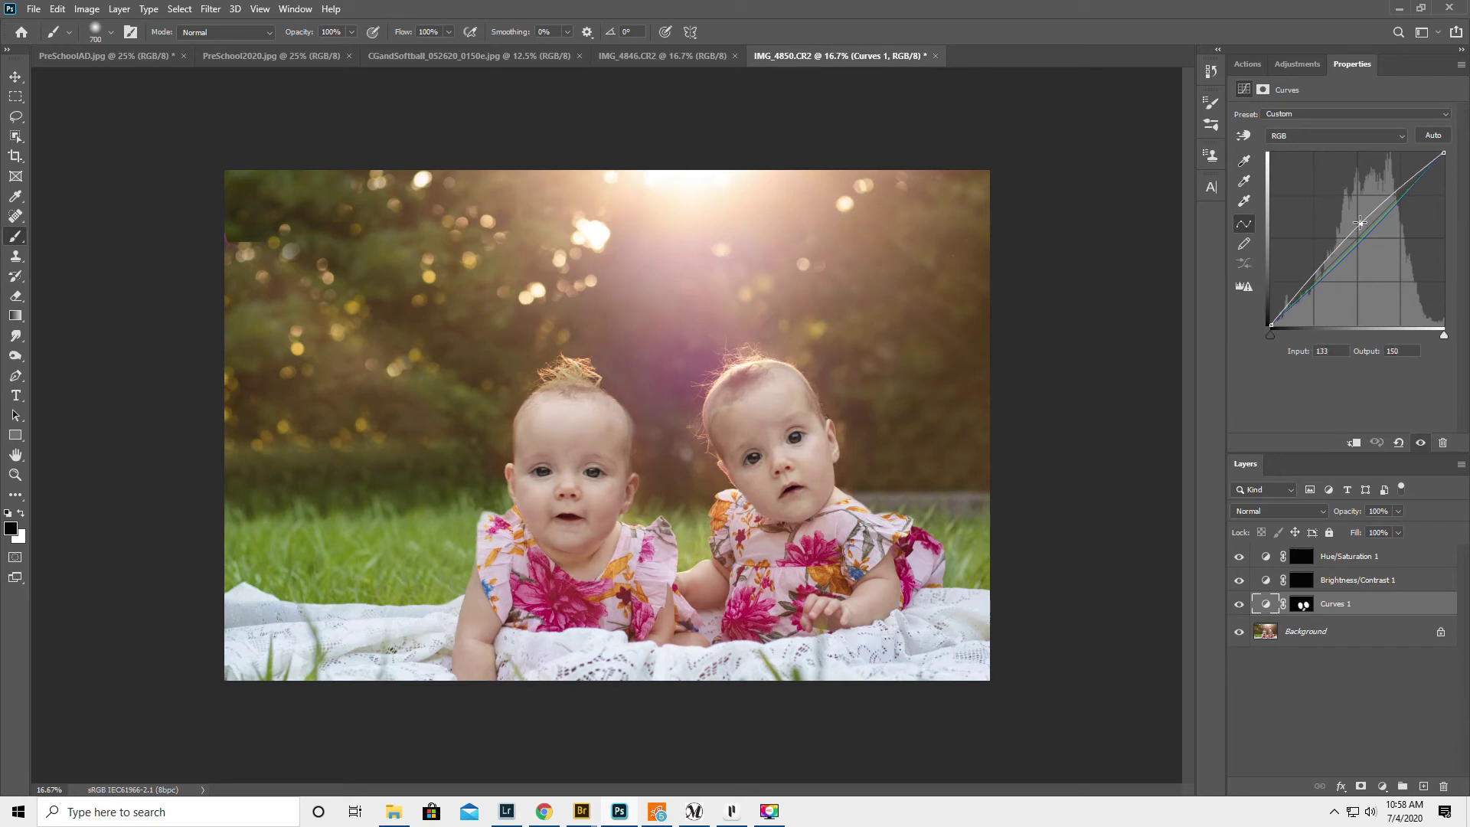
click(1240, 606)
click(1240, 606)
Prepare to trim the Curves mask with black paint, reducing the brush size to 200
click(1304, 605)
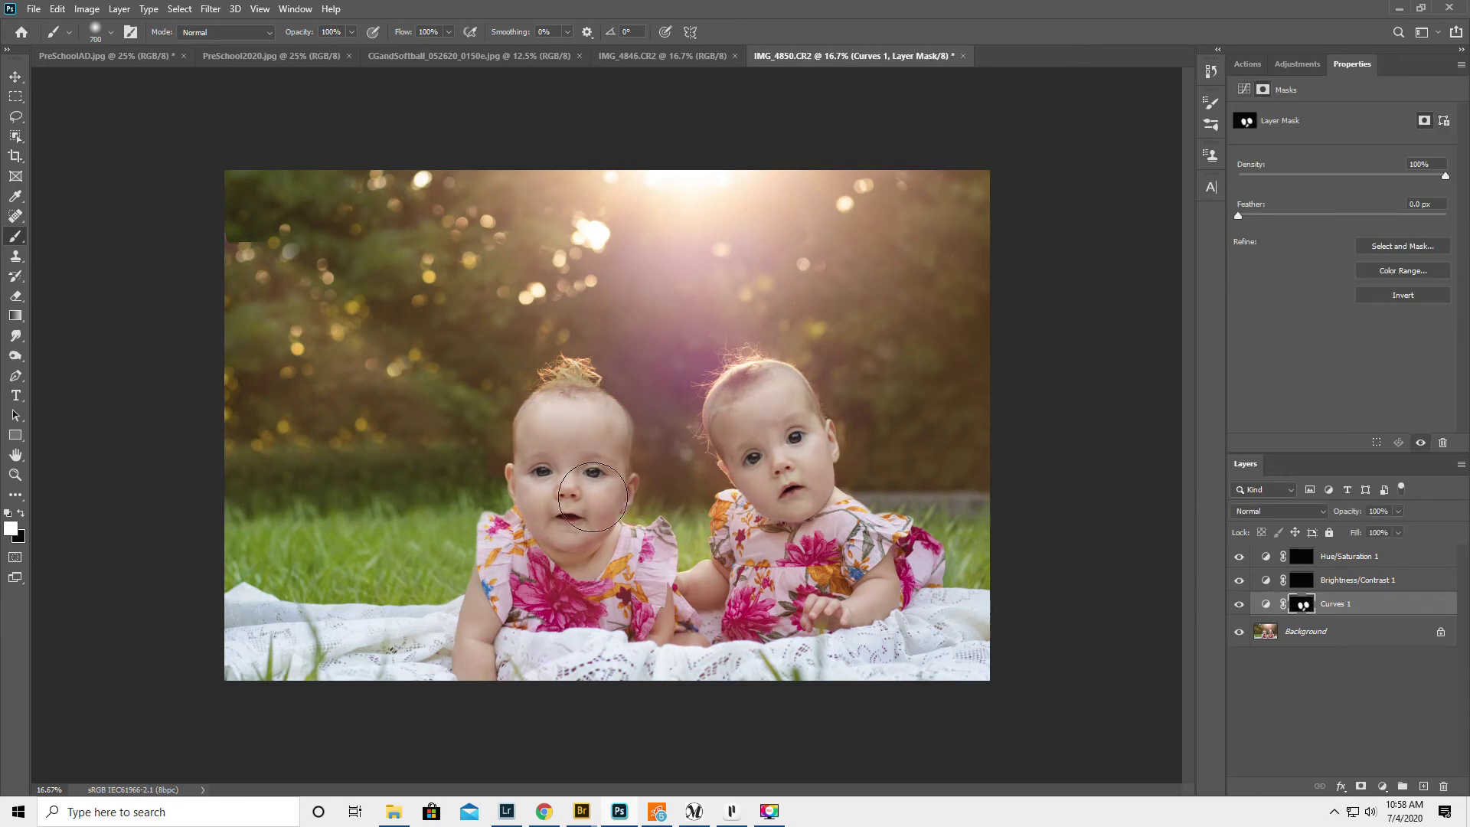
key(x)
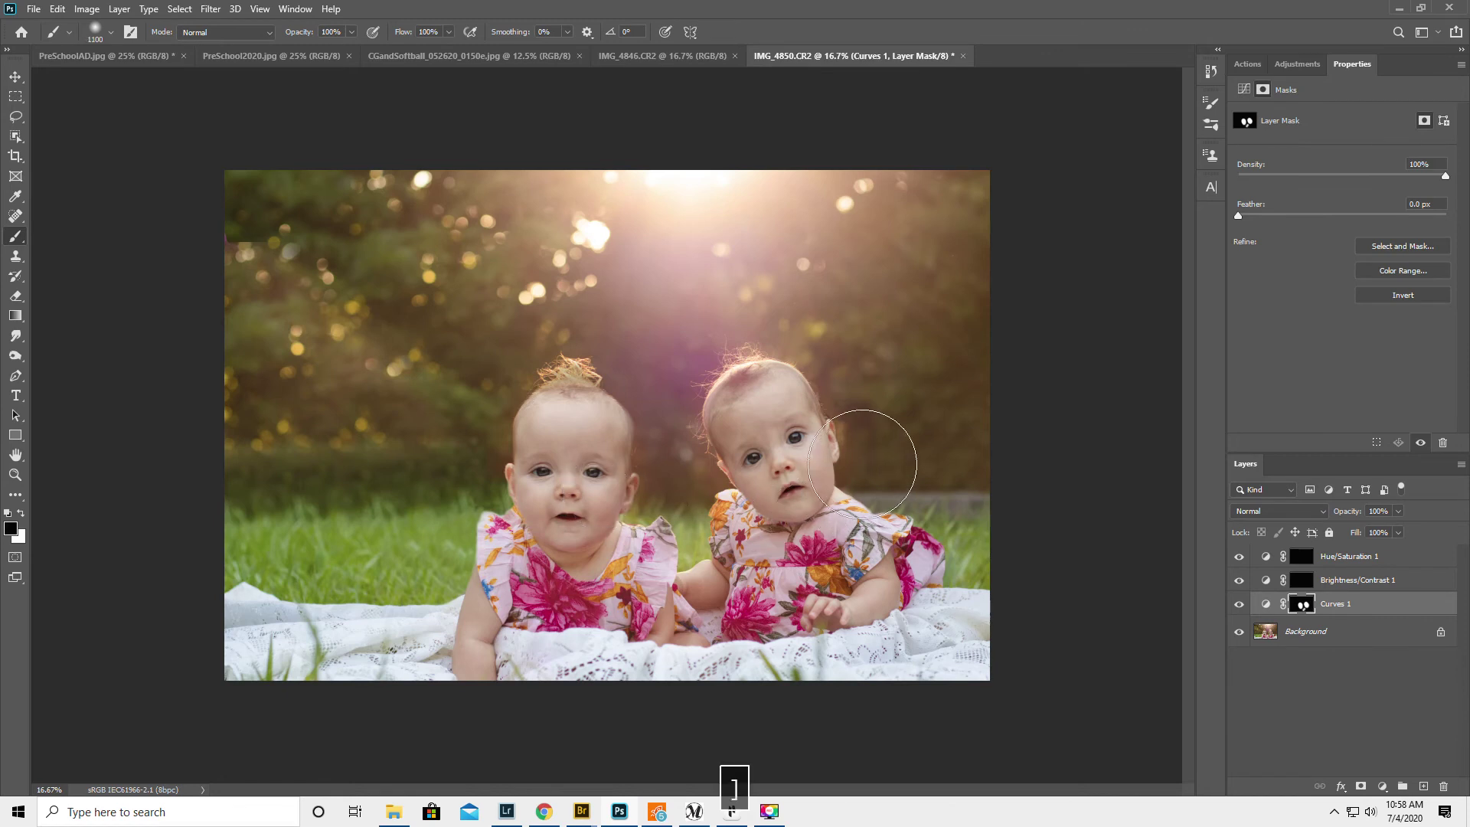
key(p)
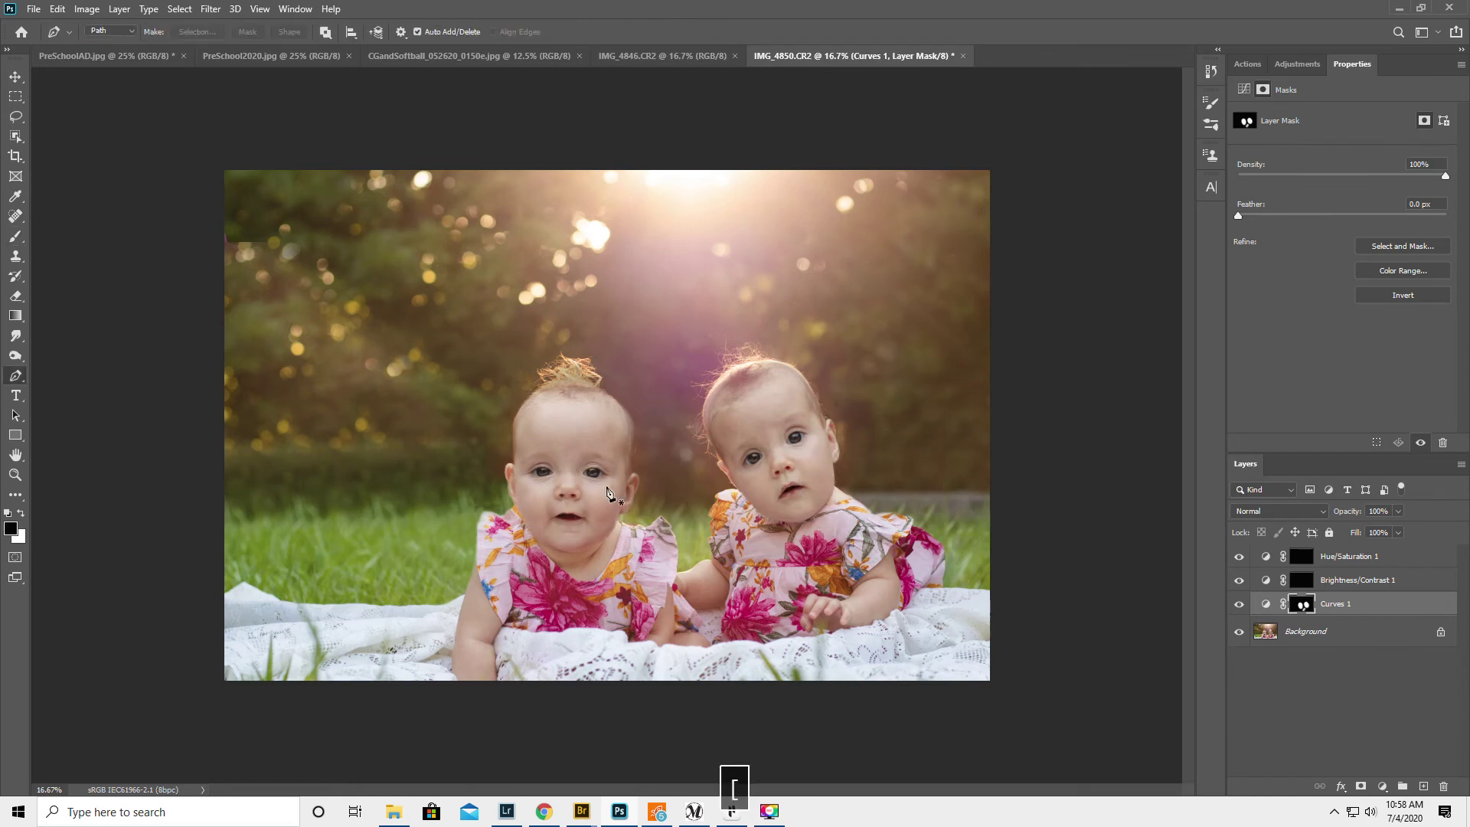
key(b)
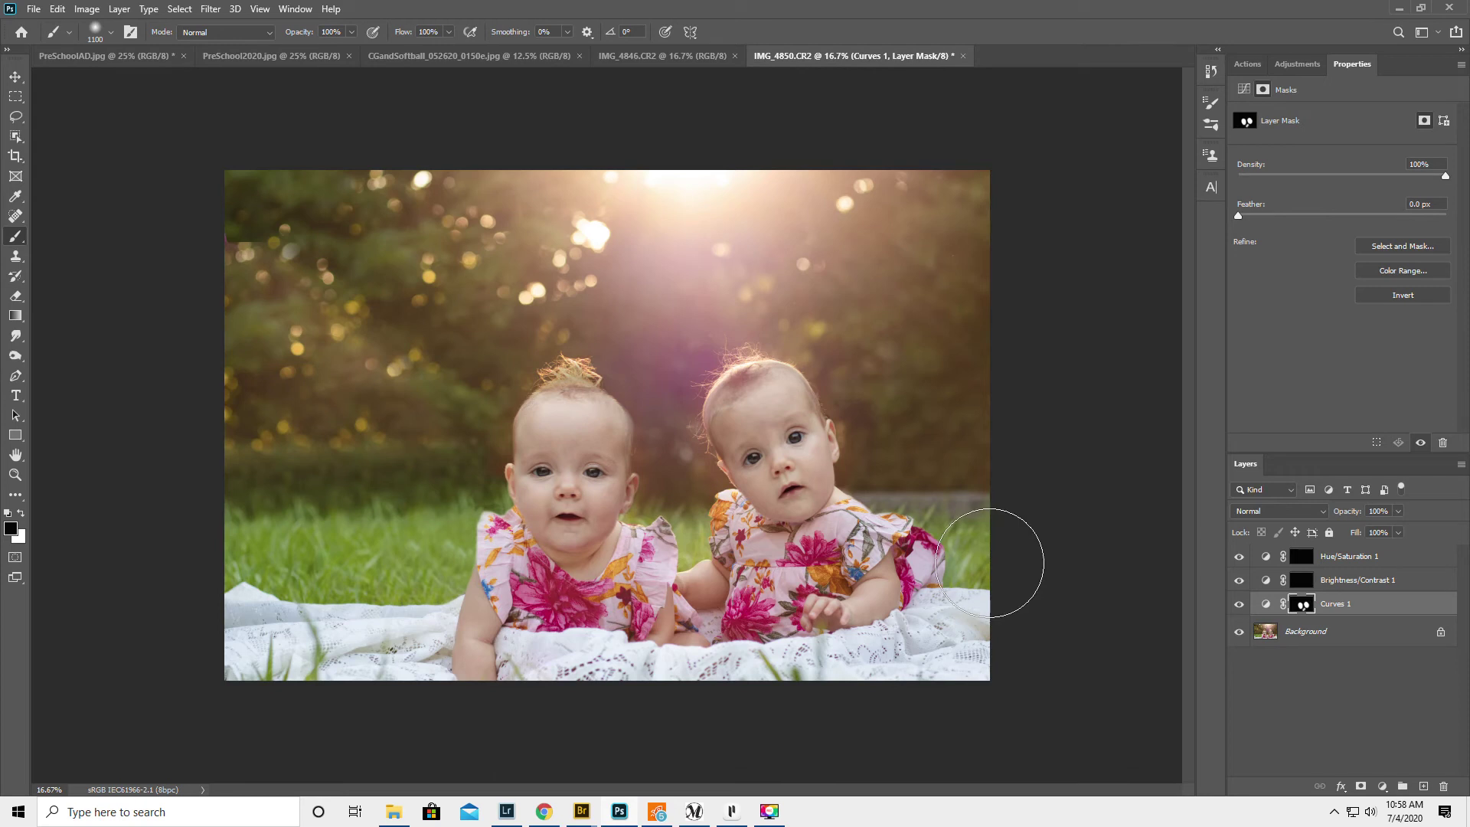
key(bracketleft)
key(bracketleft)
key(bracketleft)
key(bracketleft)
key(bracketleft)
key(bracketleft)
key(bracketleft)
key(bracketleft)
key(bracketleft)
Compare the photo with the Curves adjustment off and on, and flatten the image
click(1239, 604)
click(1240, 604)
click(1461, 467)
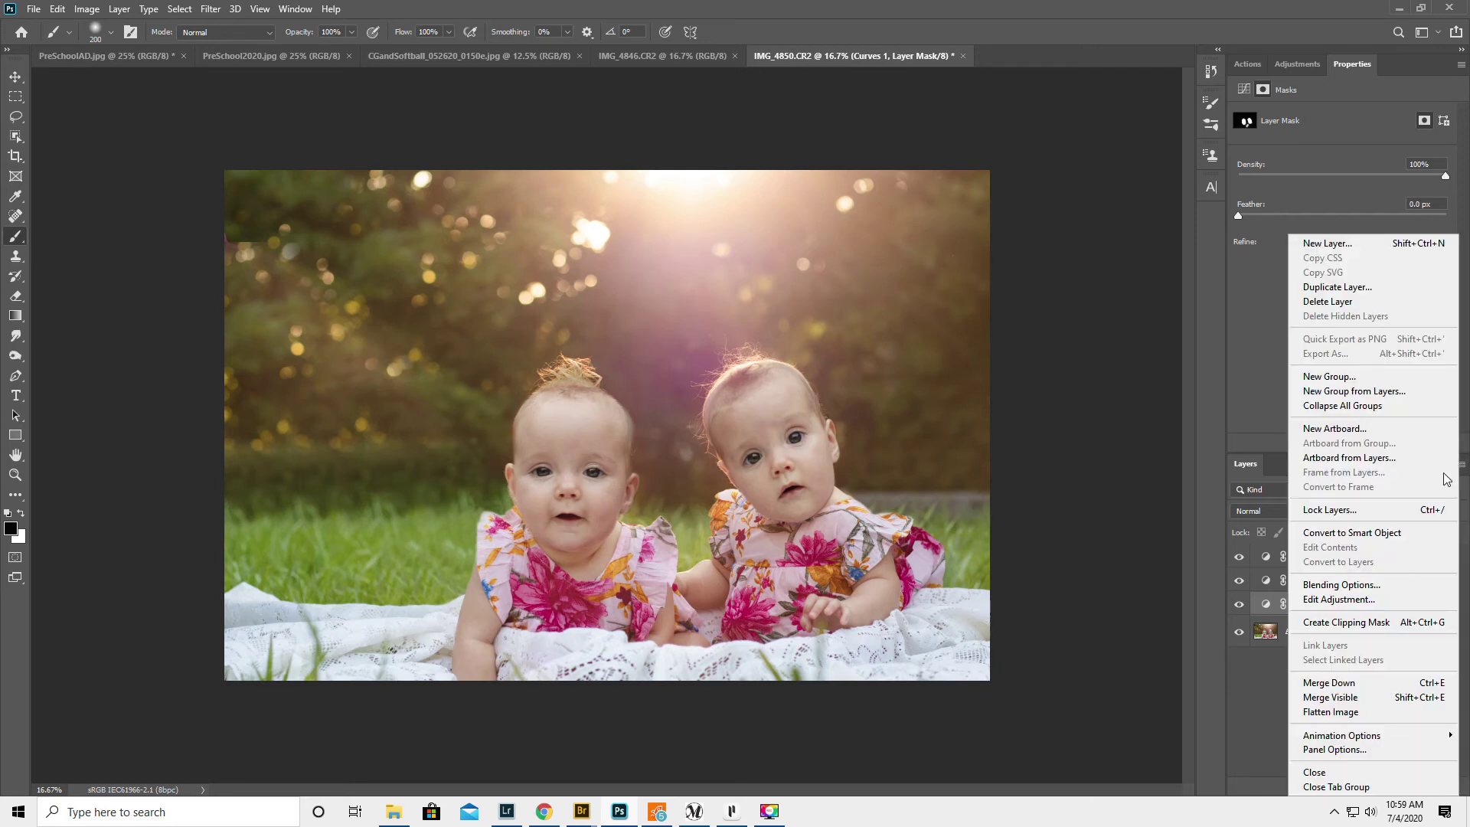
click(1348, 714)
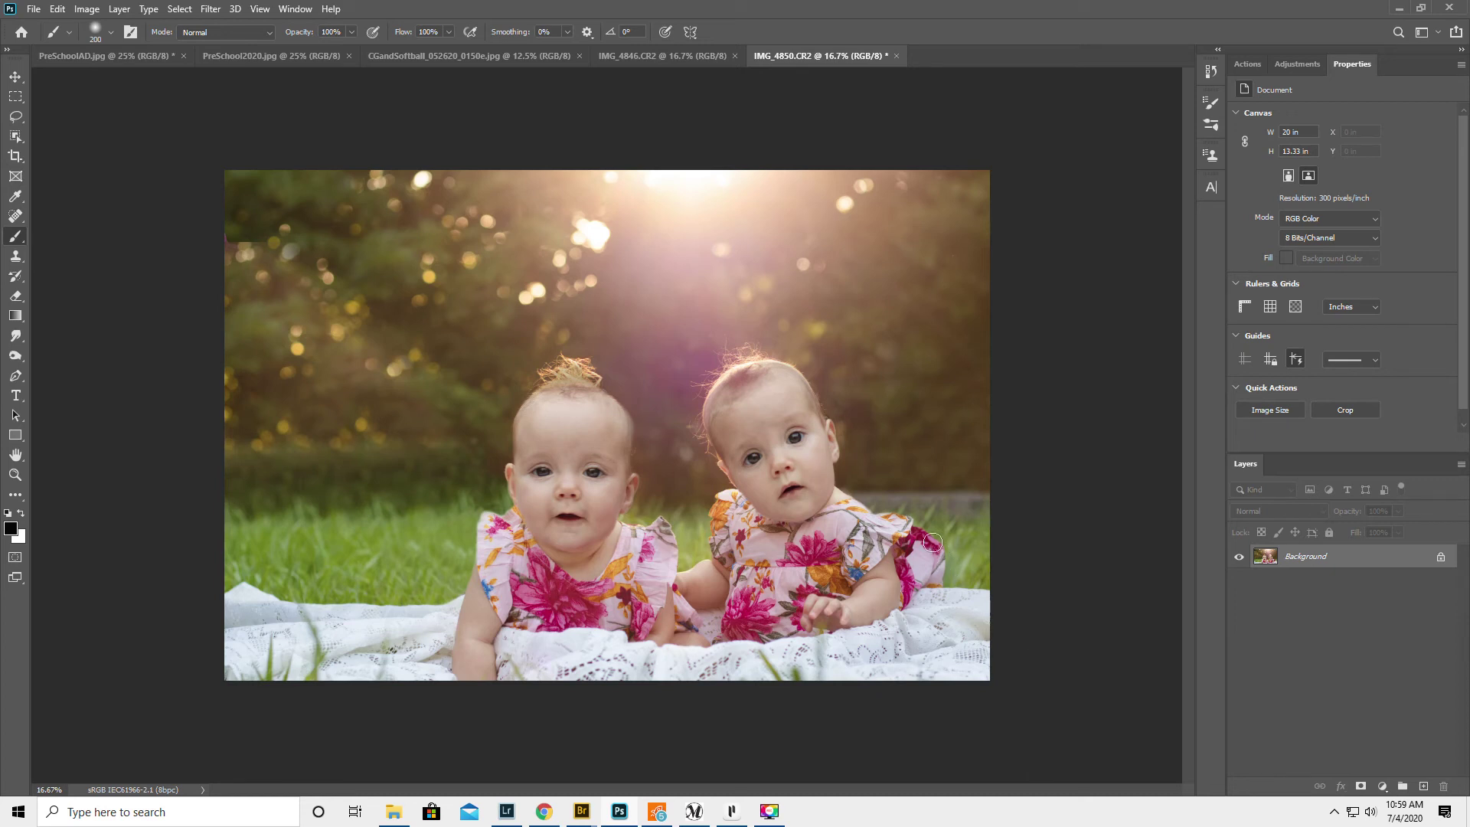
Open Liquify and reshape the back of the right-hand baby's dress with a 300 Forward Warp brush
click(211, 9)
click(247, 131)
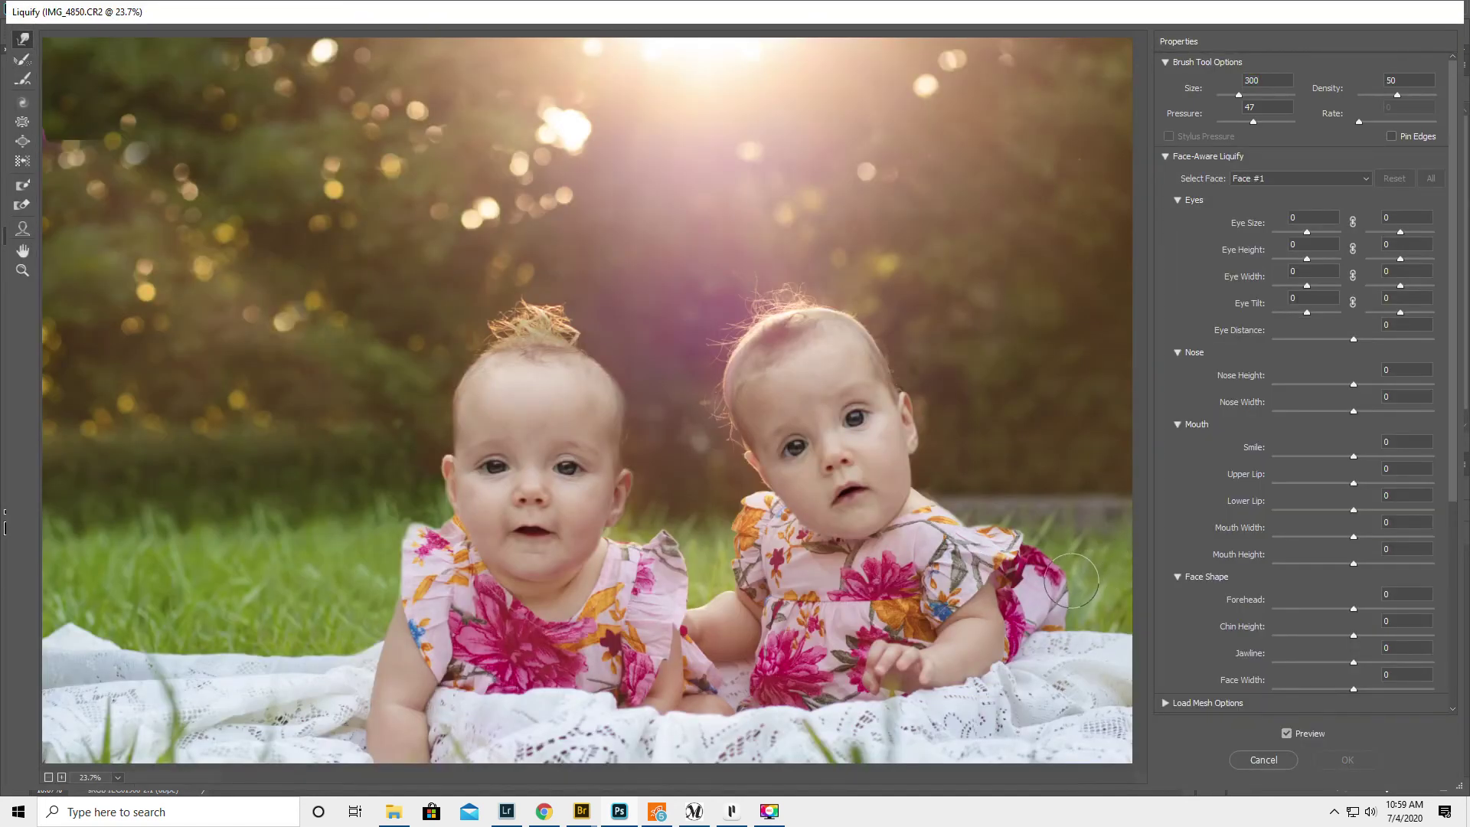
mouse_move(1055, 560)
mouse_down()
mouse_move(1017, 545)
mouse_move(1066, 568)
mouse_move(1049, 587)
mouse_move(1088, 603)
mouse_move(1055, 613)
mouse_up()
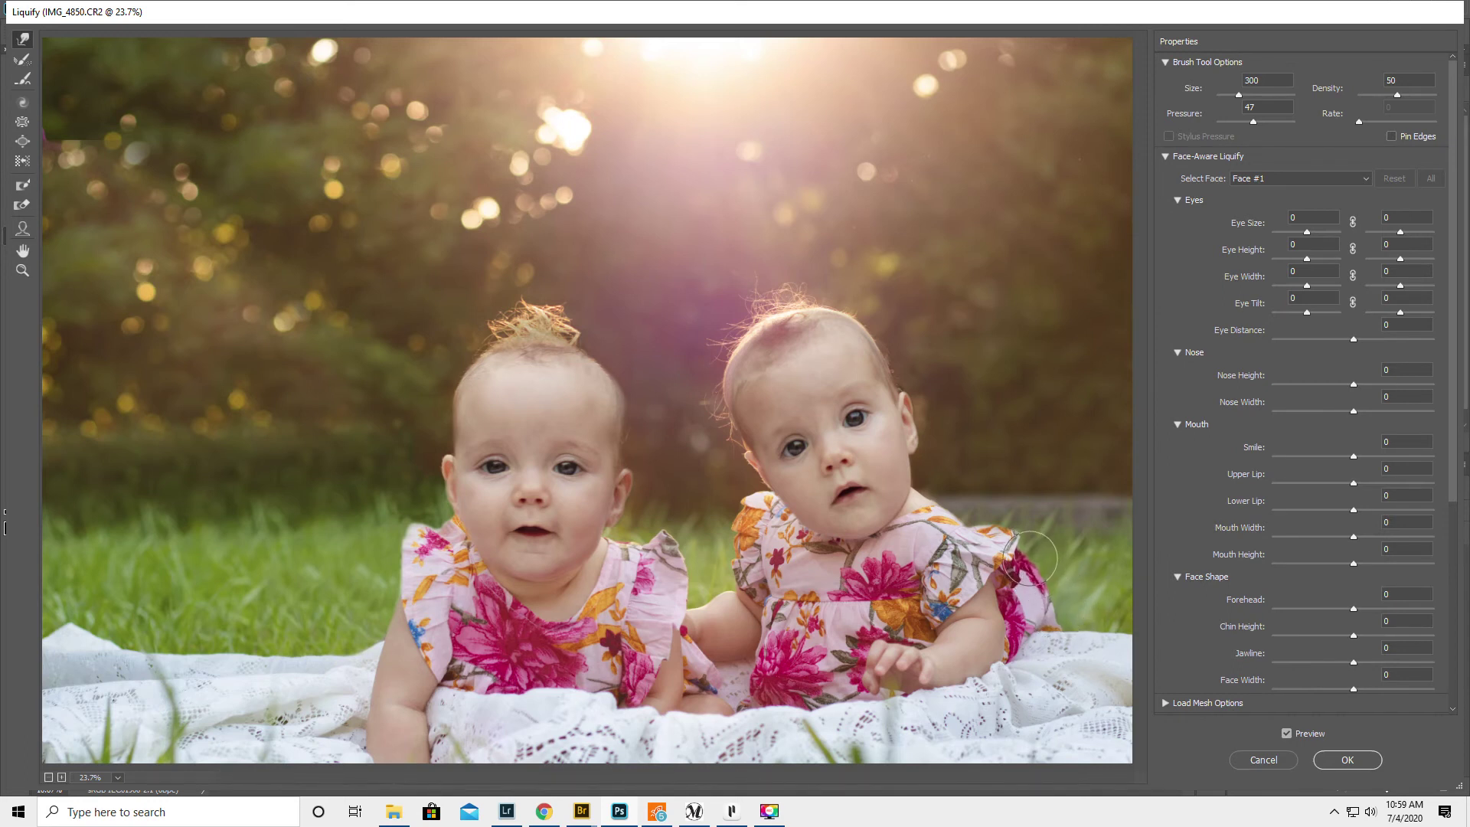
drag(1030, 555, 1058, 576)
Refine the right-hand baby's dress edge where it meets the blanket with a 125 warp brush
key(bracketleft)
key(bracketleft)
key(bracketleft)
key(bracketleft)
key(bracketleft)
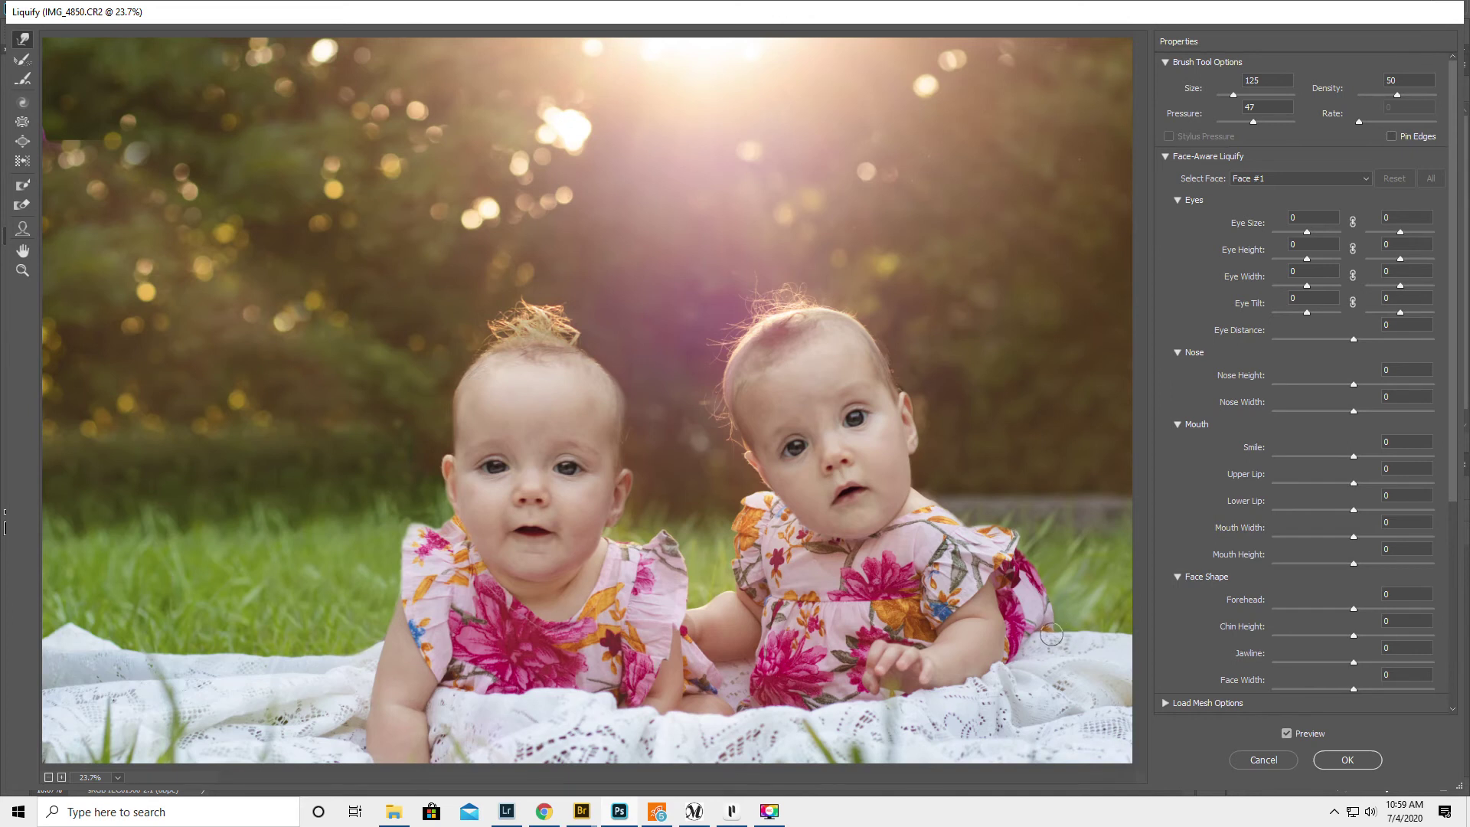
Reshape the left-hand baby's shoulder ruffles with a warp brush of about 250
key(bracketright)
key(bracketright)
key(bracketright)
key(bracketright)
key(bracketright)
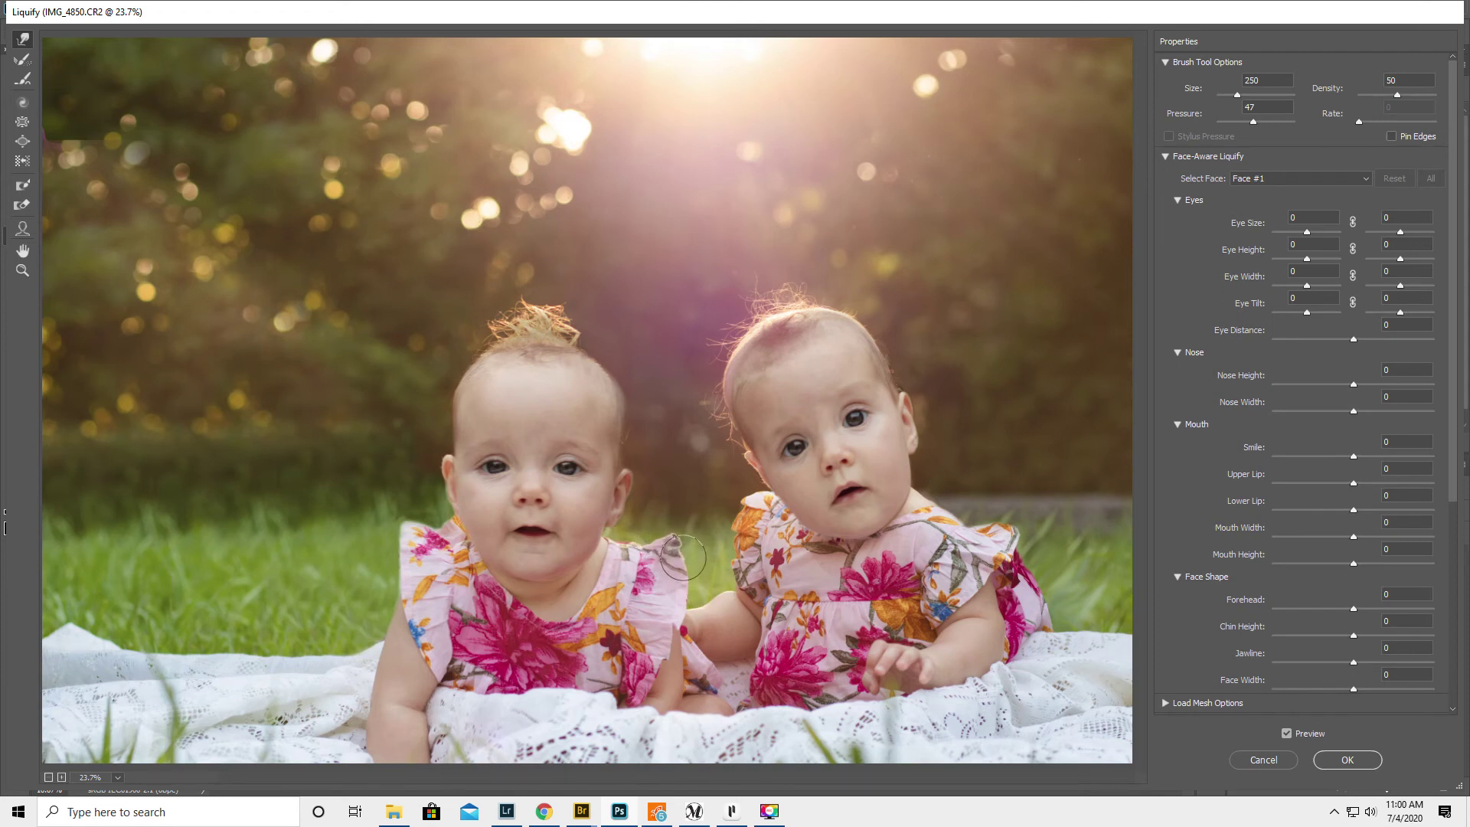
key(bracketleft)
Try a Smile of 100 on Face #1 with the Face tool, and settle on 9
click(22, 230)
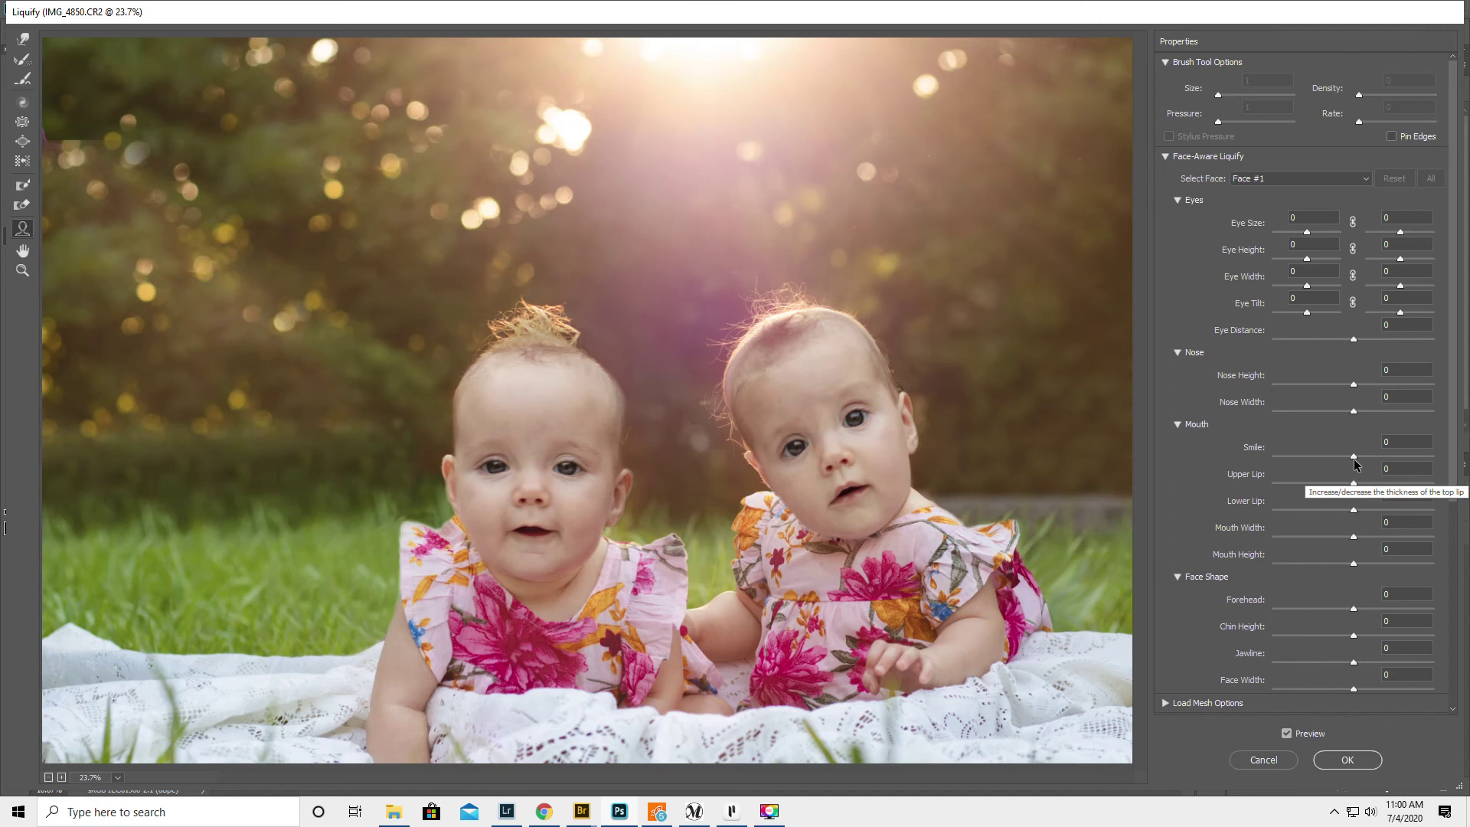
drag(1352, 456, 1458, 457)
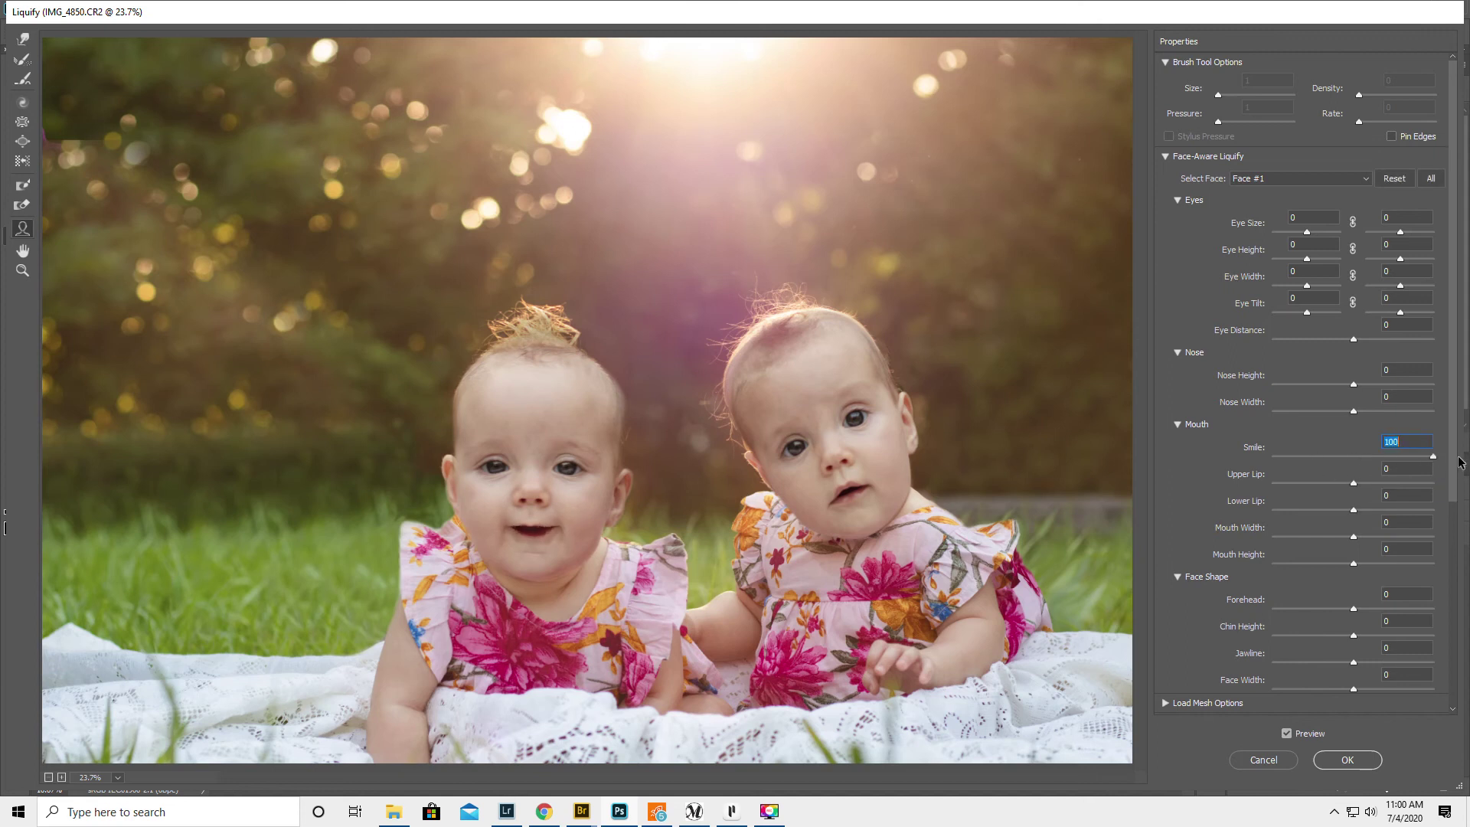
drag(1460, 461, 1365, 472)
drag(1355, 469, 1361, 463)
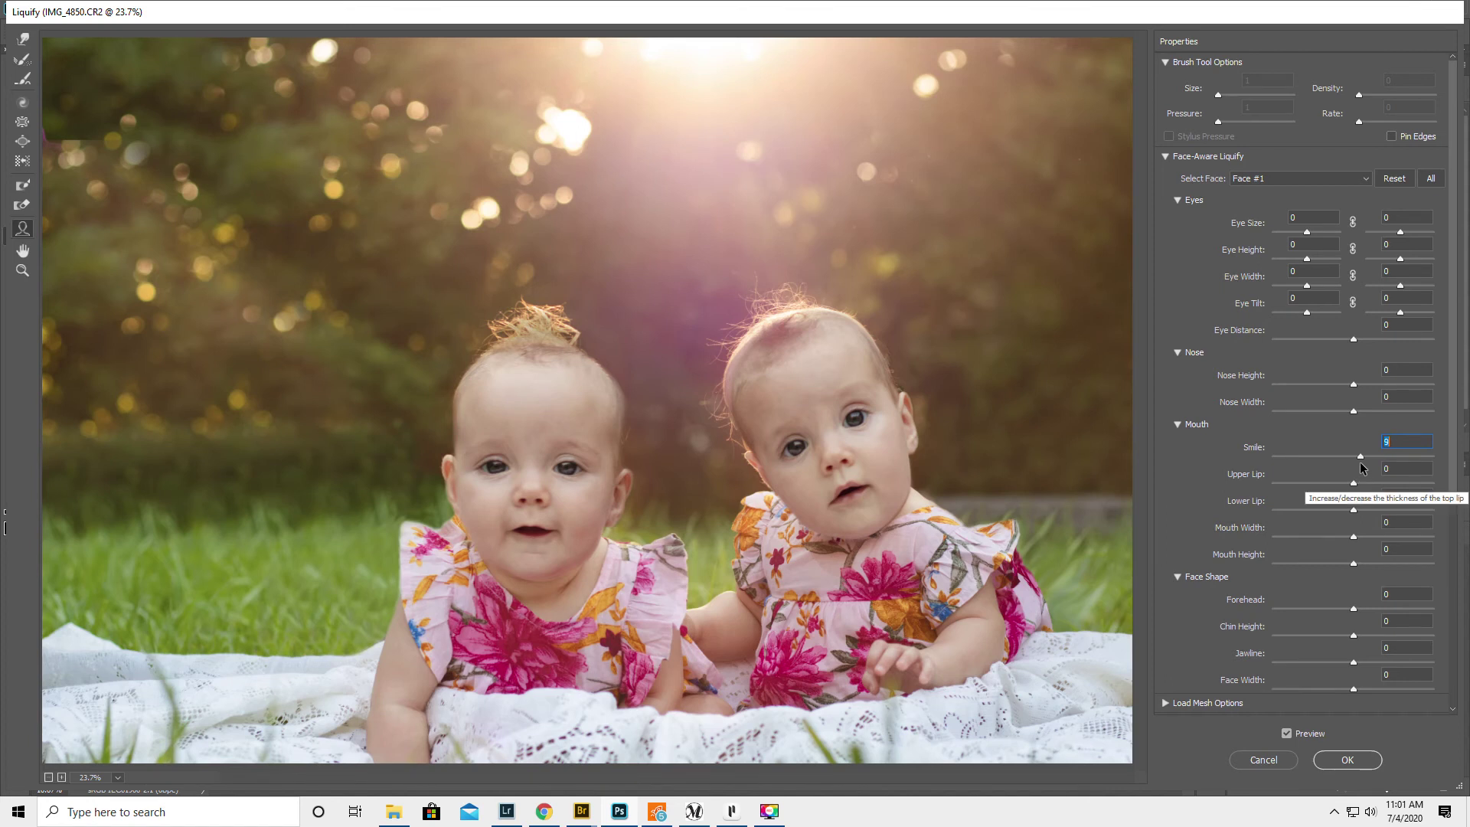
Set the Smile of Face #2 to 9 and apply the Liquify edits
click(1259, 181)
click(1260, 208)
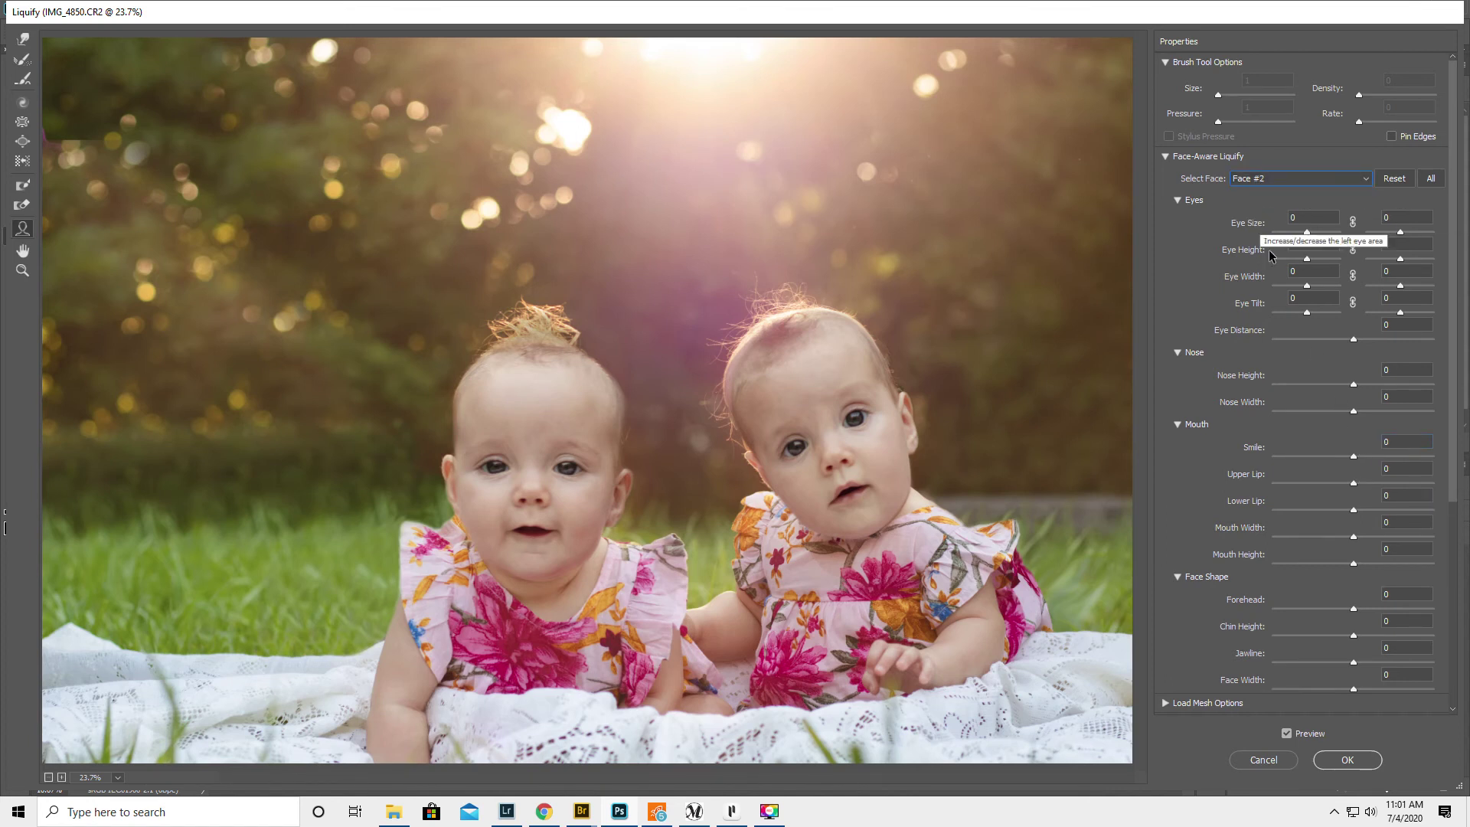
drag(1355, 457, 1360, 455)
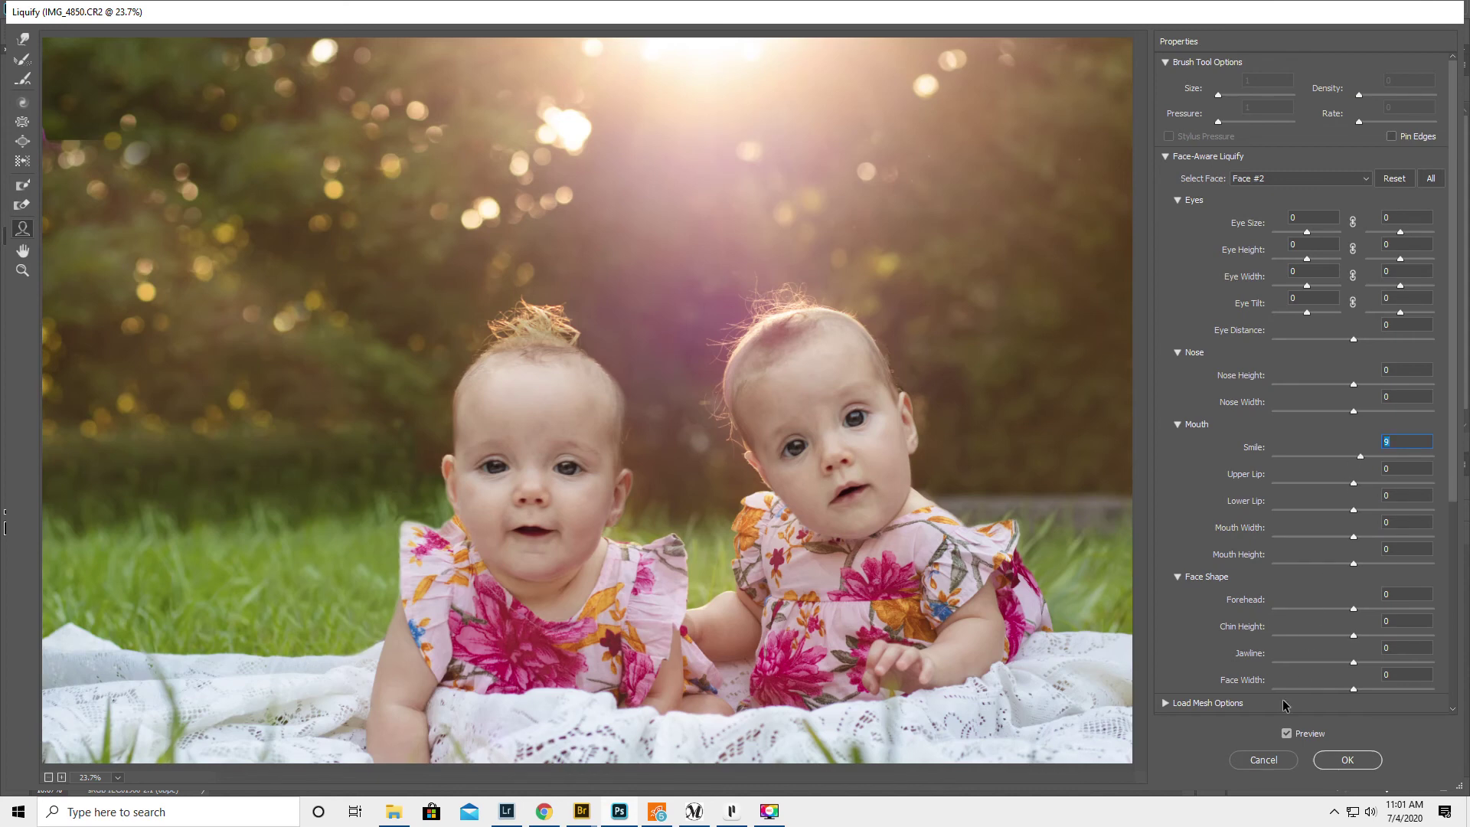
click(1348, 760)
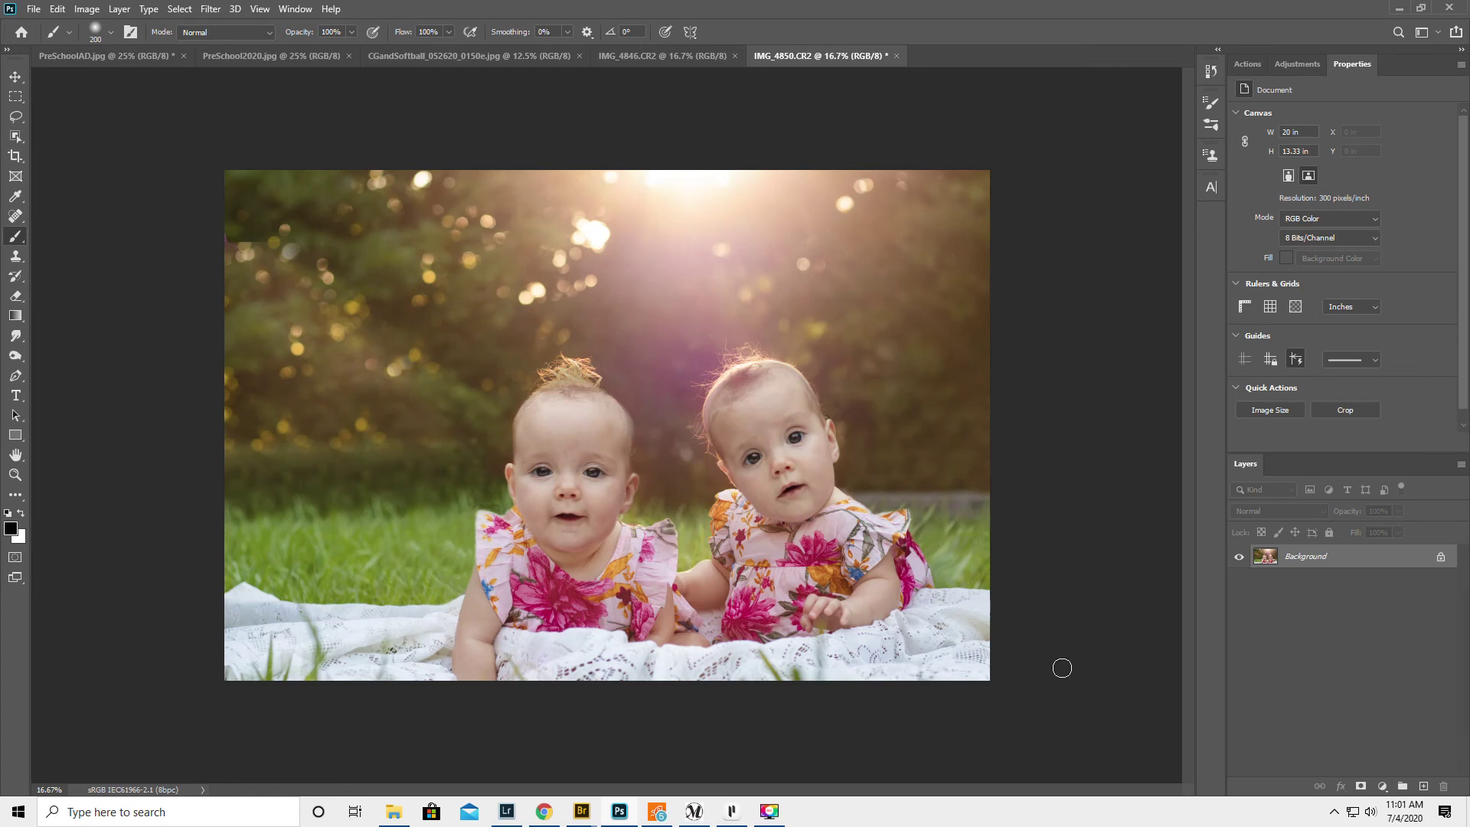
Play the Don't be Late Eye Essentials action from the Summerana Eye Essentials Action Collection
click(1246, 62)
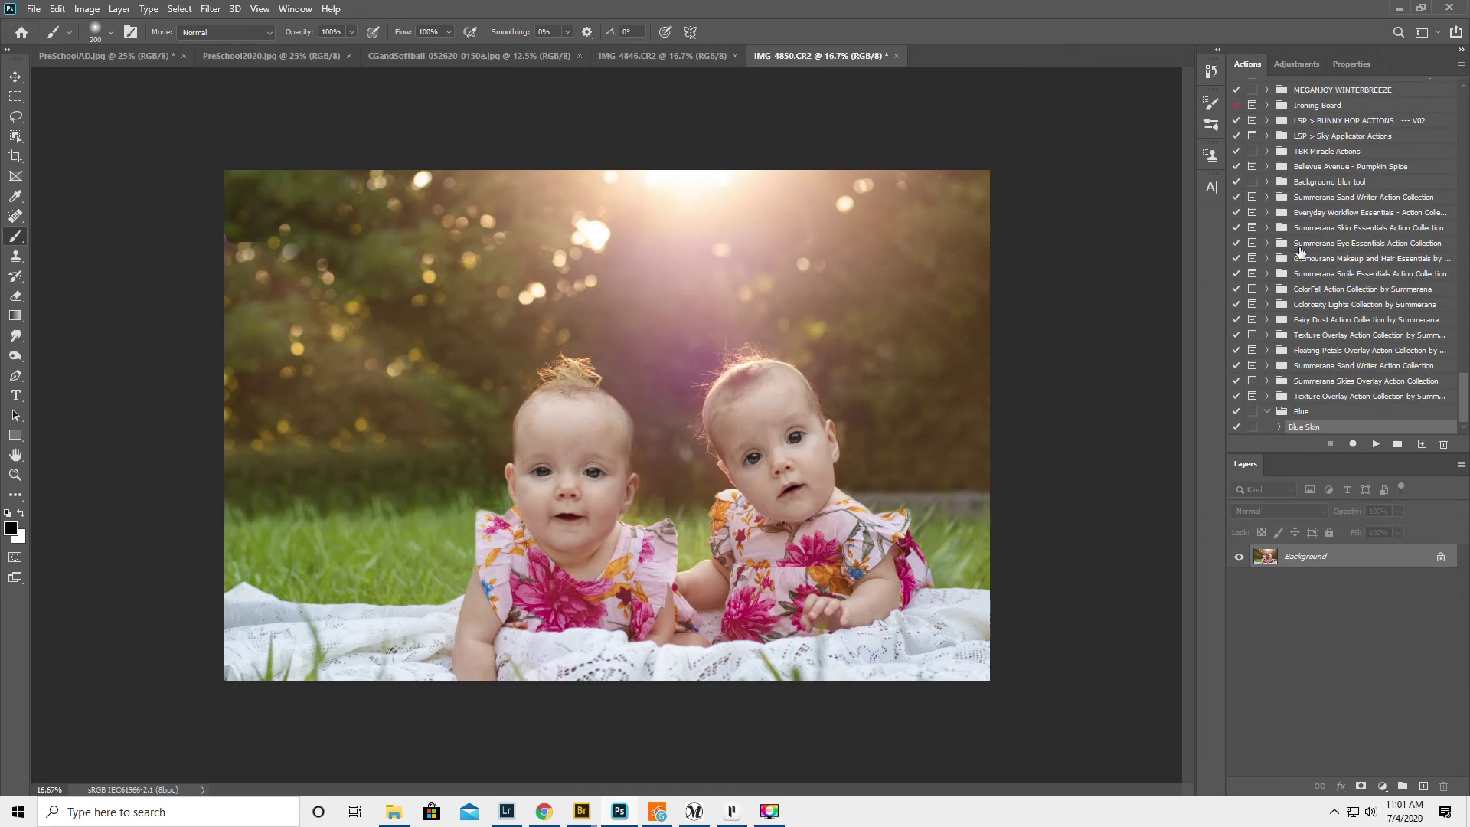
click(1267, 243)
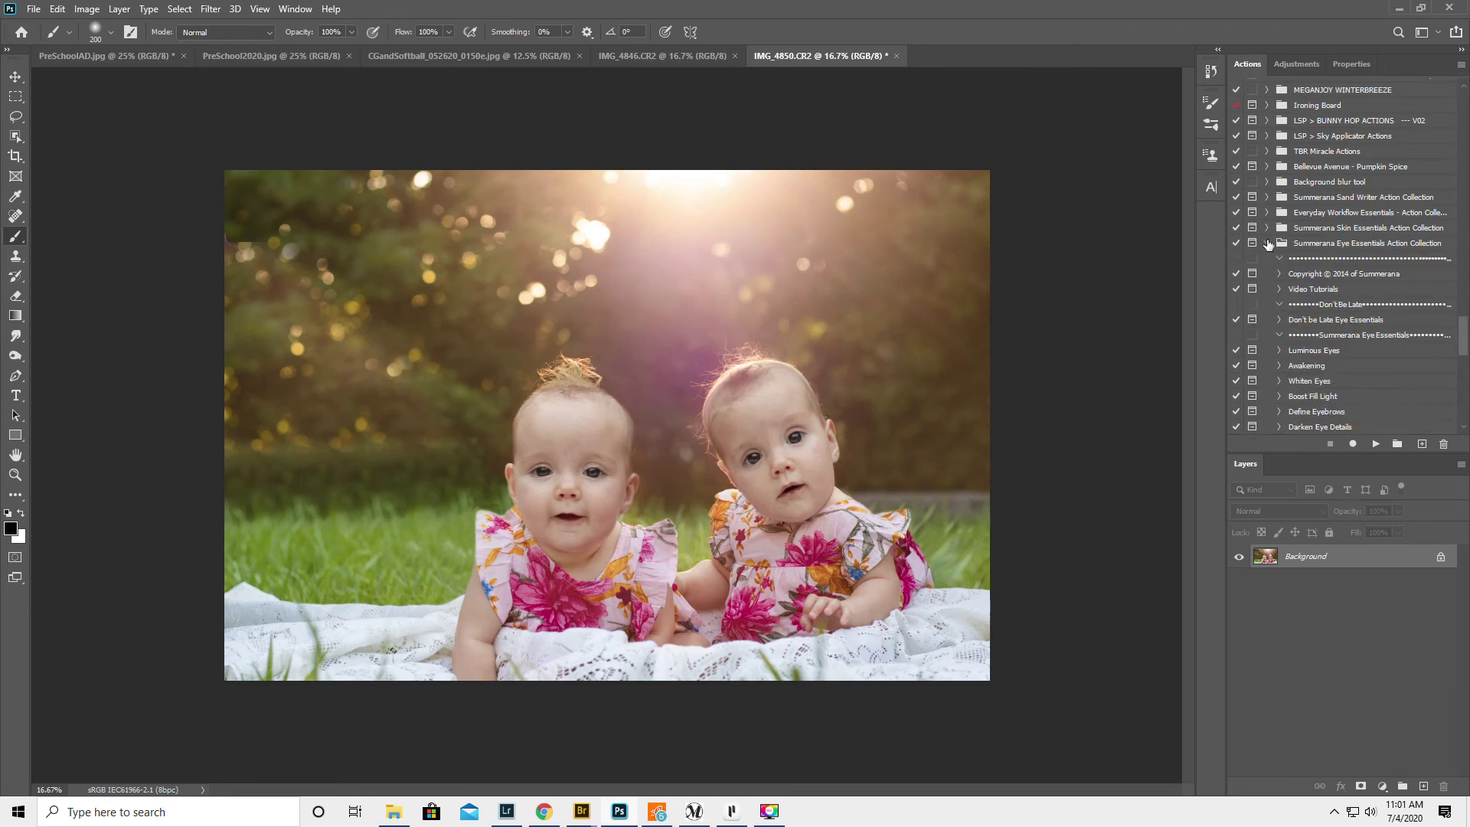
click(1307, 320)
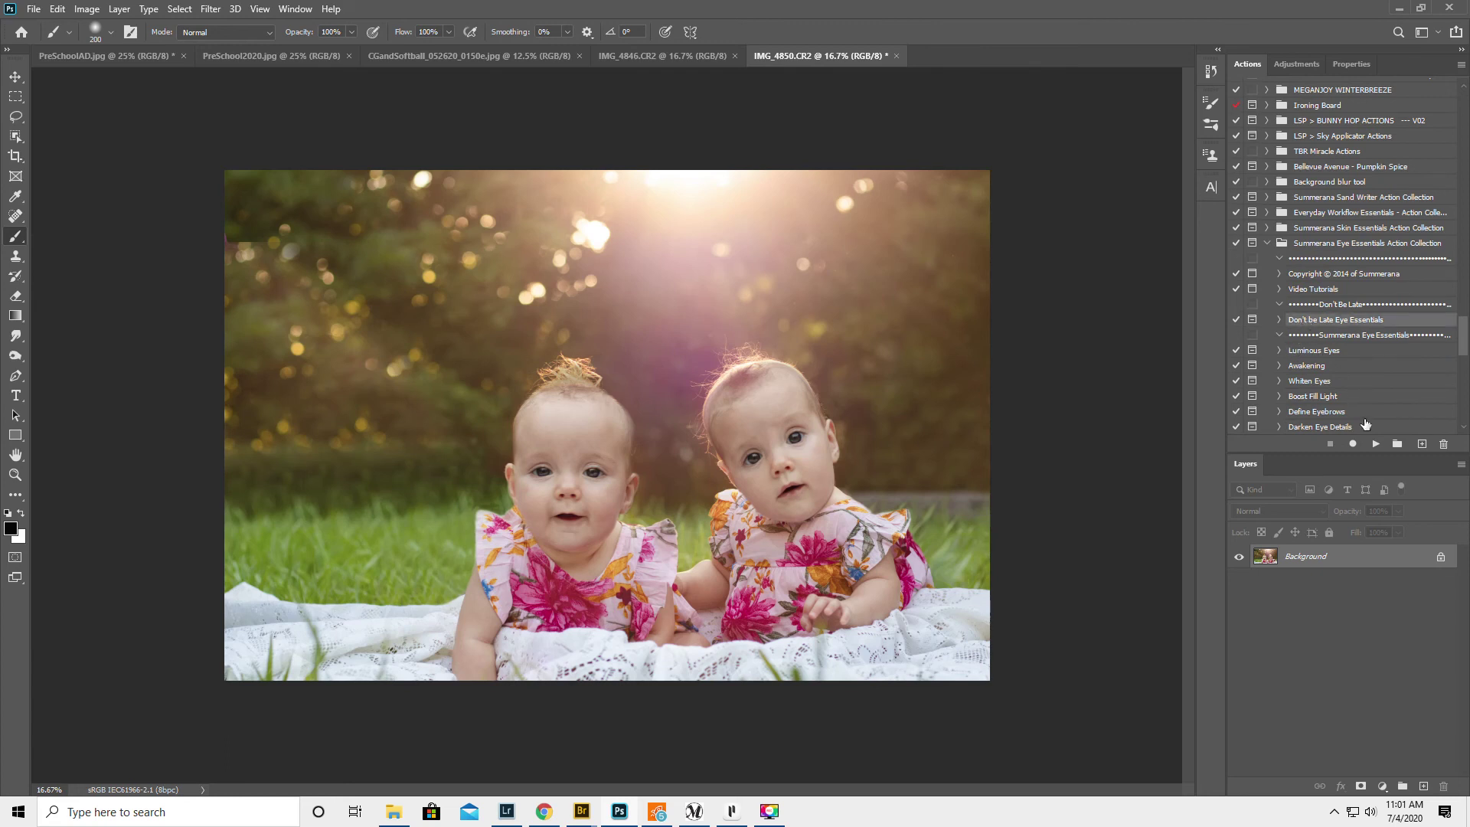
click(1376, 444)
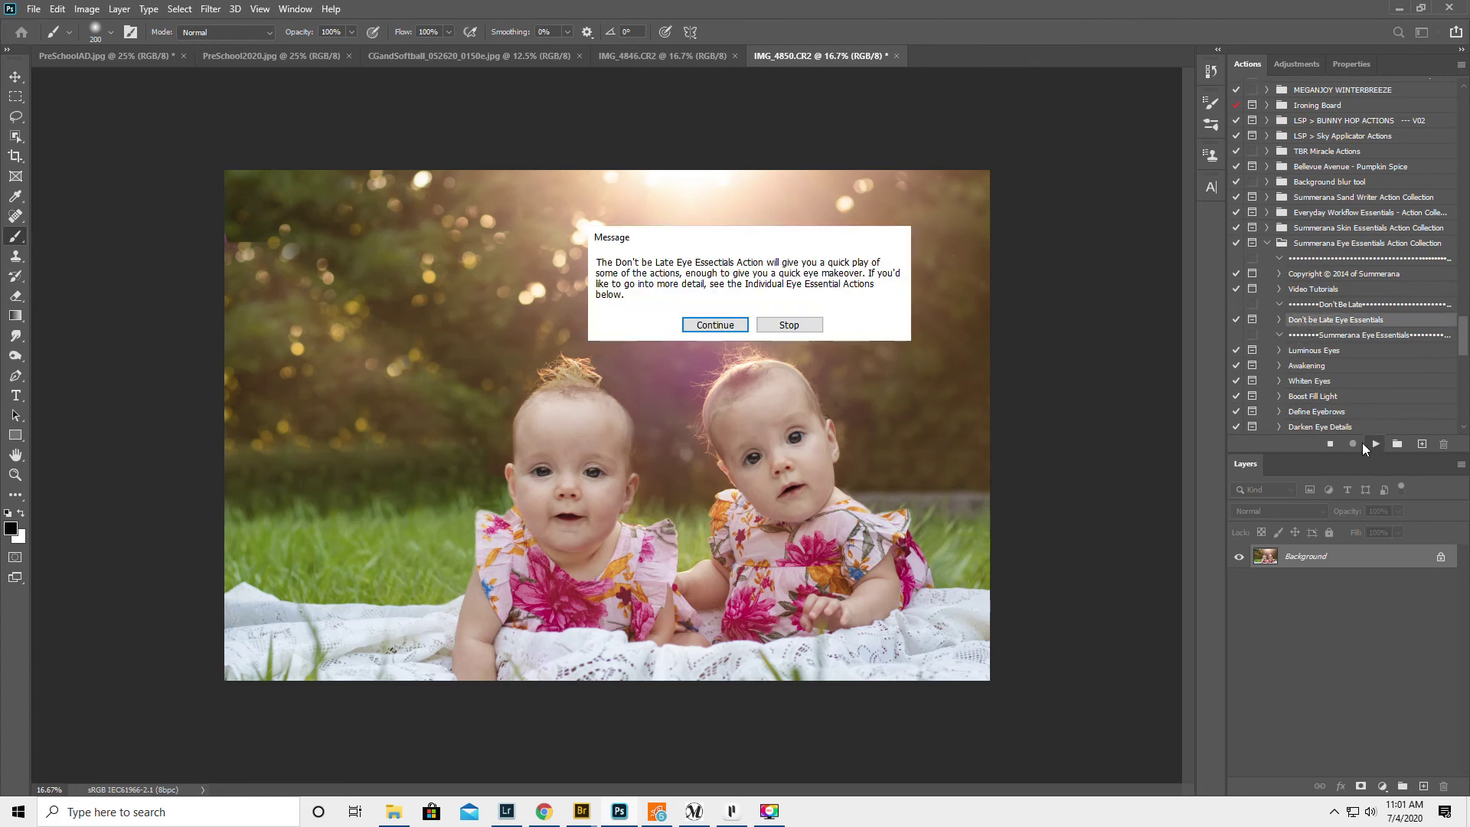
click(735, 323)
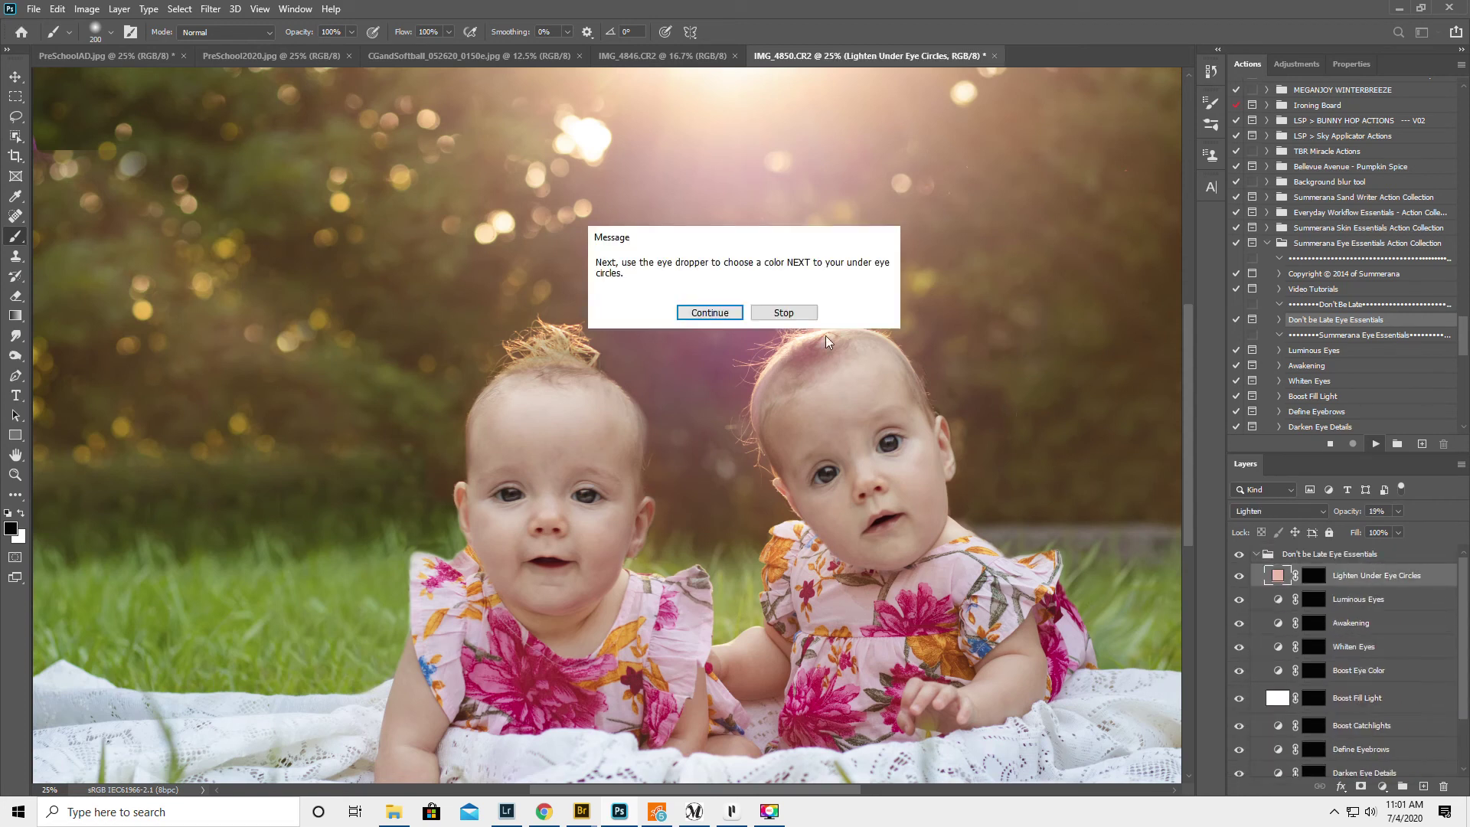
Sample a skin colour beside the left-hand baby's under-eye area for the Lighten Under Eye Circles fill and finish the action
click(709, 313)
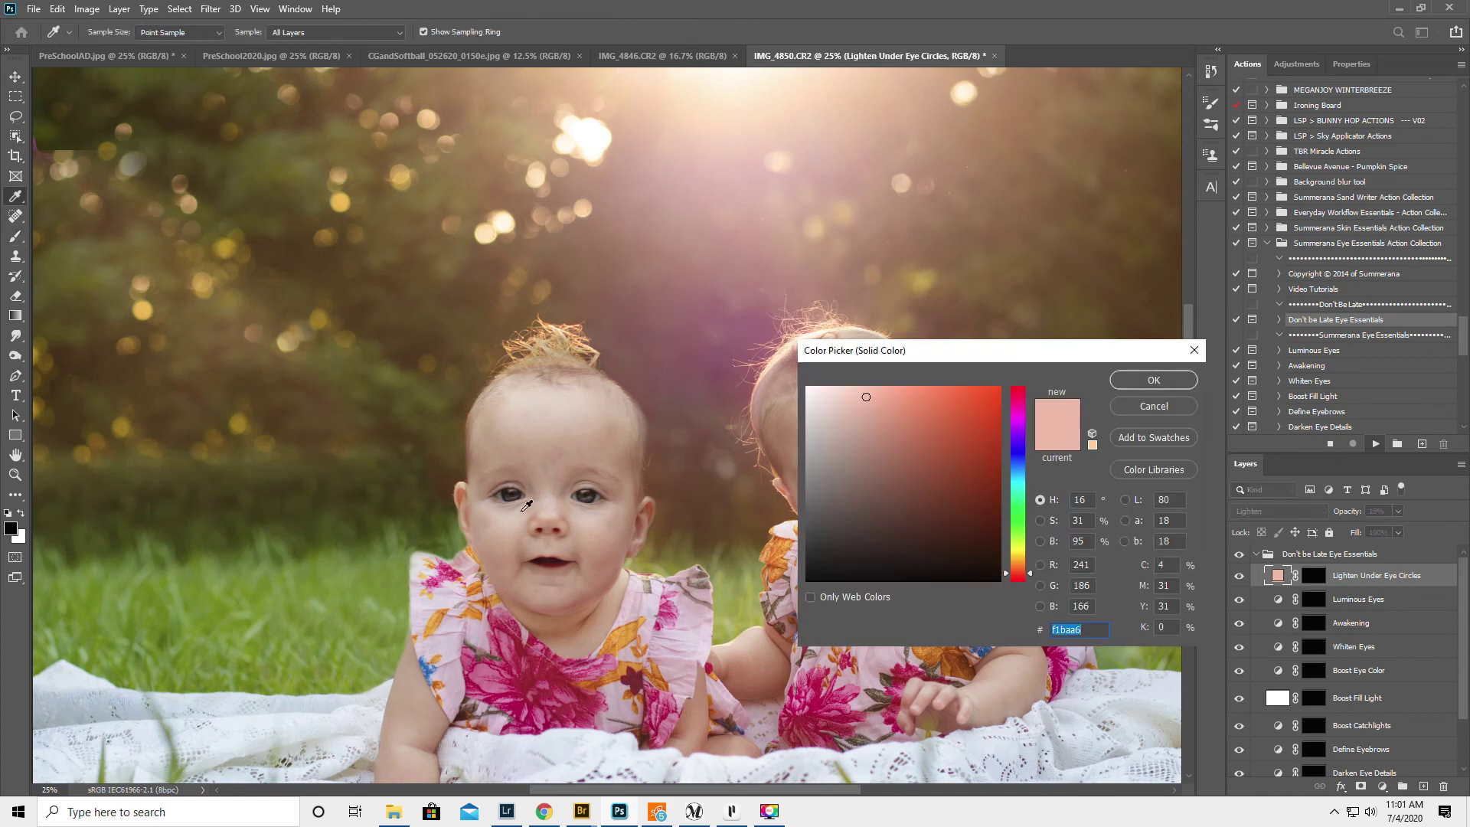
click(1138, 378)
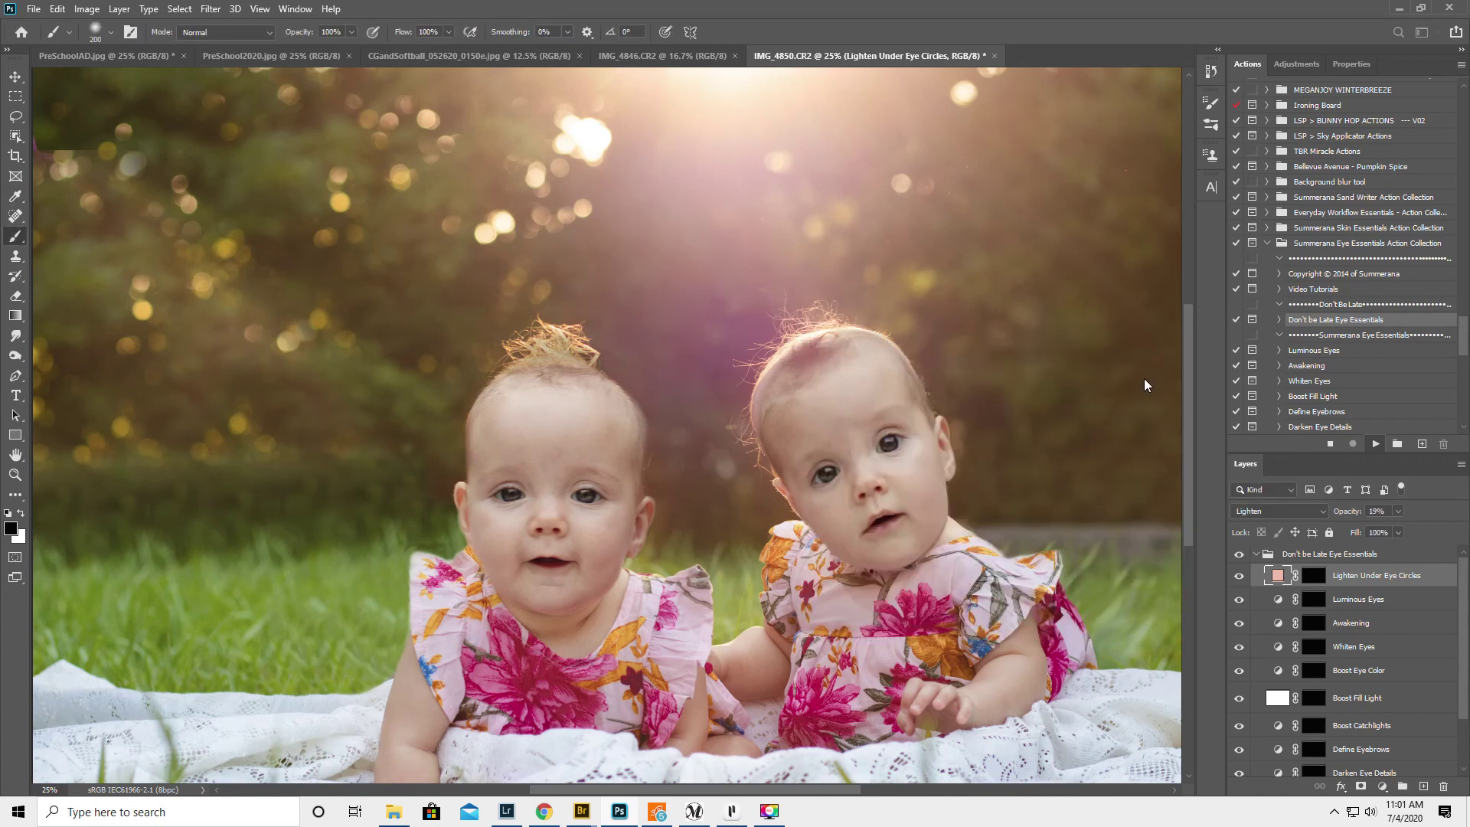
click(769, 334)
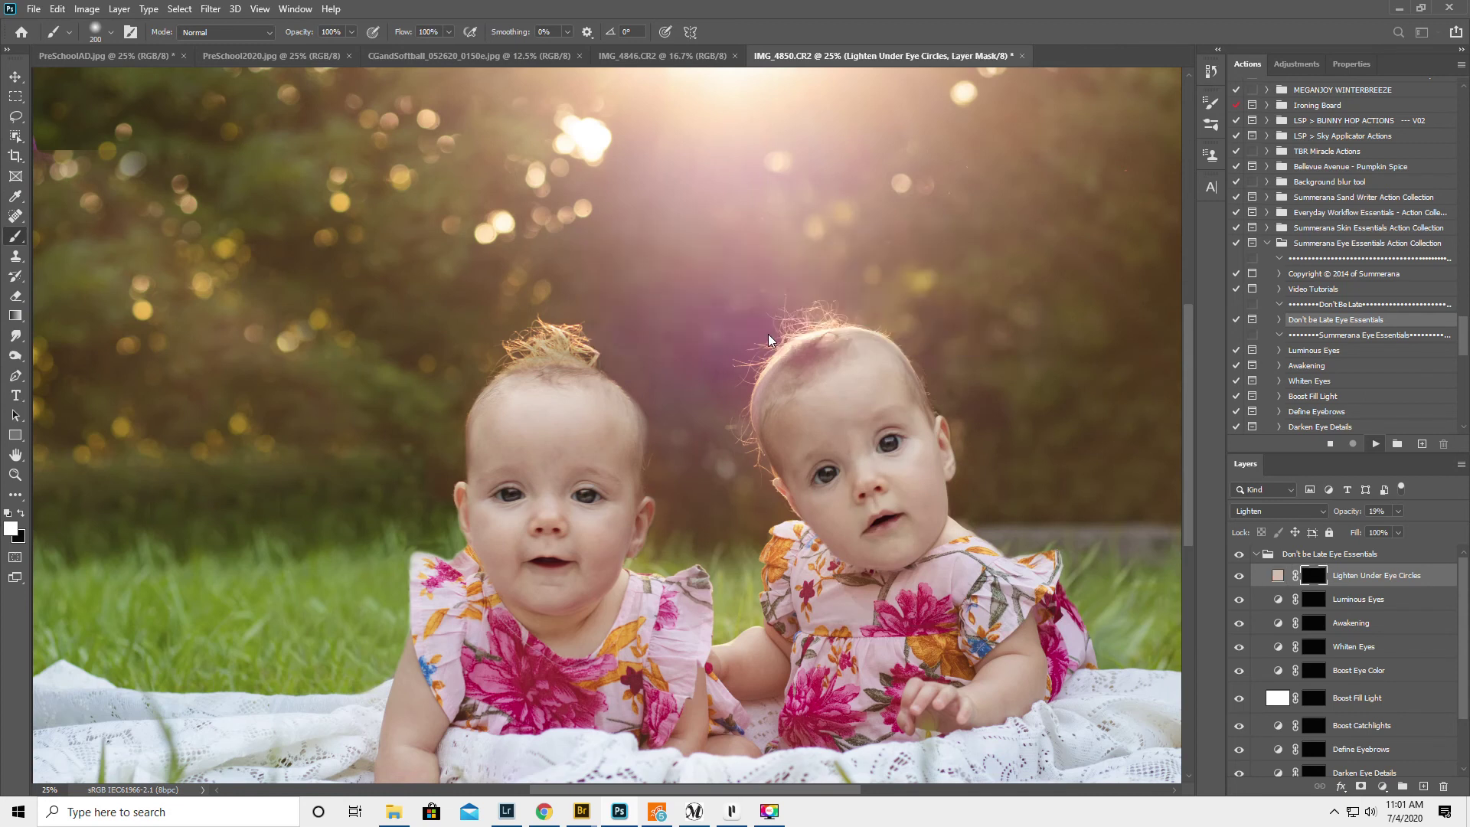
click(722, 315)
Paint the Luminous Eyes mask over both babies' eyes with a white brush of size 60
click(15, 475)
click(777, 526)
click(964, 565)
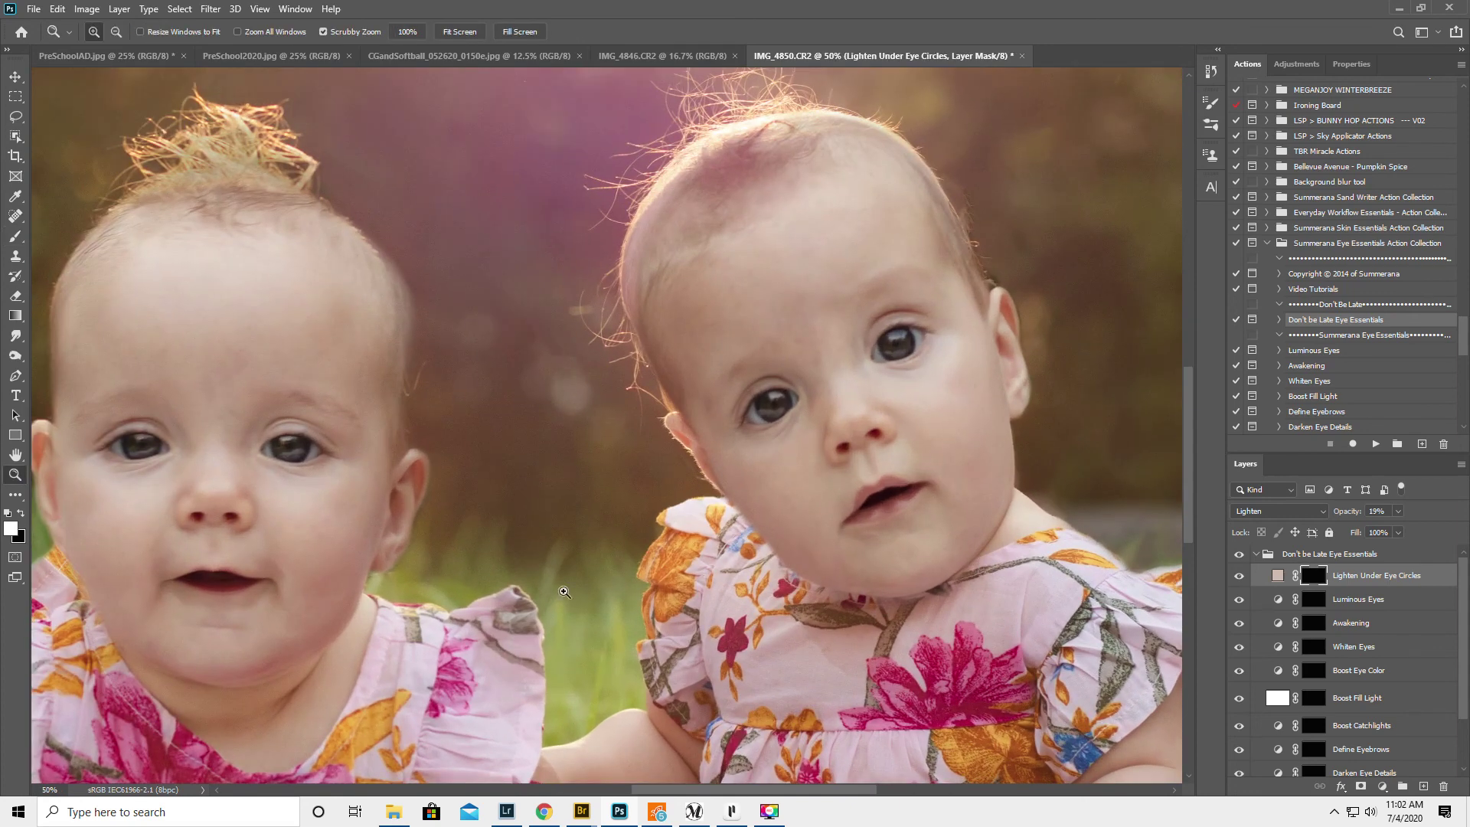
drag(686, 789, 676, 789)
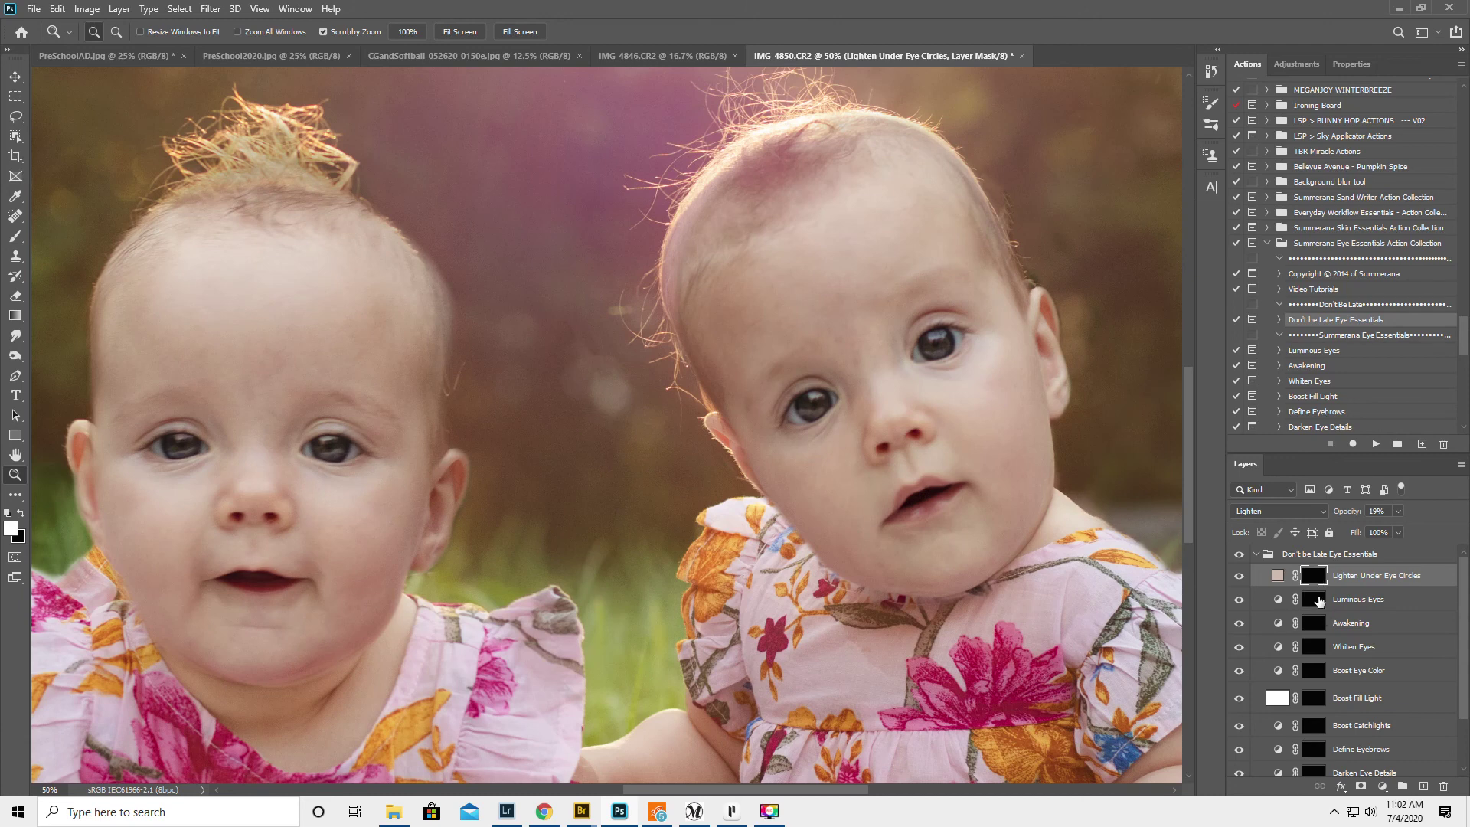
click(1319, 602)
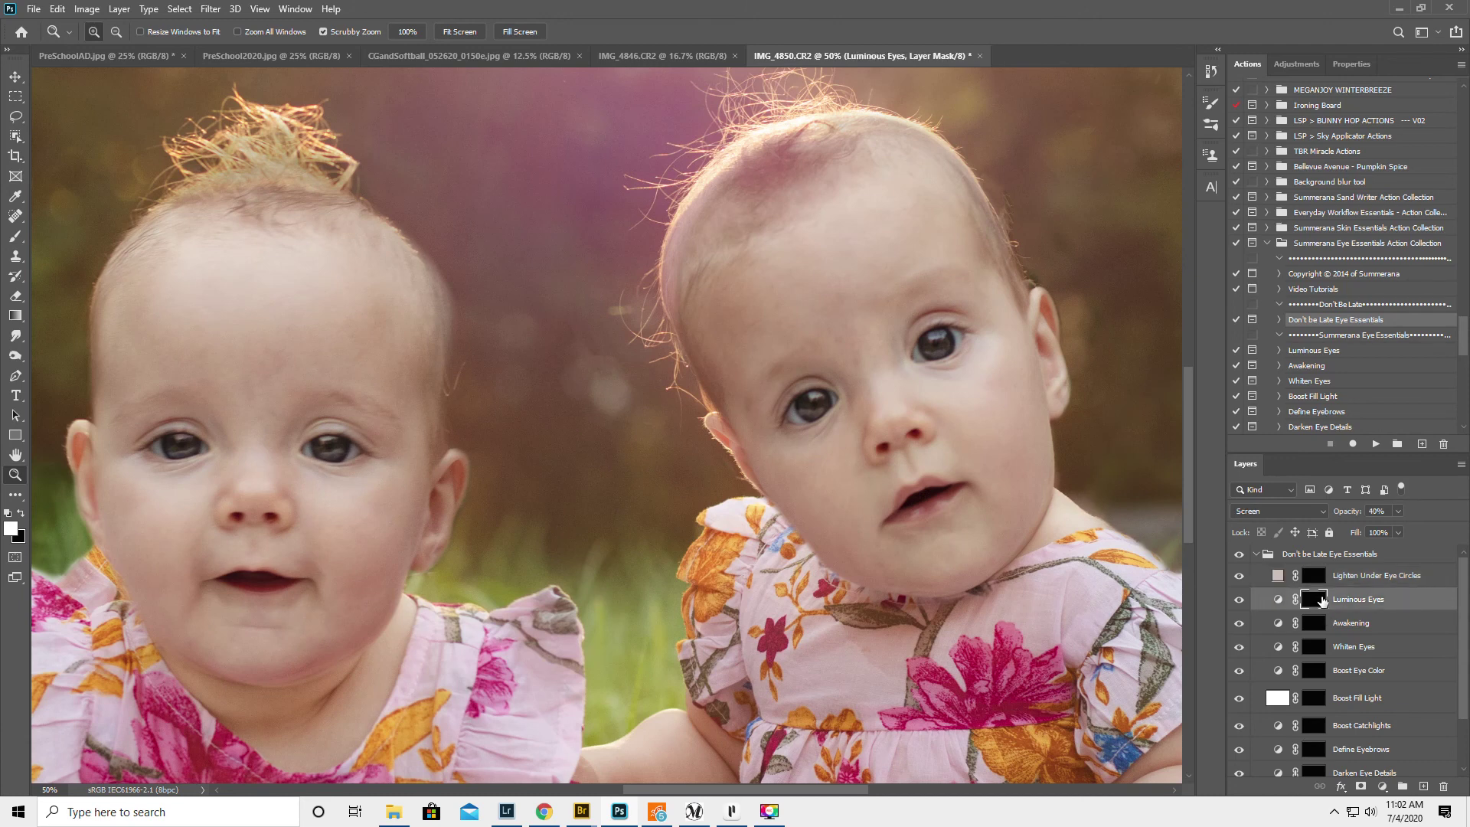
click(15, 236)
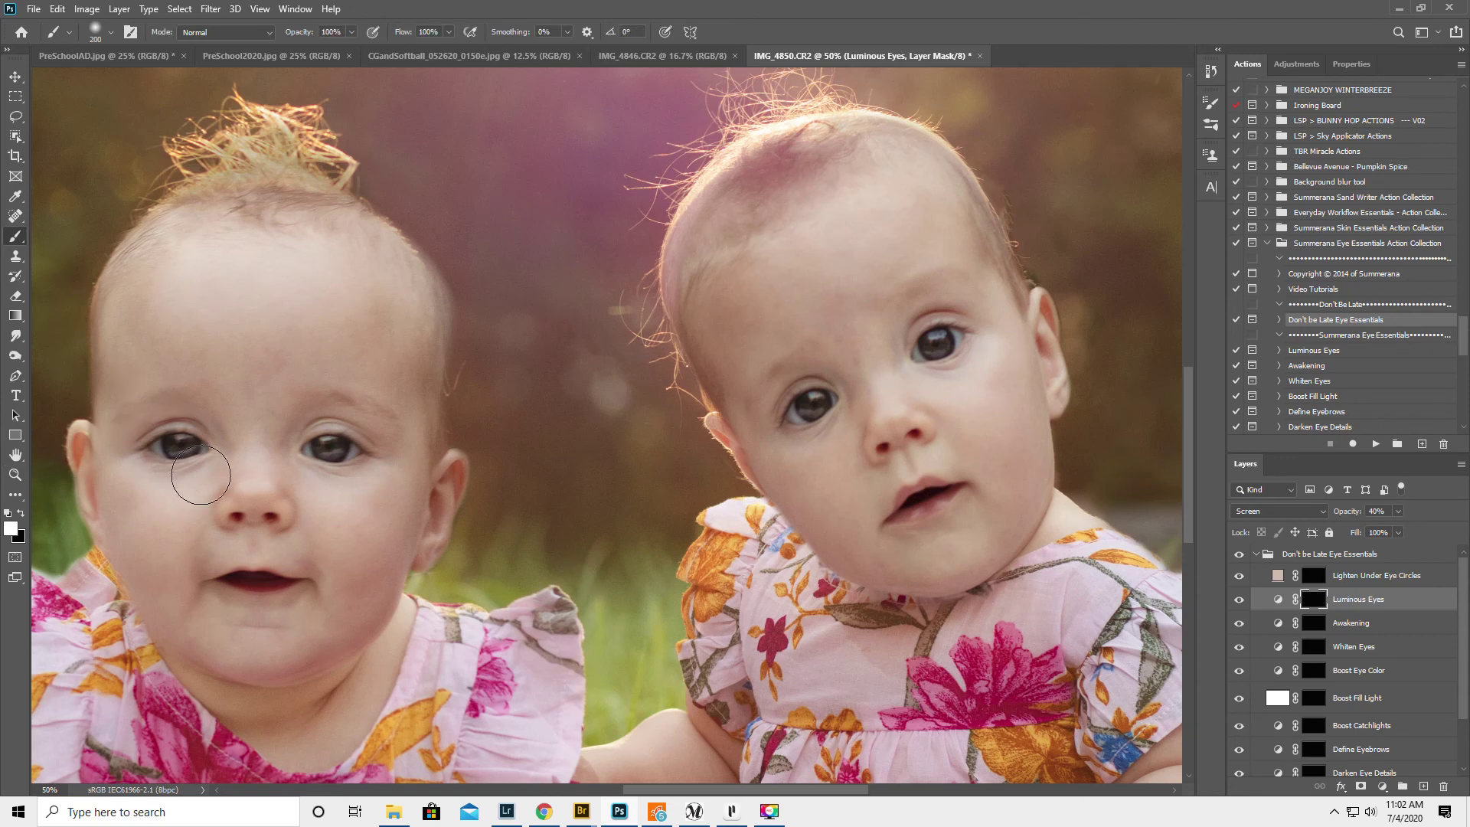
key(bracketleft)
key(bracketleft)
key(bracketleft)
key(bracketleft)
key(bracketleft)
key(bracketleft)
key(bracketleft)
key(bracketleft)
drag(197, 447, 154, 449)
mouse_move(305, 450)
mouse_down()
mouse_move(353, 451)
mouse_move(311, 449)
mouse_up()
mouse_move(768, 421)
mouse_down()
mouse_move(835, 396)
mouse_move(792, 416)
mouse_move(830, 400)
mouse_up()
mouse_move(945, 356)
mouse_down()
mouse_move(921, 353)
mouse_move(960, 335)
mouse_move(922, 355)
mouse_up()
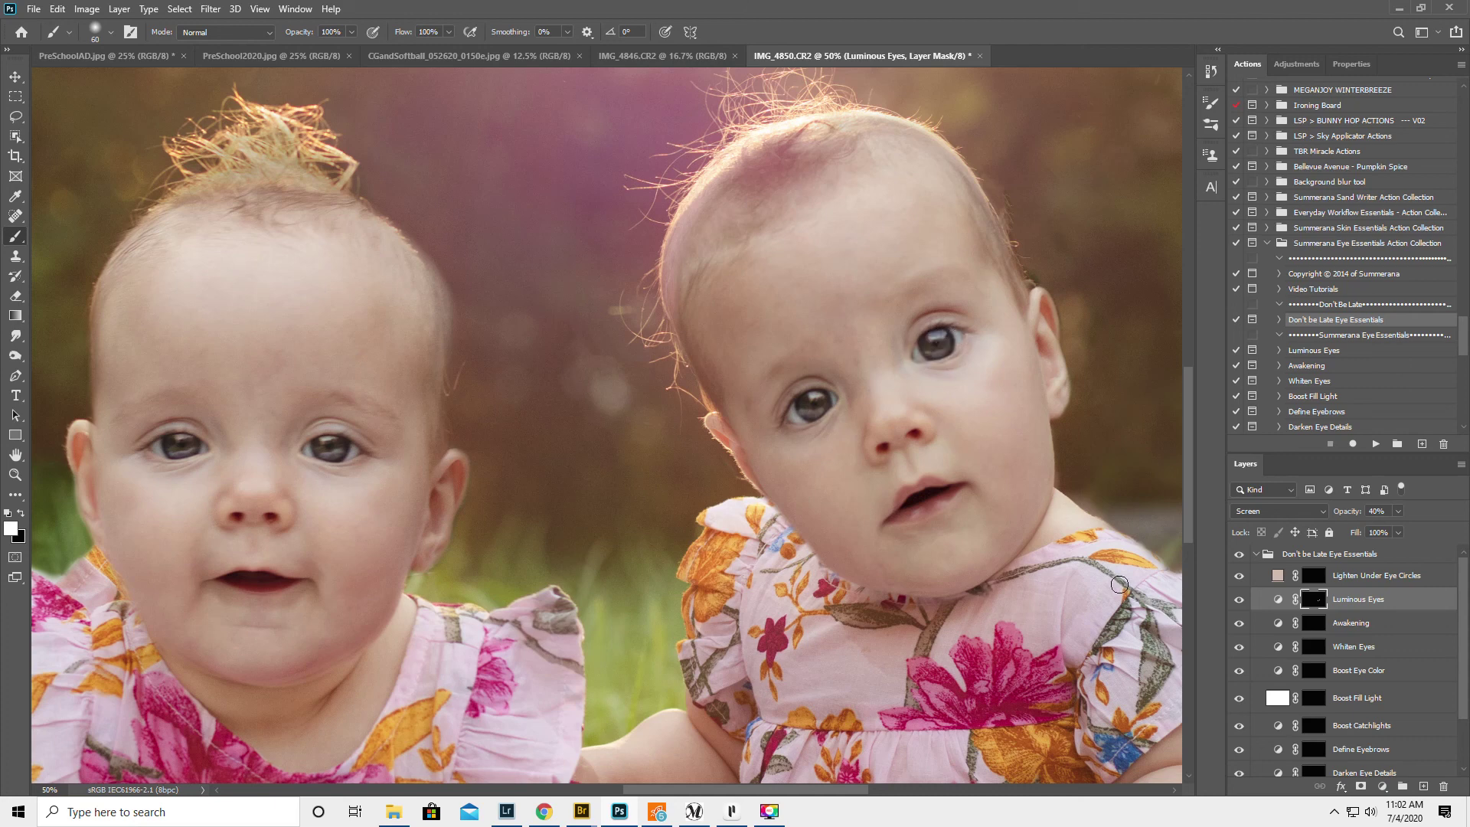
Paint the Awakening layer's mask in white over the eyes of both babies
click(1314, 622)
mouse_move(198, 449)
mouse_down()
mouse_move(156, 447)
mouse_move(195, 448)
mouse_up()
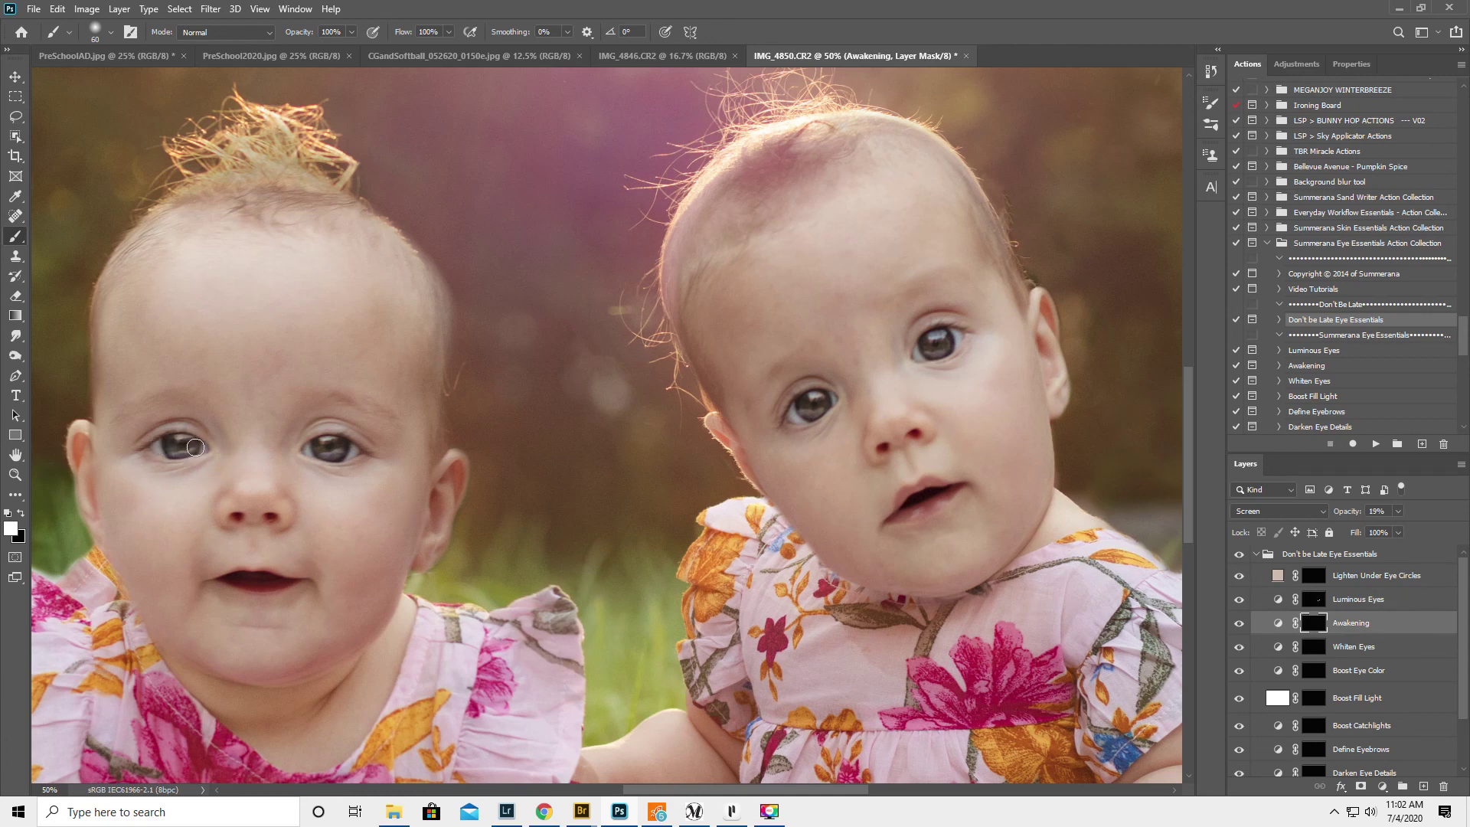
mouse_move(315, 450)
mouse_down()
mouse_move(355, 450)
mouse_move(324, 452)
mouse_up()
mouse_move(800, 415)
mouse_down()
mouse_move(833, 400)
mouse_move(789, 411)
mouse_move(826, 407)
mouse_up()
mouse_move(921, 348)
mouse_down()
mouse_move(960, 336)
mouse_move(927, 358)
mouse_up()
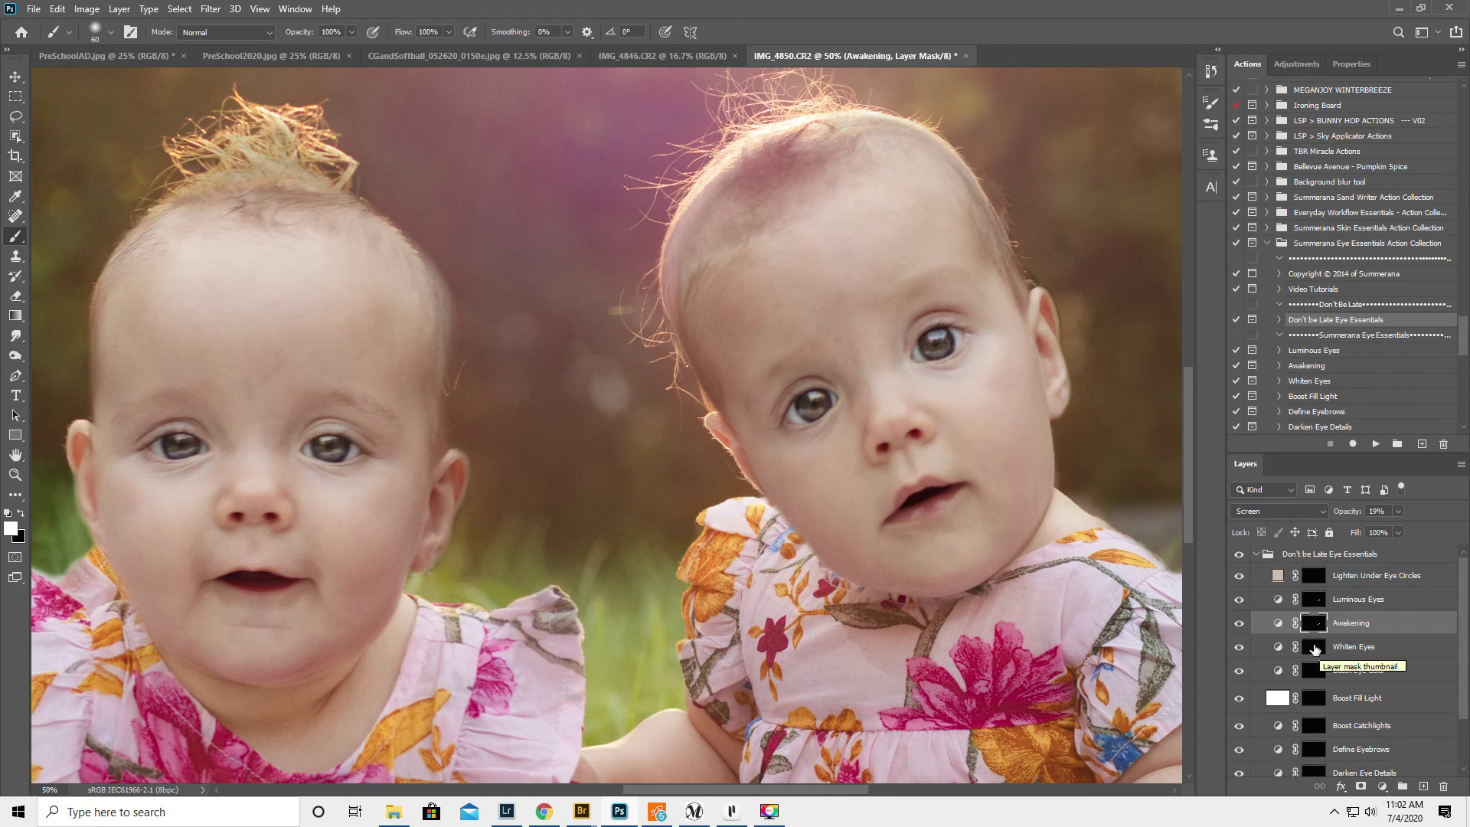
Try Boost Eye Color on the right-hand baby's eyes by painting its mask, and hide that layer
click(1314, 671)
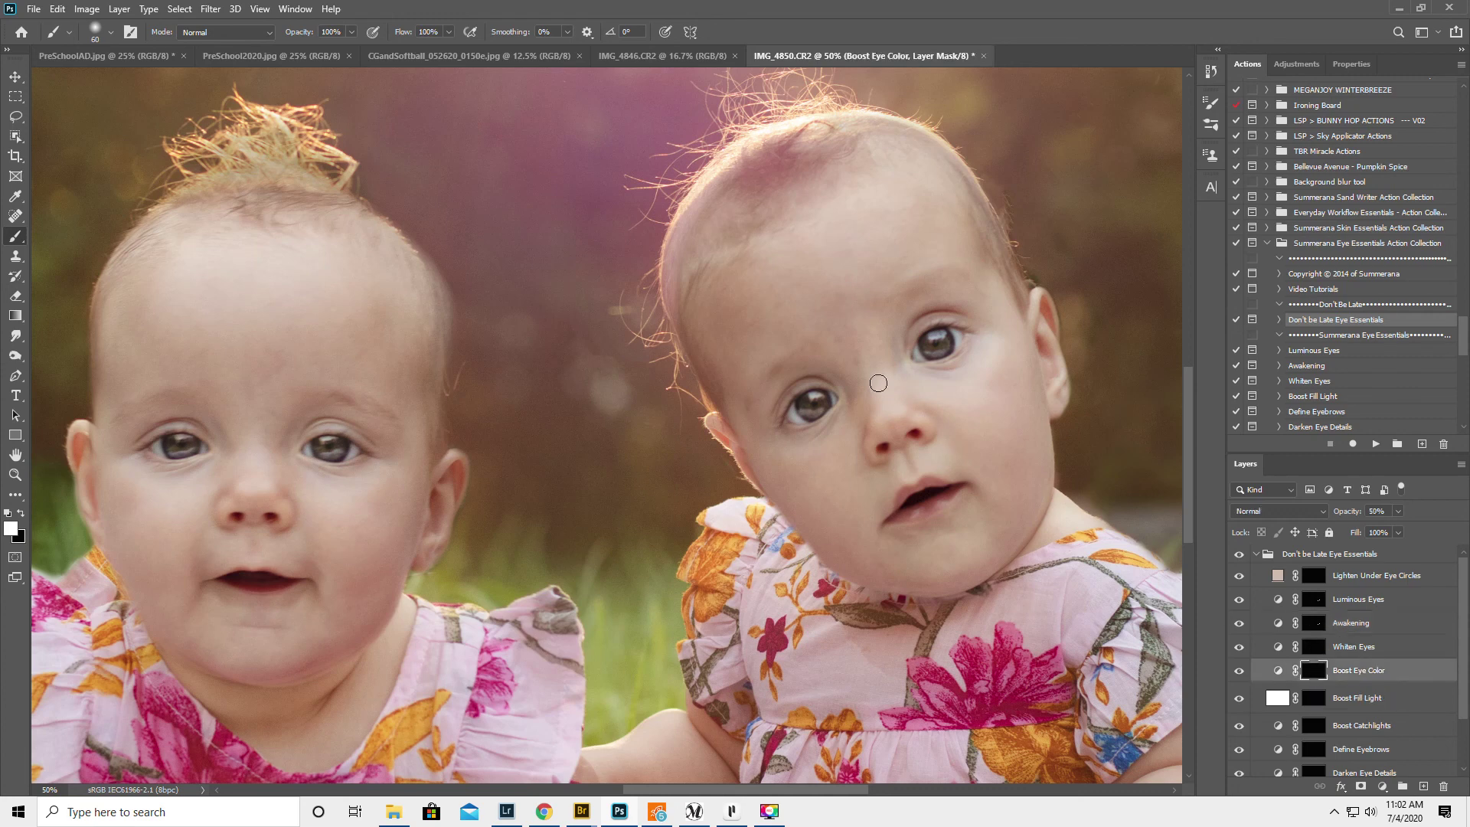
mouse_move(820, 403)
mouse_down()
mouse_move(801, 407)
mouse_move(818, 406)
mouse_up()
drag(929, 346, 937, 339)
click(1239, 671)
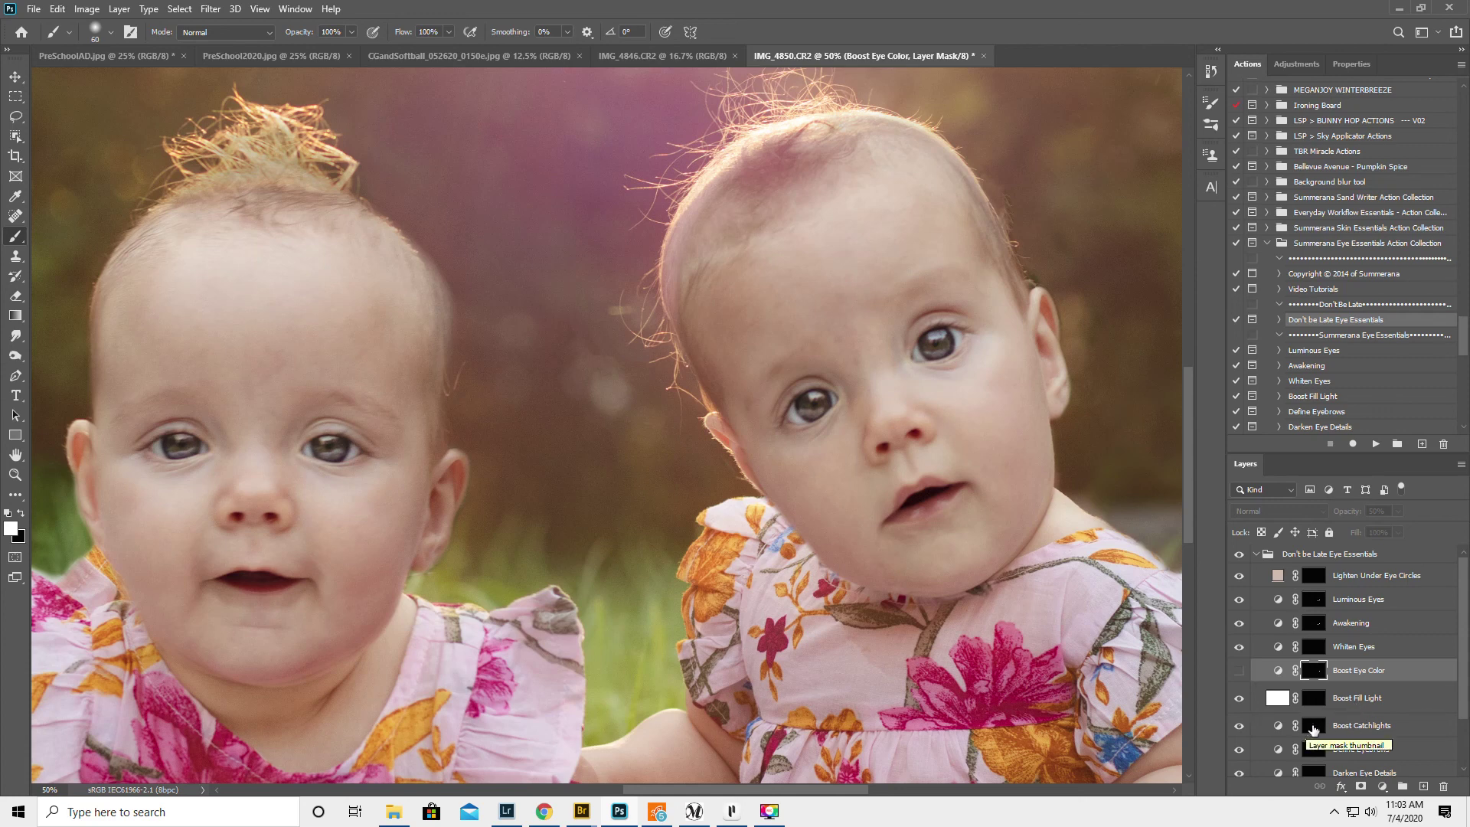
Review the remaining eye layers, collapse the Don't be Late Eye Essentials group, and toggle its visibility to compare the eyes
scroll(1309, 729, down, 3)
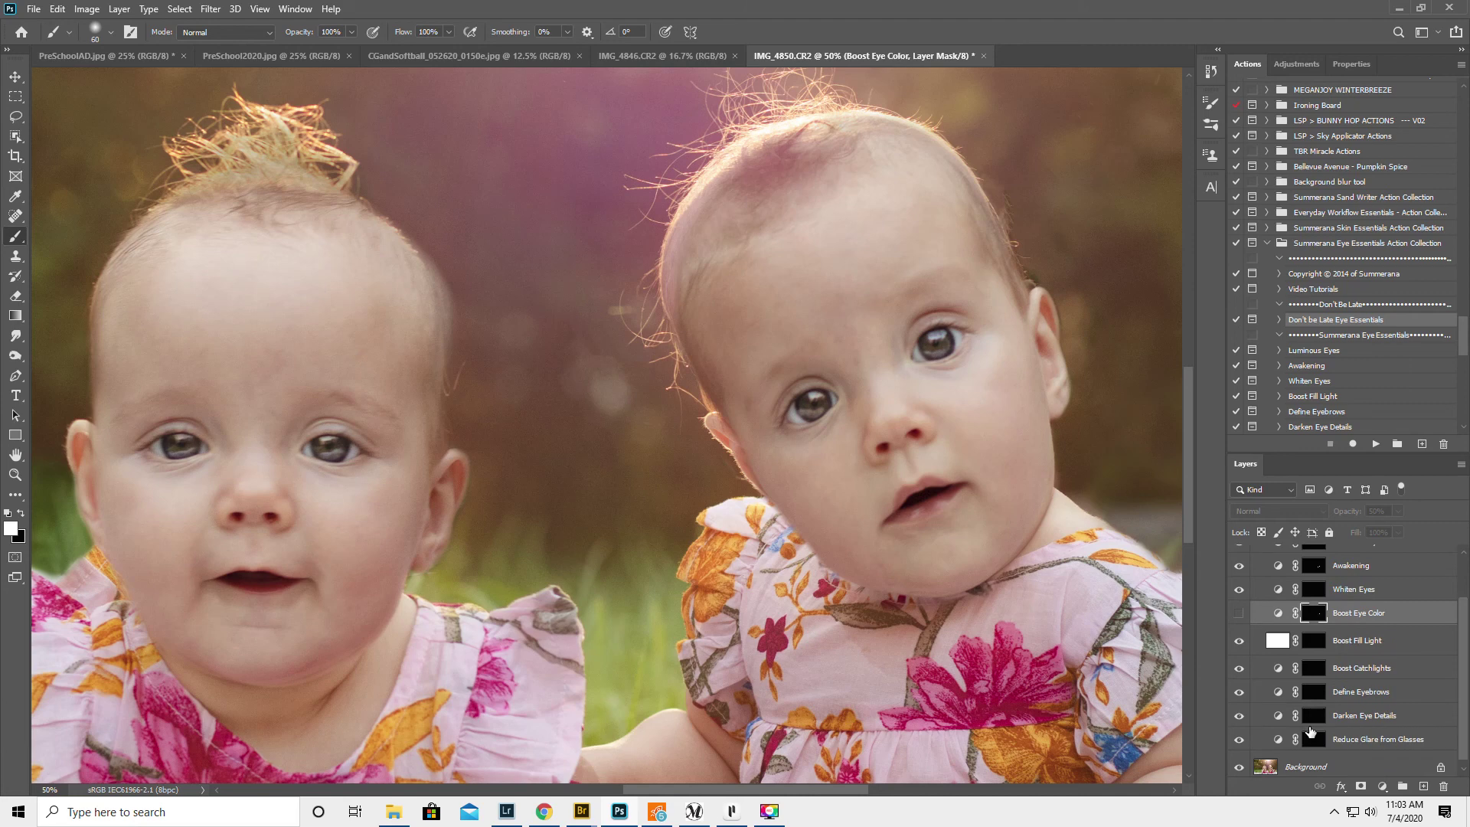
scroll(1310, 731, down, 1)
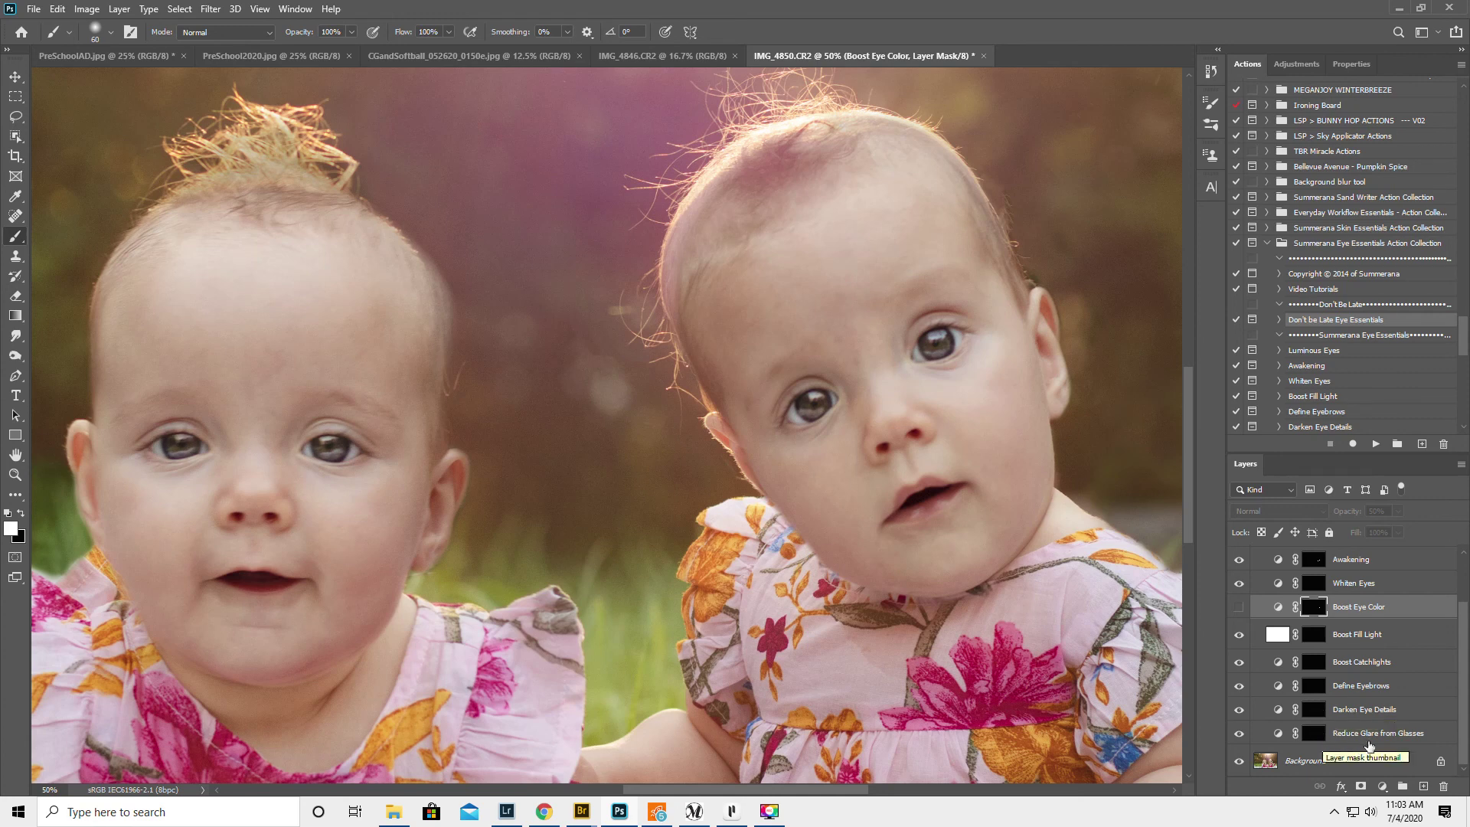
scroll(1397, 645, up, 2)
click(1256, 555)
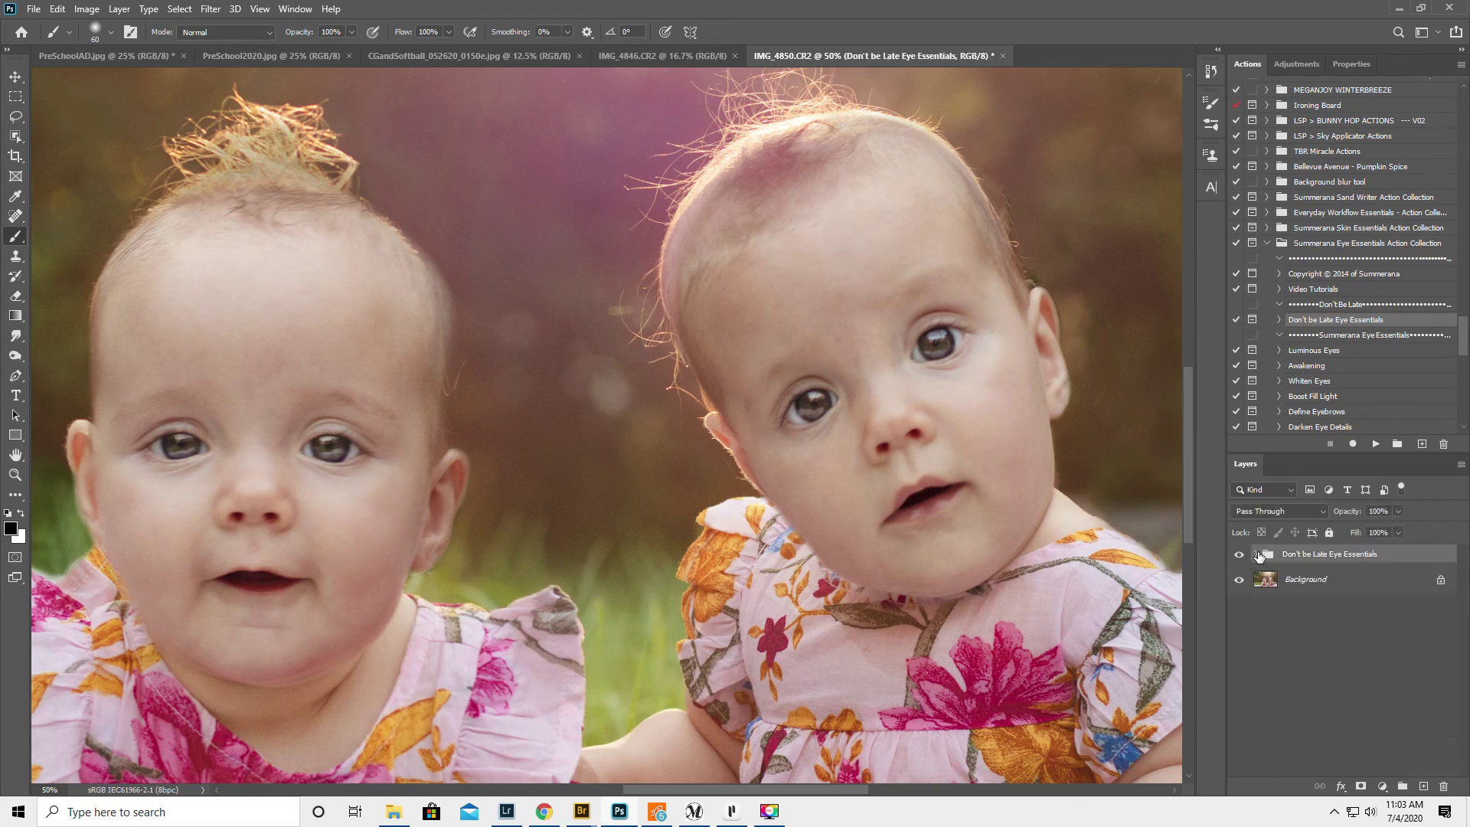
click(1238, 554)
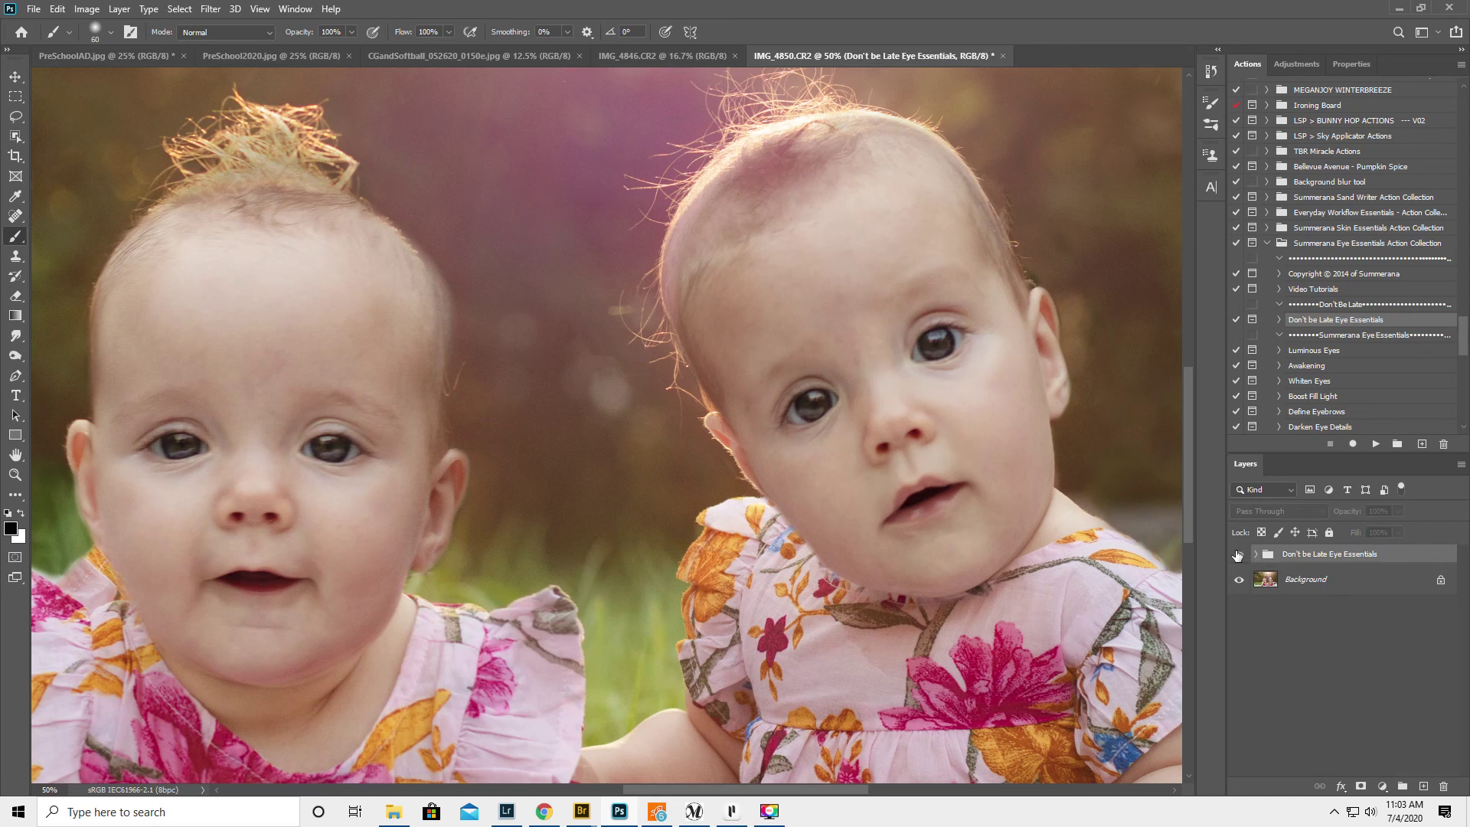
click(1238, 554)
click(1238, 555)
click(1238, 555)
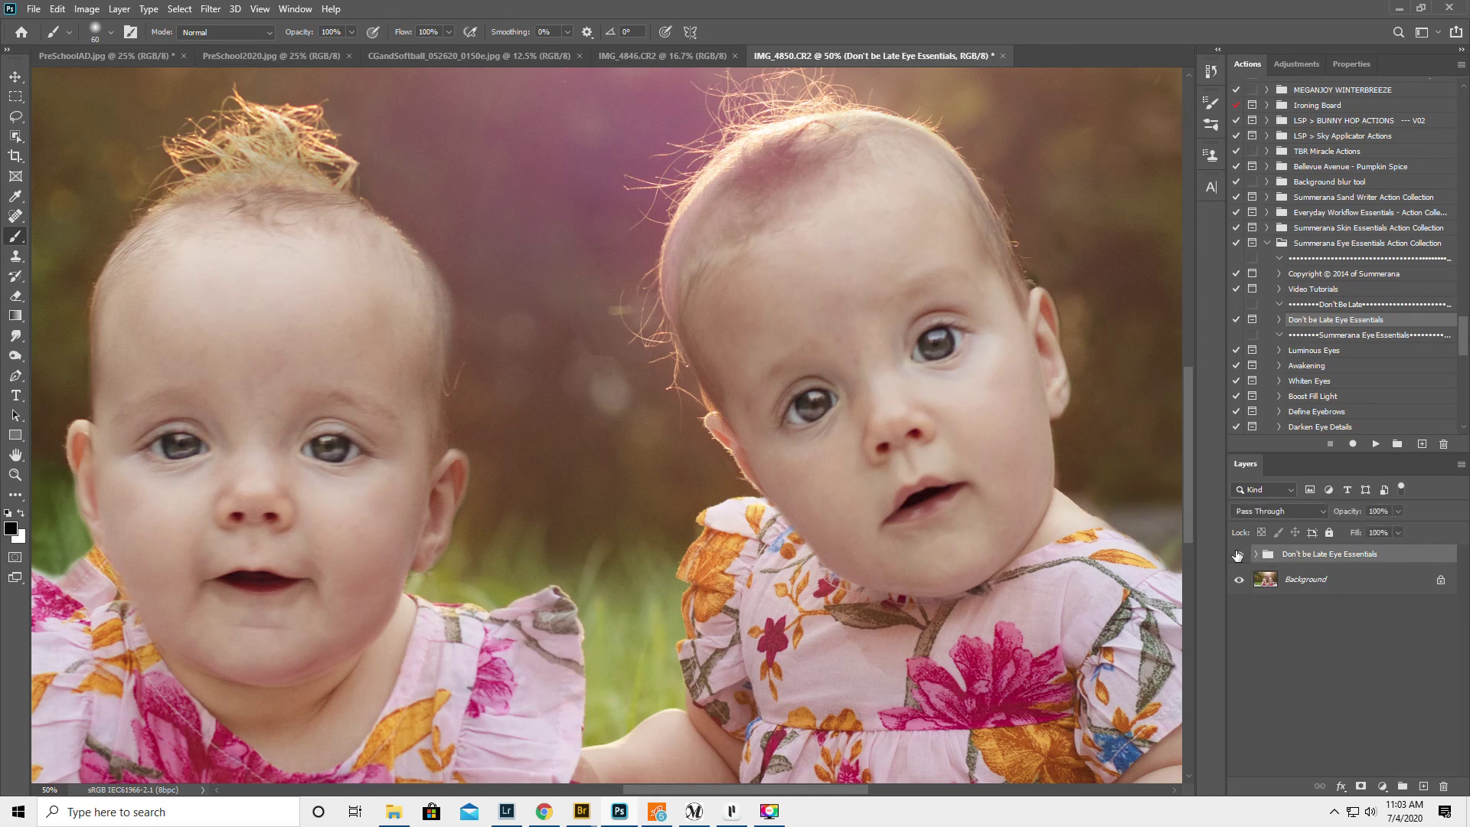
Compare the whole photo with and without the eye enhancement group
click(15, 475)
alt+click(536, 520)
alt+click(551, 528)
alt+click(587, 538)
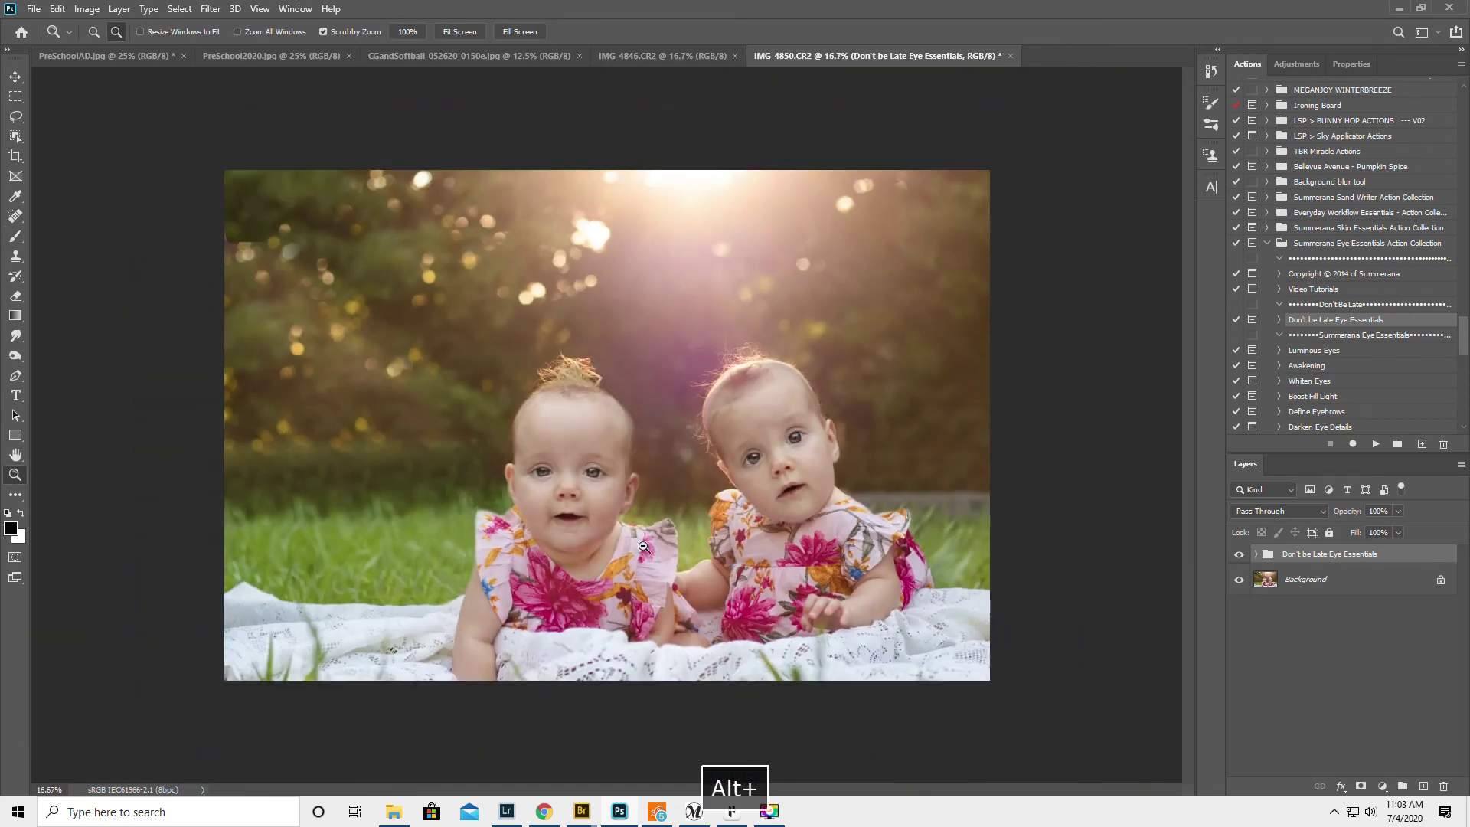
click(1238, 556)
click(1238, 556)
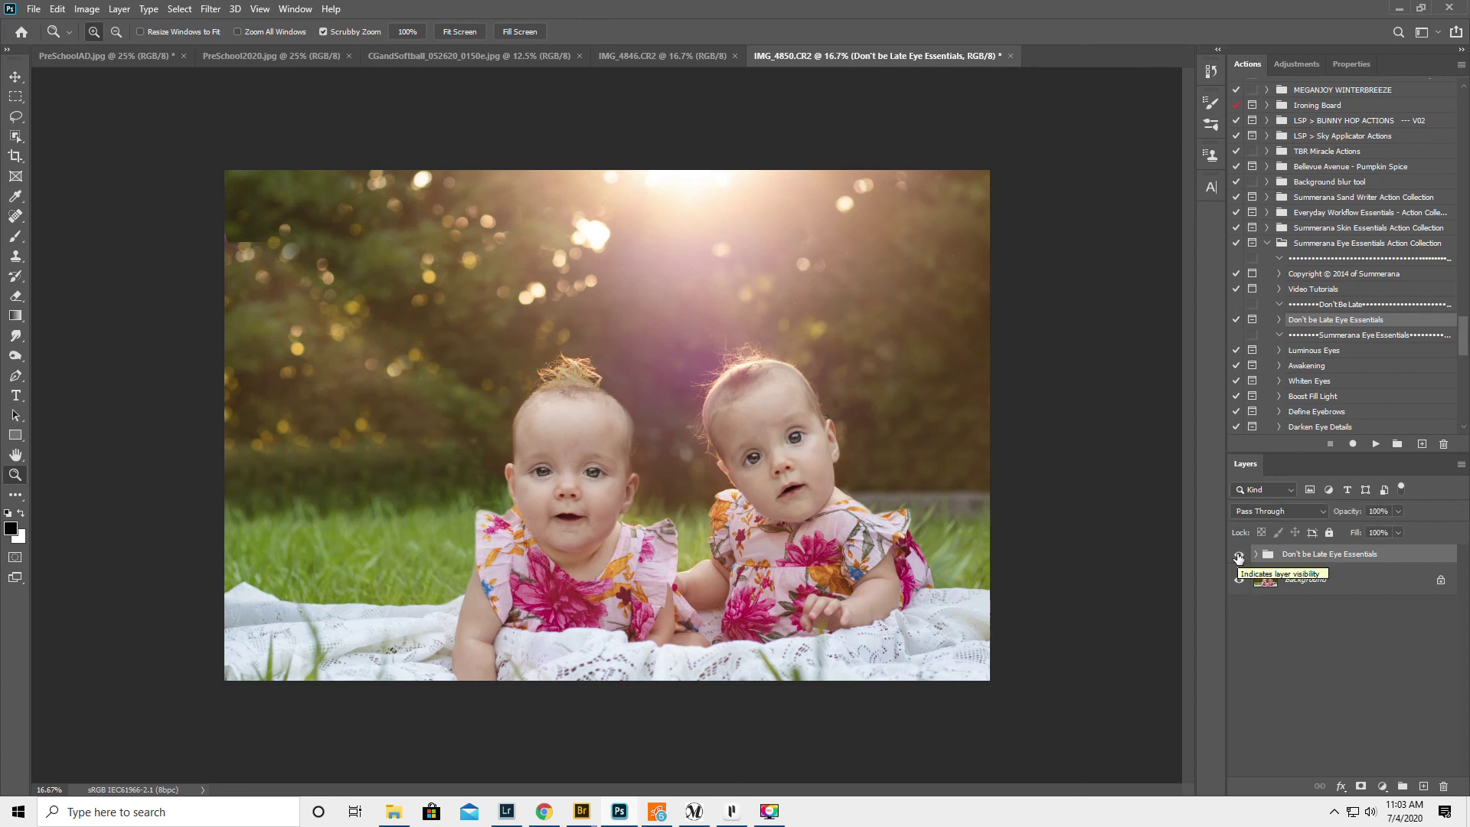
Add a layer mask to the Don't be Late Eye Essentials group and set a black brush to 39% opacity and size 125
click(1362, 786)
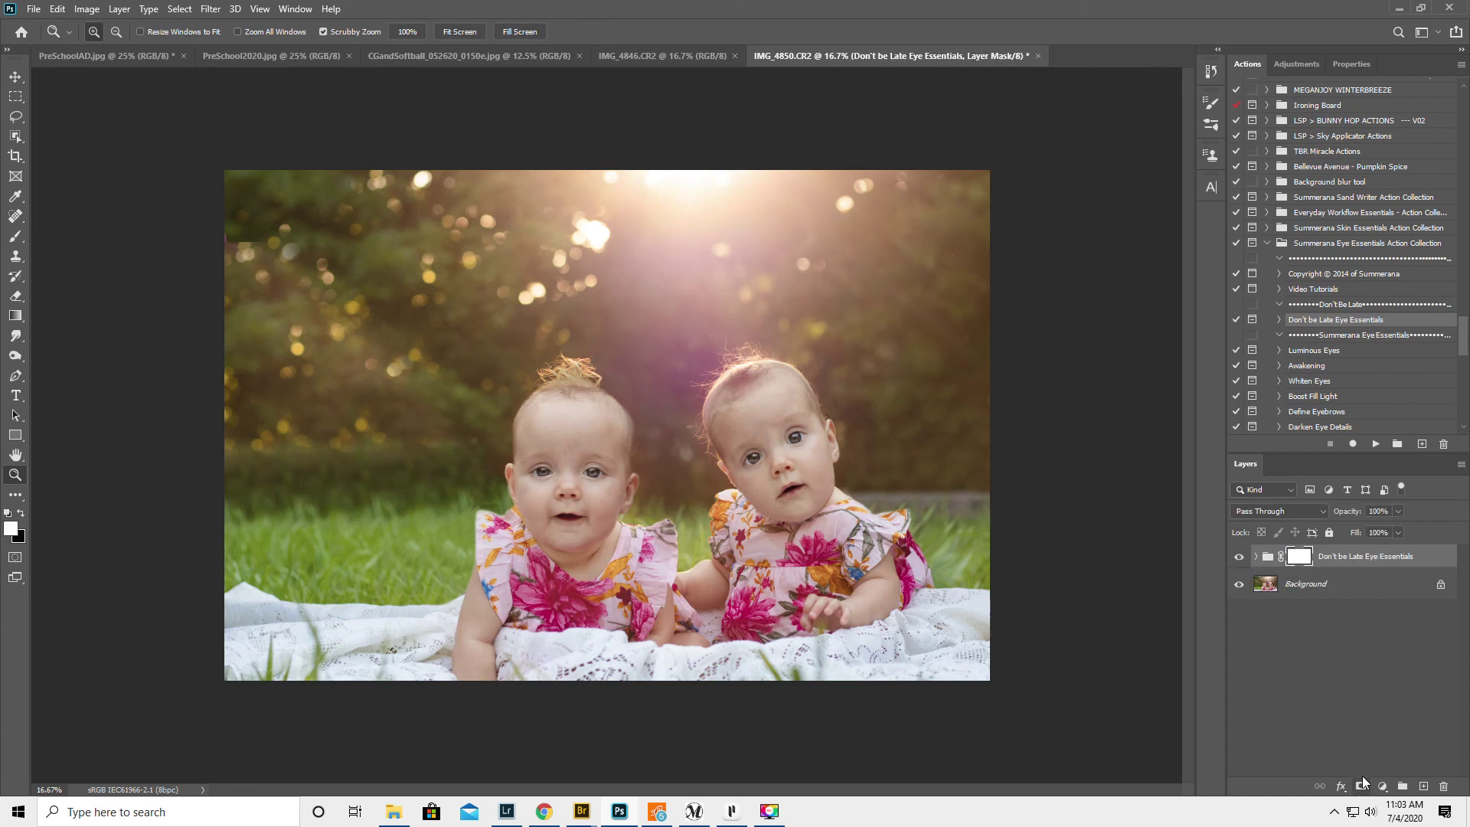
click(15, 237)
key(x)
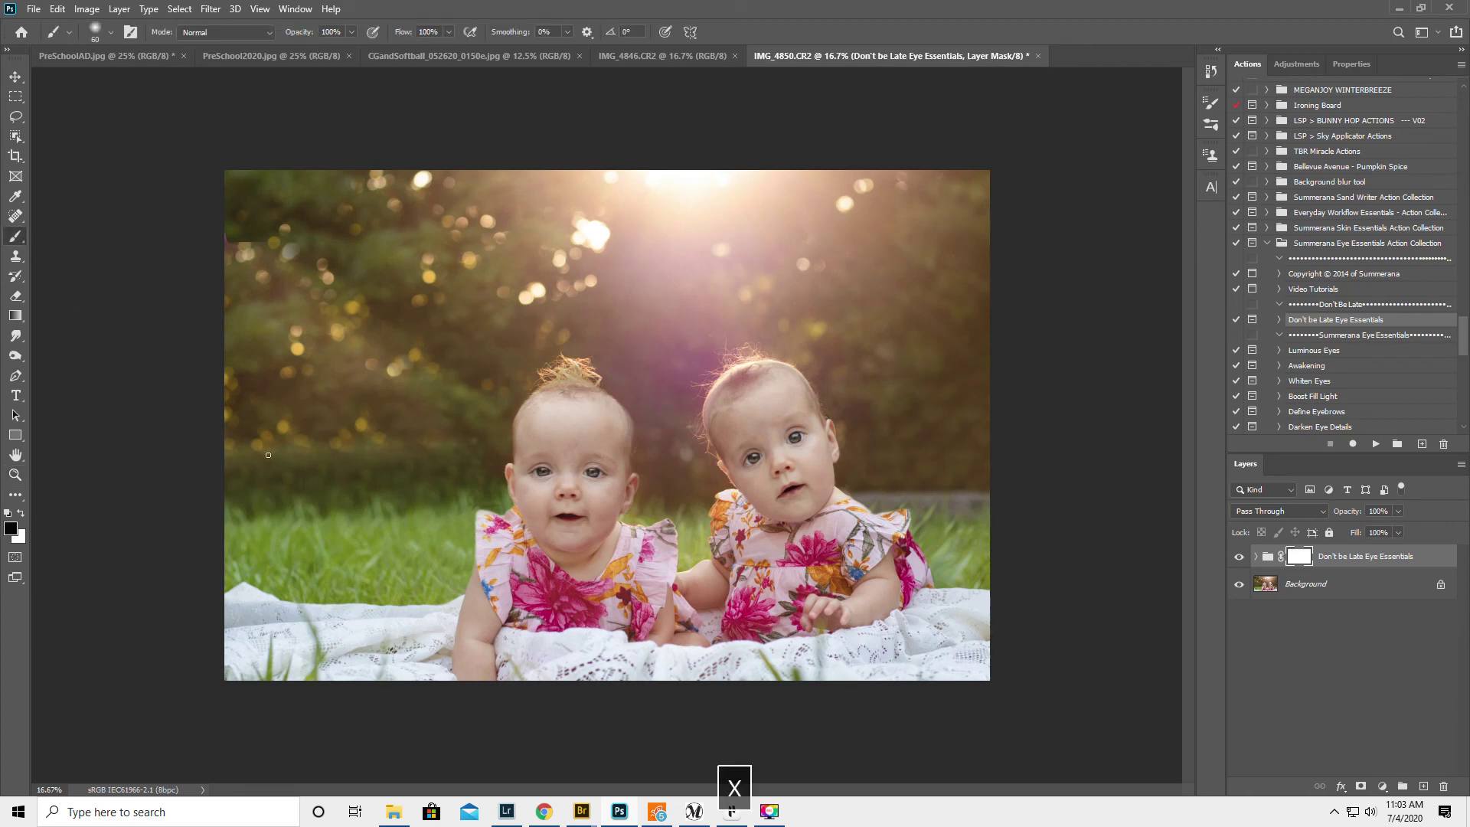
mouse_move(304, 33)
mouse_down()
mouse_move(237, 52)
mouse_move(258, 52)
mouse_up()
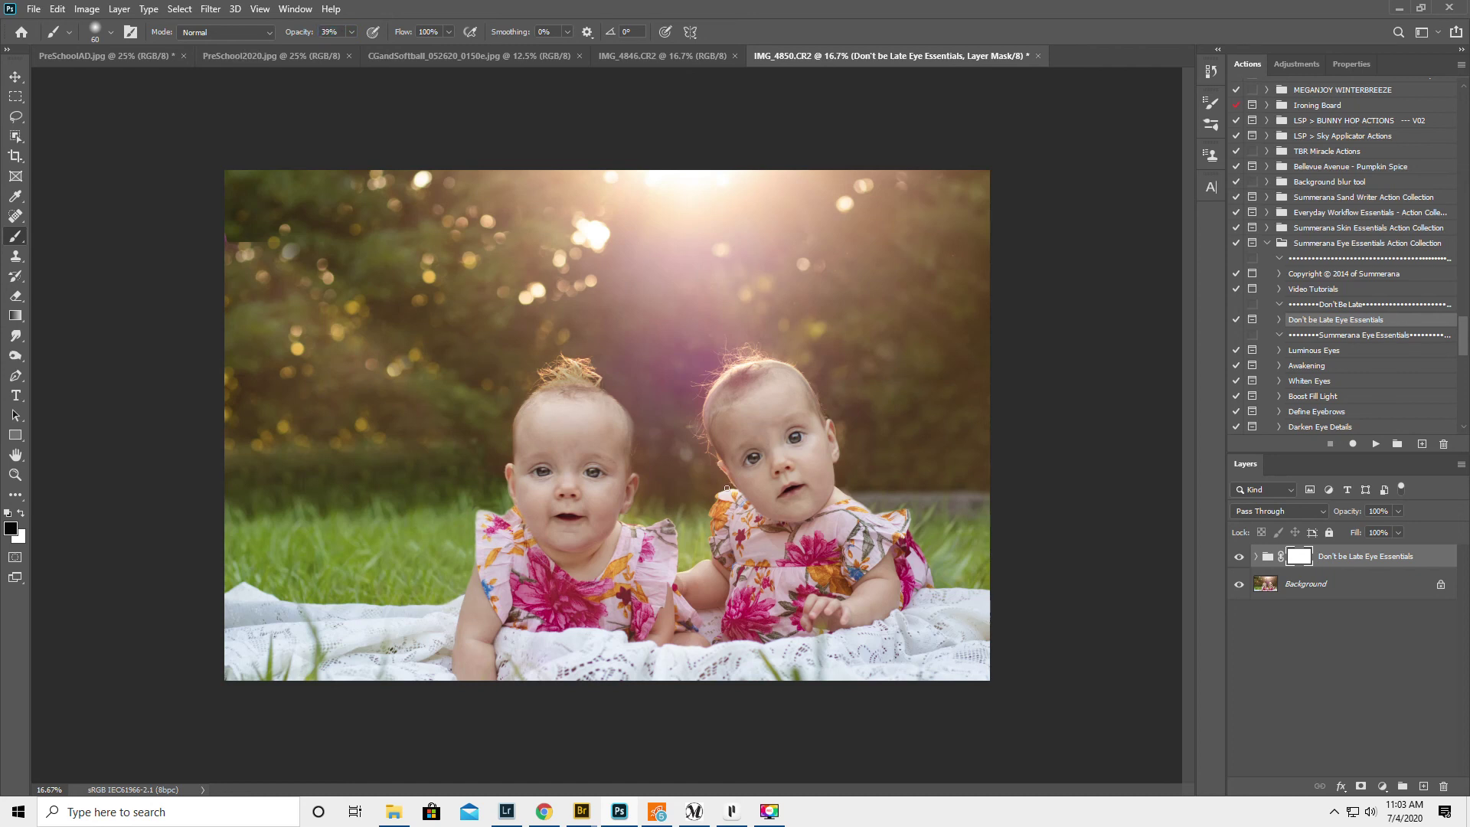
key(bracketright)
key(bracketright)
key(bracketright)
key(bracketright)
key(bracketright)
Recheck the masked eye group by toggling its visibility, and flatten the image, discarding hidden layers
click(1239, 558)
click(1240, 558)
click(1240, 558)
click(1240, 558)
click(1460, 464)
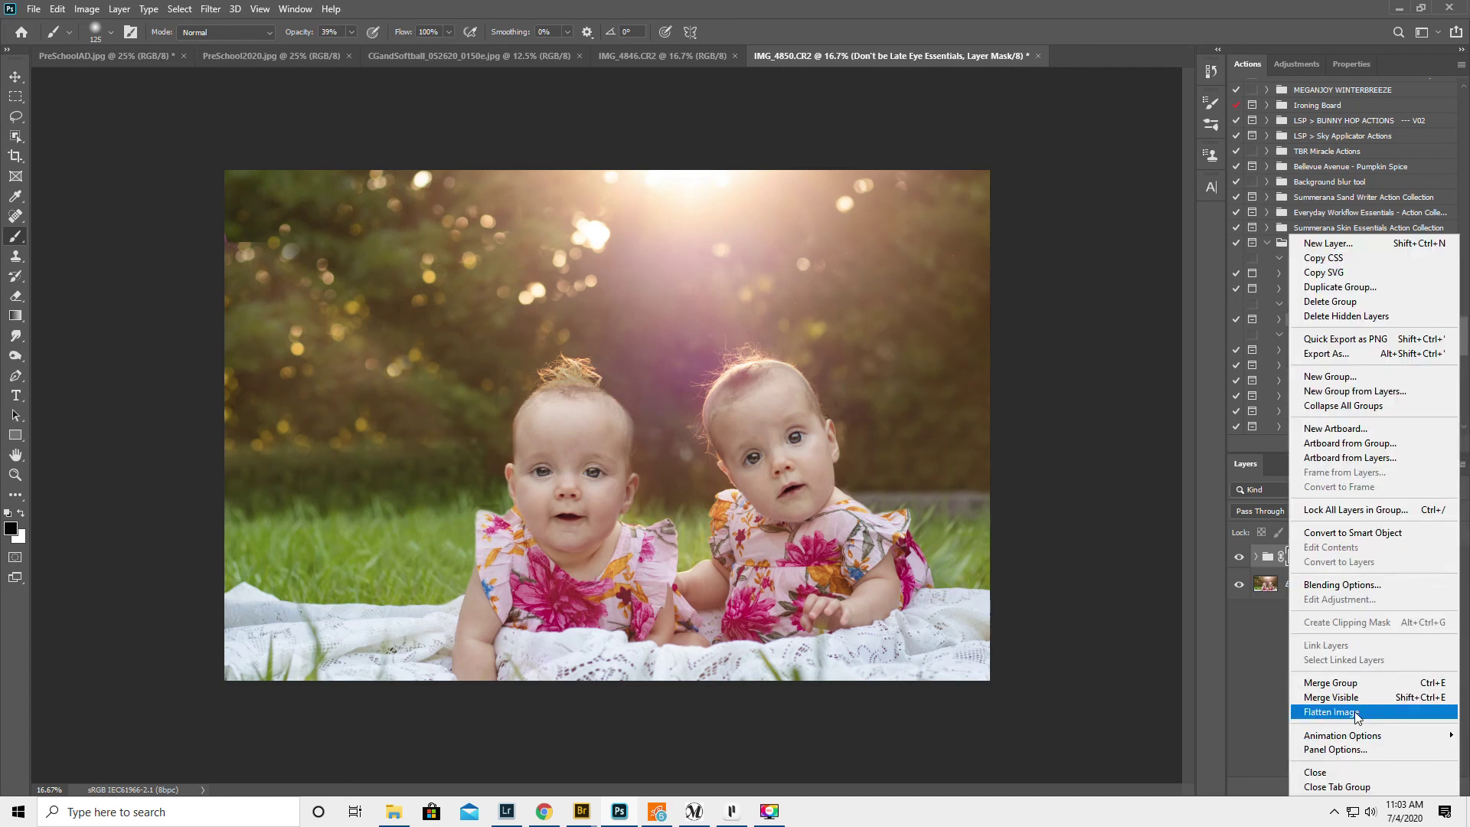
click(1358, 715)
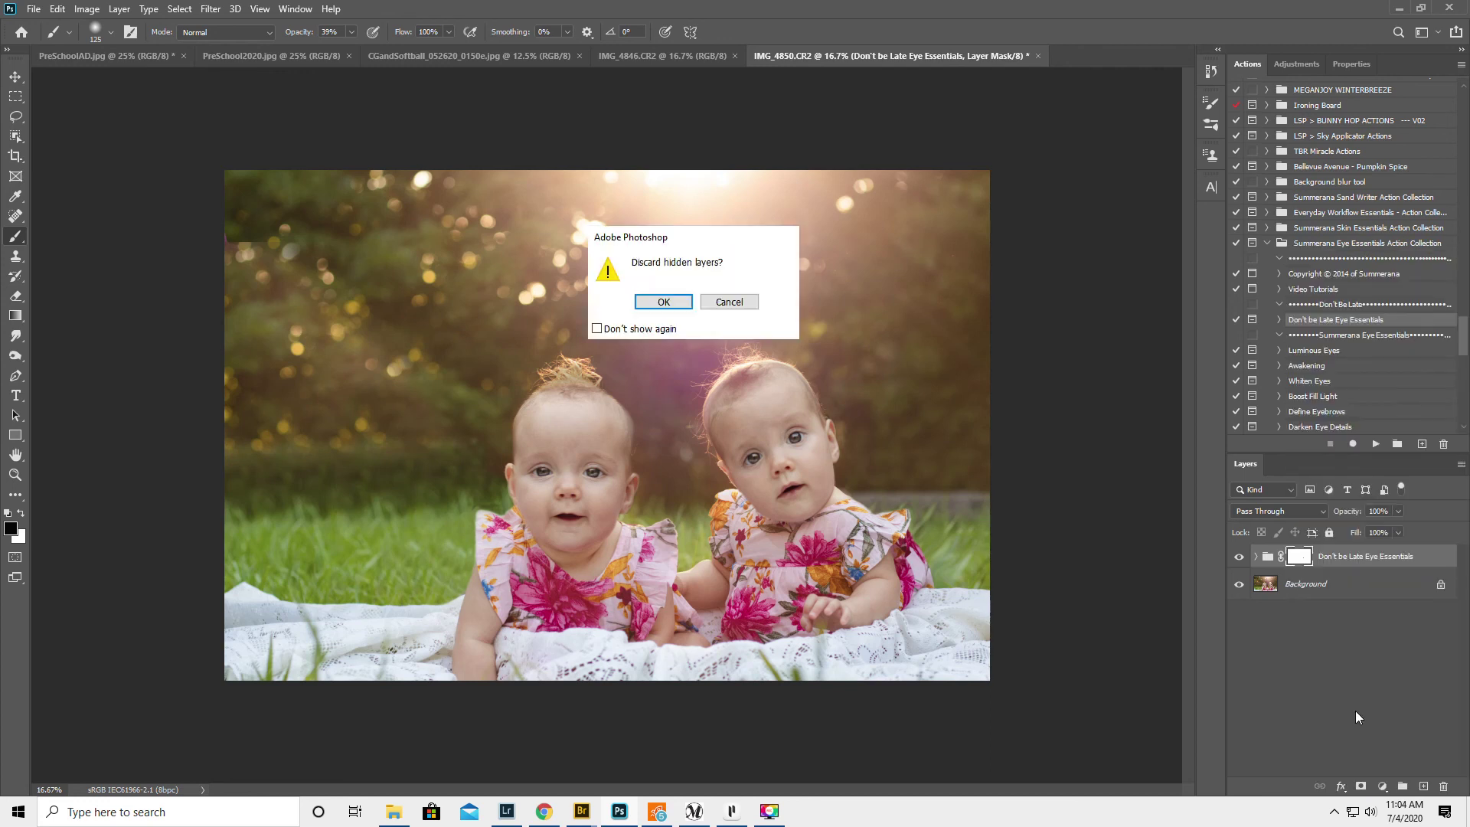
click(663, 303)
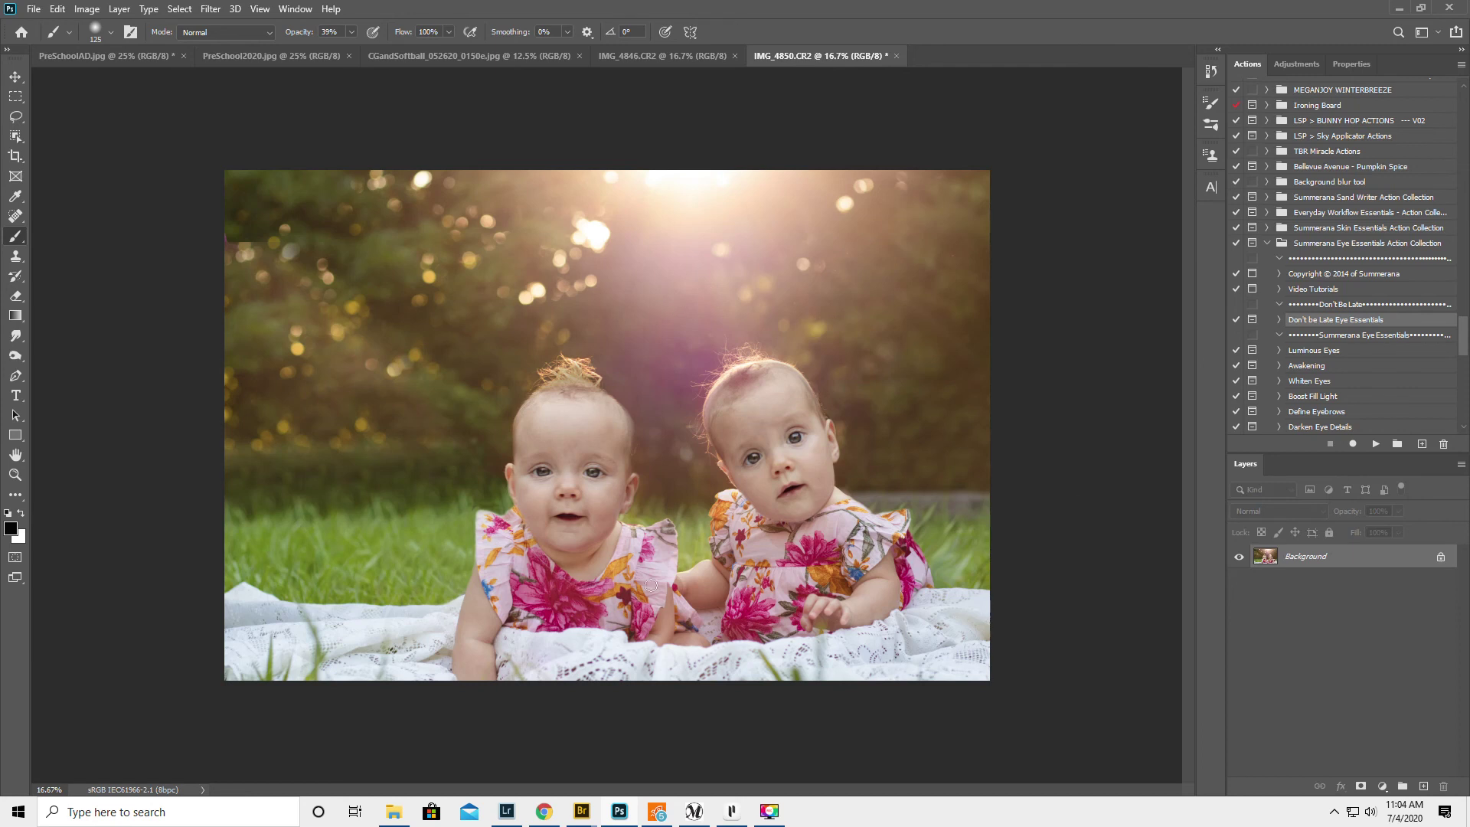
Examine both babies' retouched faces and eyes up close, and return to the whole photo
click(15, 475)
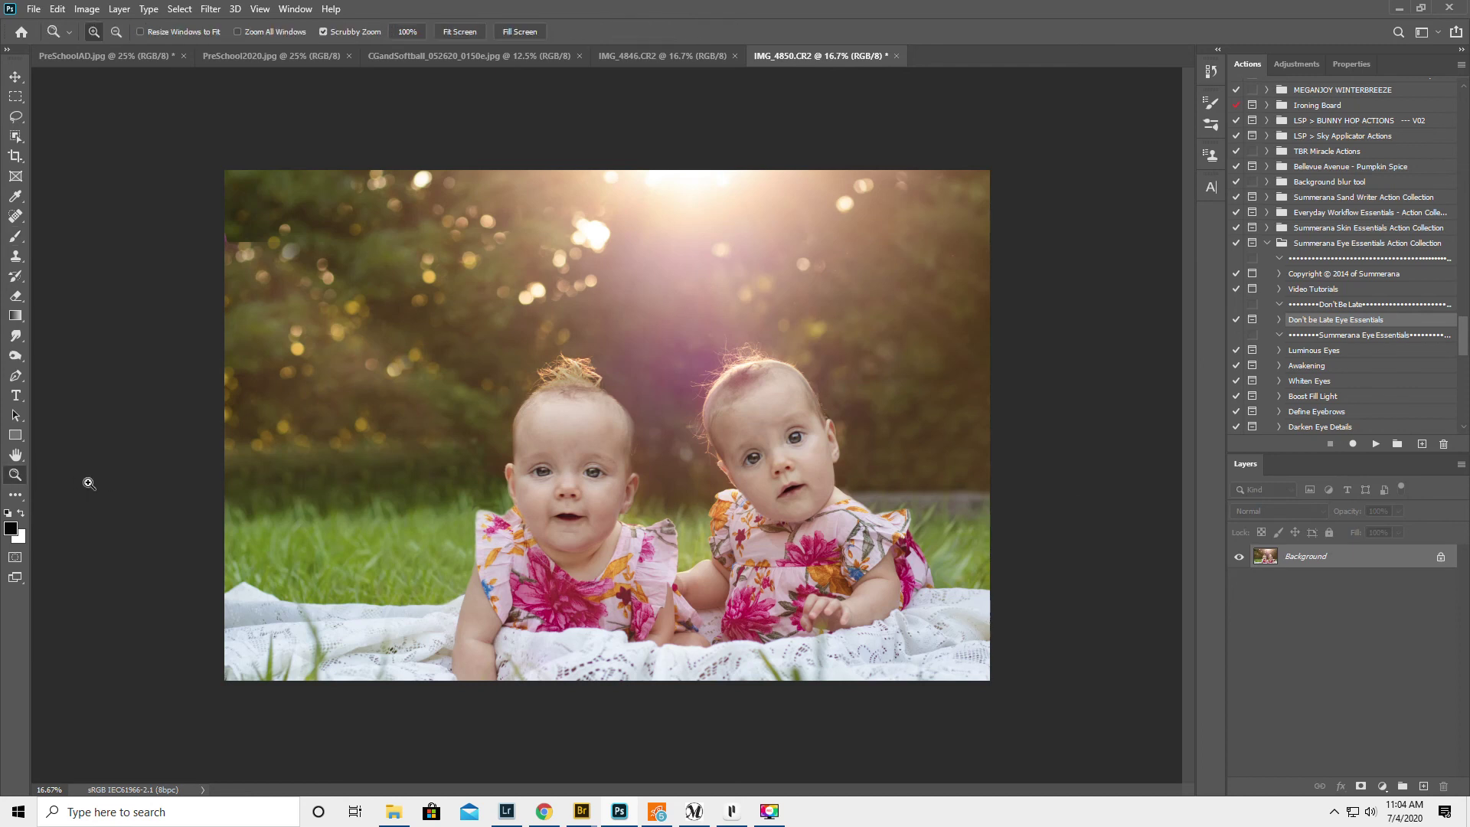
click(629, 498)
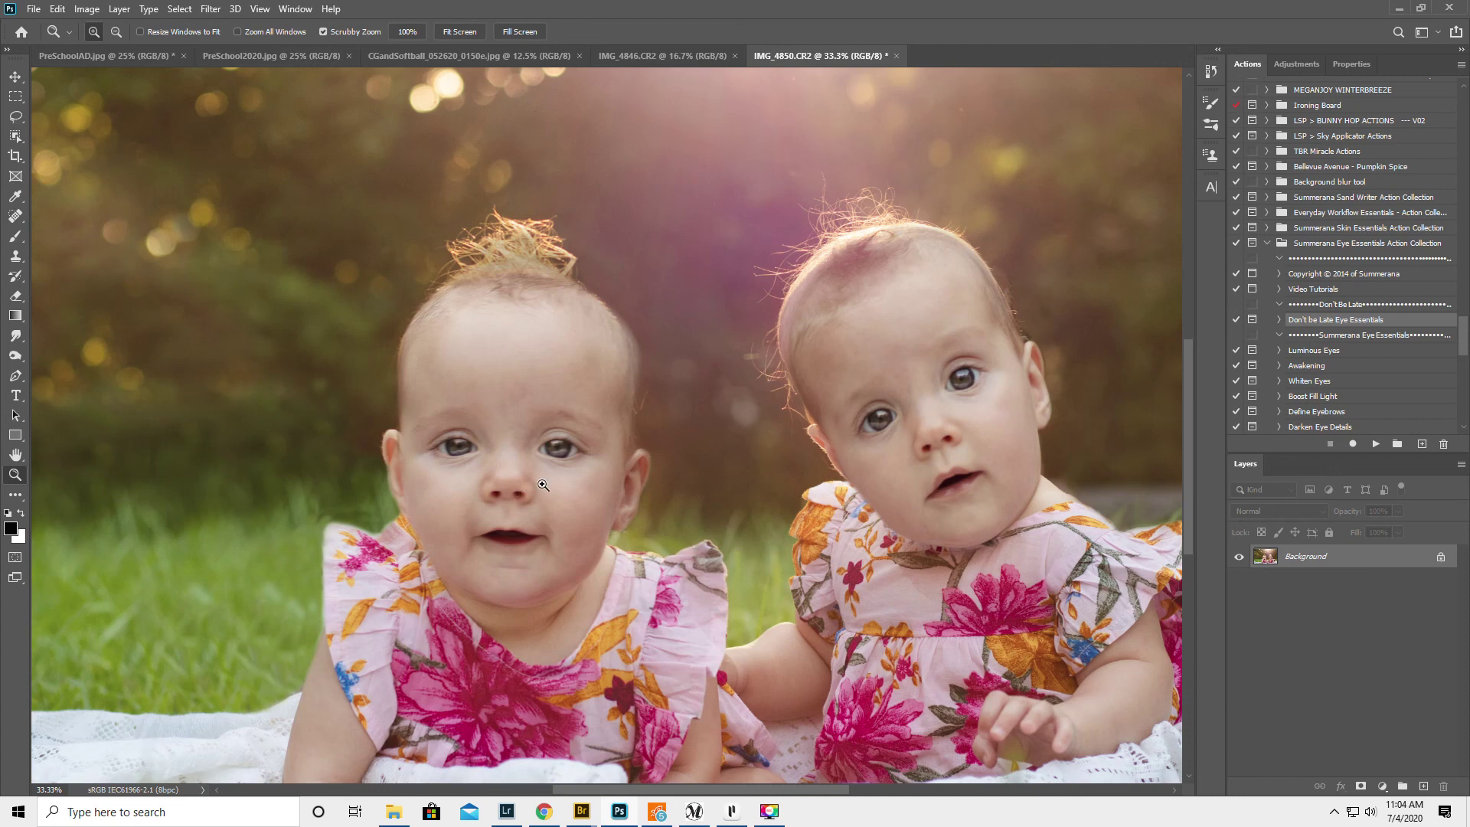
key(alt)
alt+click(774, 498)
alt+click(774, 498)
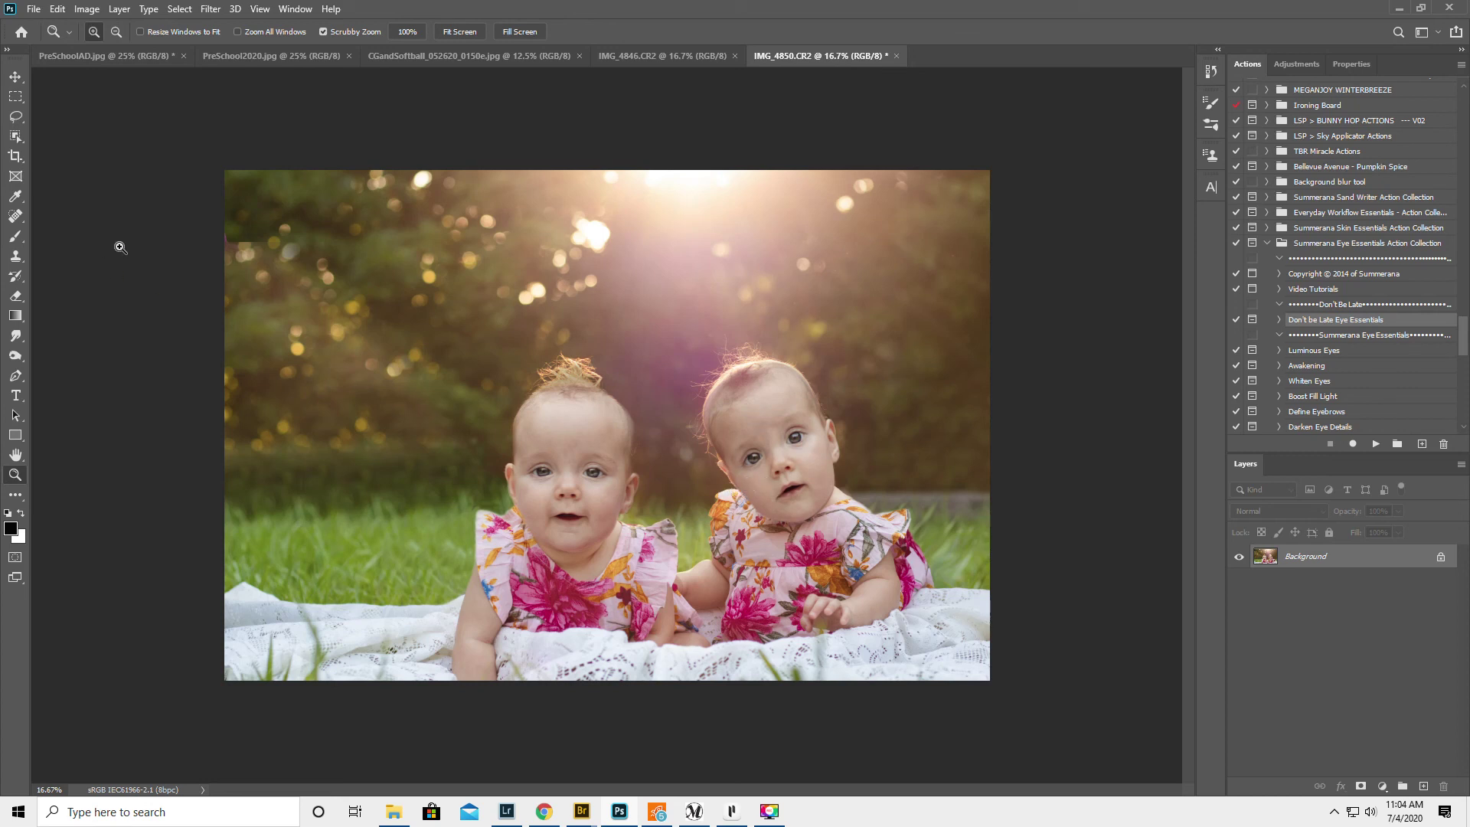
Crop the photo to a 15:11 landscape ratio, trimming the background above the babies and along the photo's left side
click(15, 158)
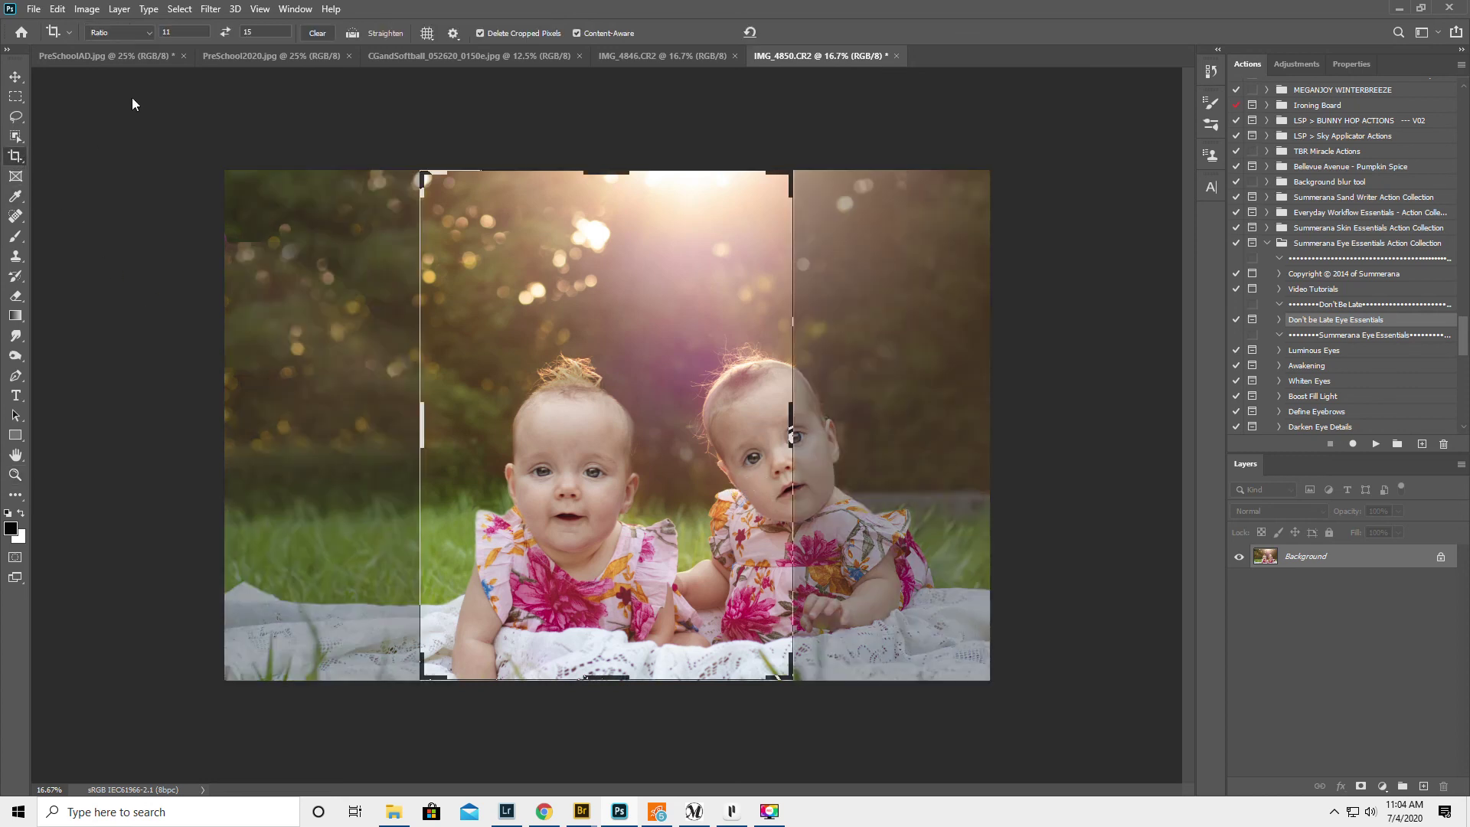
click(227, 32)
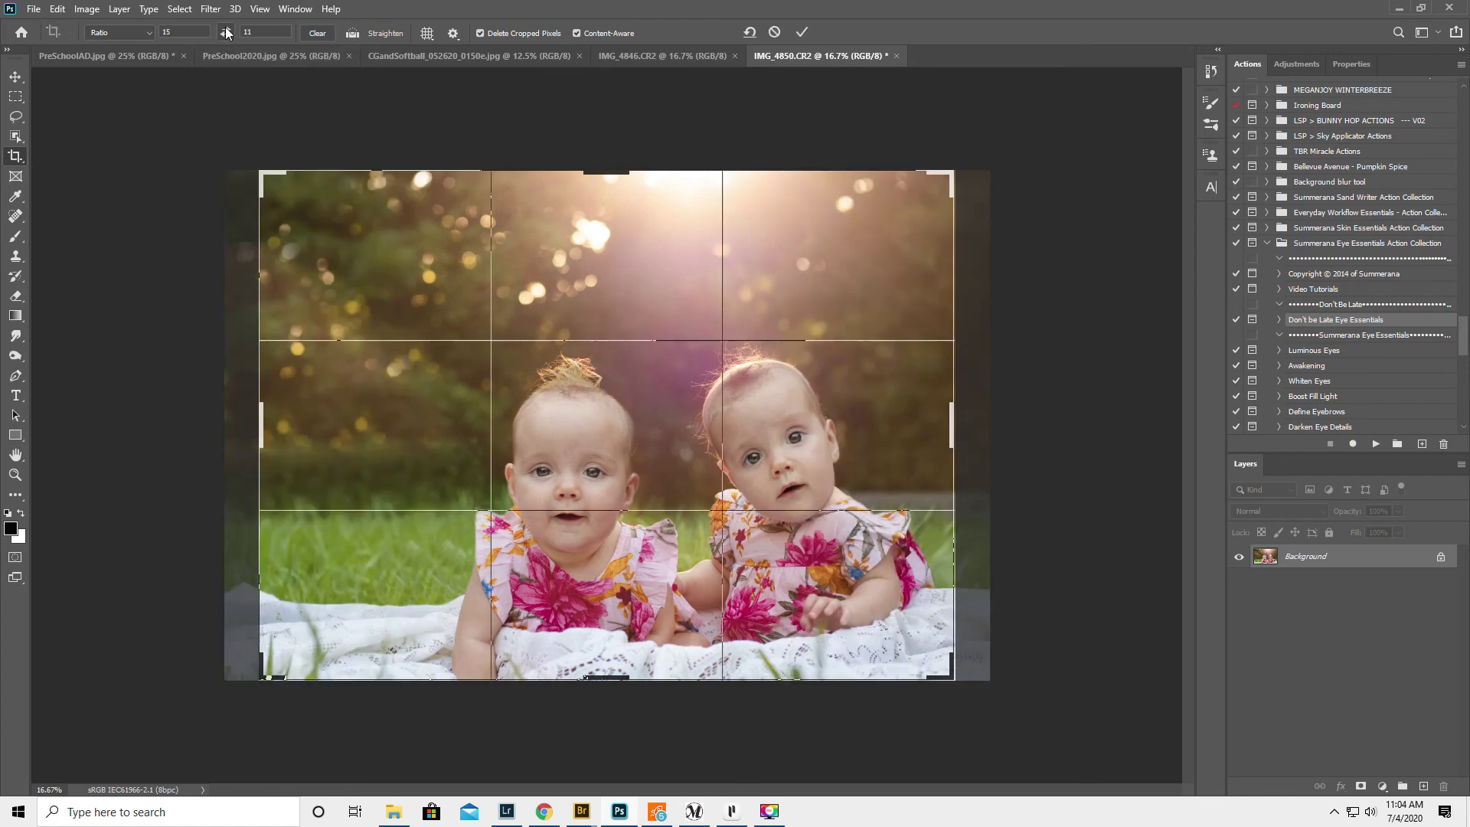
drag(718, 485, 681, 486)
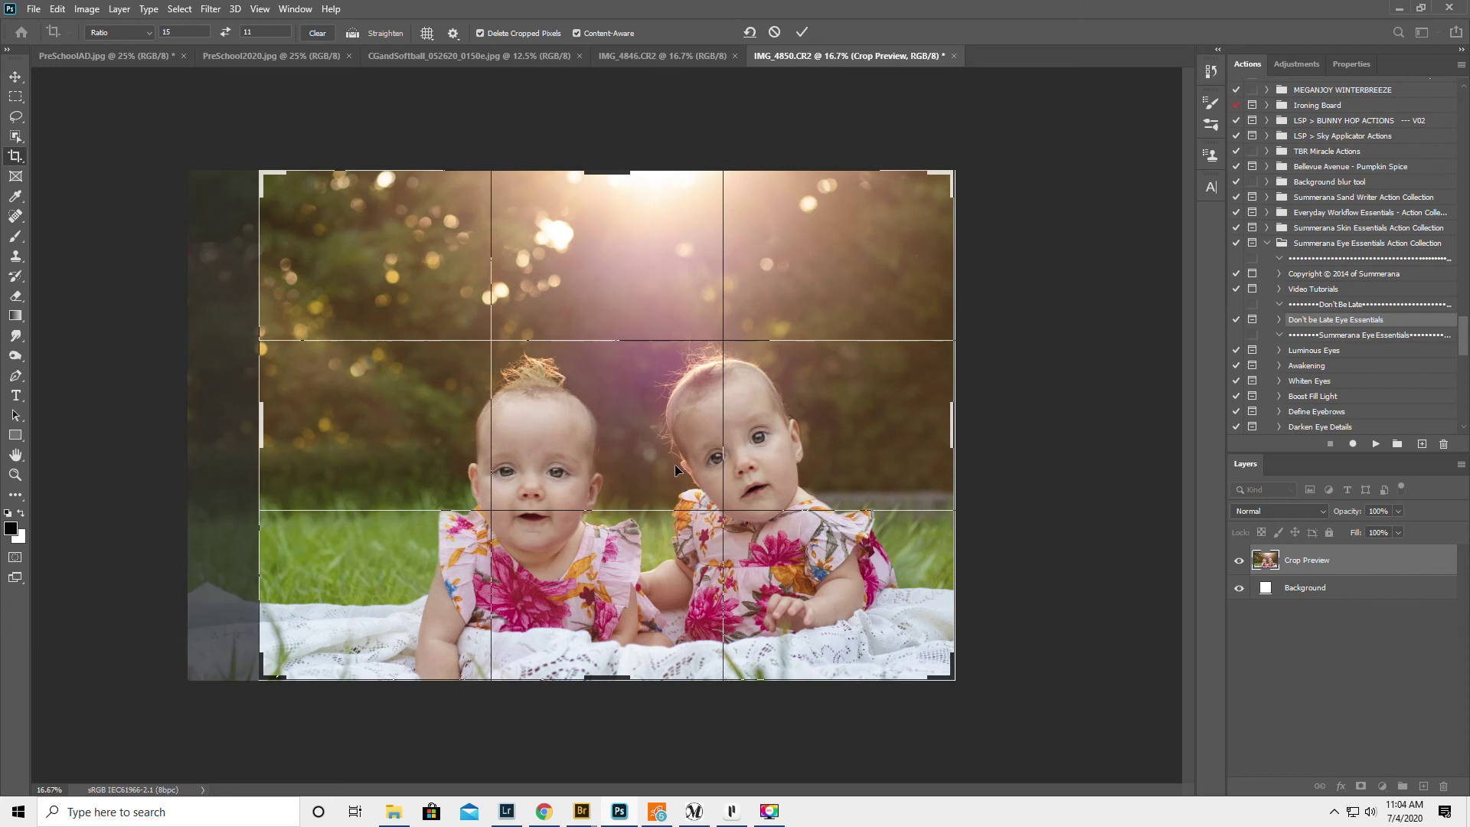
drag(258, 173, 274, 204)
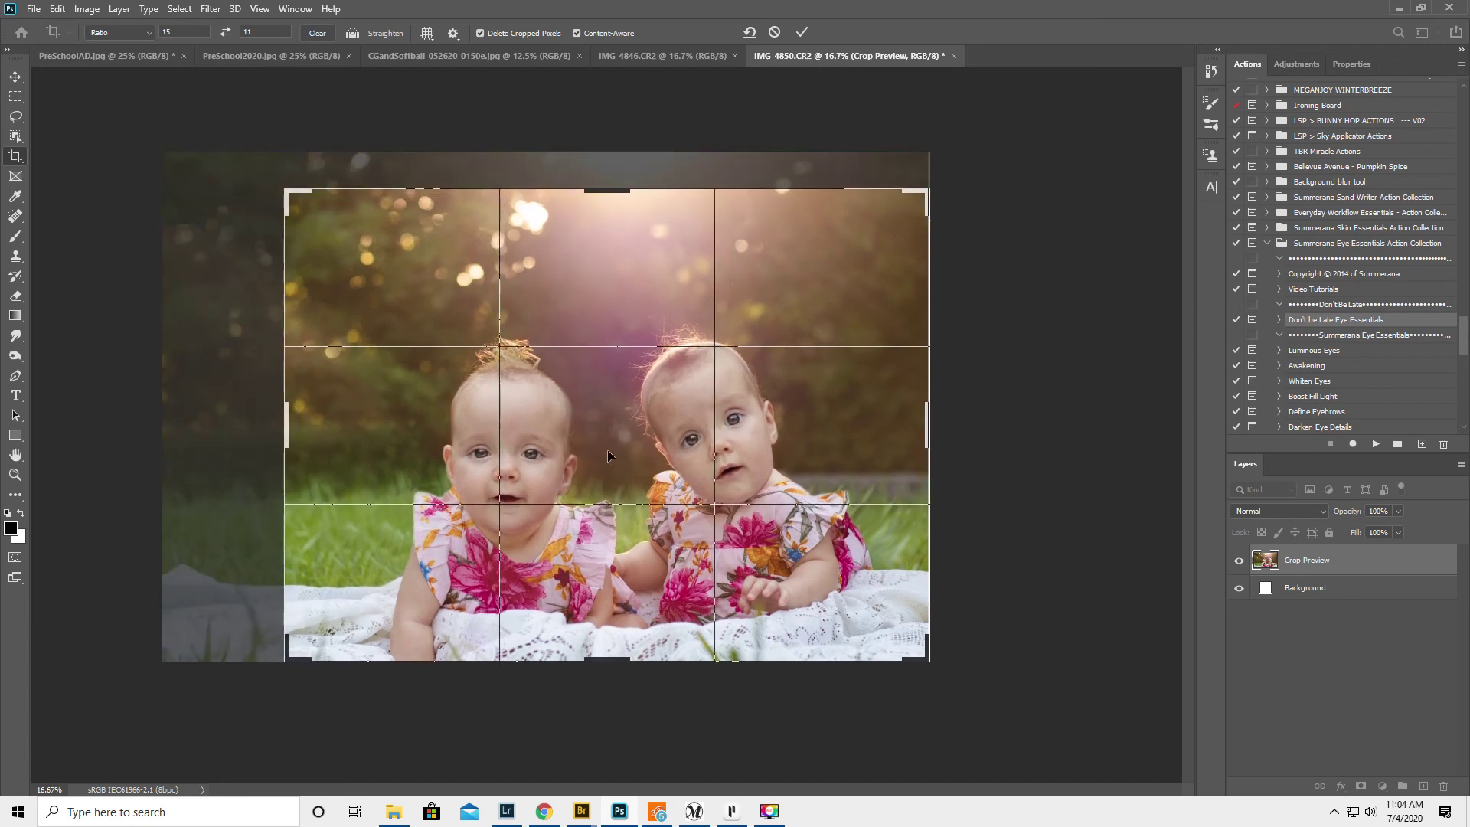
double_click(610, 452)
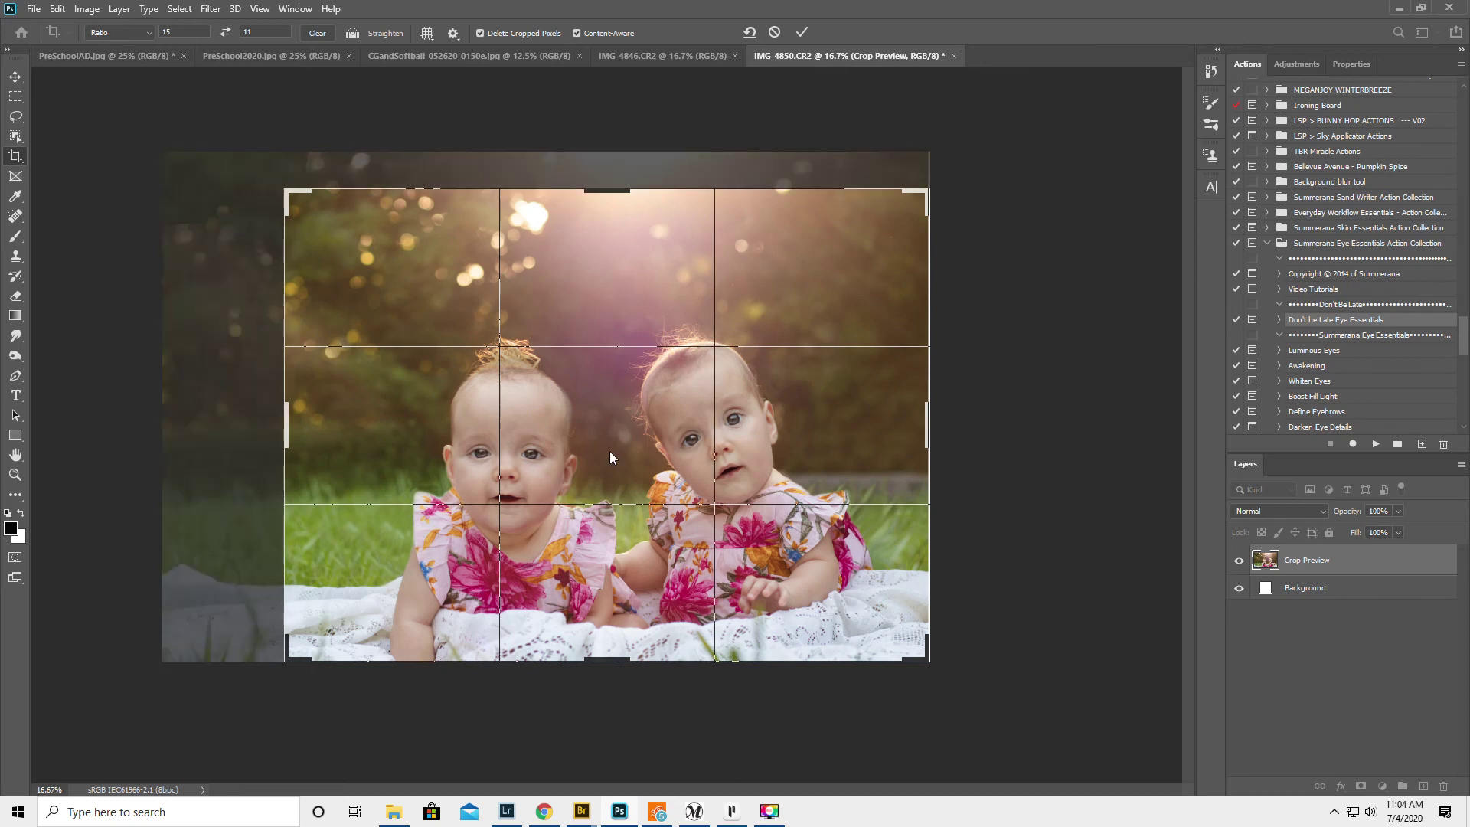